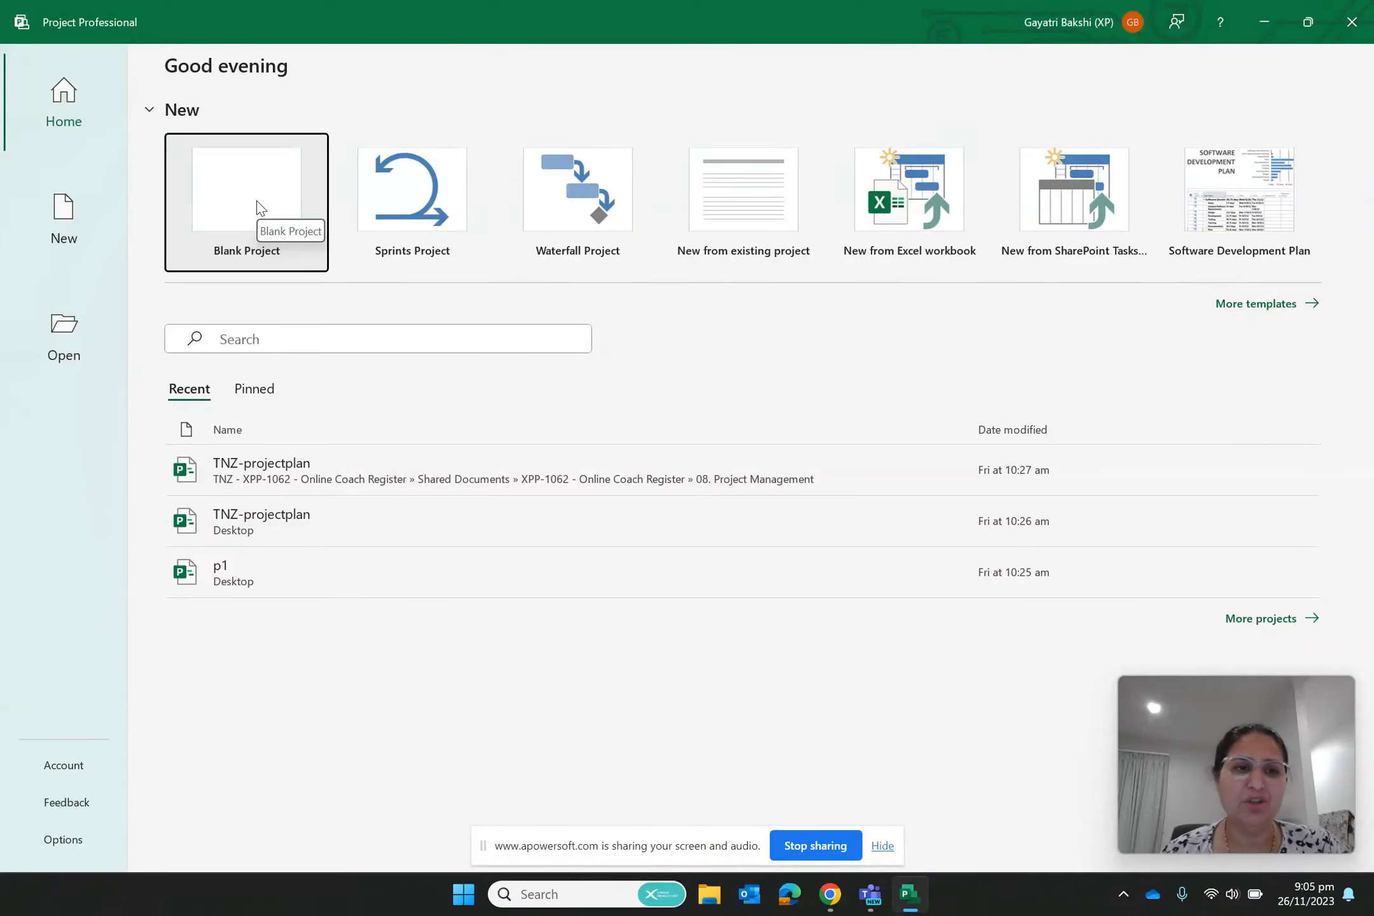
Create a blank project and open its scheduling options.
left_click(260, 208)
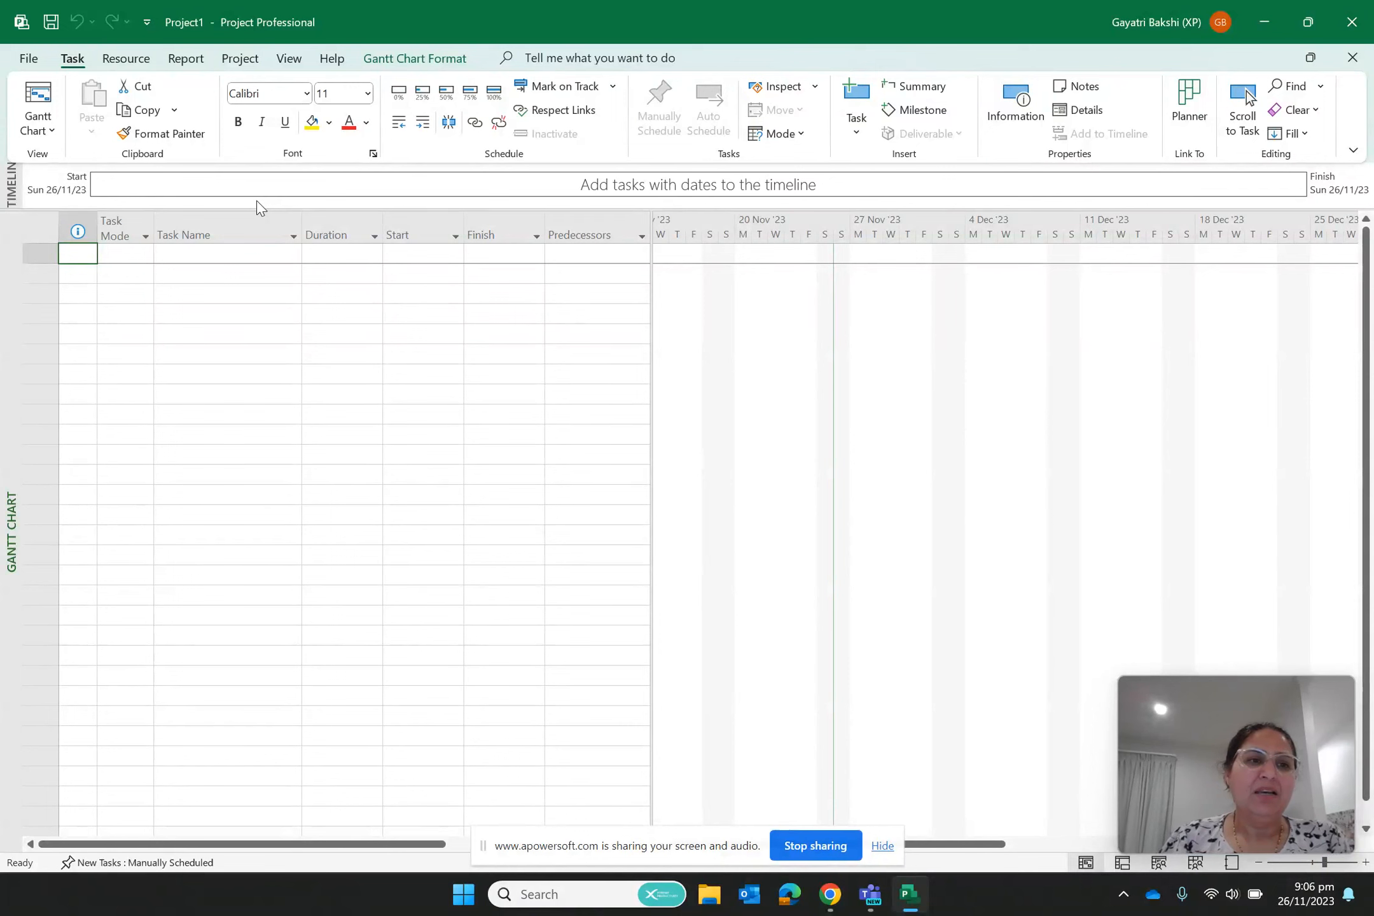
left_click(29, 58)
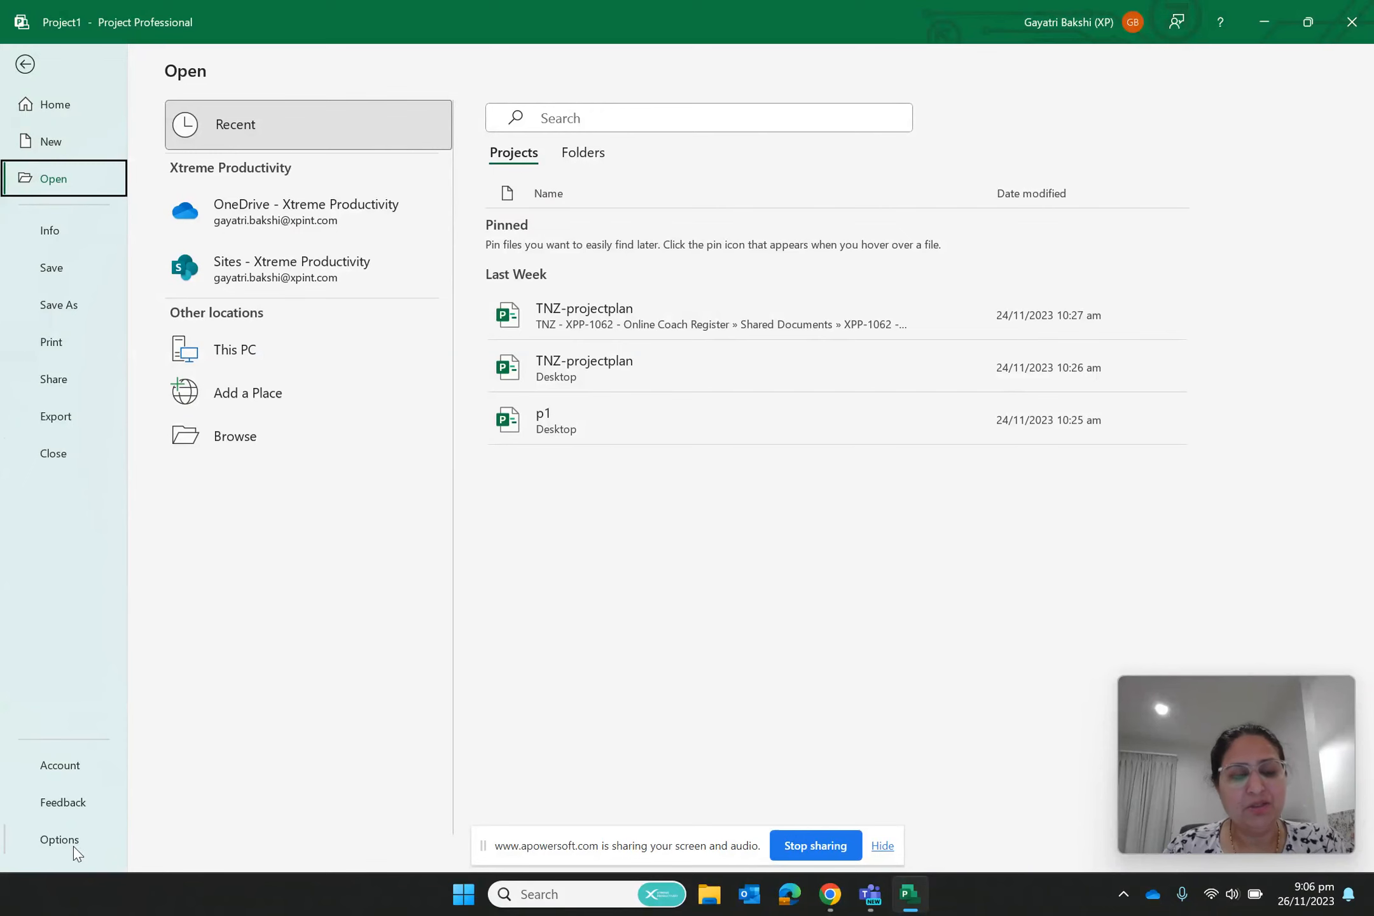
left_click(60, 837)
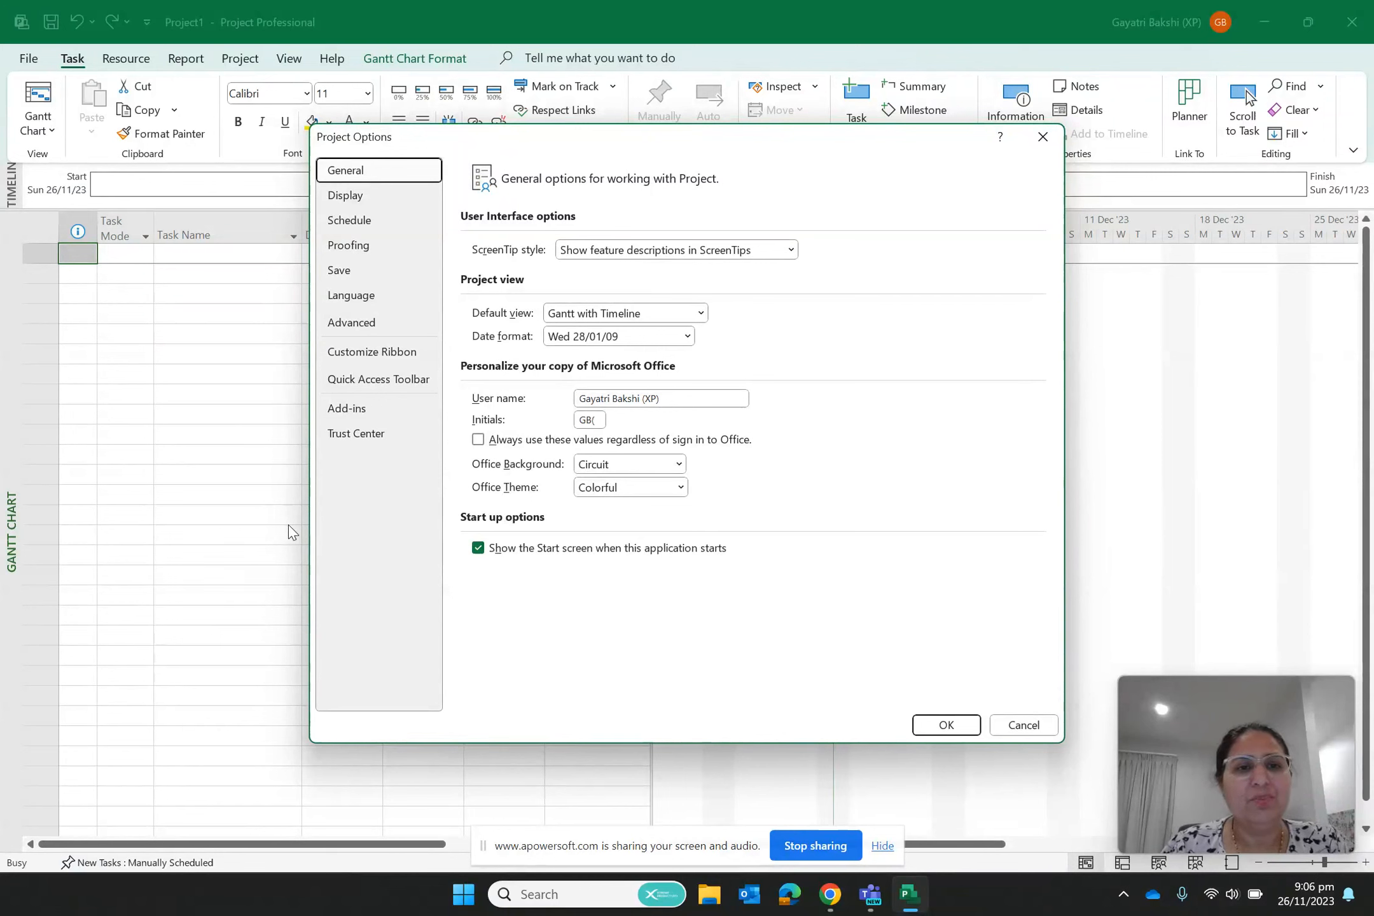
left_click(382, 221)
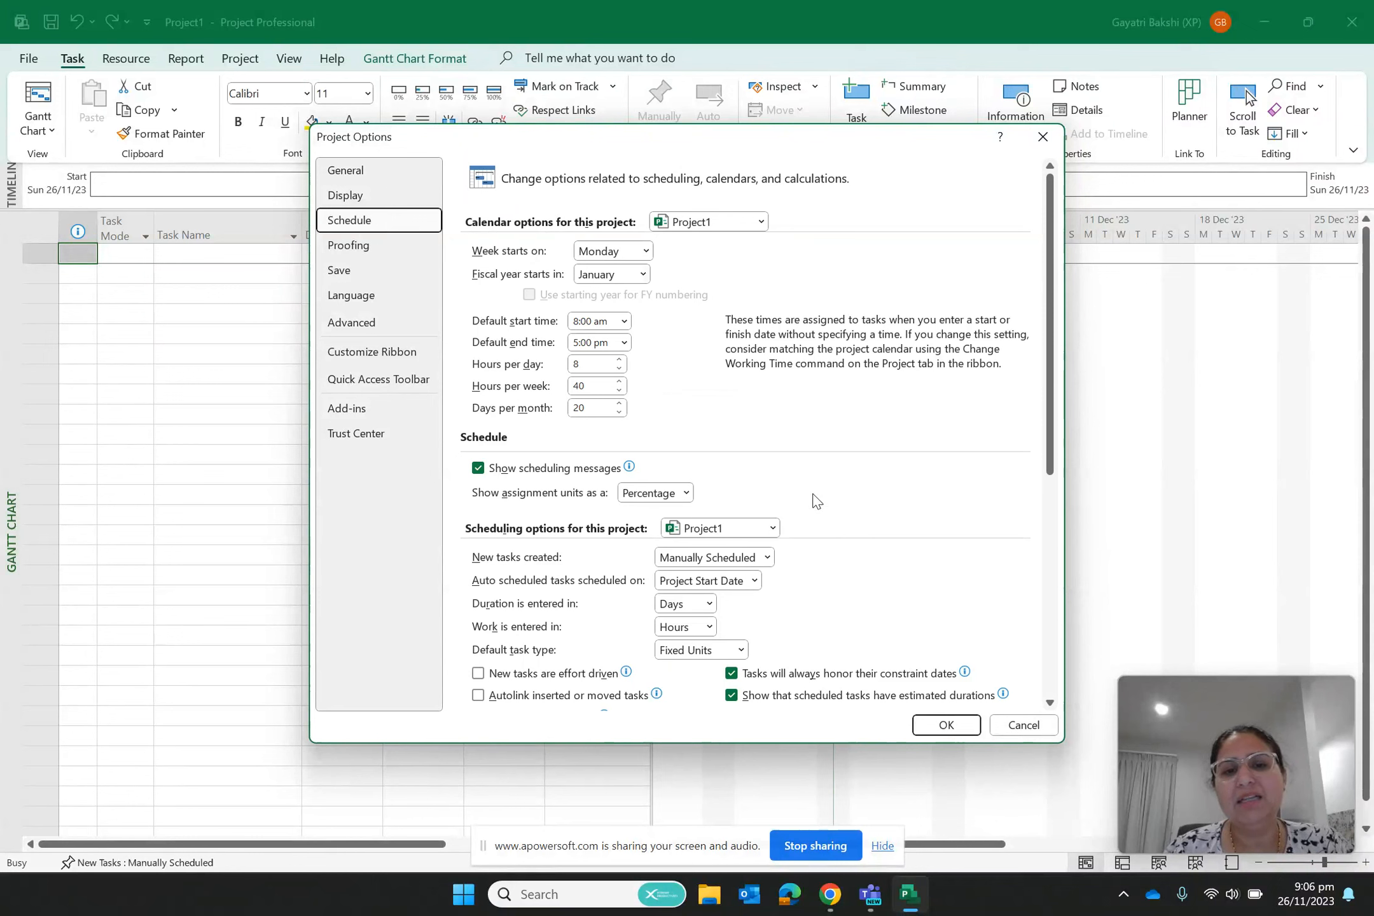
scroll(816, 502, "down", 1)
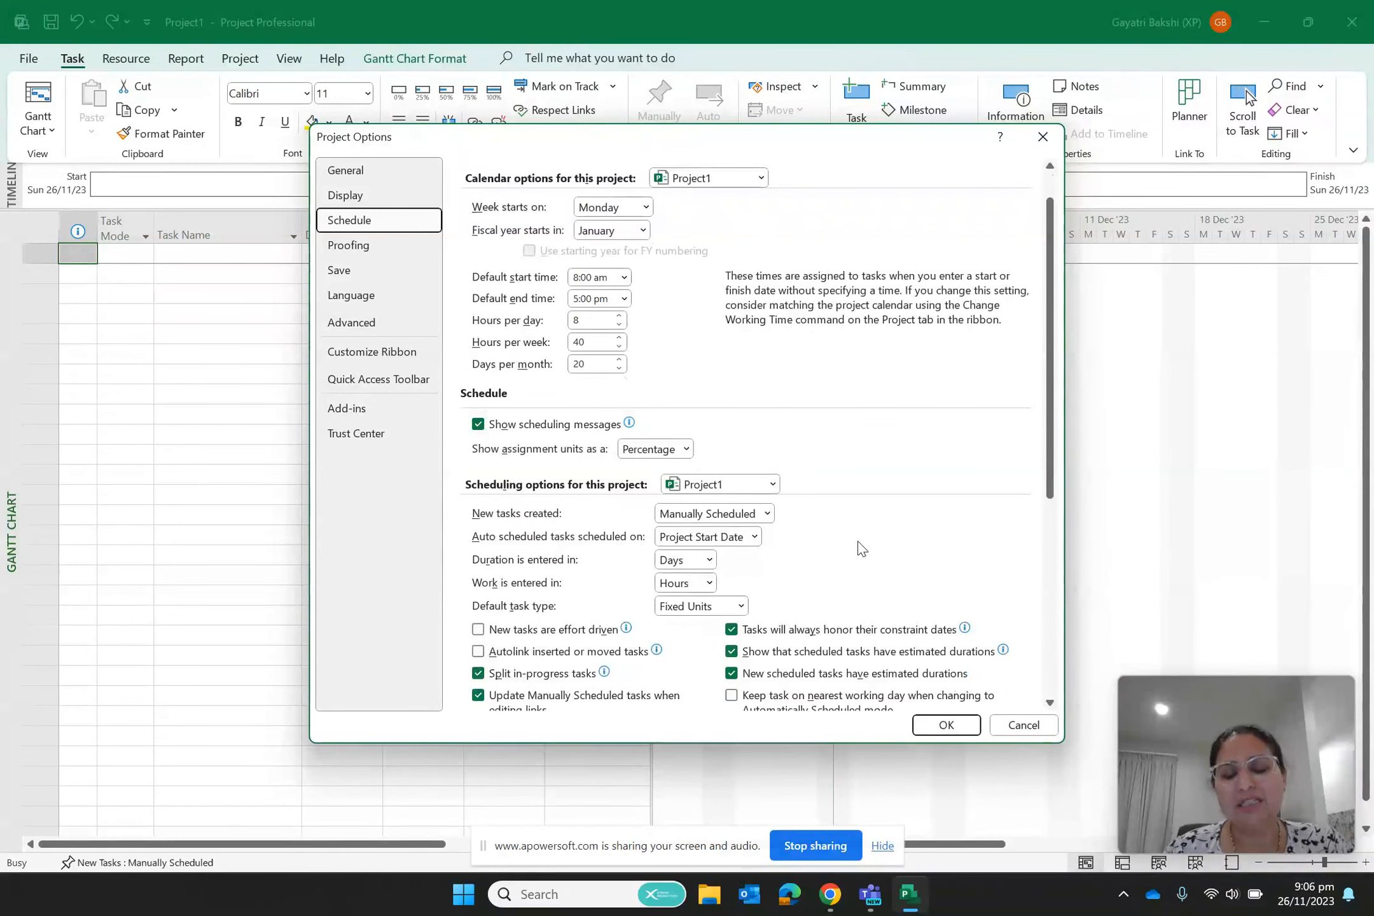
scroll(862, 549, "down", 1)
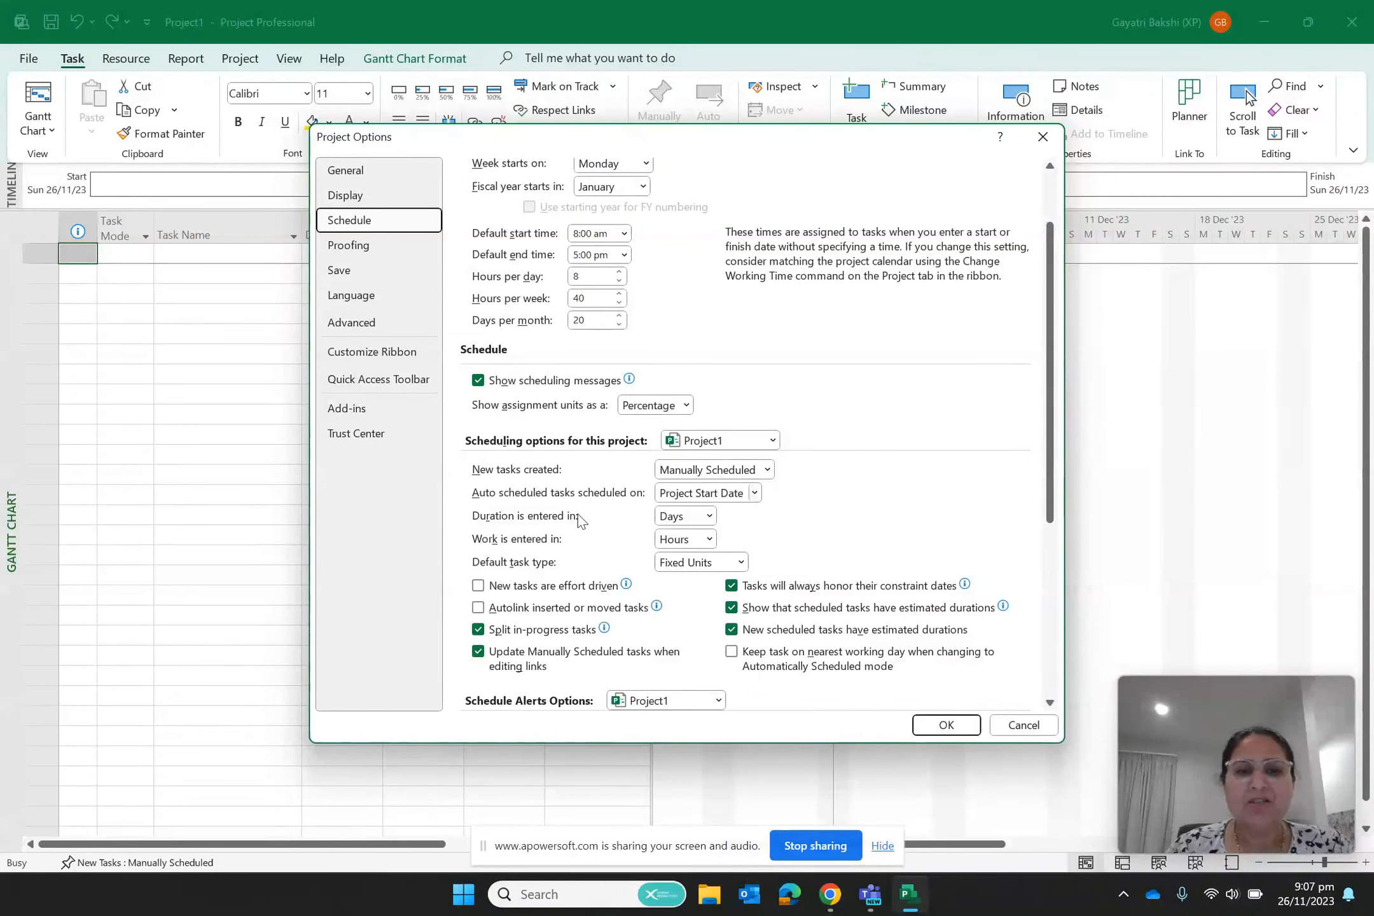
Examine the available choices for new task mode, duration unit, work unit and default task type, then close the project options.
left_click(768, 471)
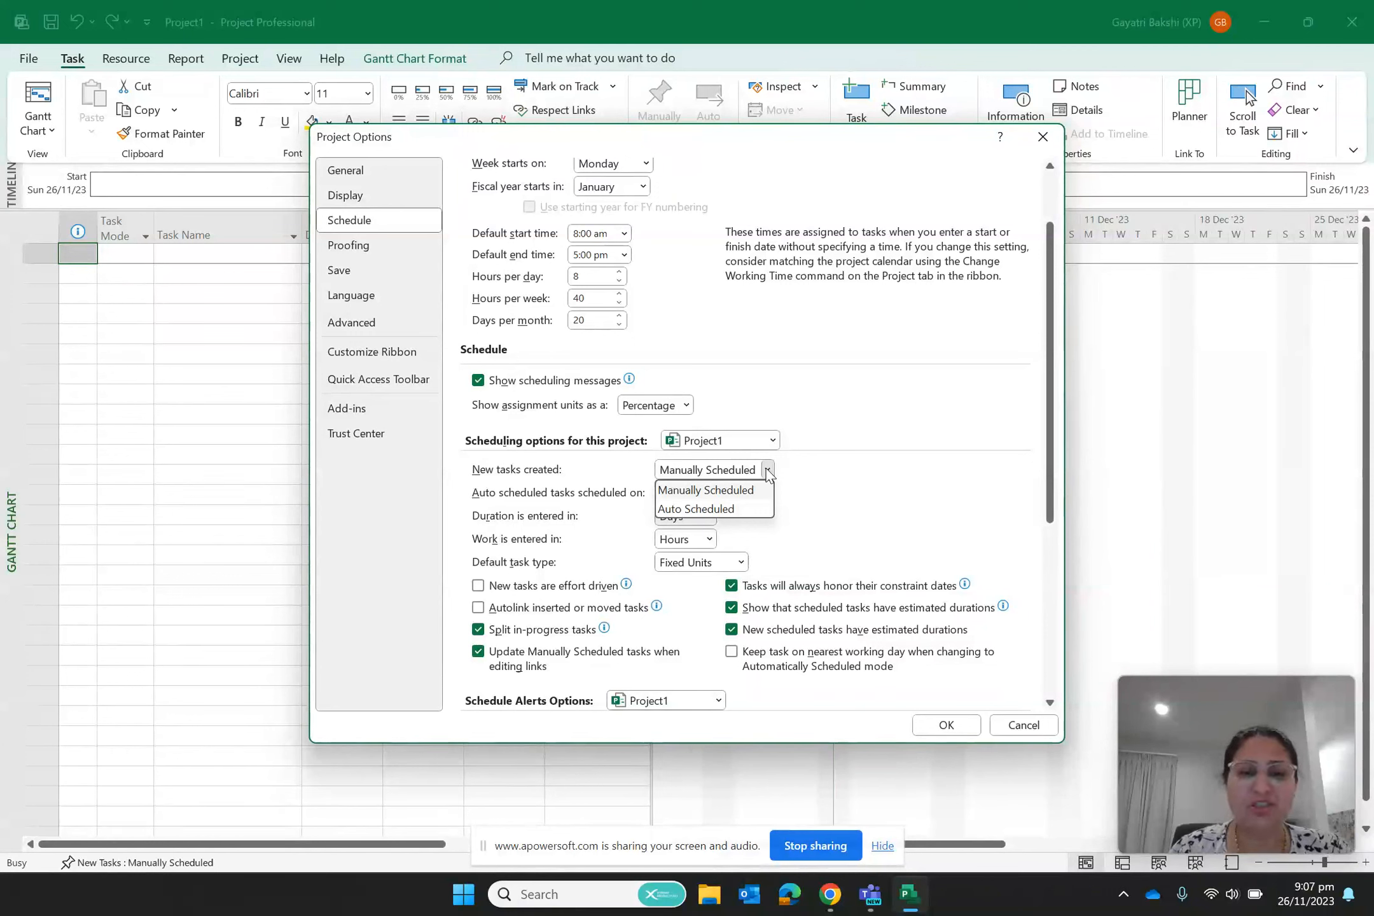
left_click(870, 524)
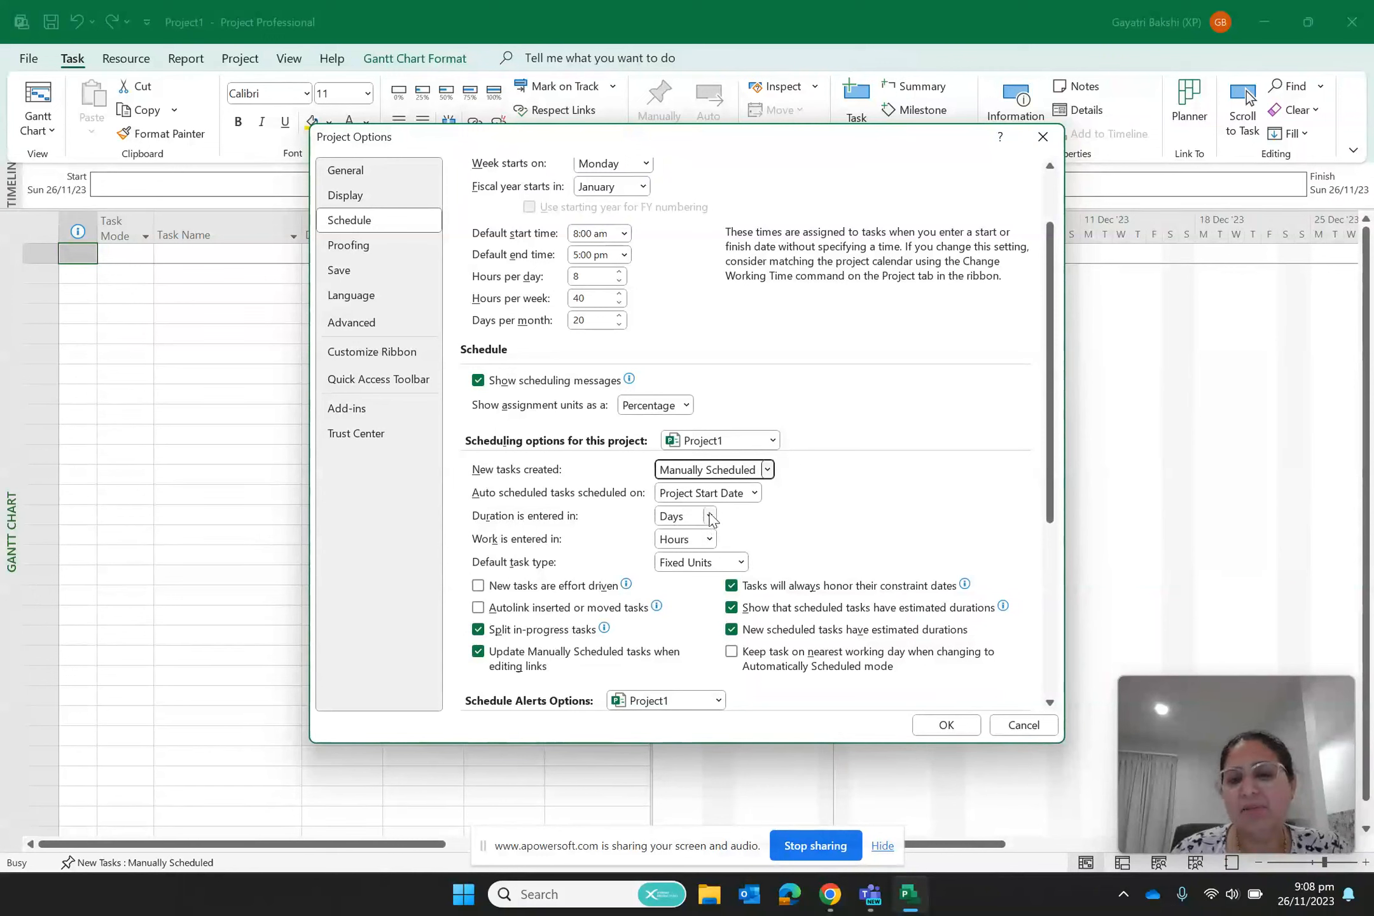
left_click(710, 517)
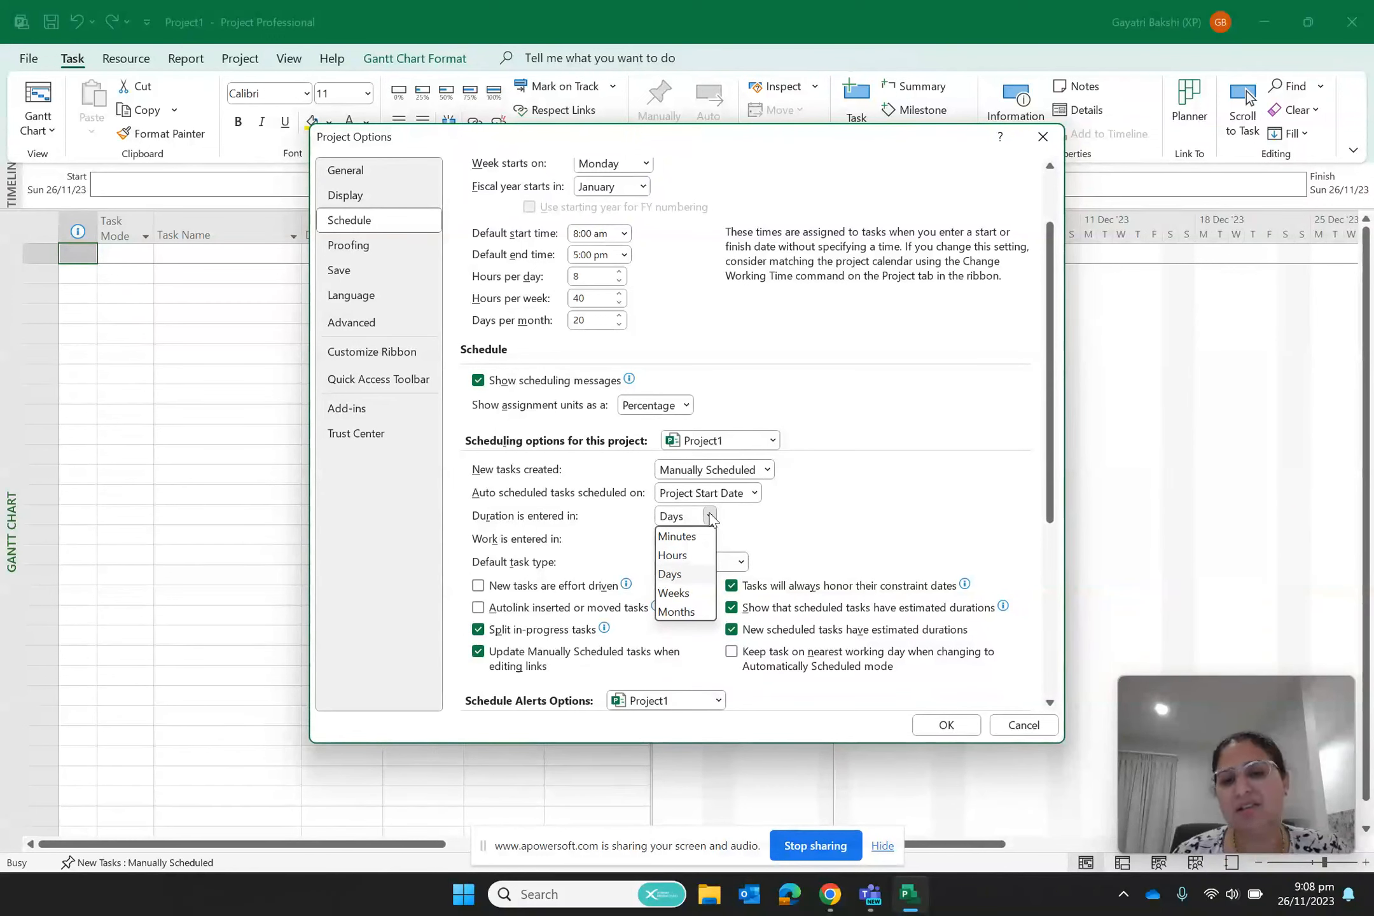
left_click(809, 520)
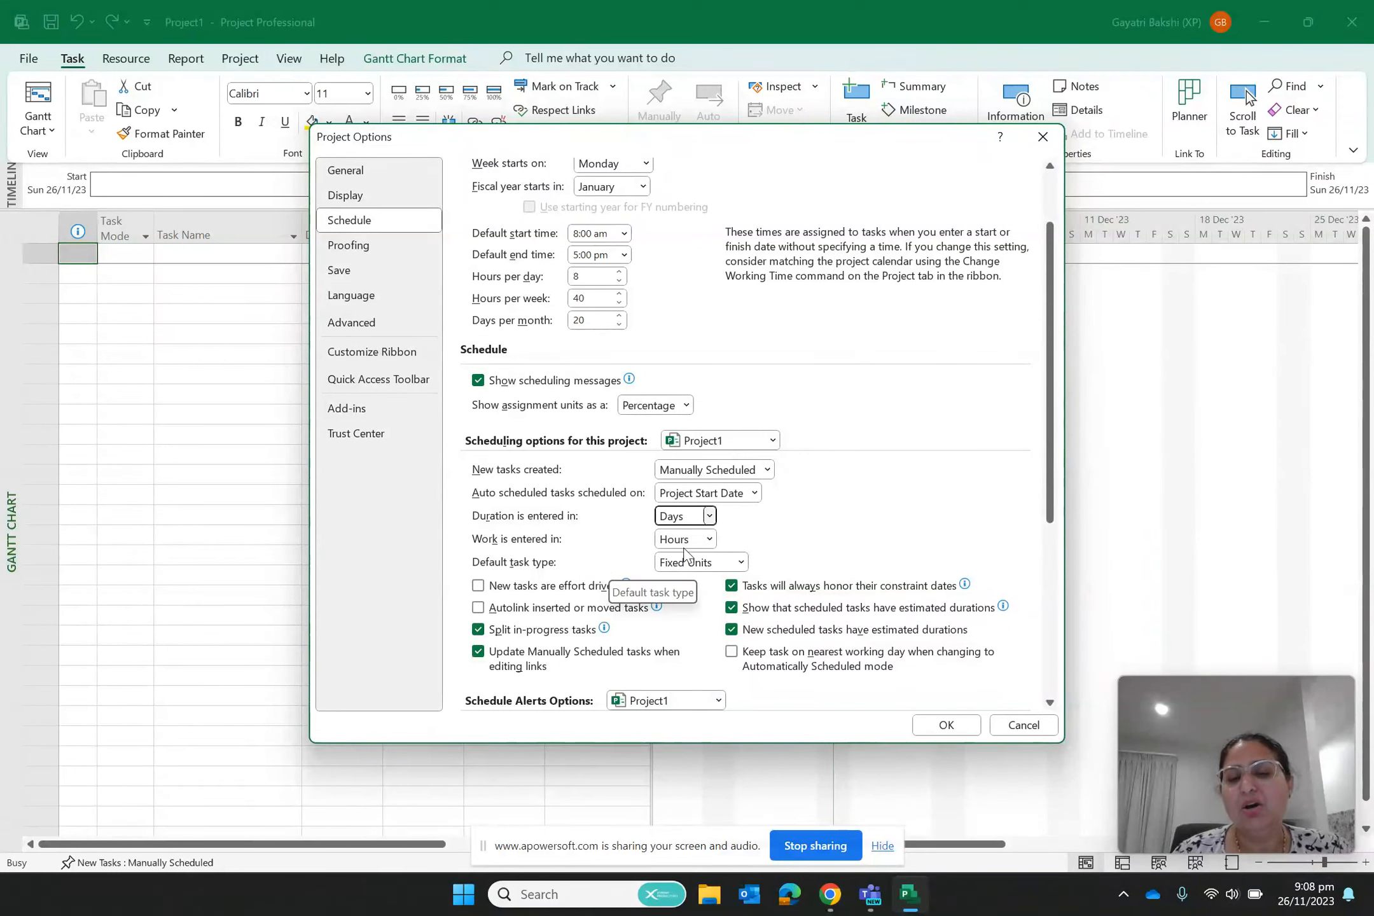
left_click(709, 540)
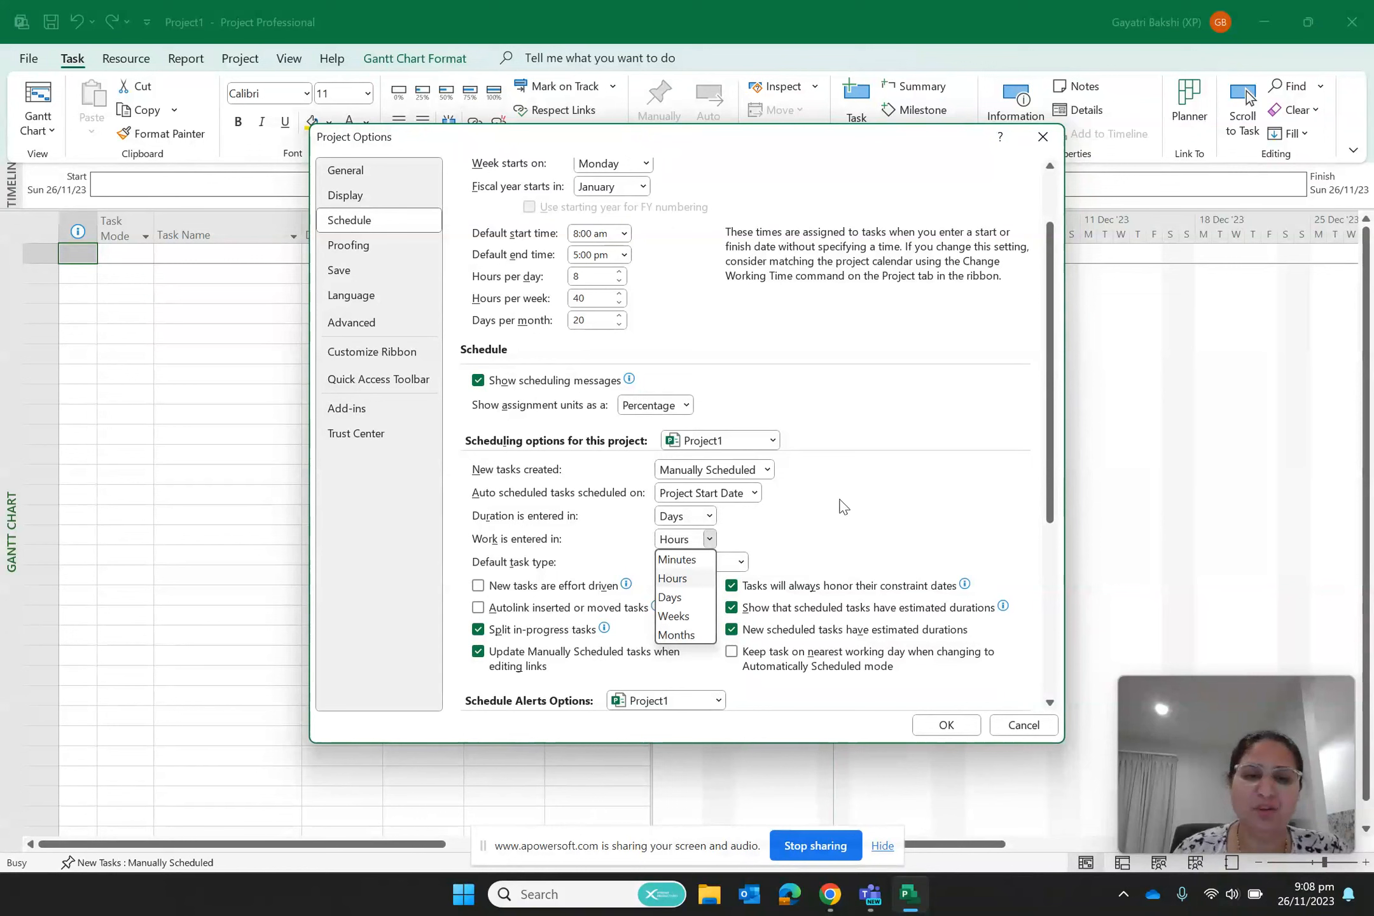
left_click(891, 519)
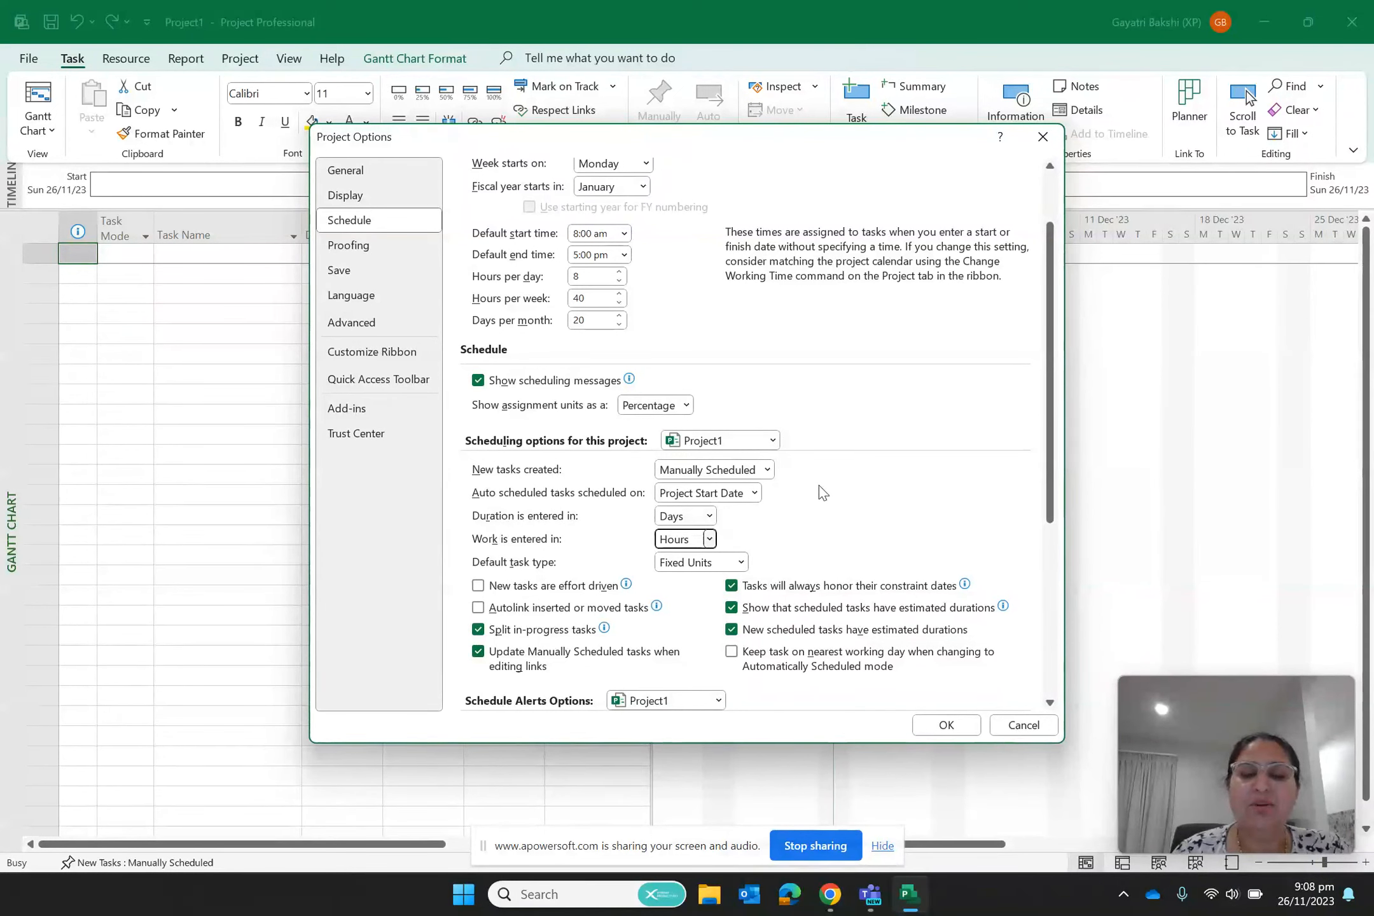
left_click(740, 562)
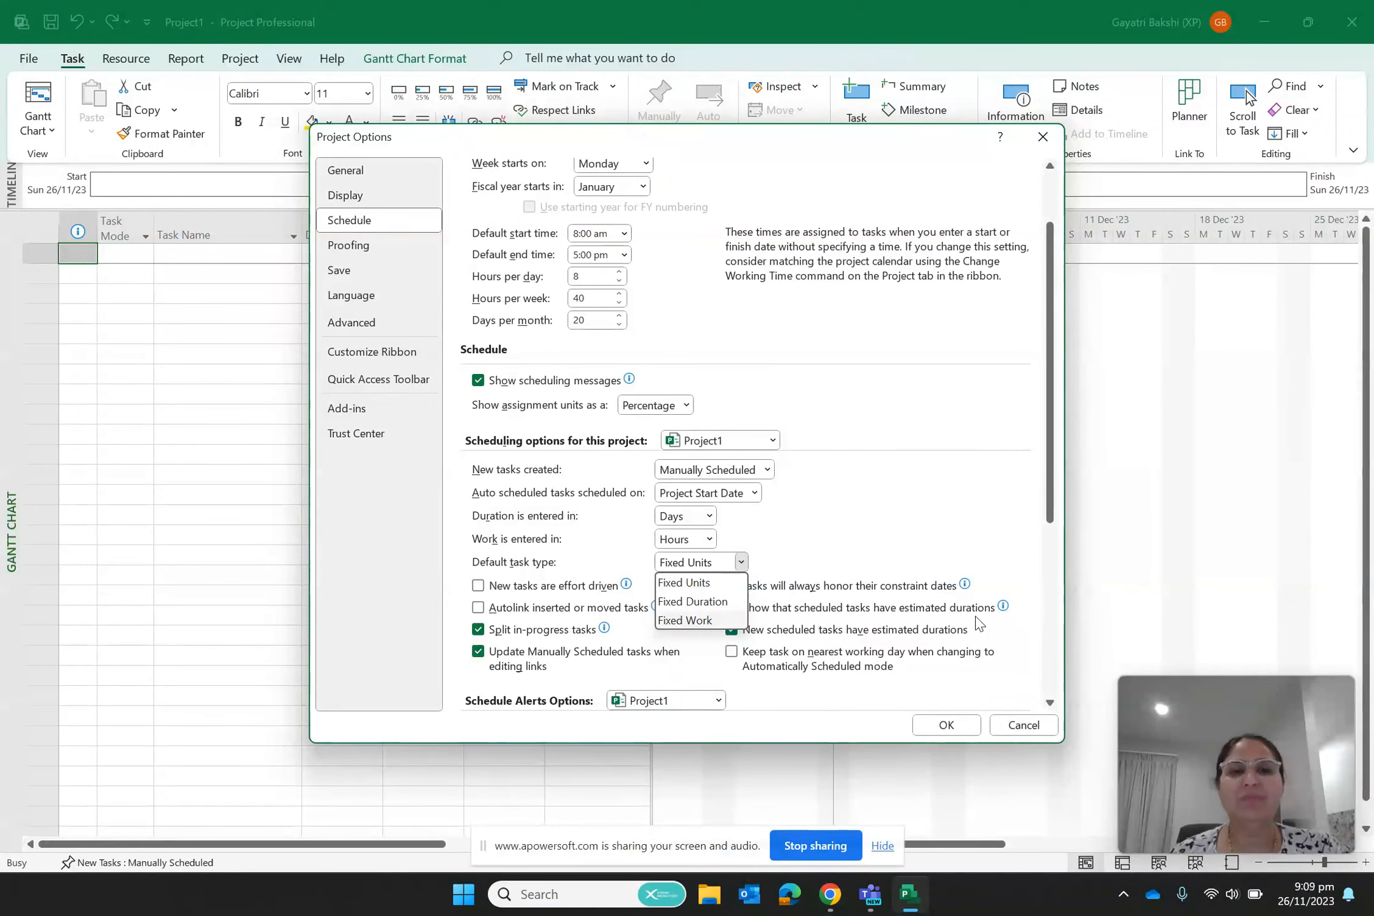
left_click(946, 726)
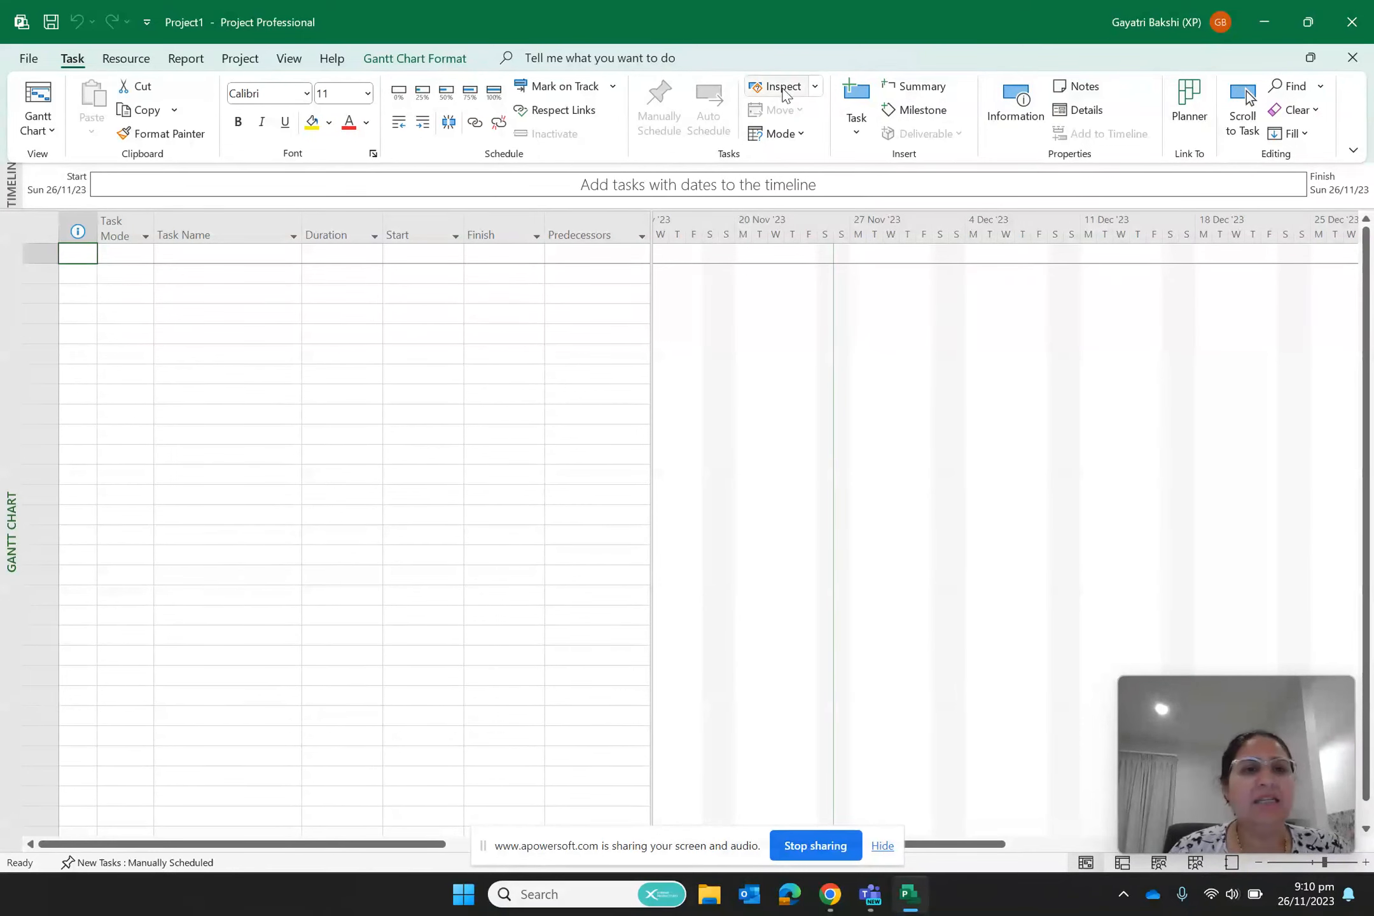
Set resource leveling to Automatic and limit the leveling range to the From and To dates instead of the entire project.
left_click(126, 57)
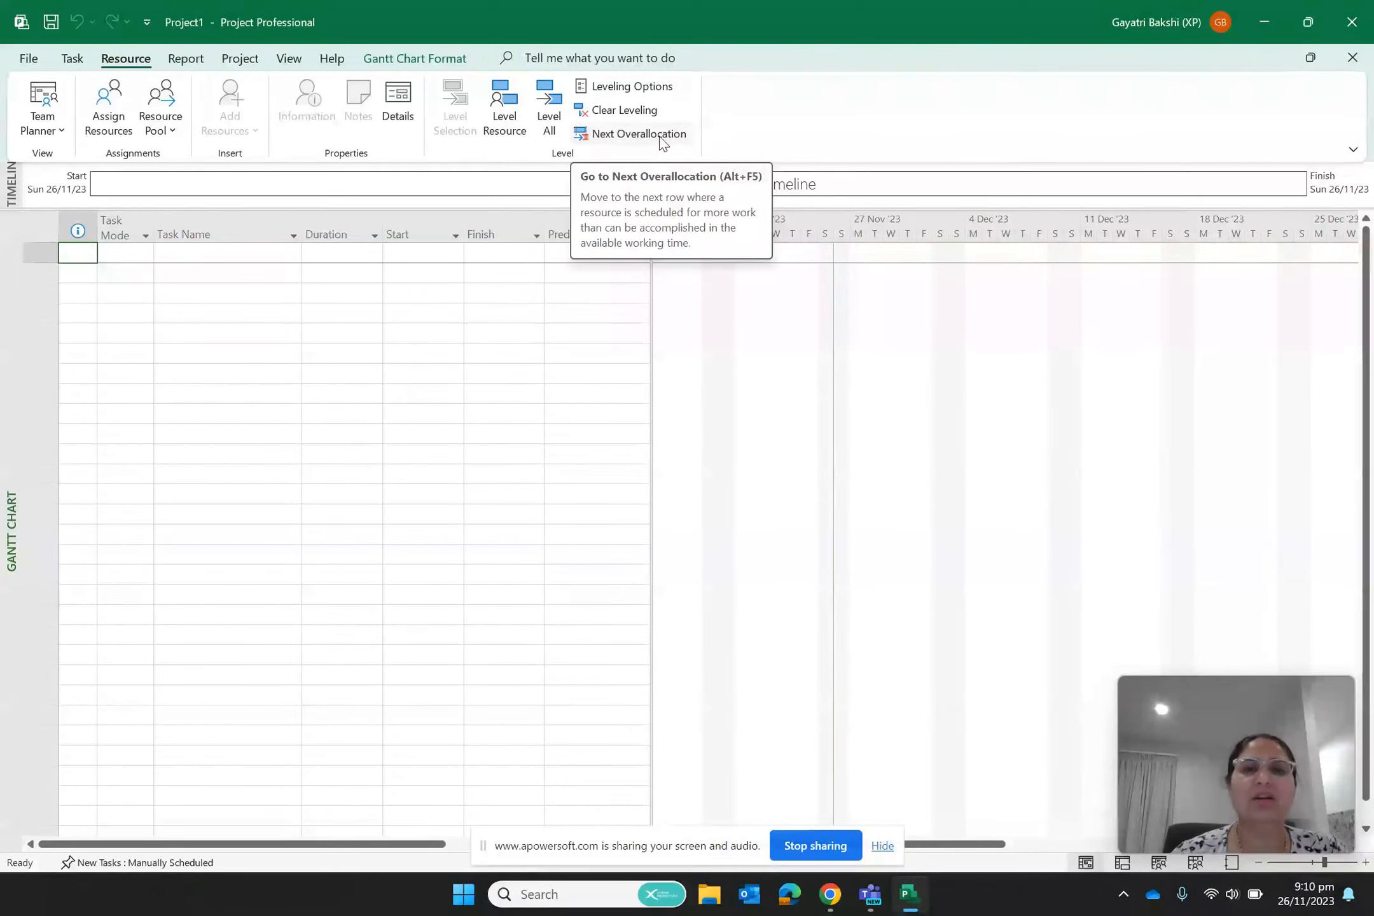
left_click(620, 86)
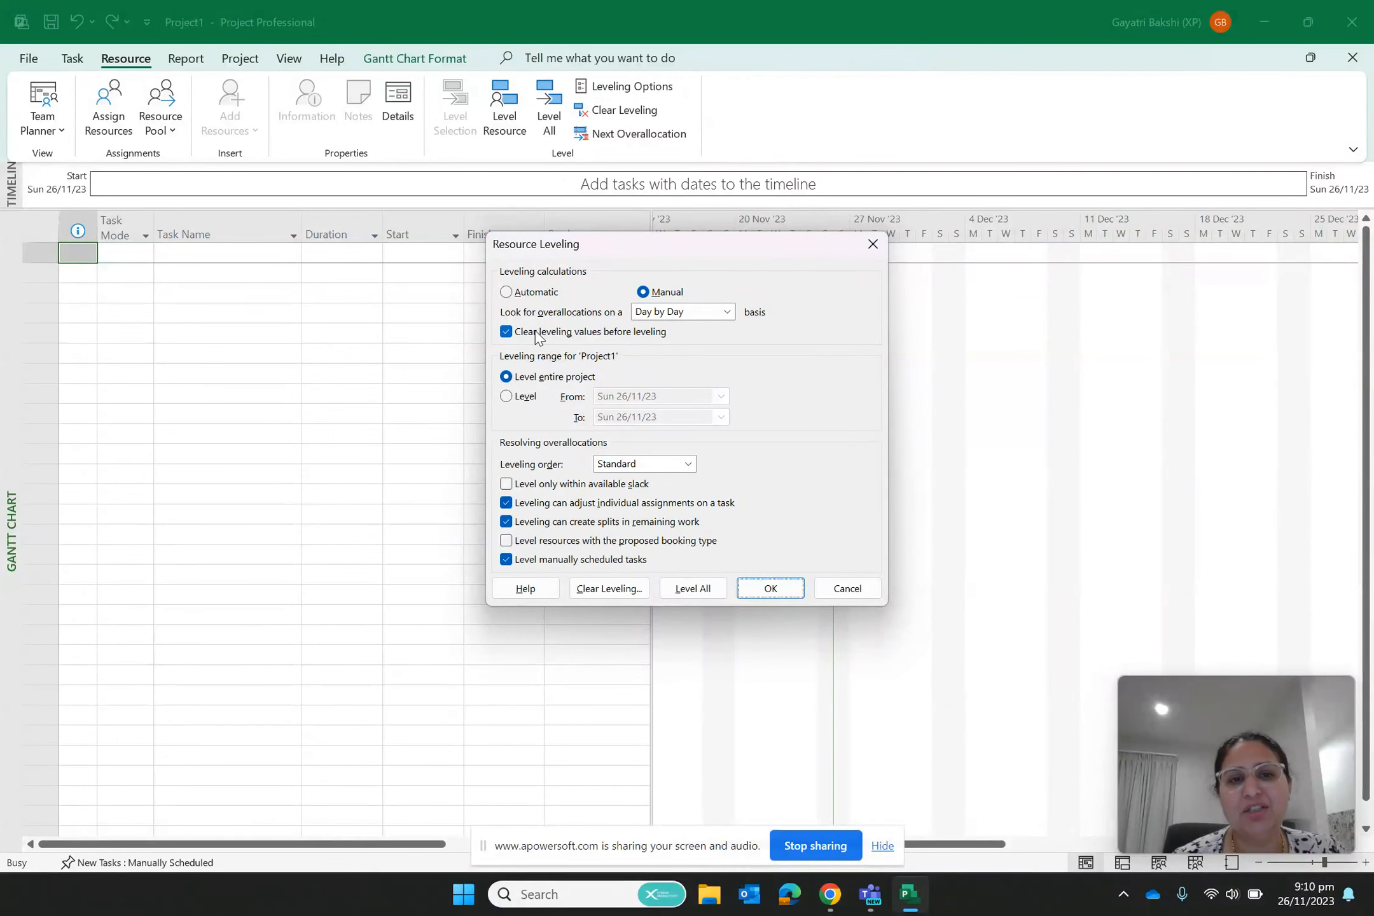
left_click(541, 293)
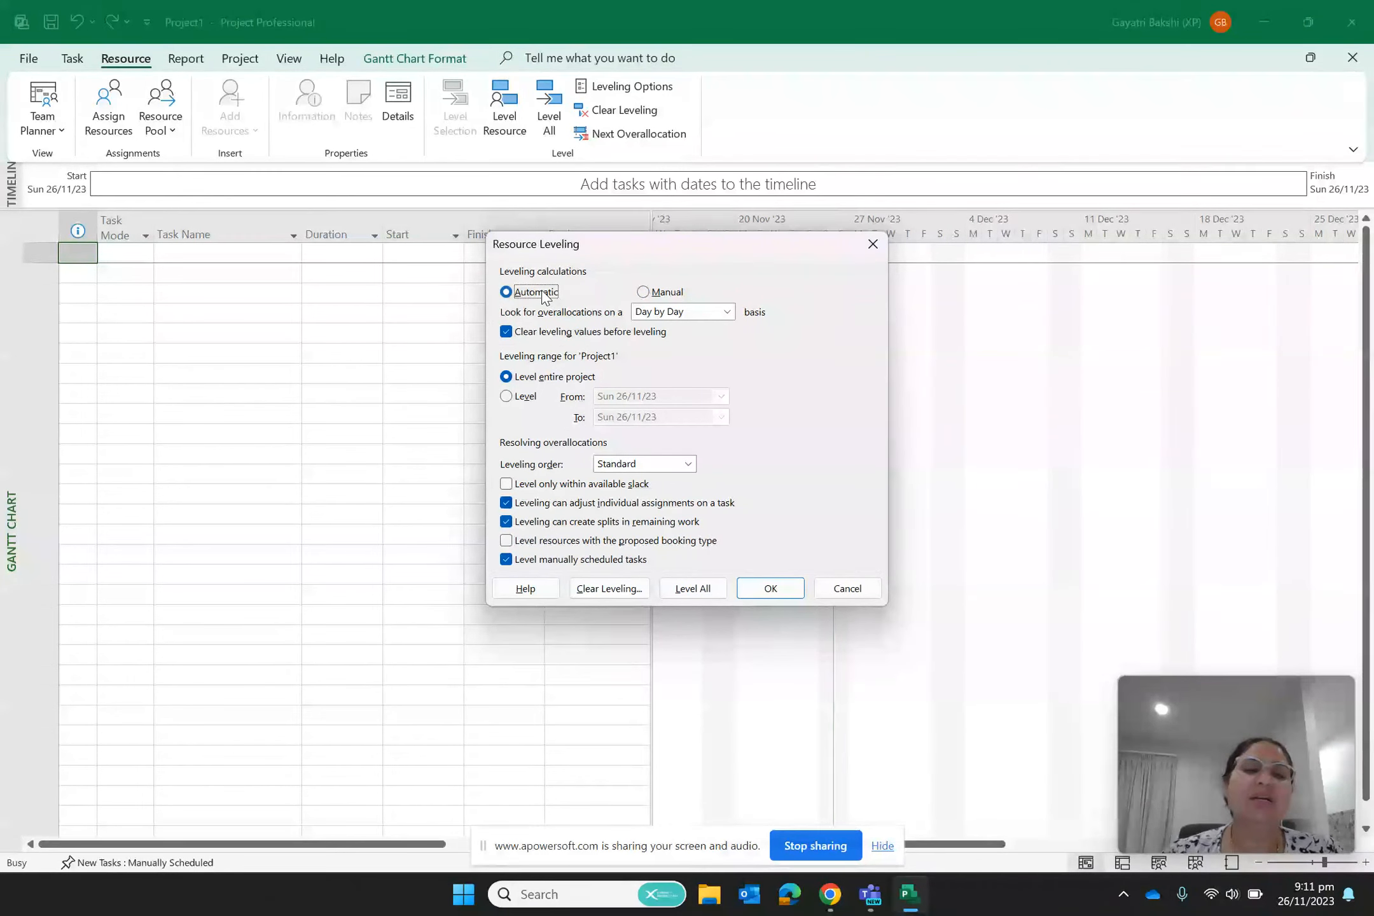
left_click(728, 312)
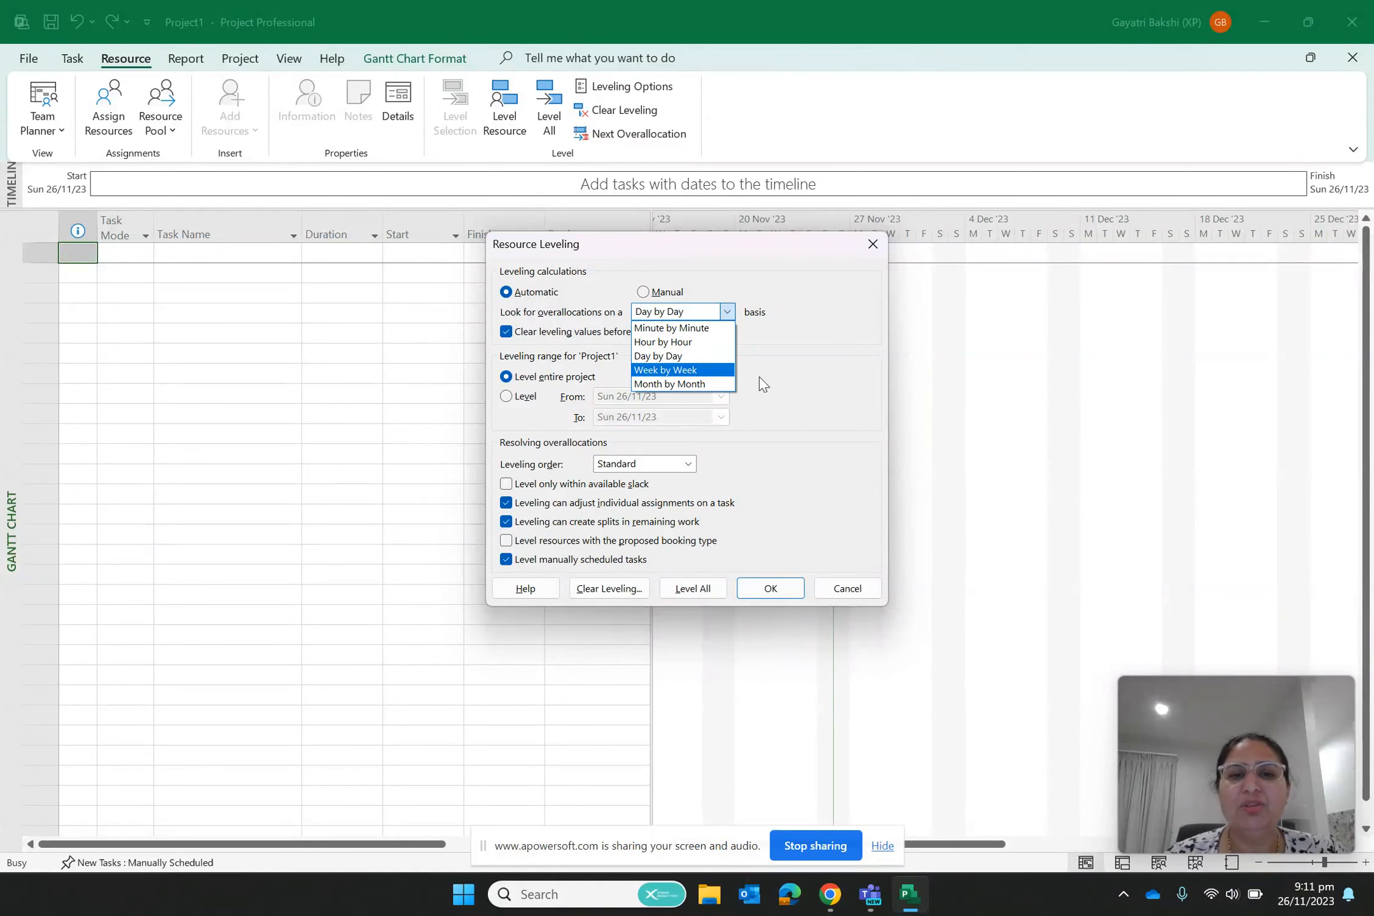
left_click(816, 340)
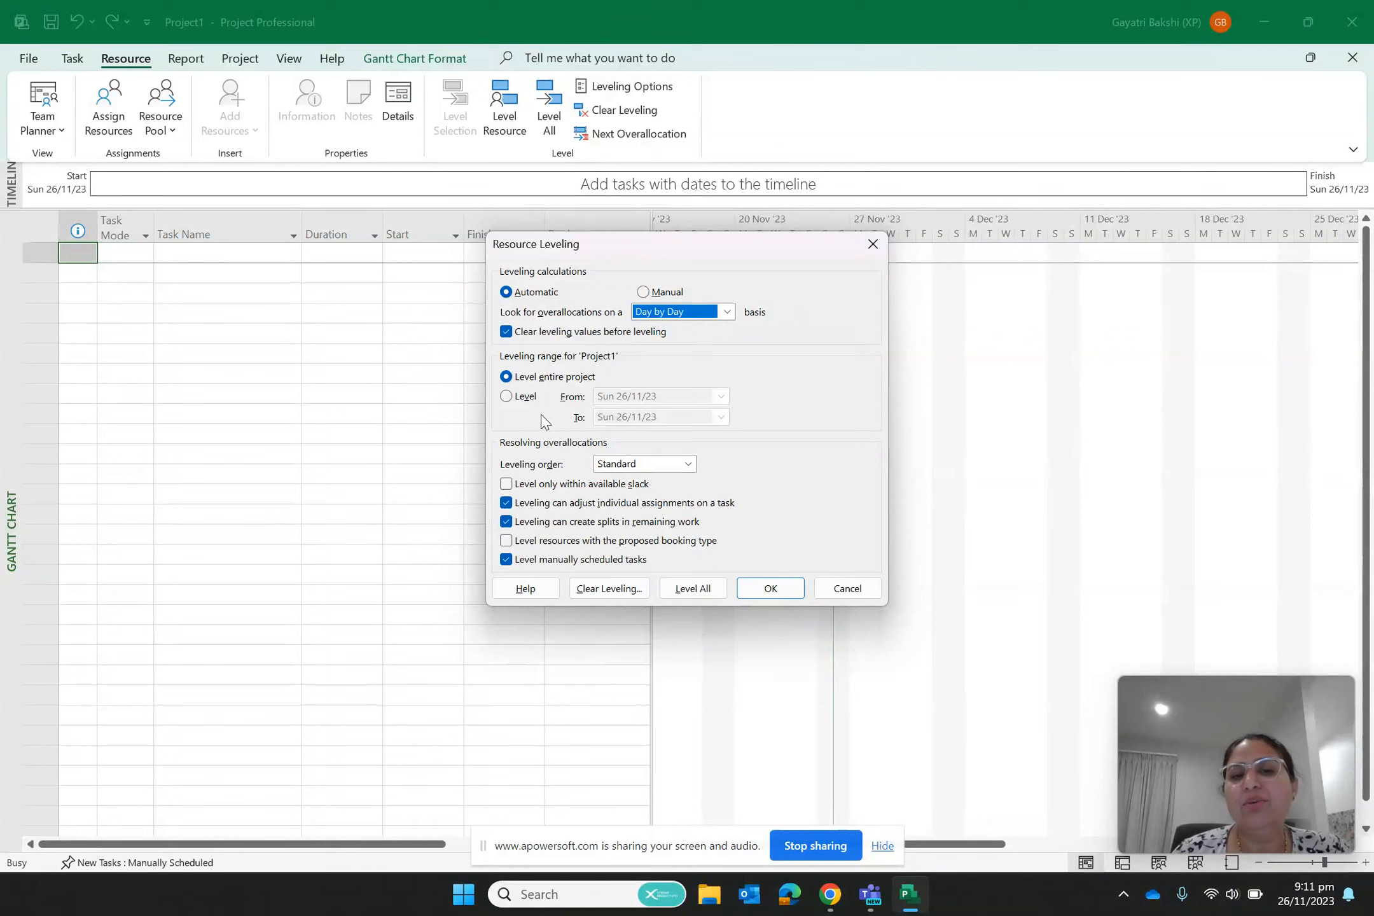
left_click(507, 397)
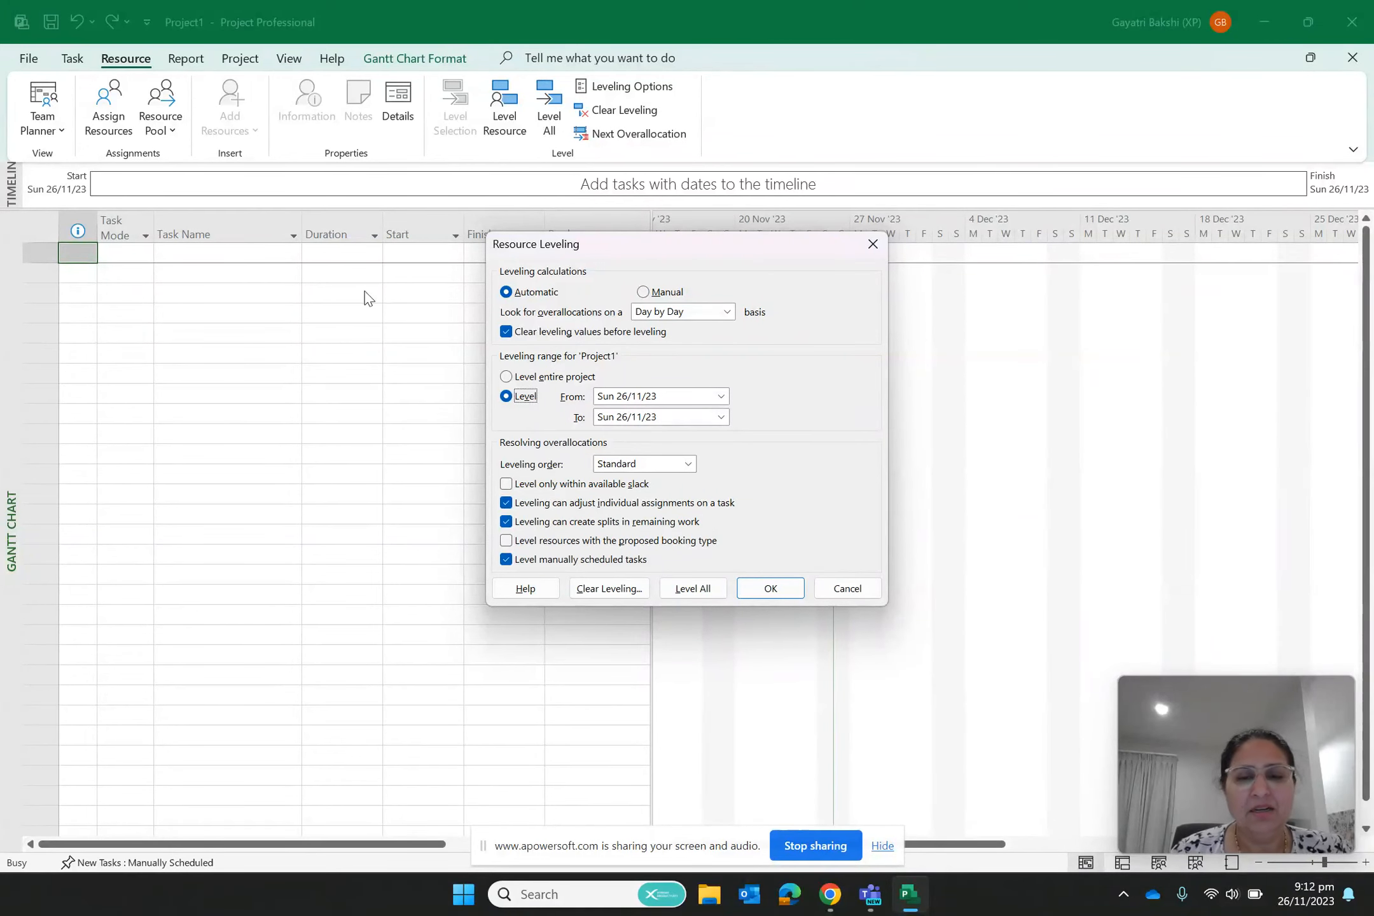
left_click(786, 587)
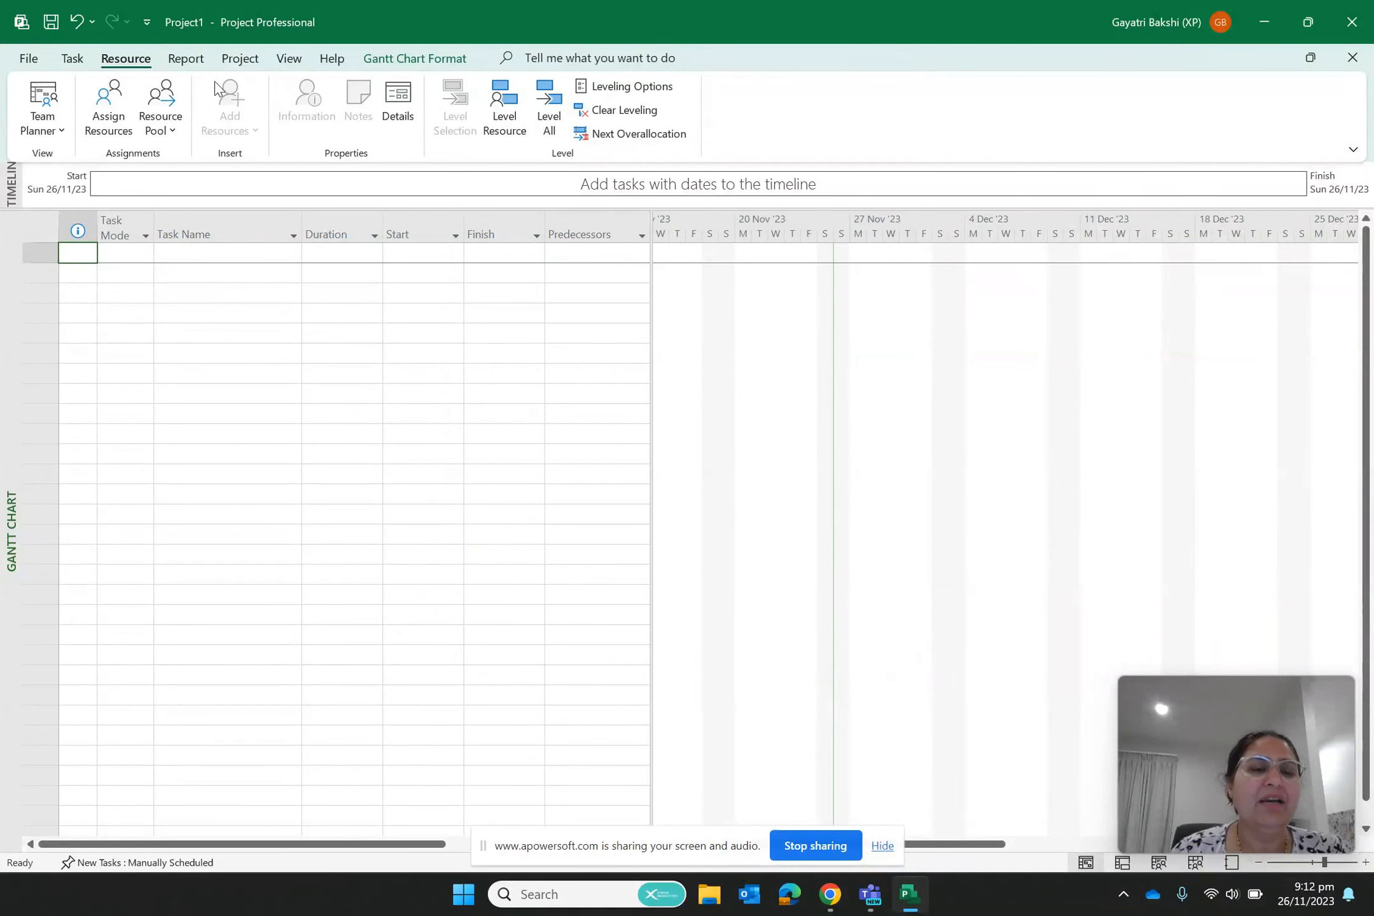
Review the project information, examining the current date calendar and the choices for scheduling from the start or finish date.
left_click(187, 59)
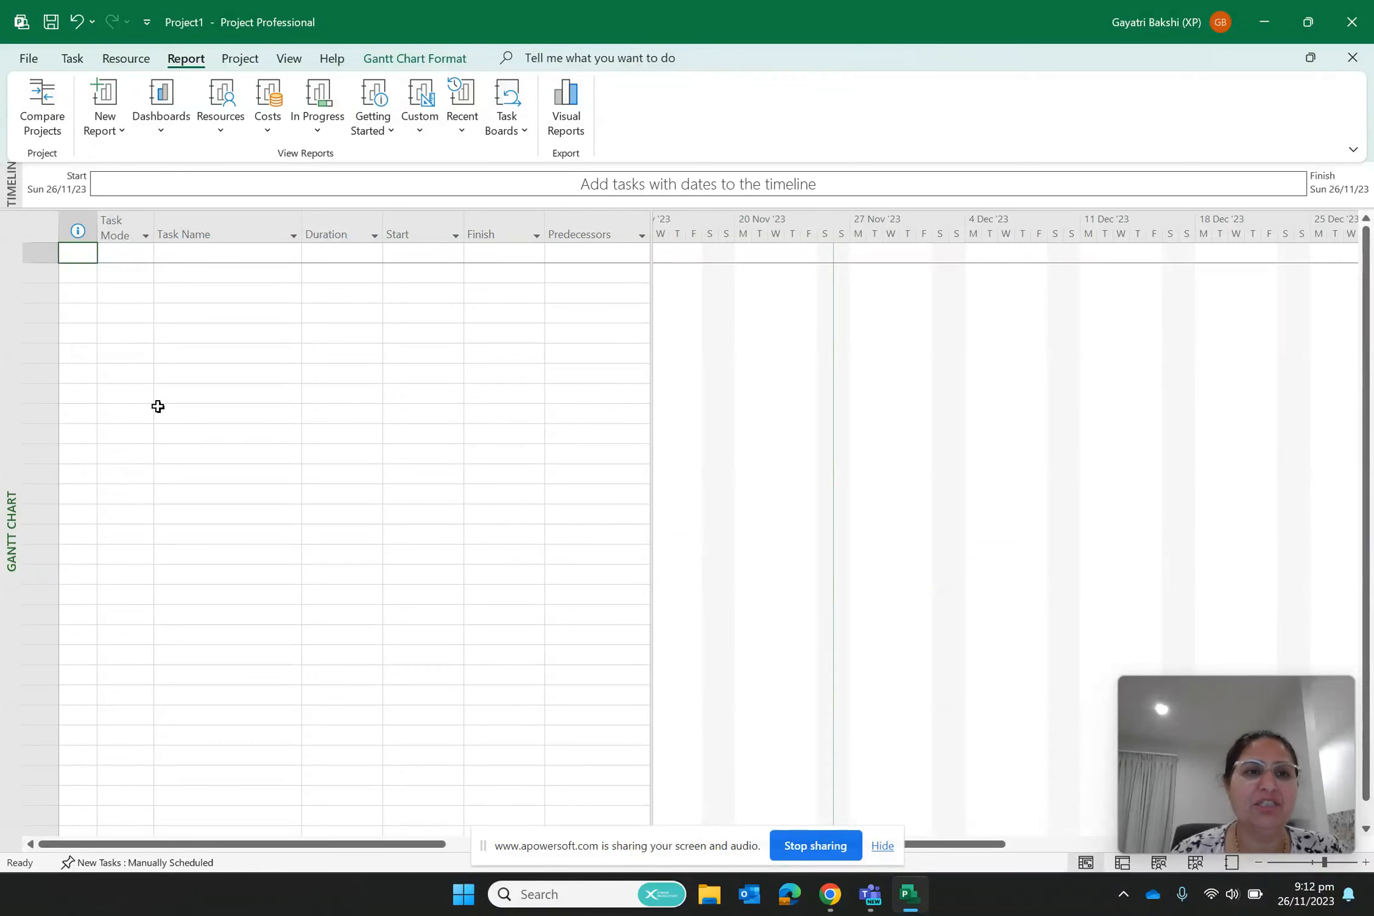
left_click(248, 60)
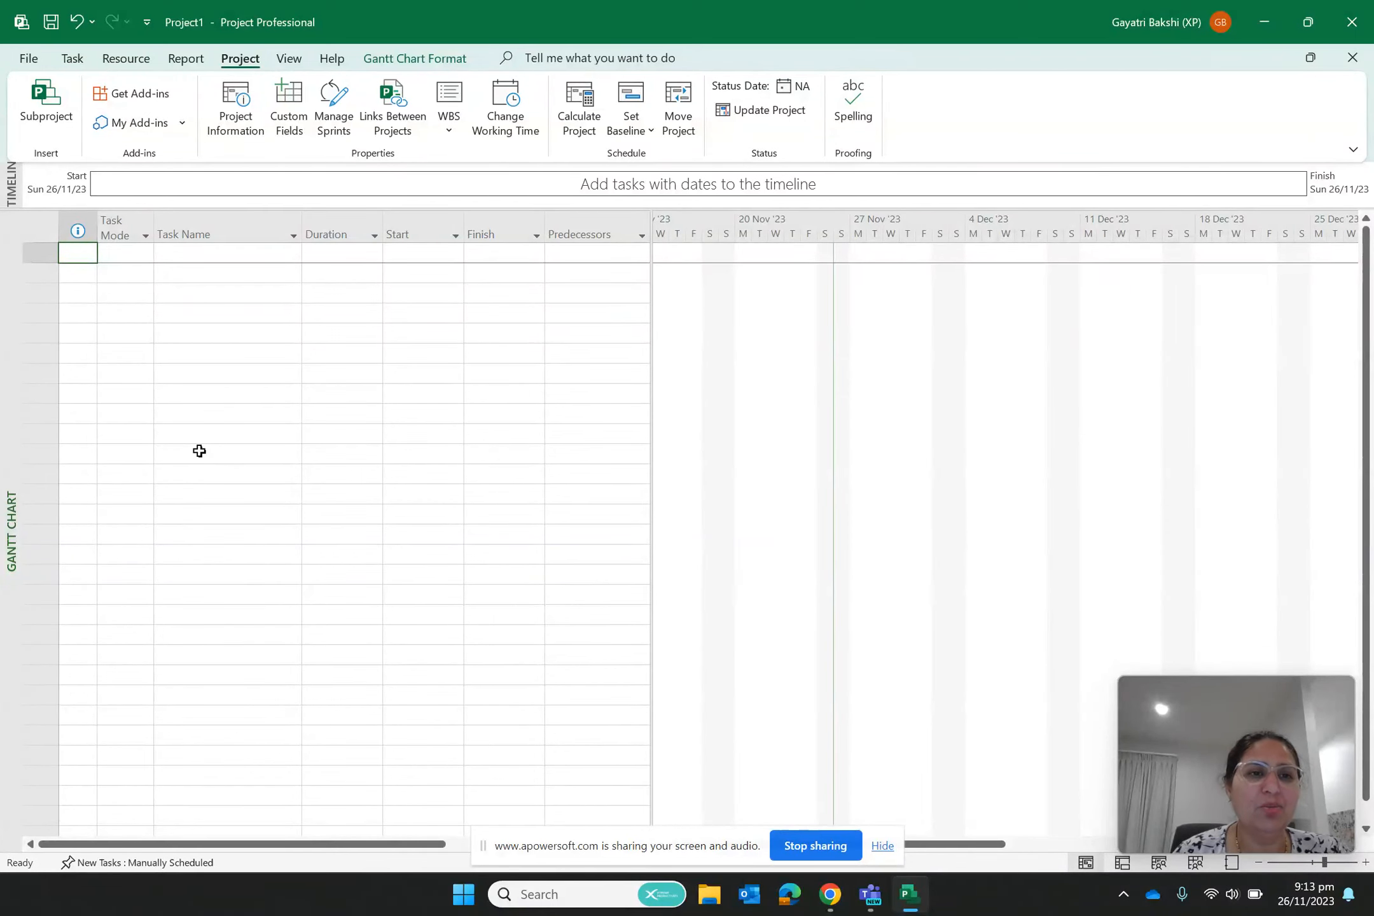
left_click(235, 124)
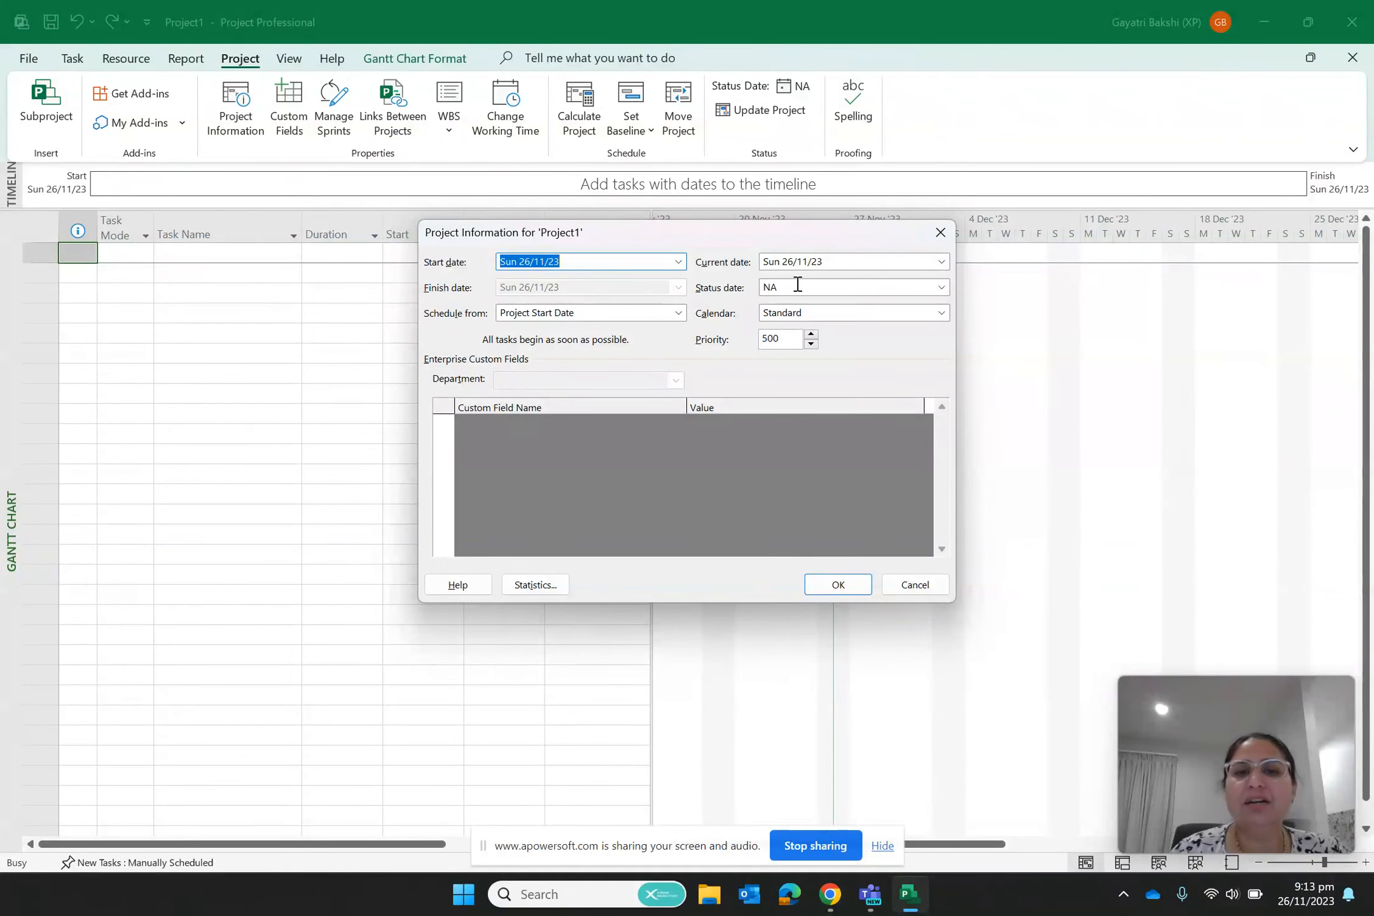
left_click(942, 261)
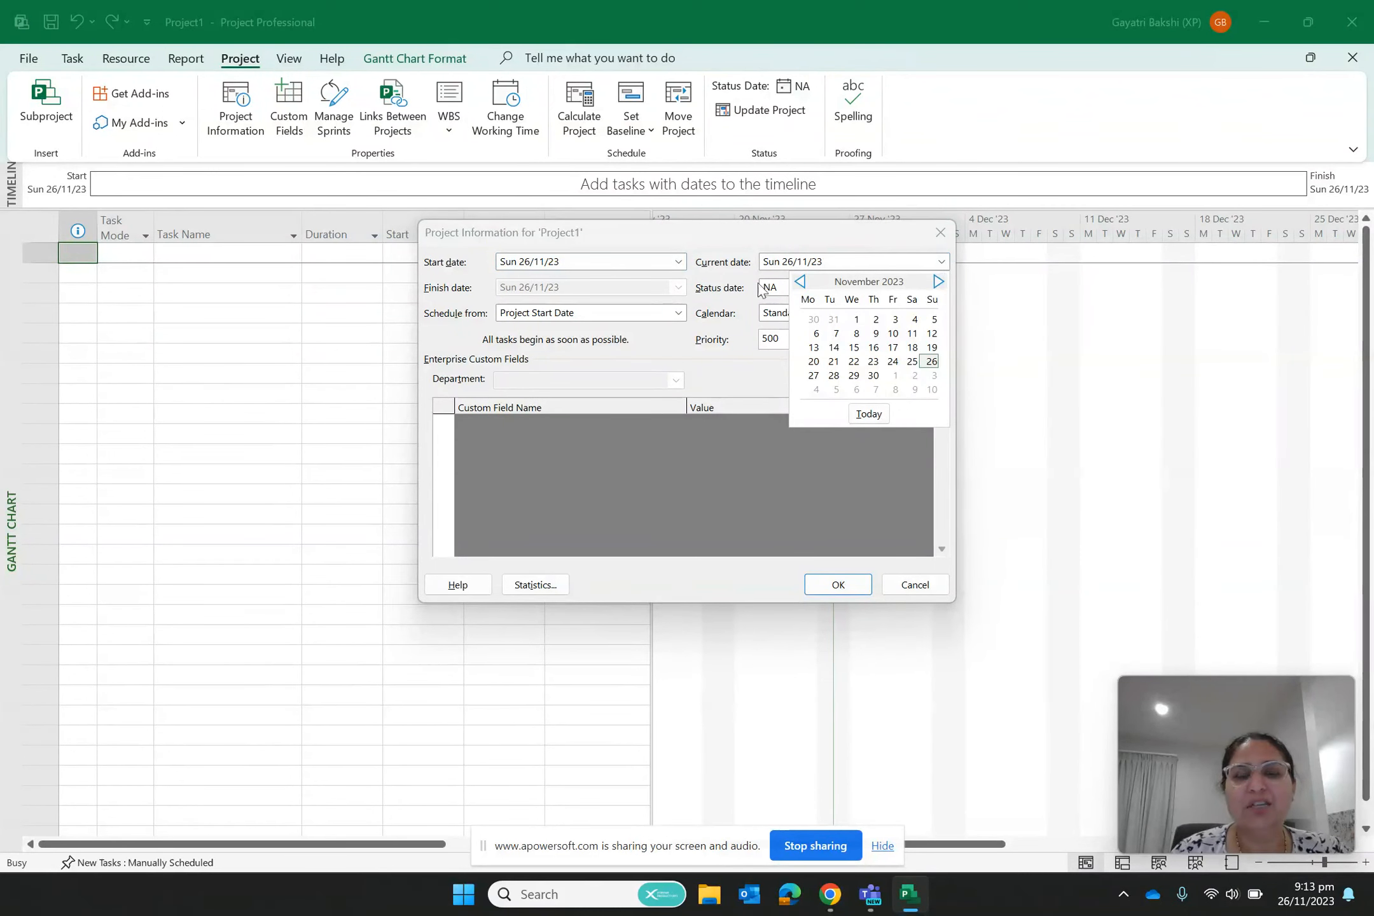
left_click(668, 350)
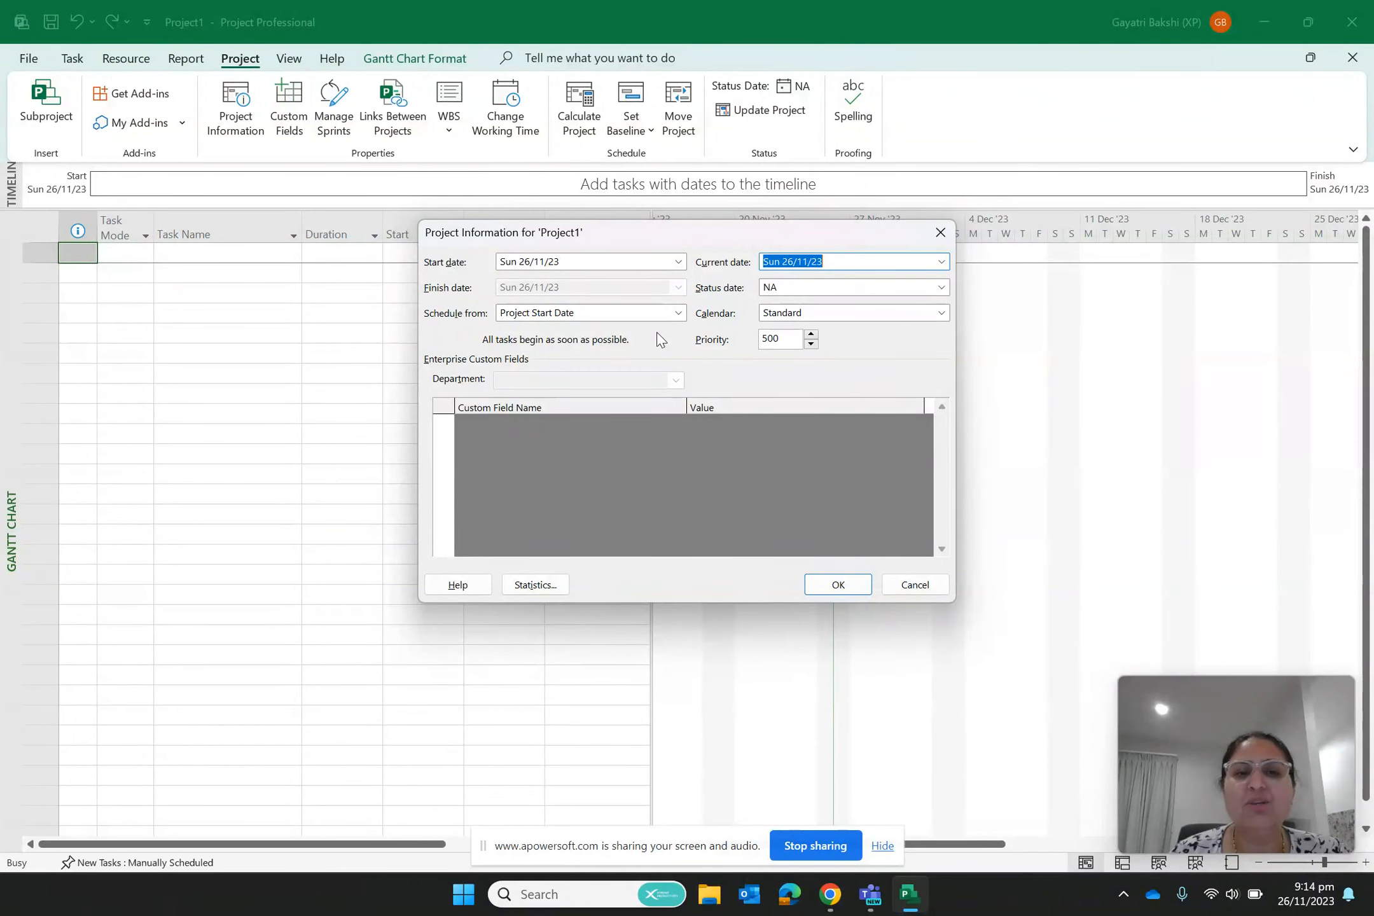
left_click(678, 314)
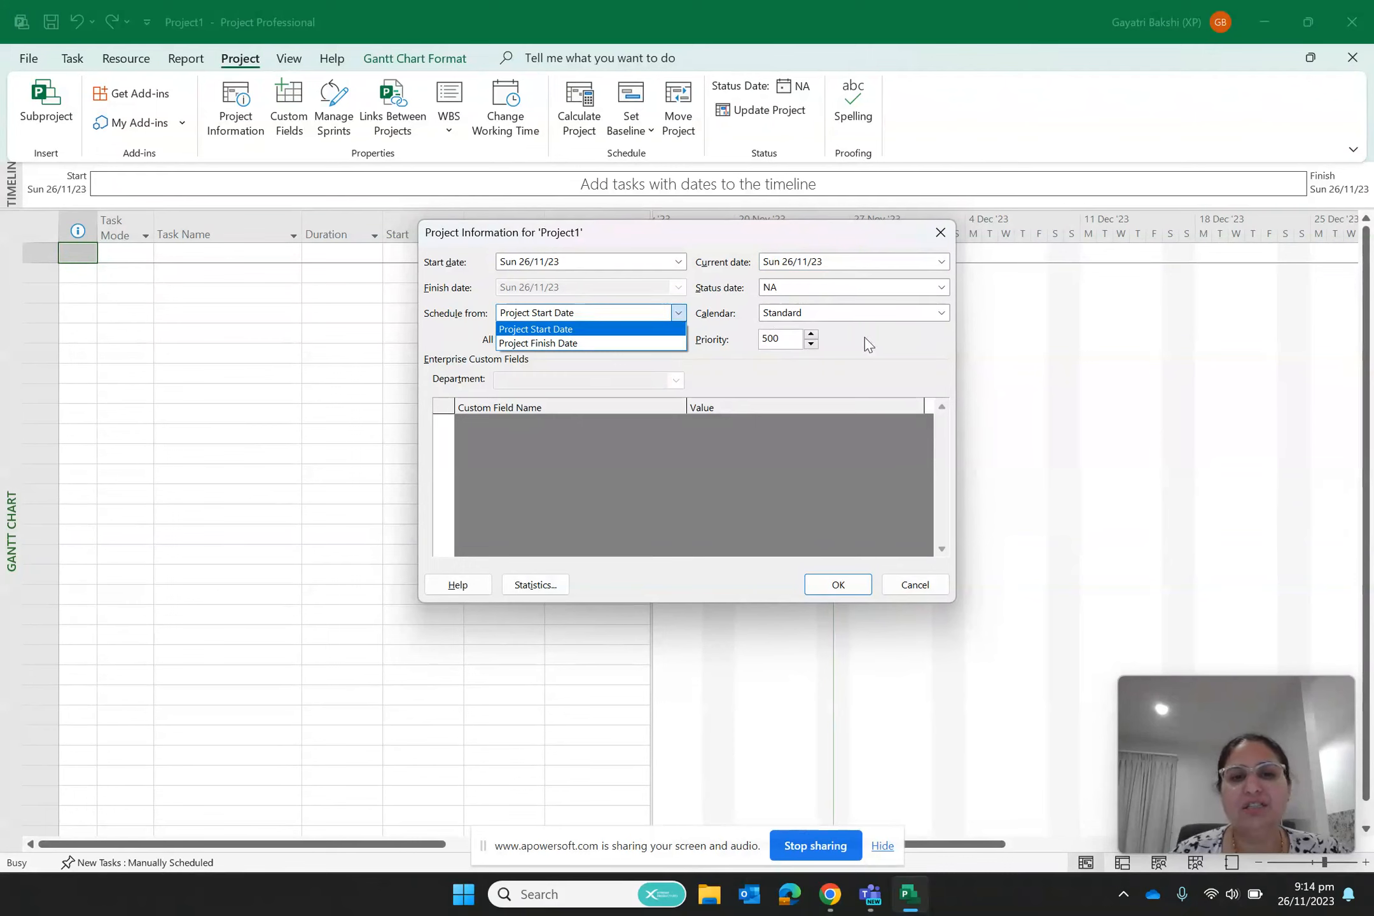
left_click(890, 345)
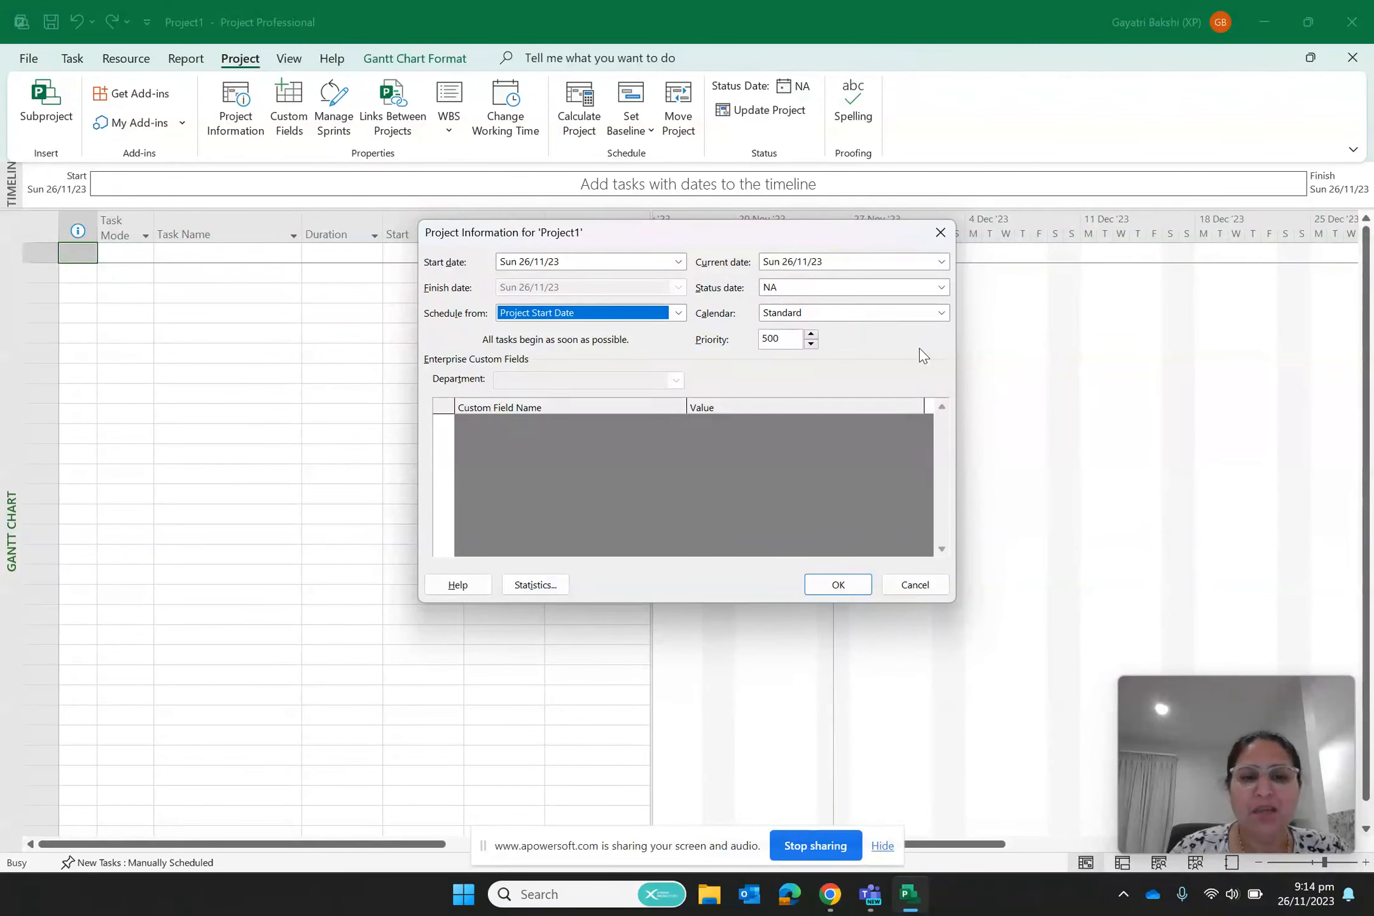
left_click(837, 584)
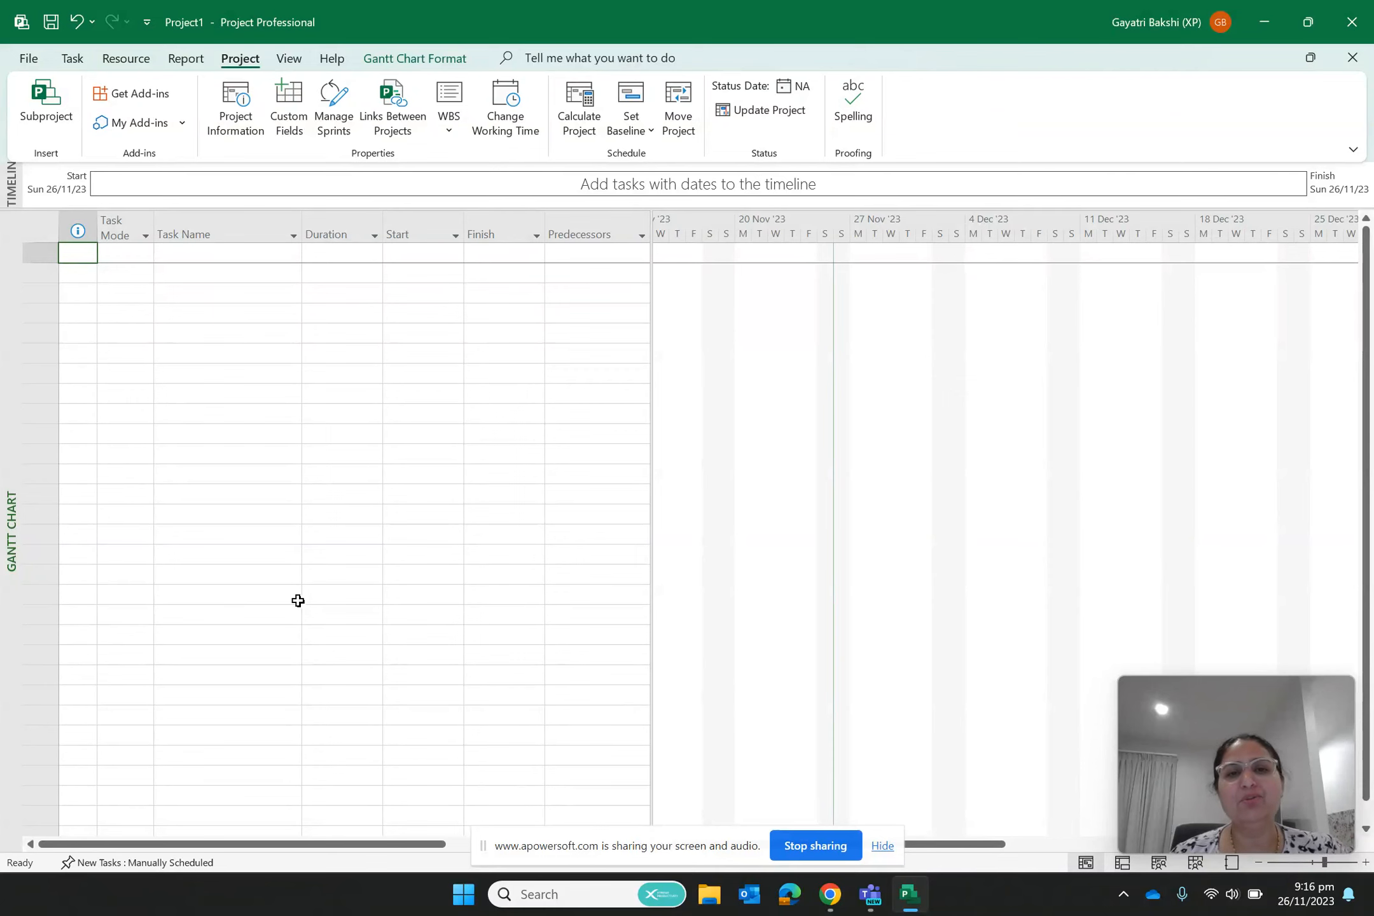
Set a baseline named Baseline for the entire project.
left_click(651, 133)
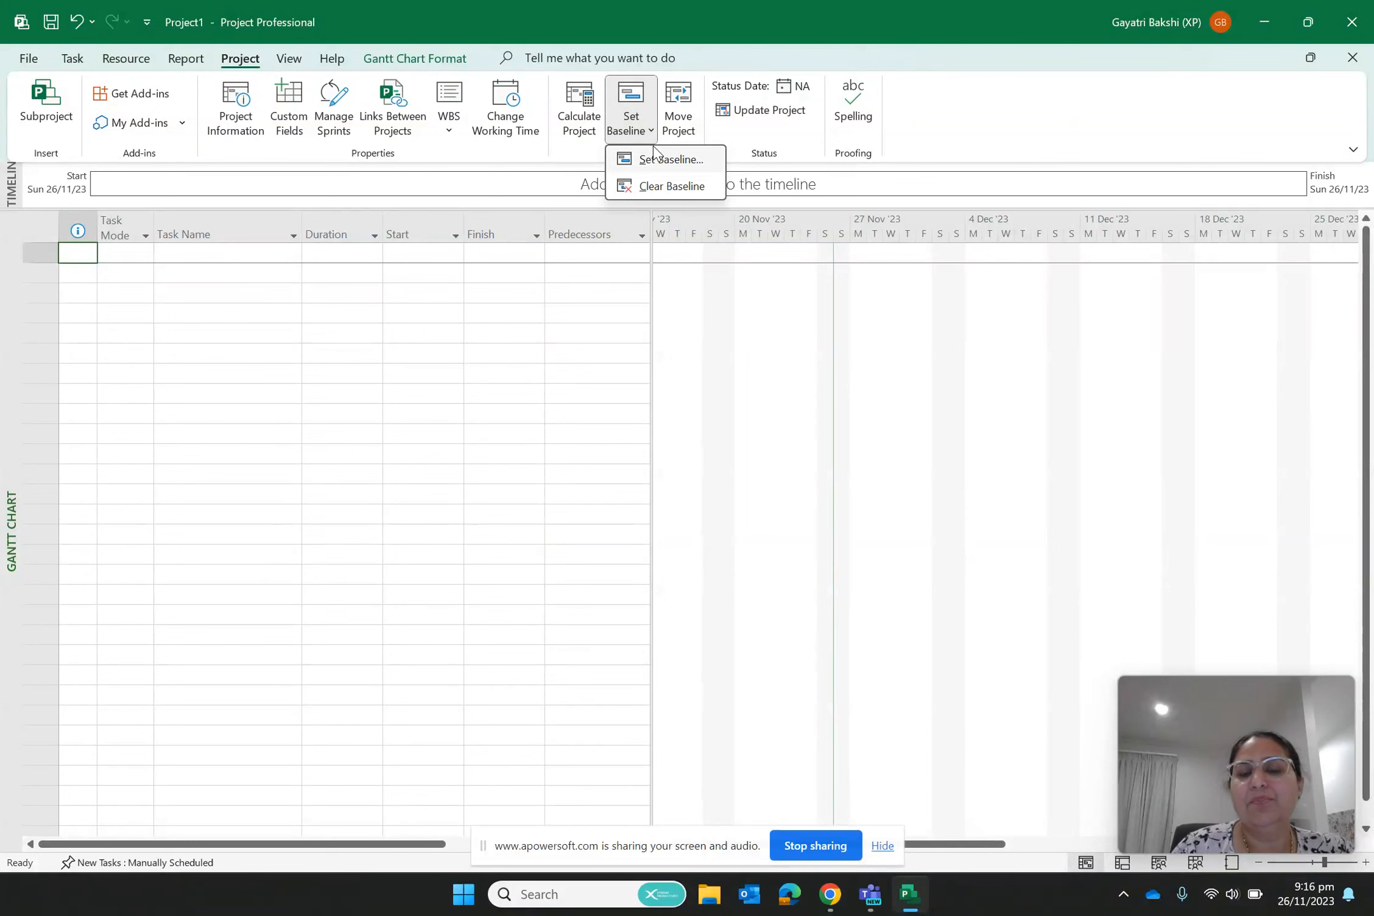
left_click(649, 155)
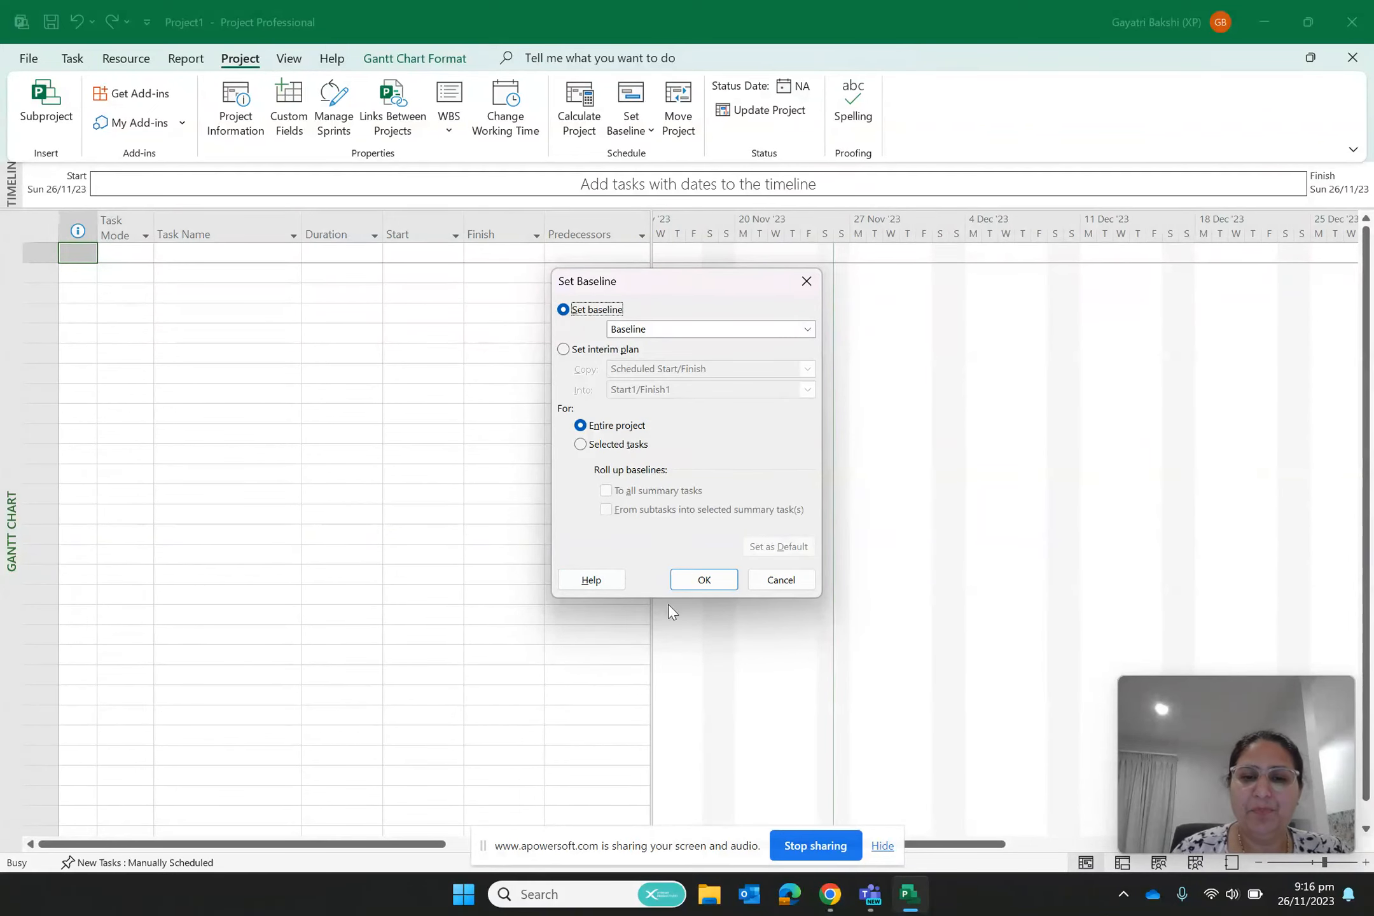
left_click(706, 577)
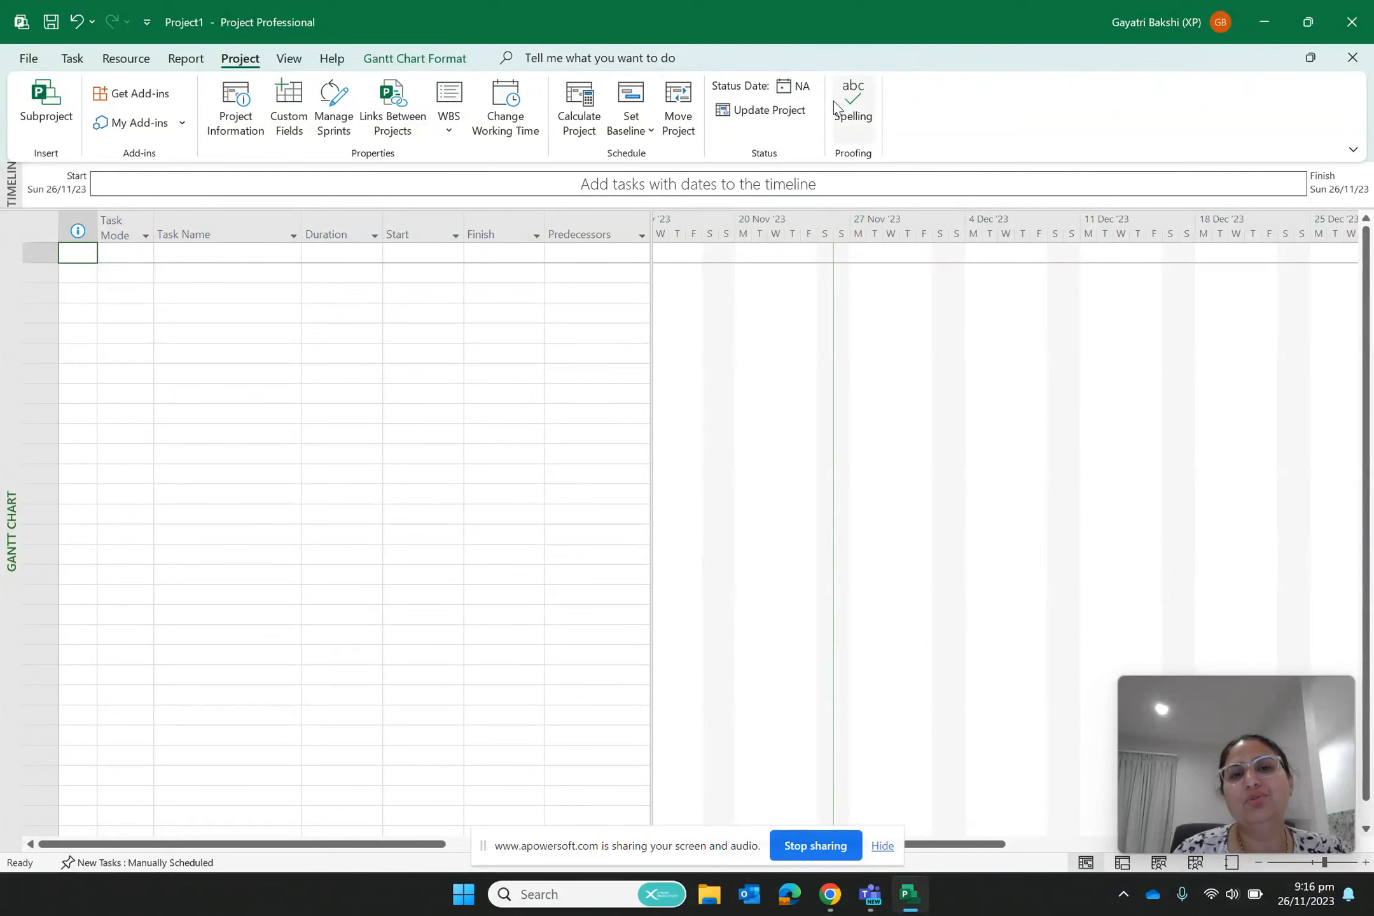
Examine which tables are available for the Gantt chart's task sheet.
left_click(290, 59)
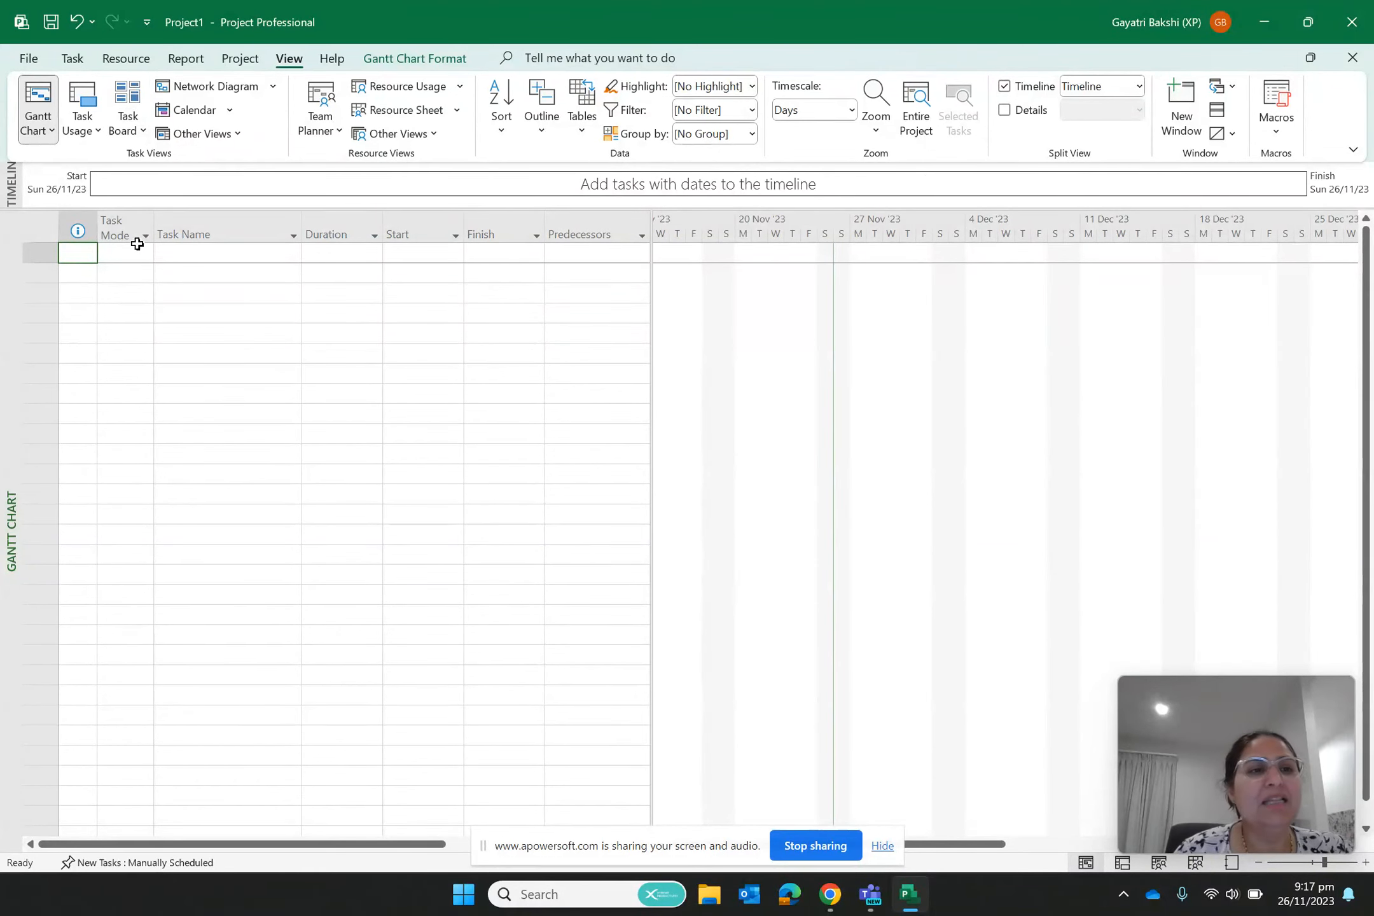
right_click(35, 233)
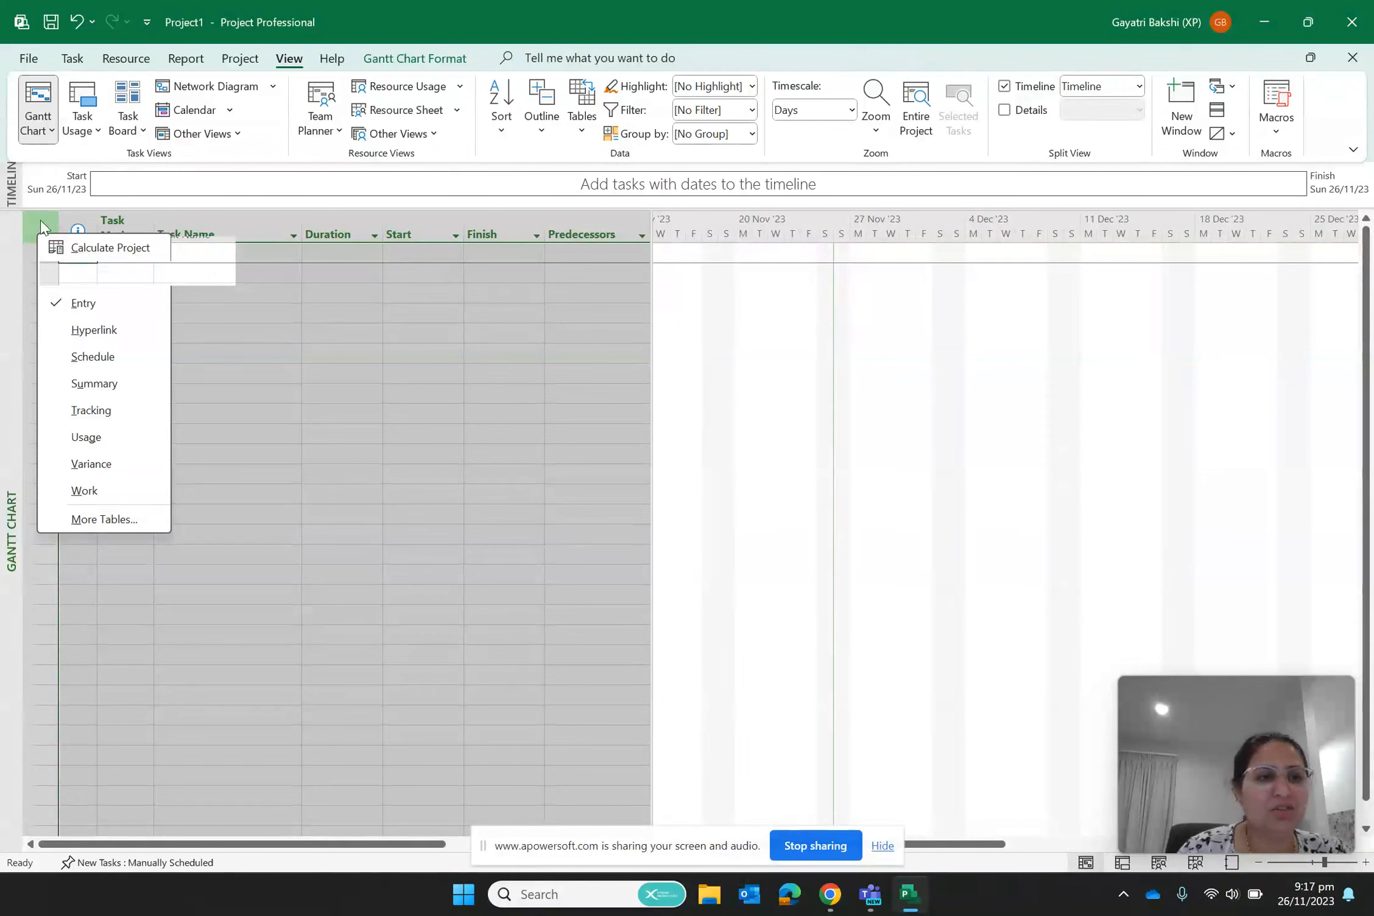
left_click(40, 219)
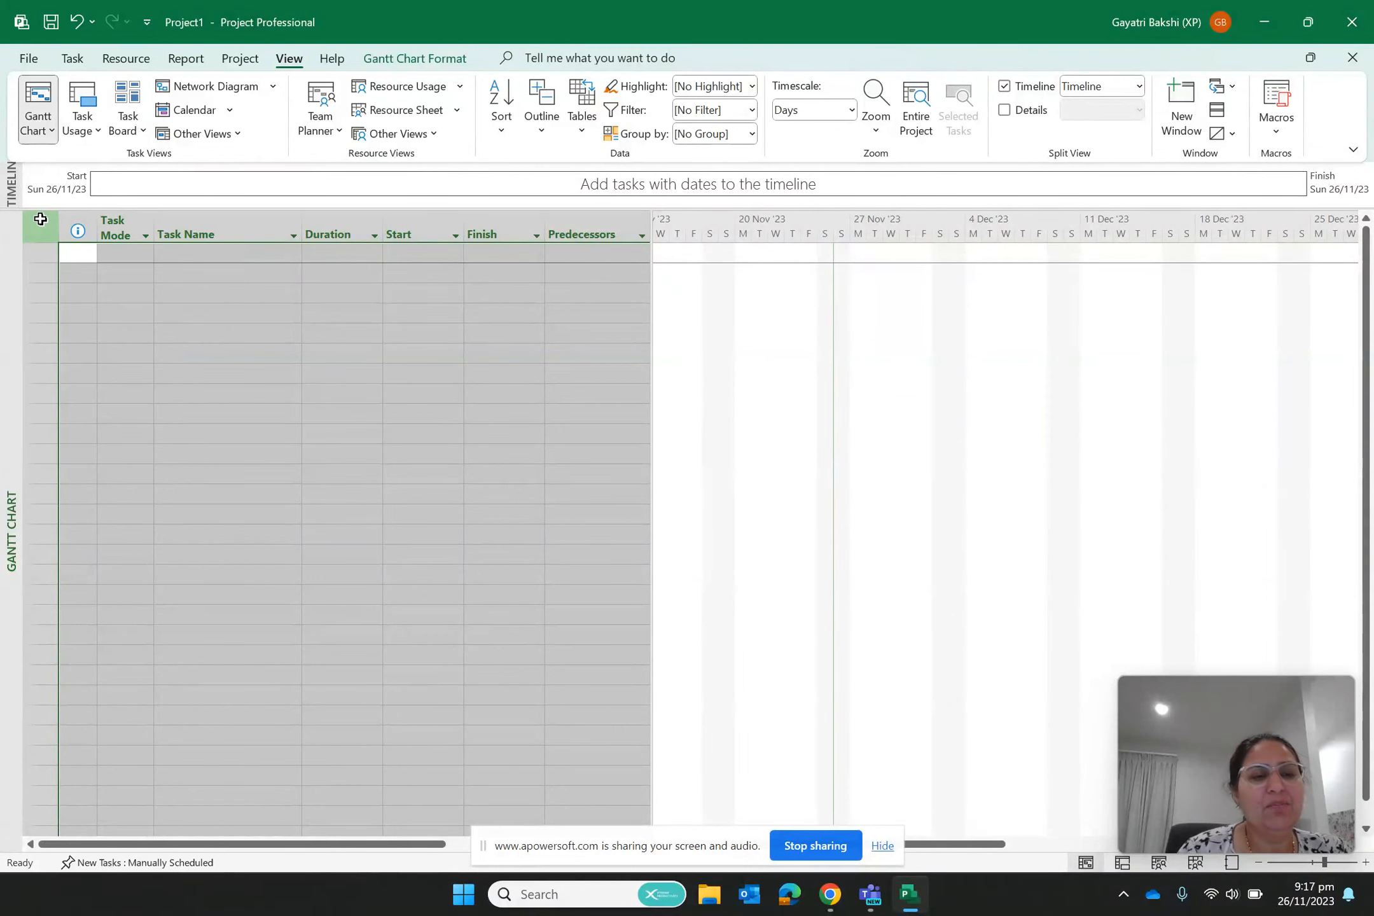
Review the task table and Calendar view choices, and turn on Critical Tasks for the Gantt chart bars.
right_click(40, 219)
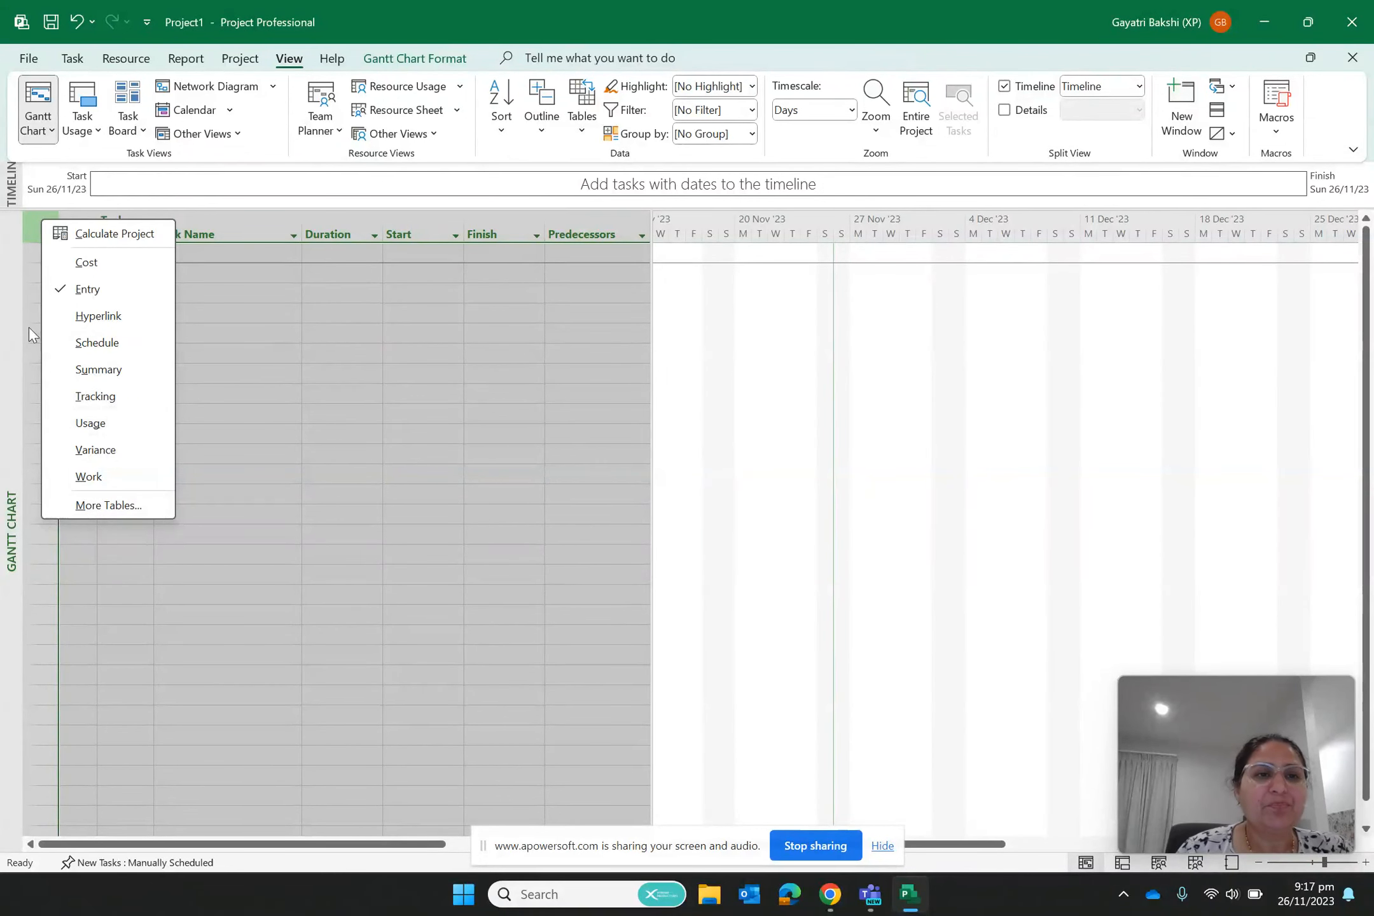
left_click(232, 109)
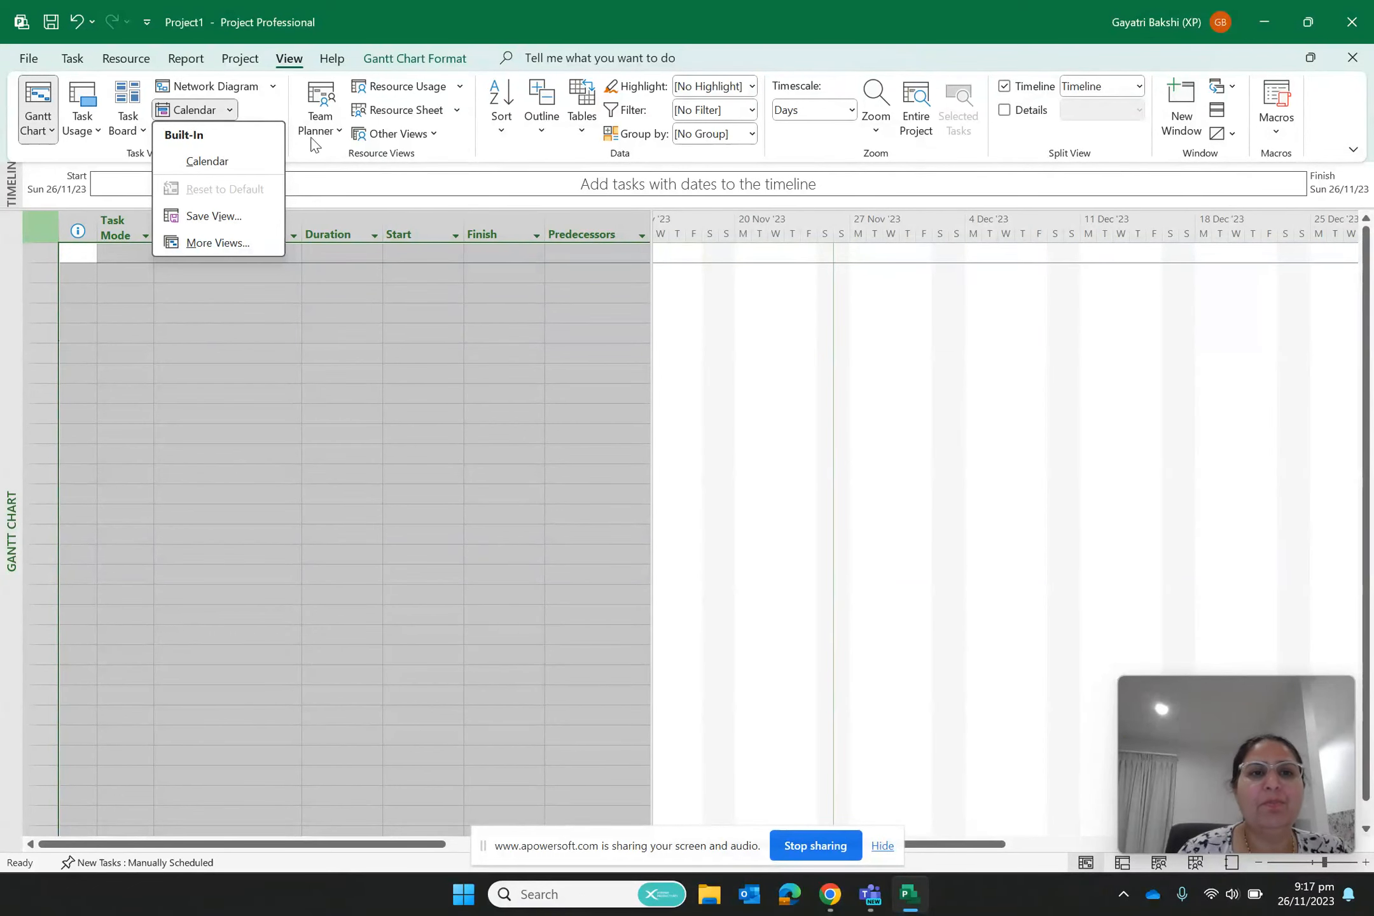
left_click(403, 64)
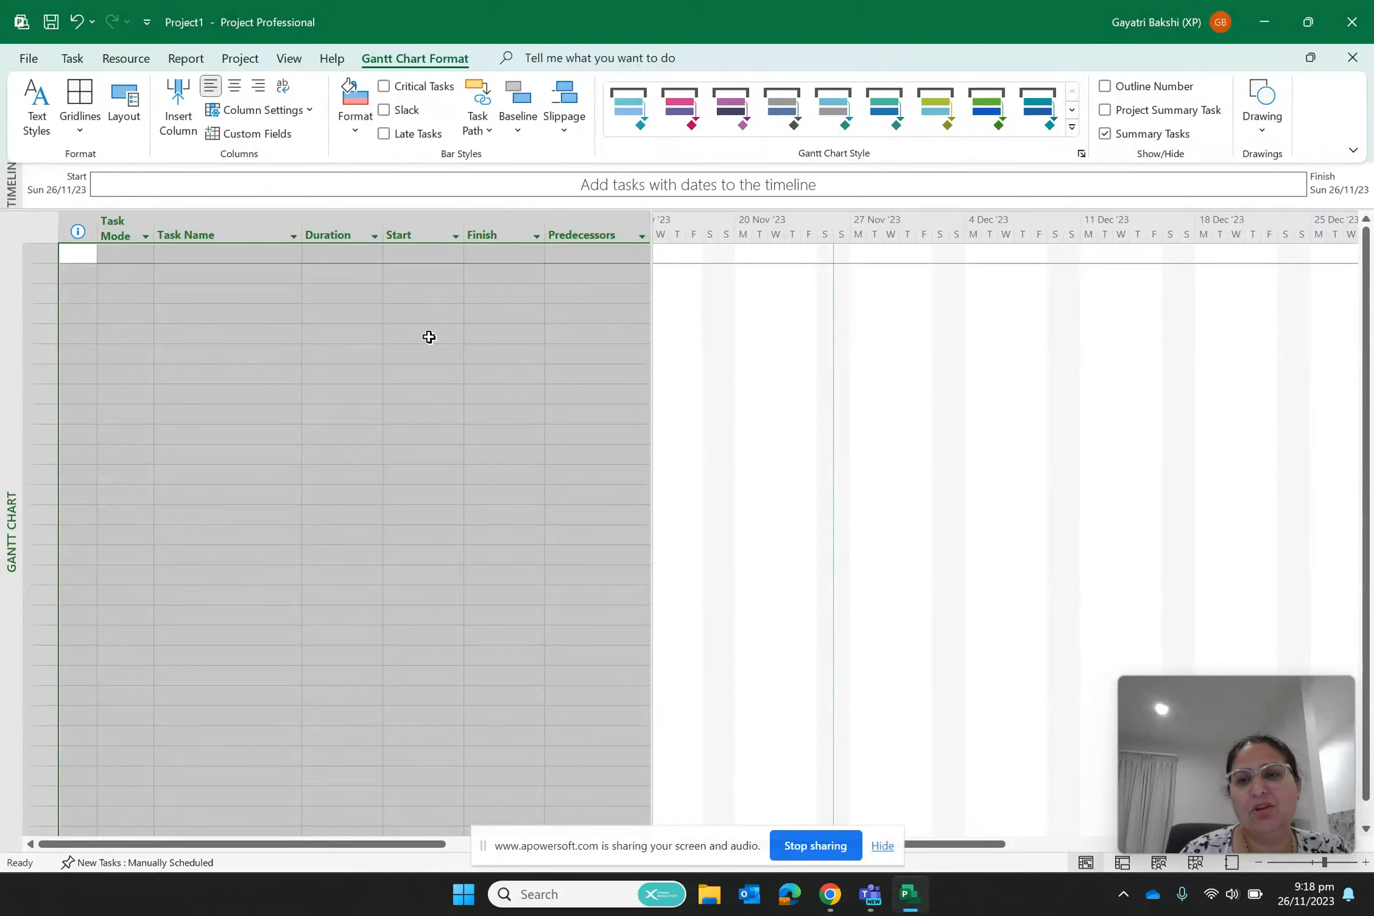
left_click(402, 92)
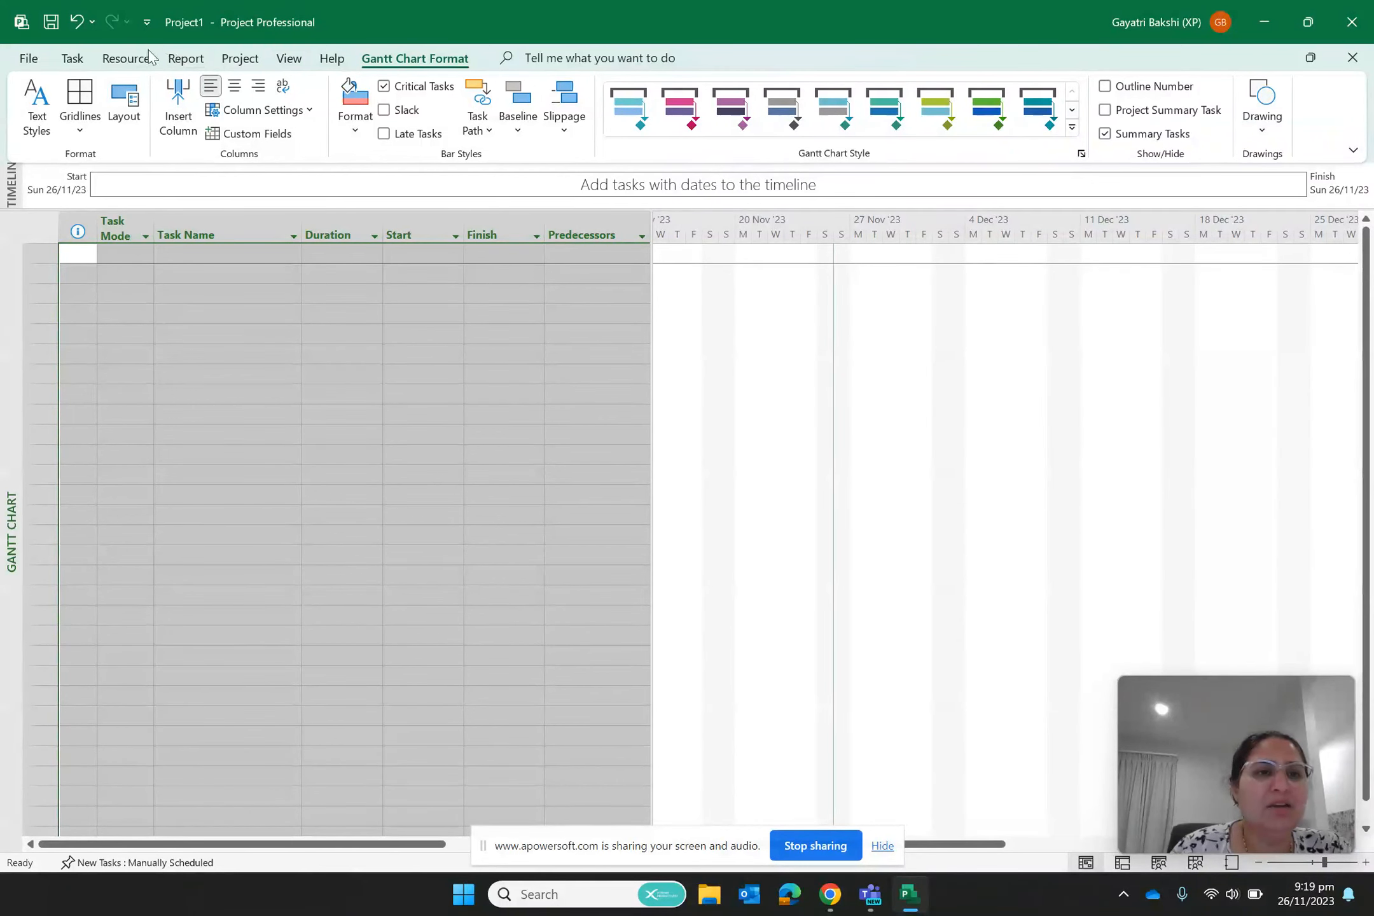
Display the blank project in the Calendar view.
left_click(234, 59)
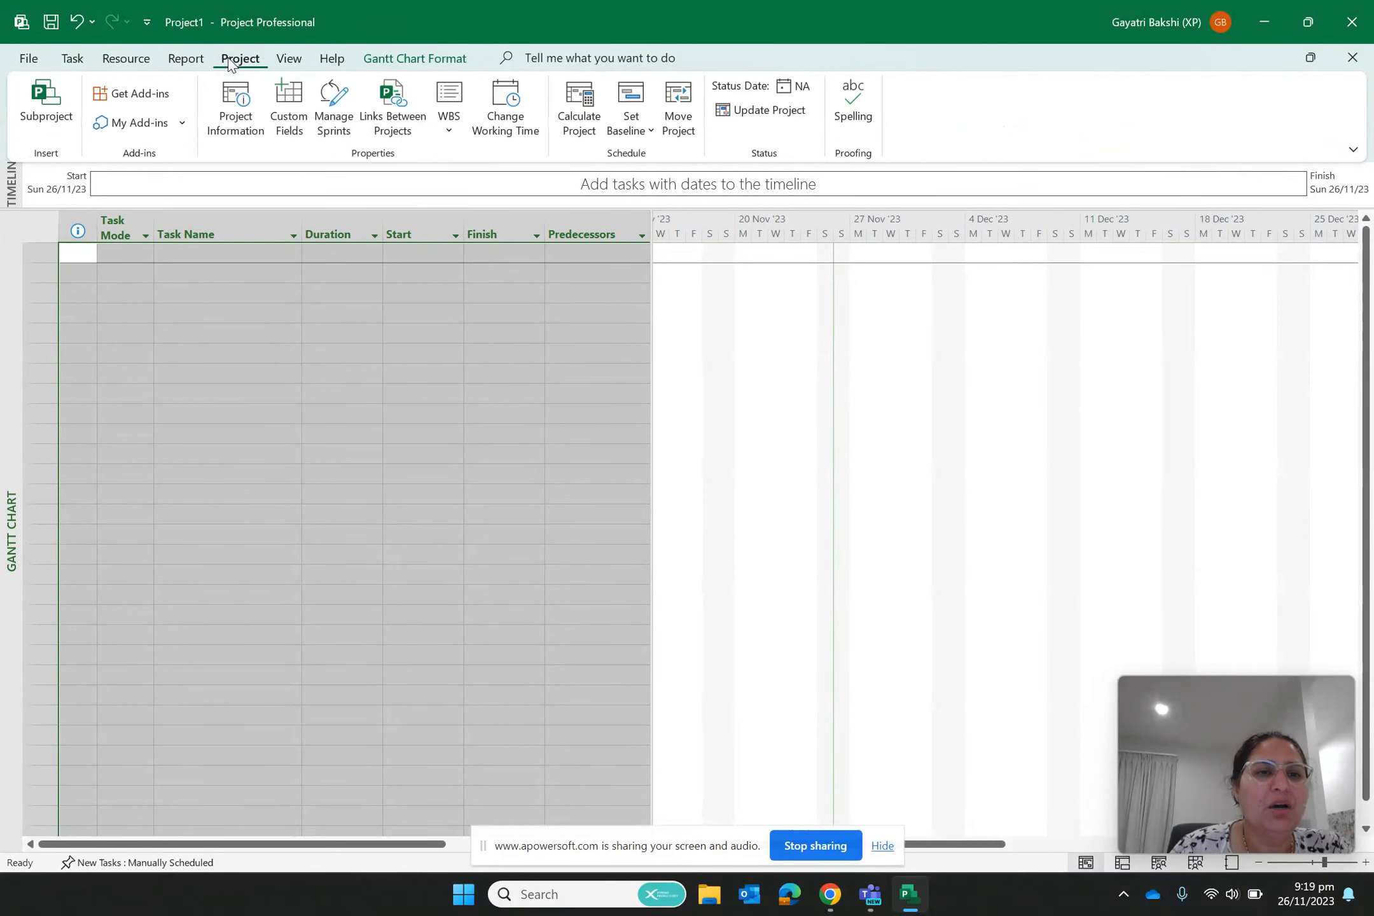
right_click(9, 457)
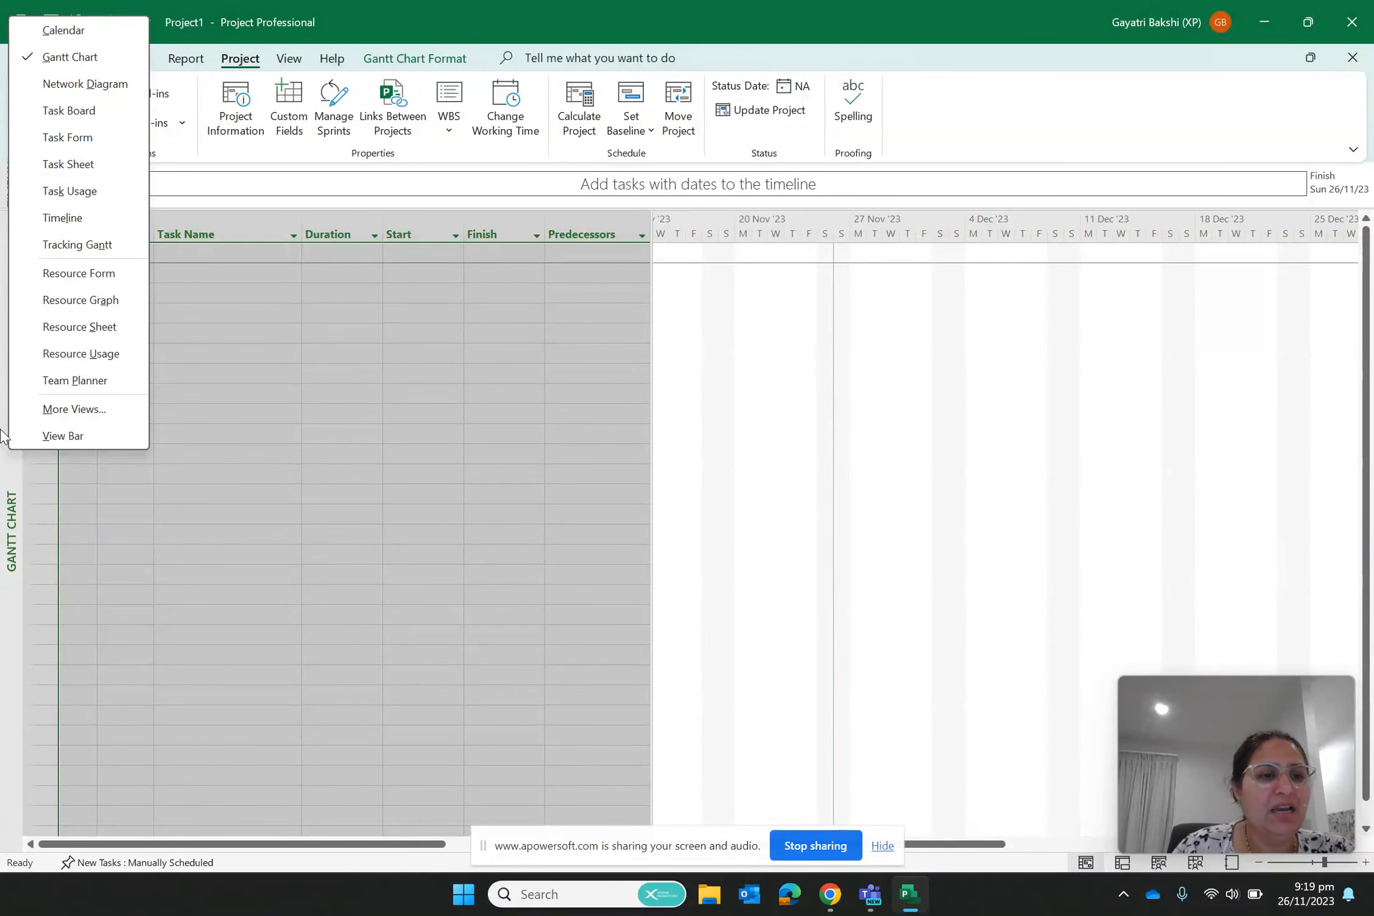
right_click(10, 460)
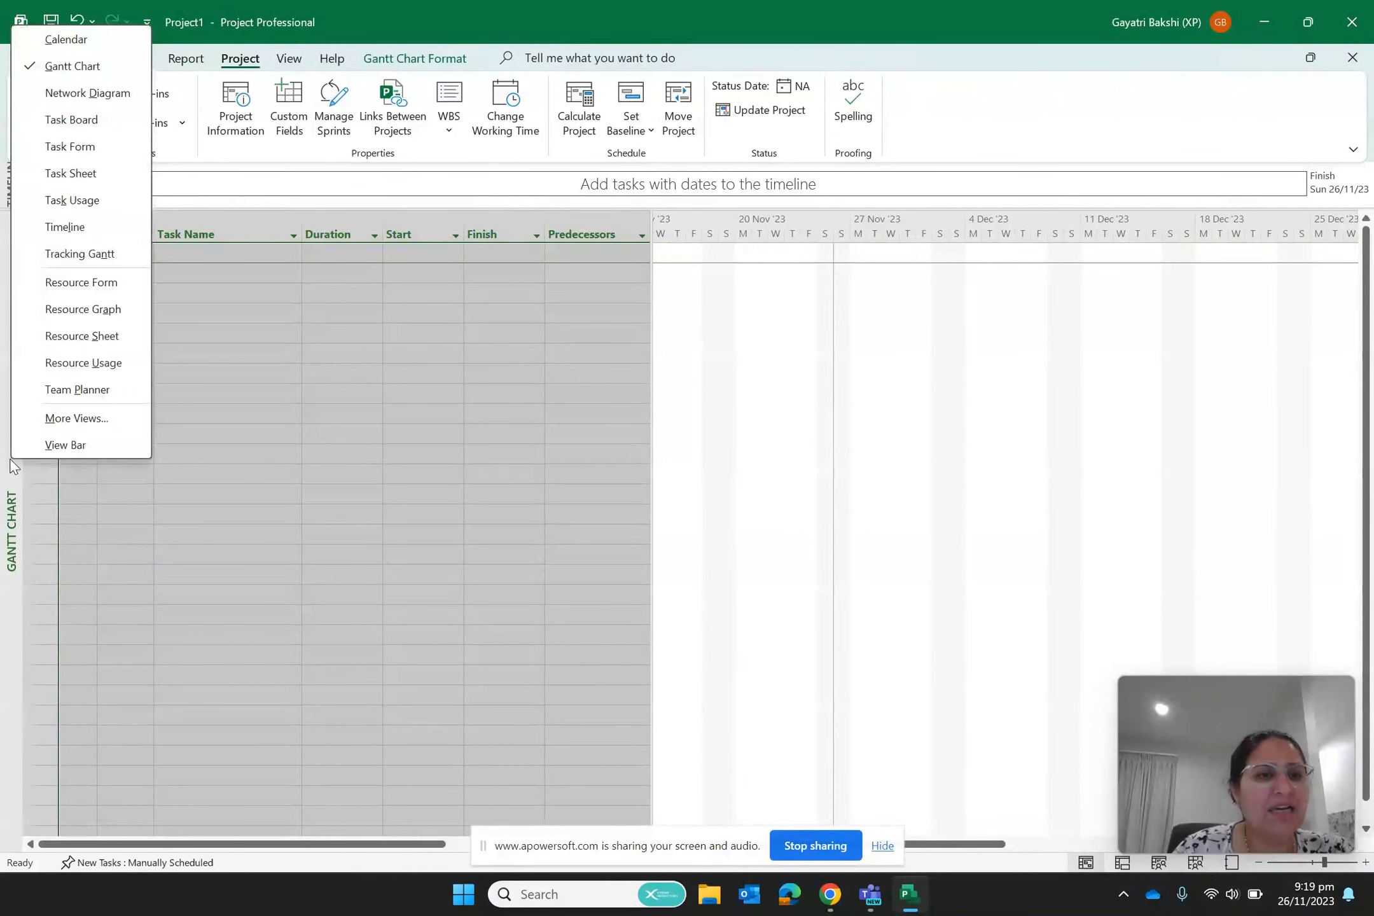
left_click(91, 39)
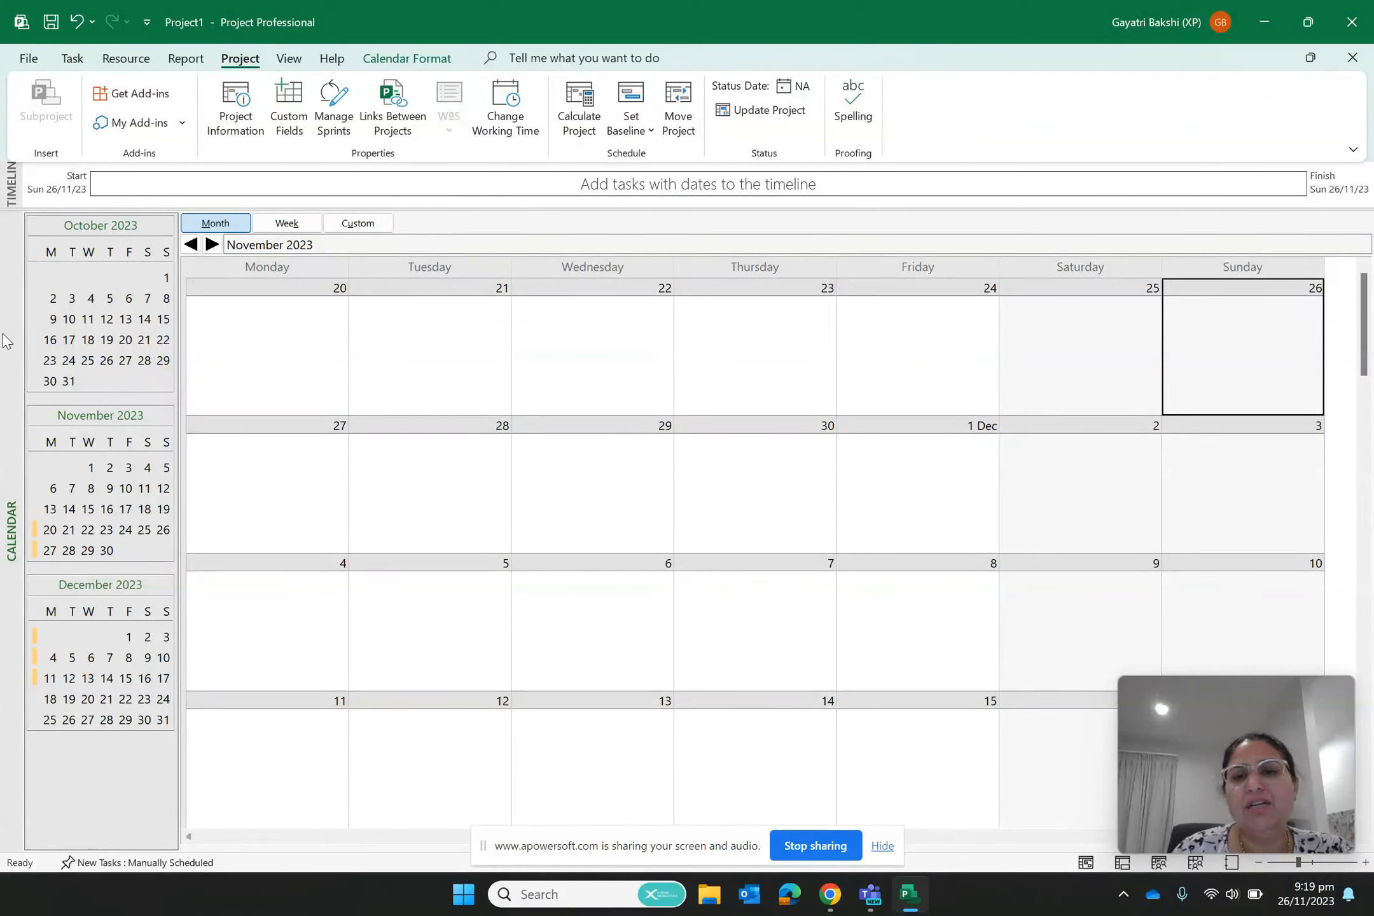
Return the blank project to the Gantt Chart view and display it as a Network Diagram.
right_click(14, 283)
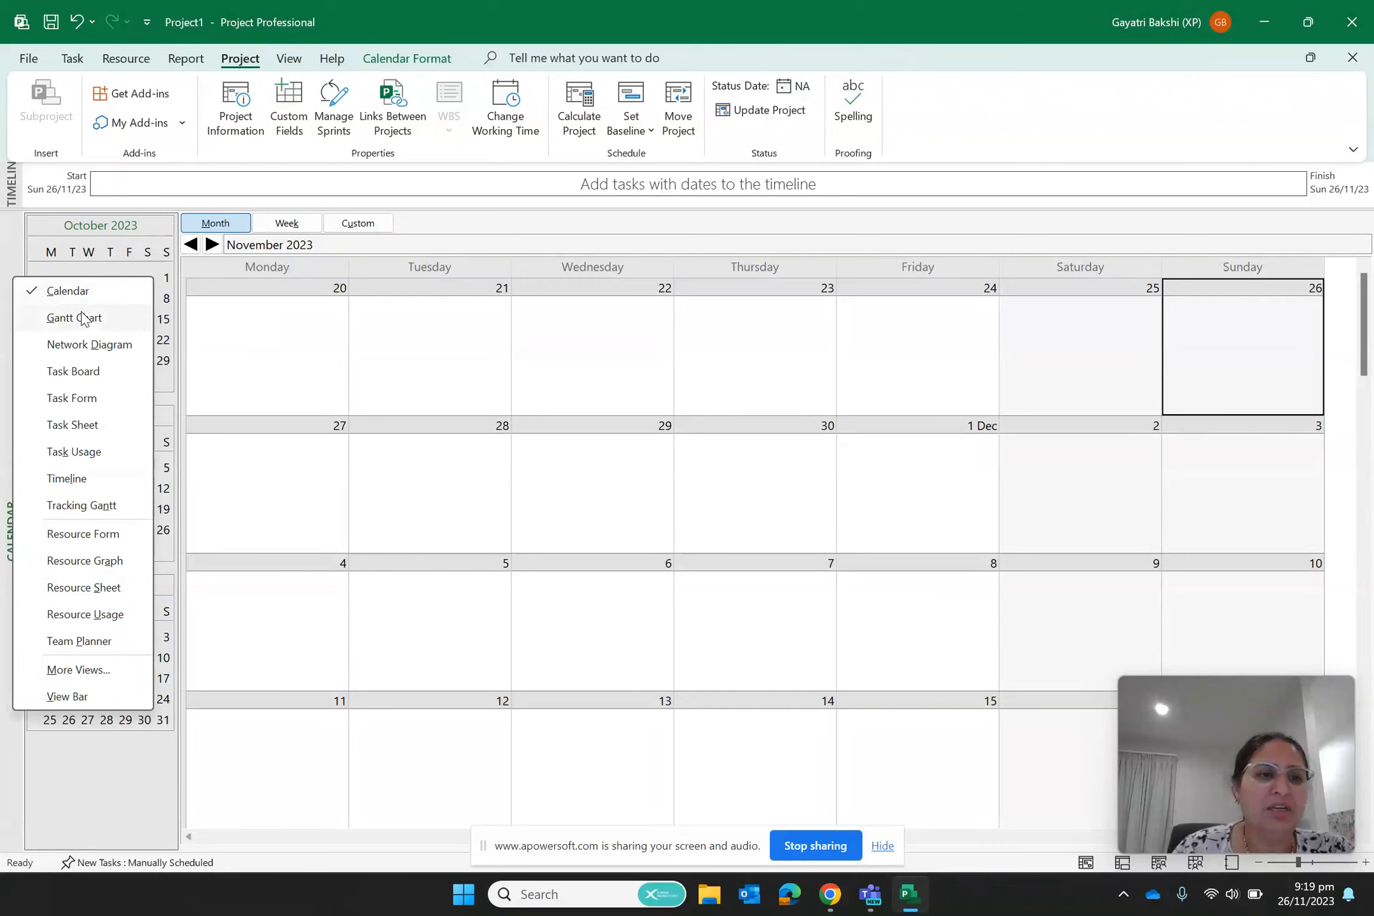
left_click(105, 320)
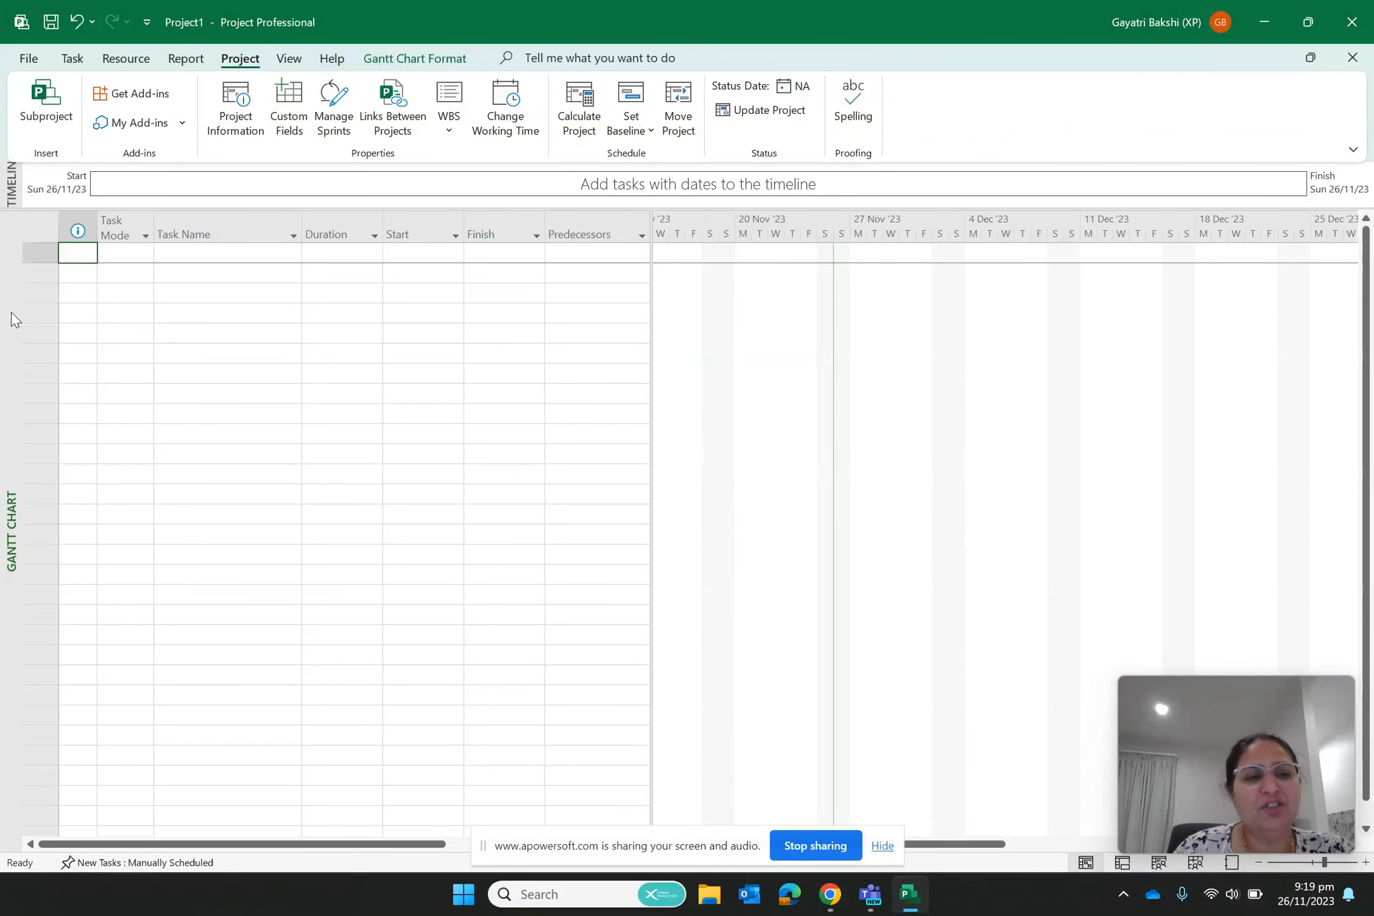
right_click(5, 310)
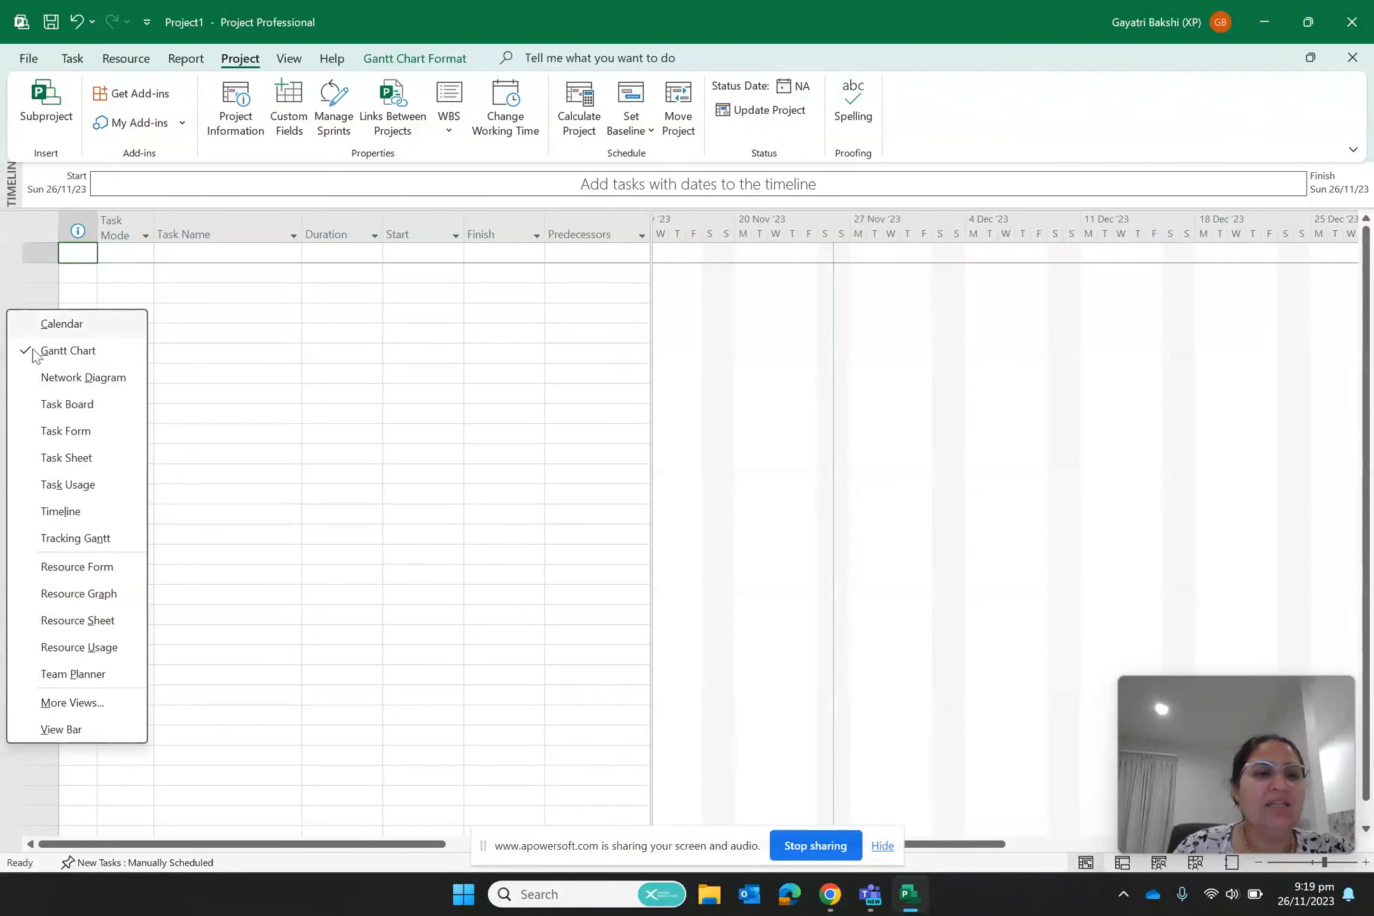
left_click(64, 378)
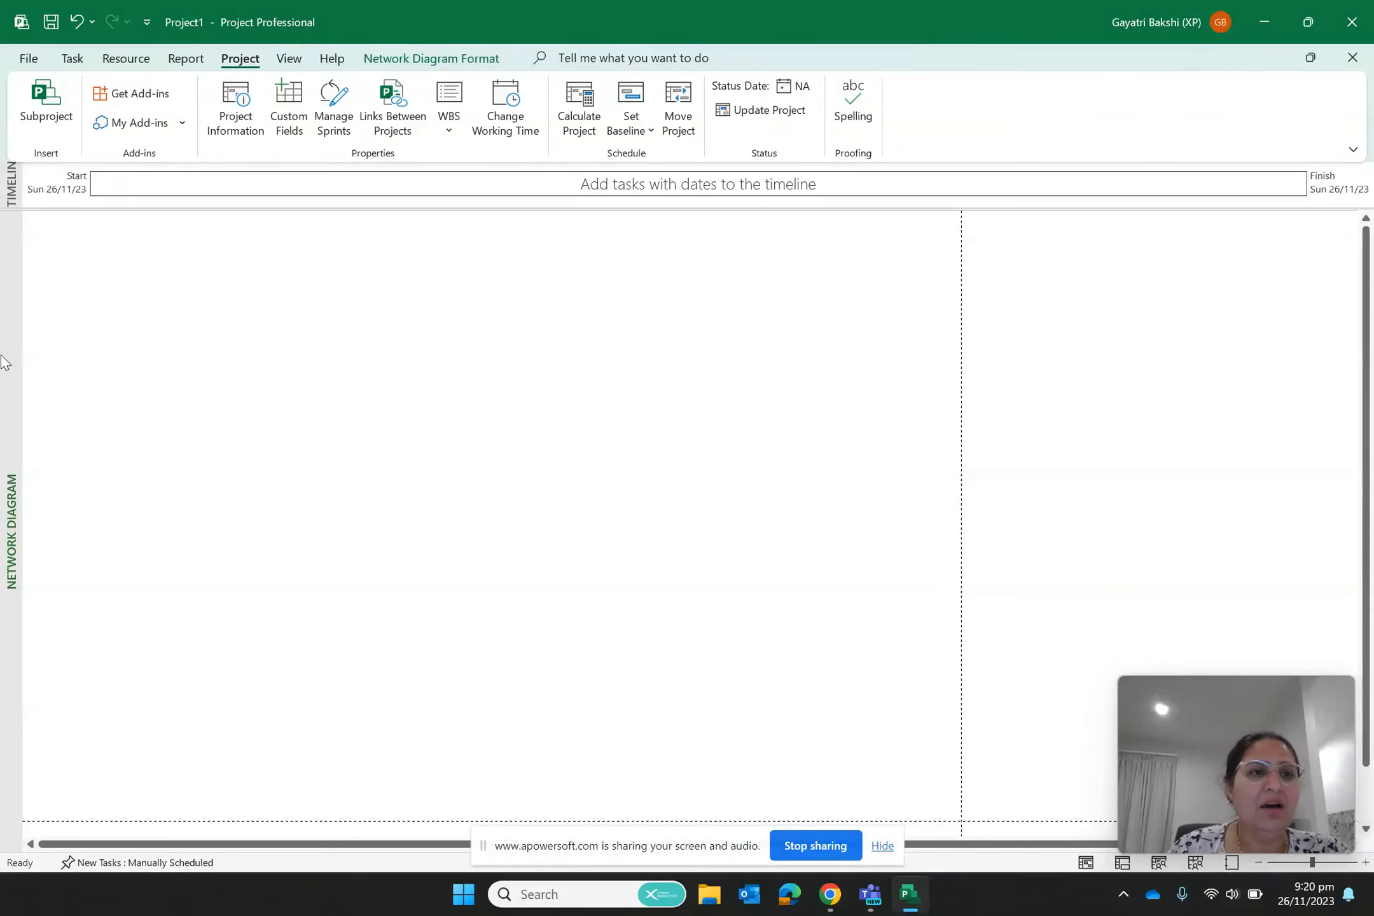
Open the recent project p1 and examine its task sequence in the Network Diagram through to the Discovery workshop Finish milestone.
left_click(28, 59)
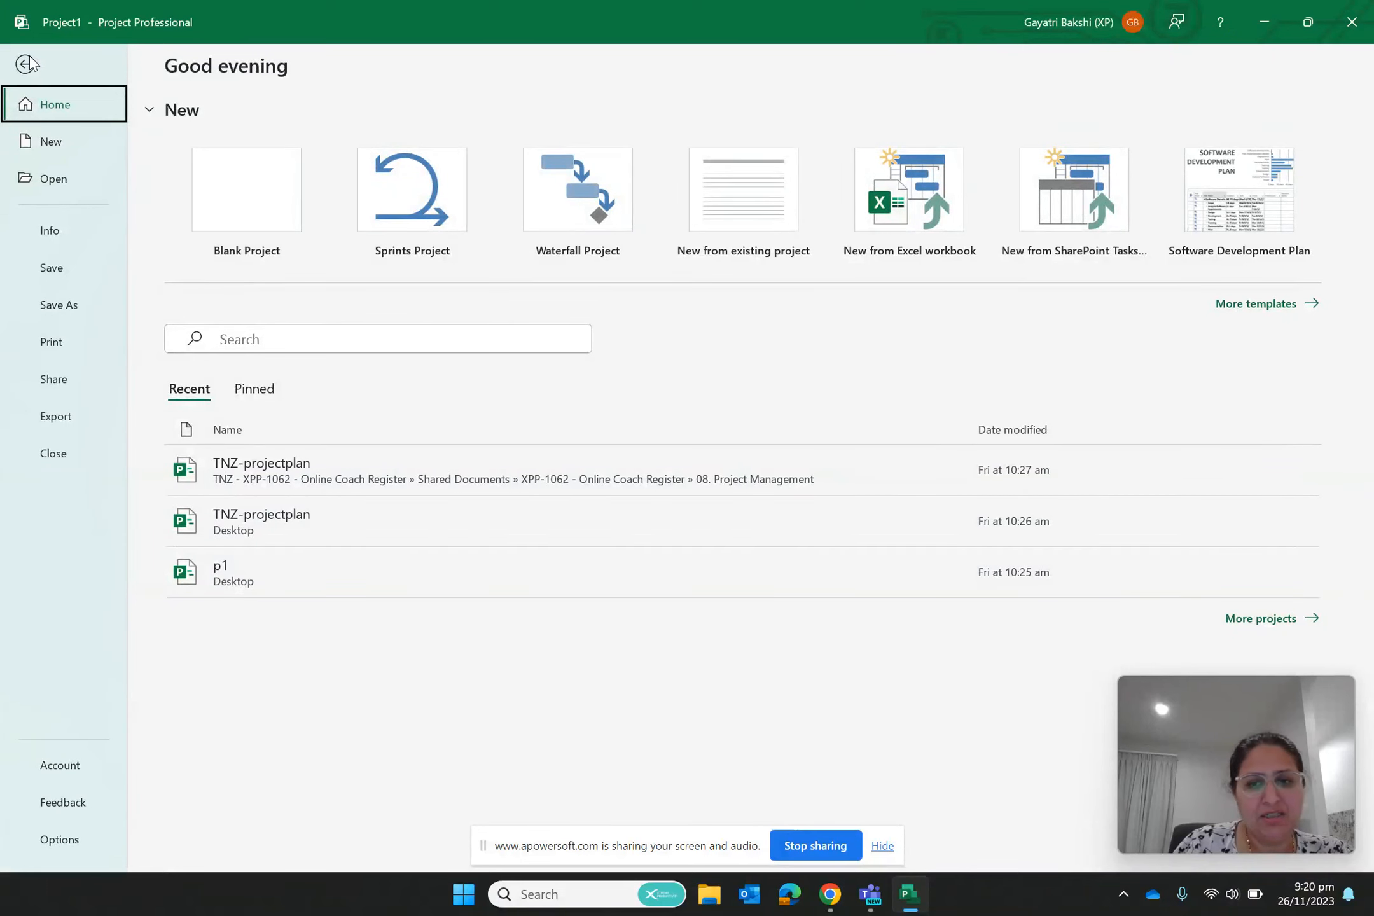
left_click(283, 582)
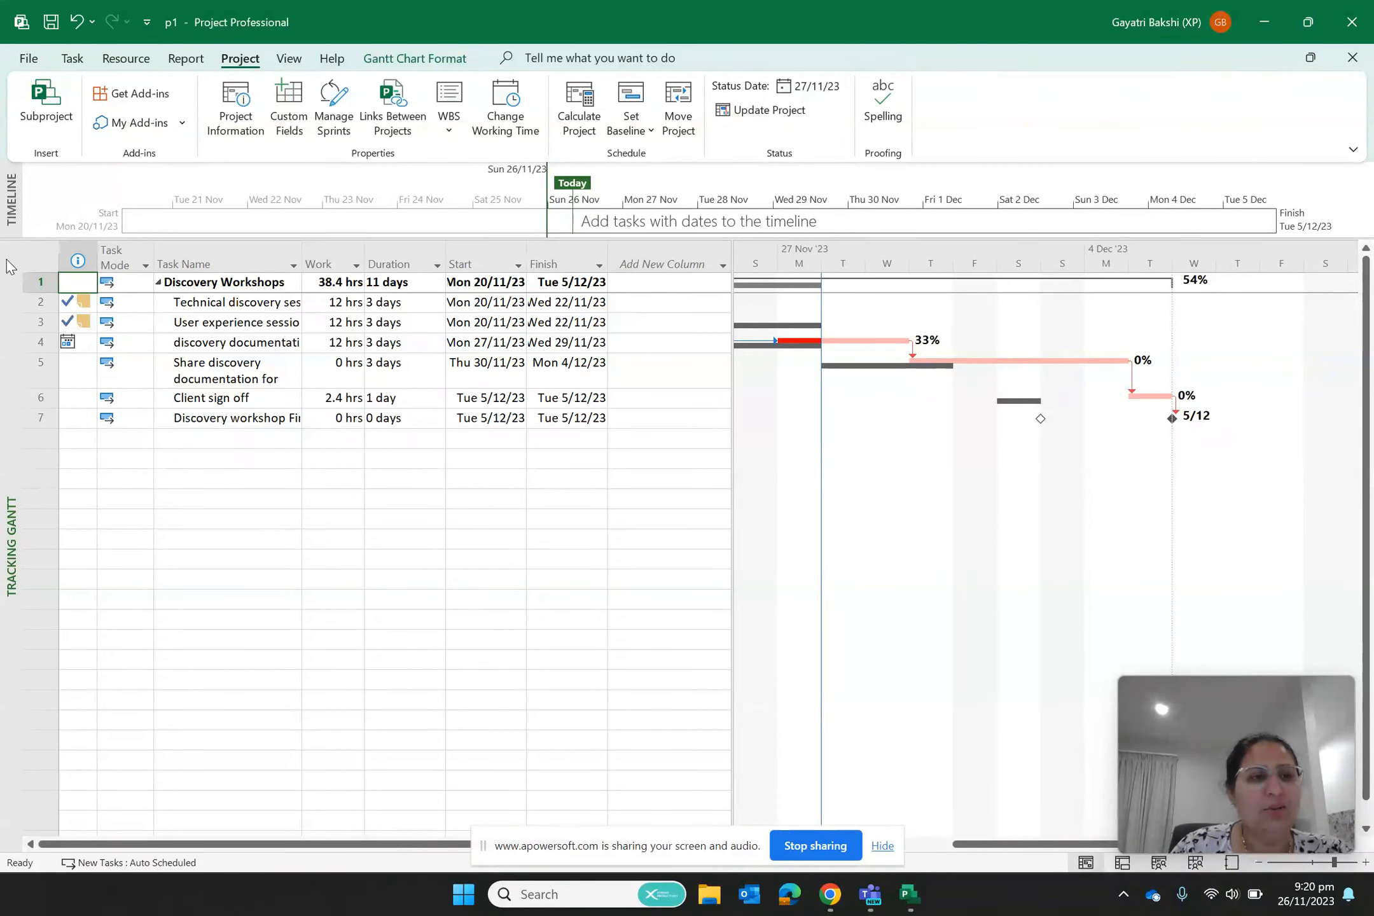
right_click(5, 342)
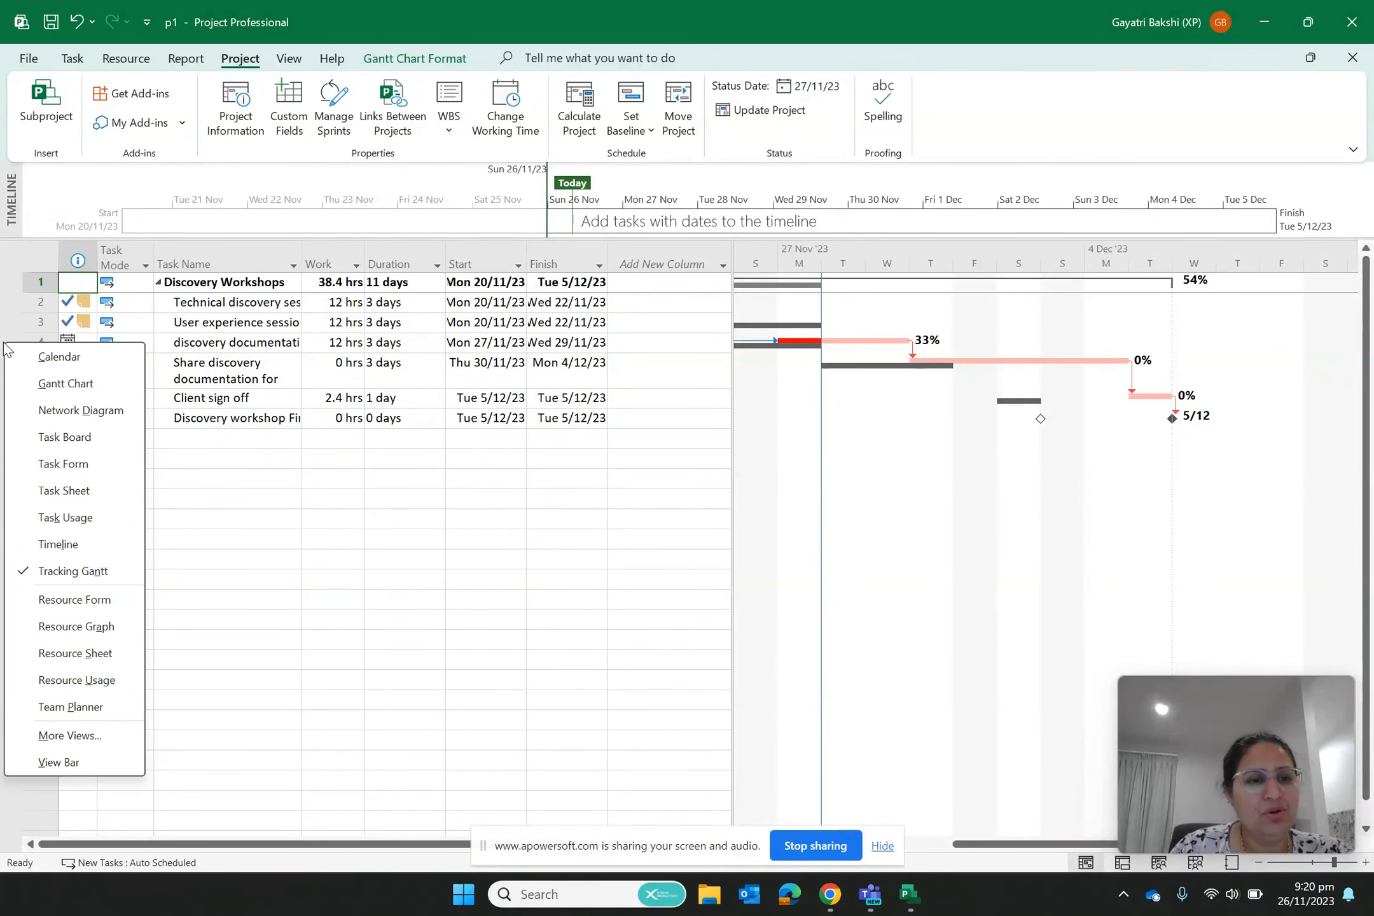
left_click(95, 409)
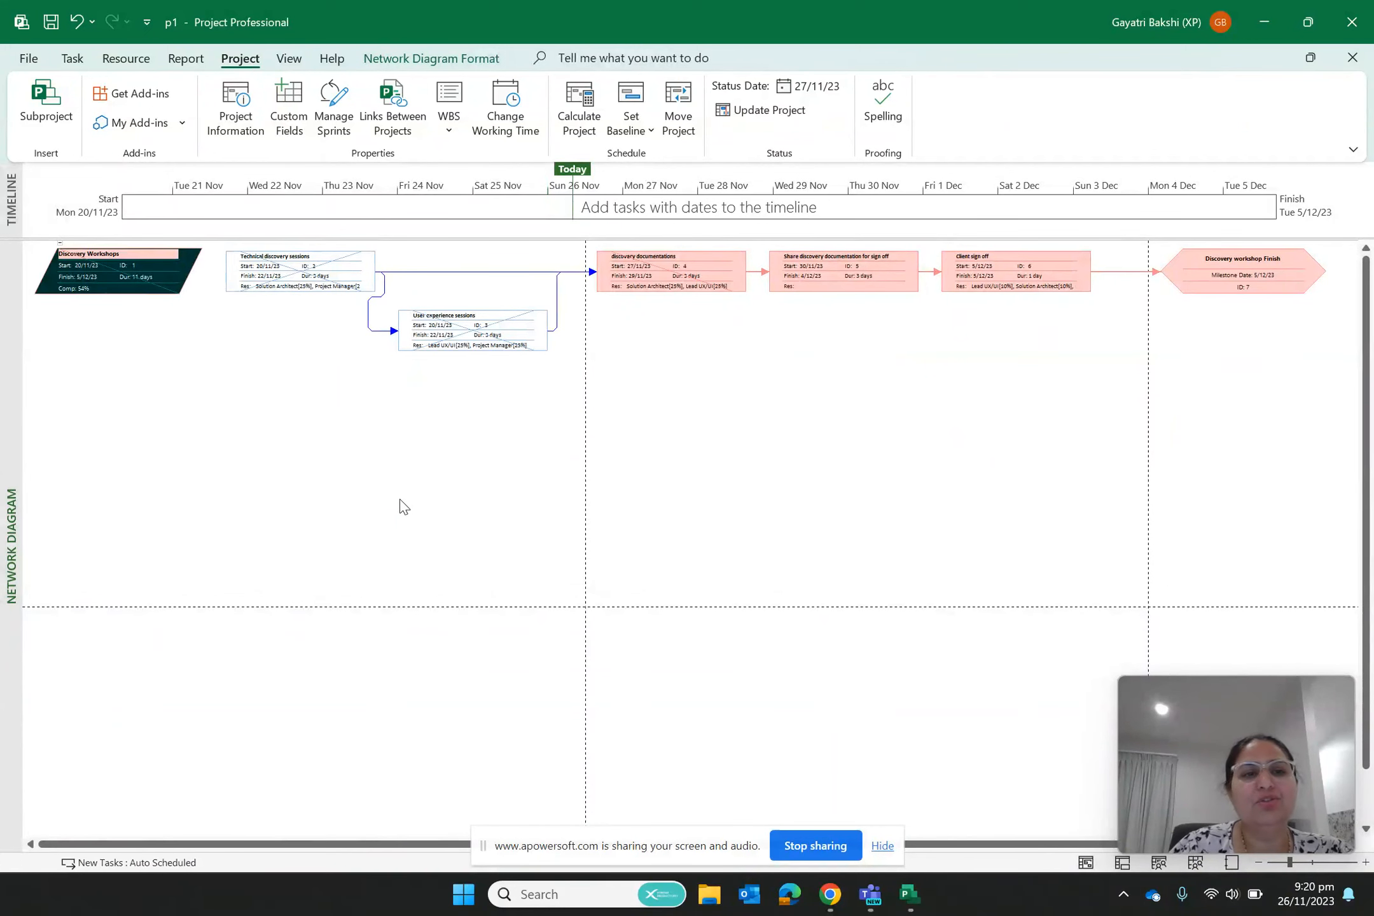
scroll(401, 506, "up", 1)
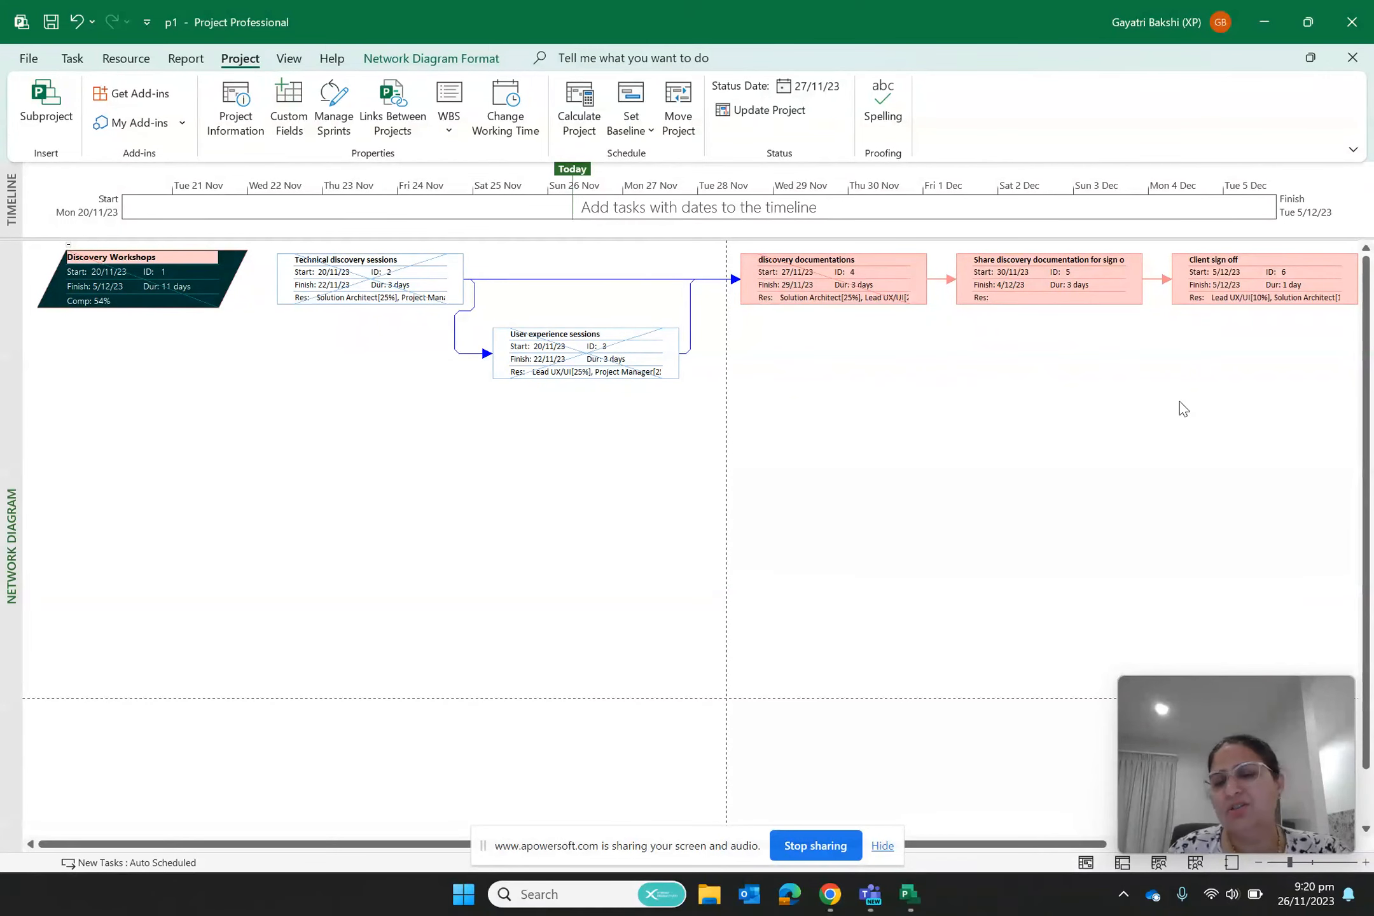
scroll(1183, 408, "right", 4)
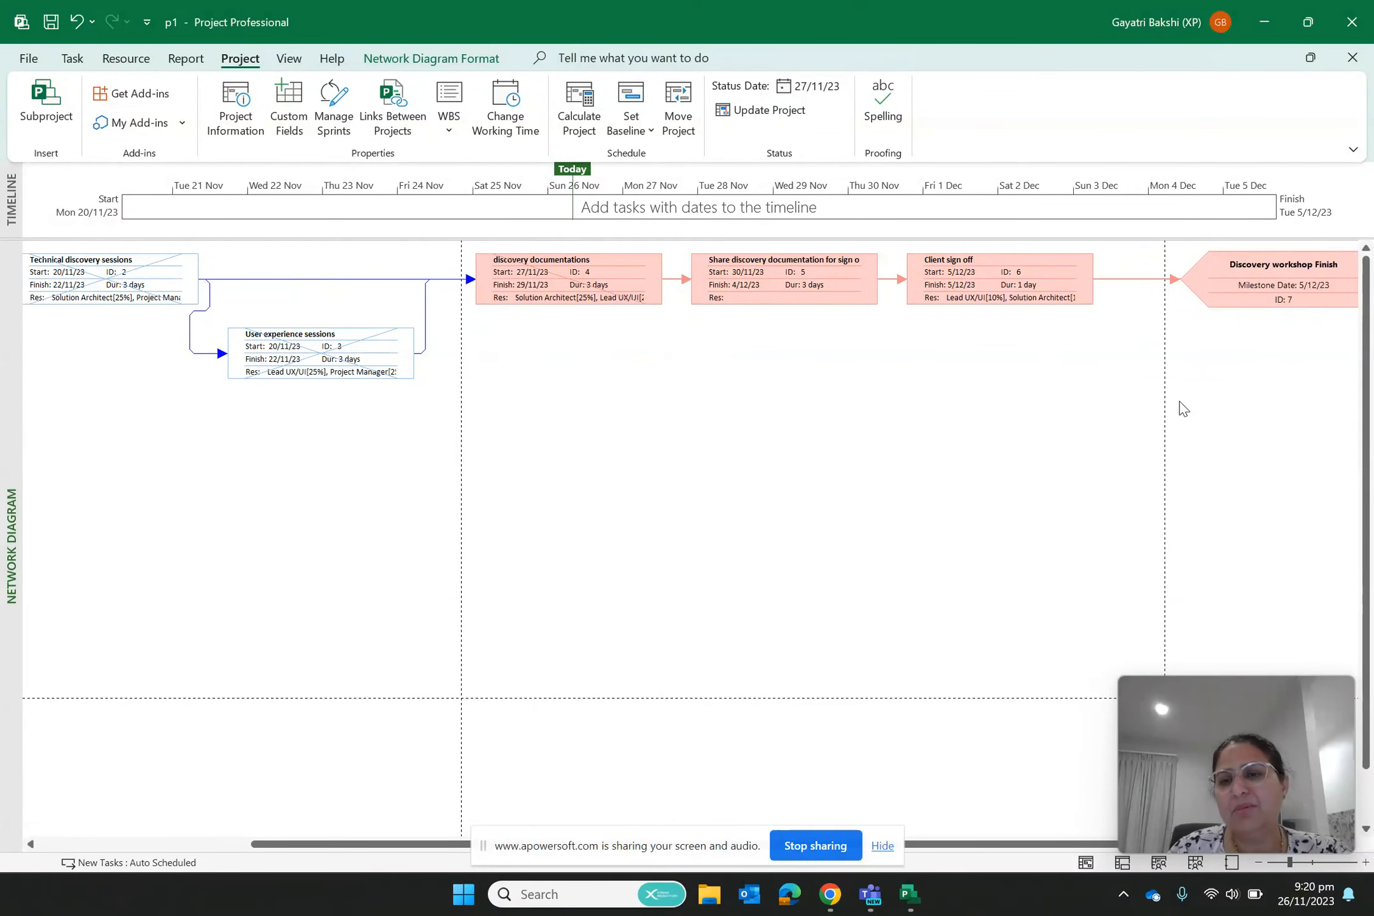
scroll(1184, 408, "right", 1)
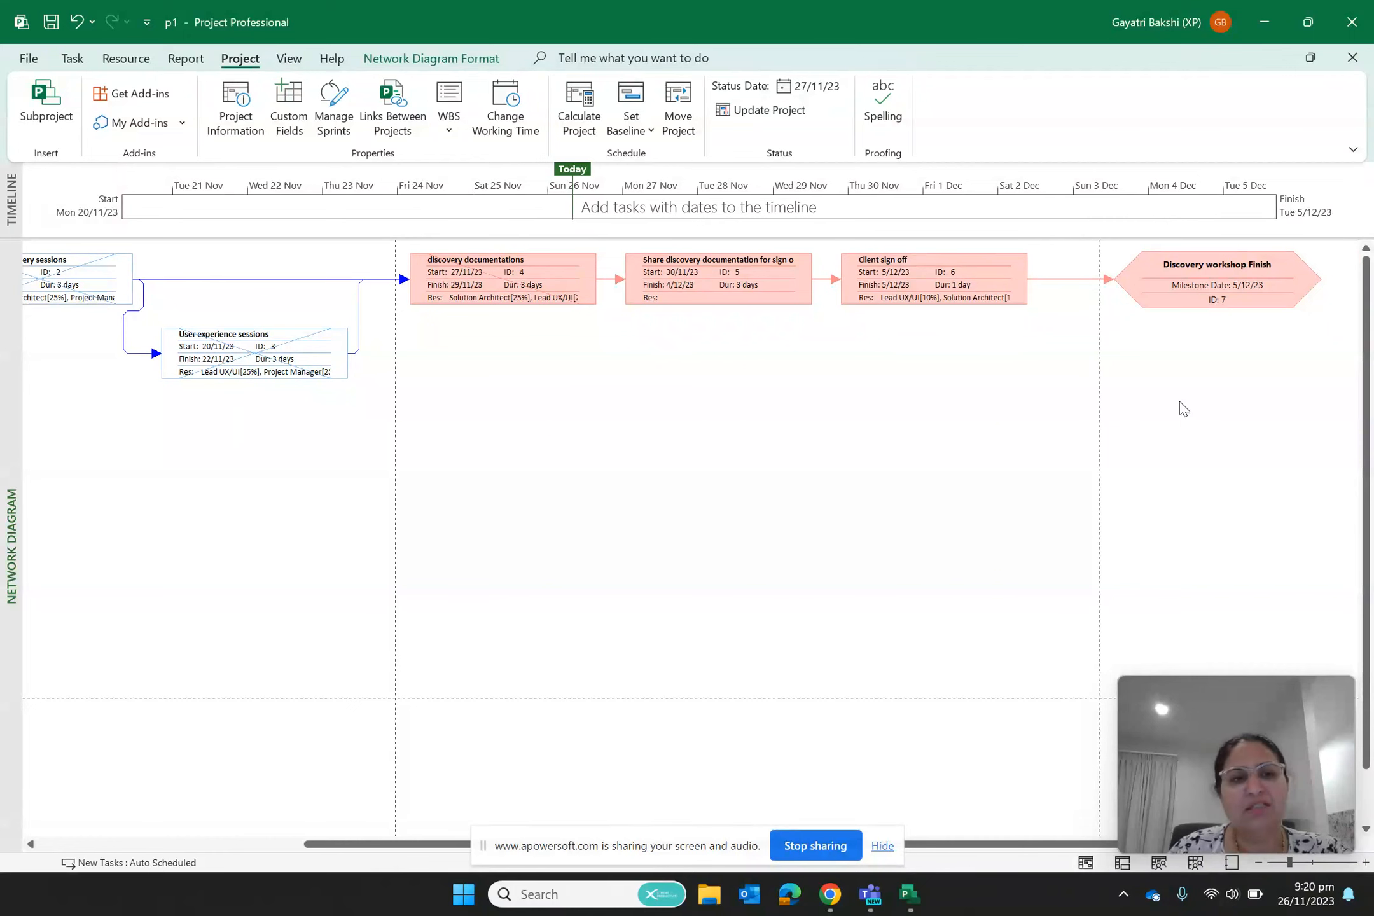
scroll(1184, 408, "left", 3)
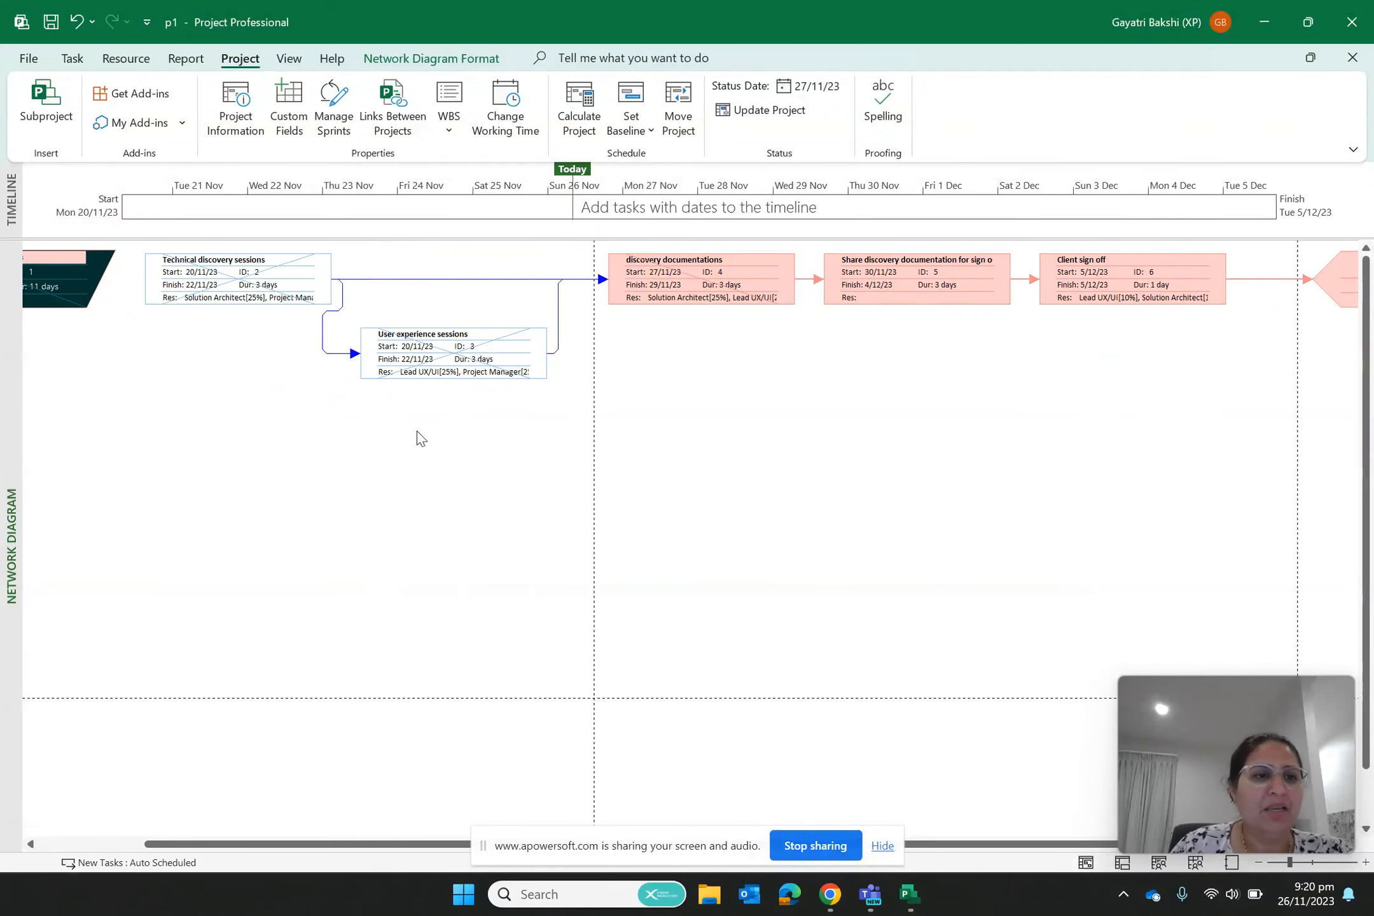
View project p1 as a Tracking Gantt and as a full Timeline.
right_click(8, 403)
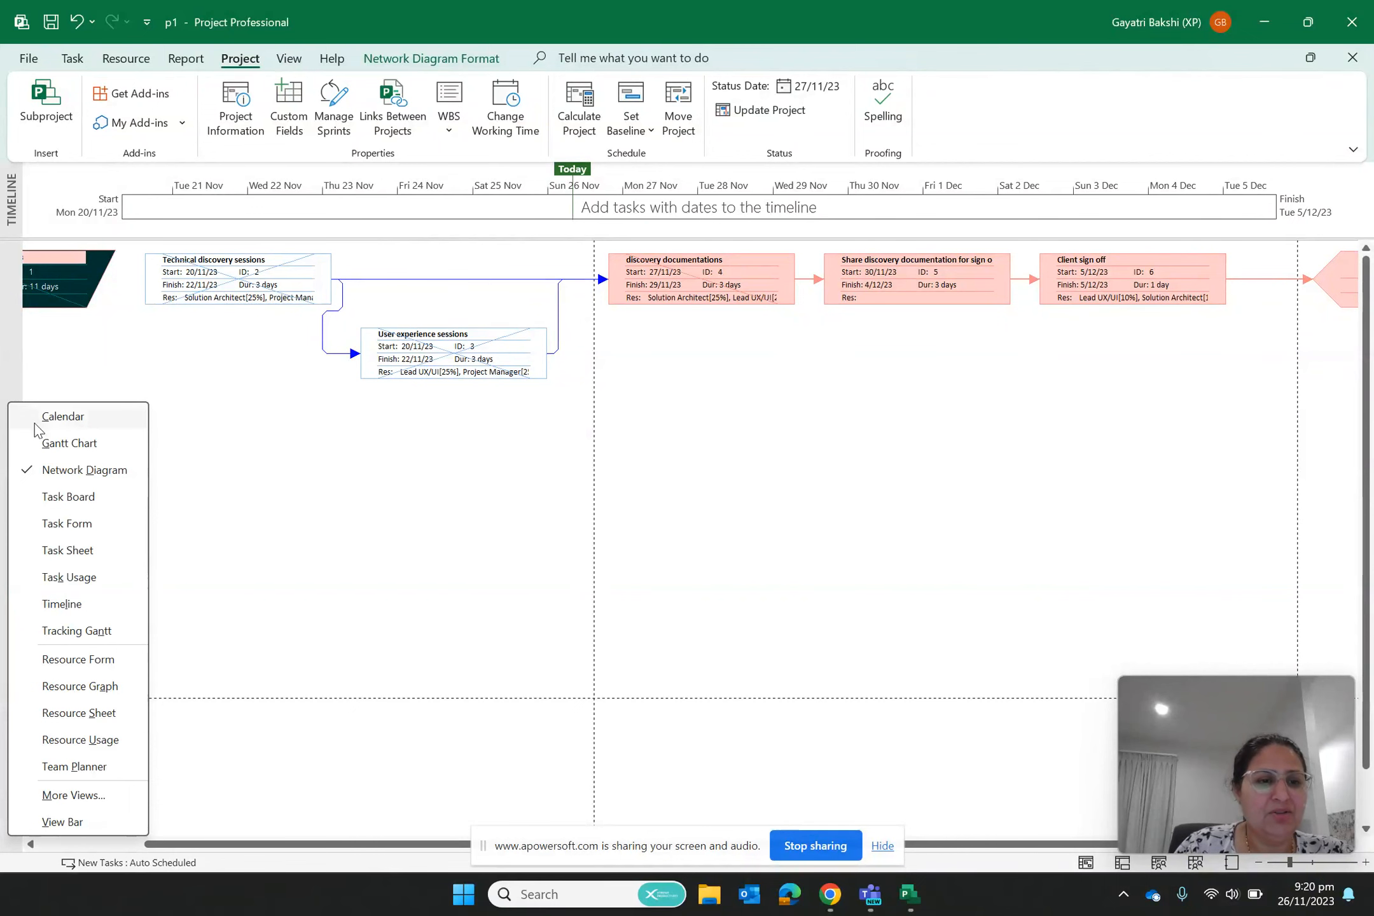
left_click(51, 633)
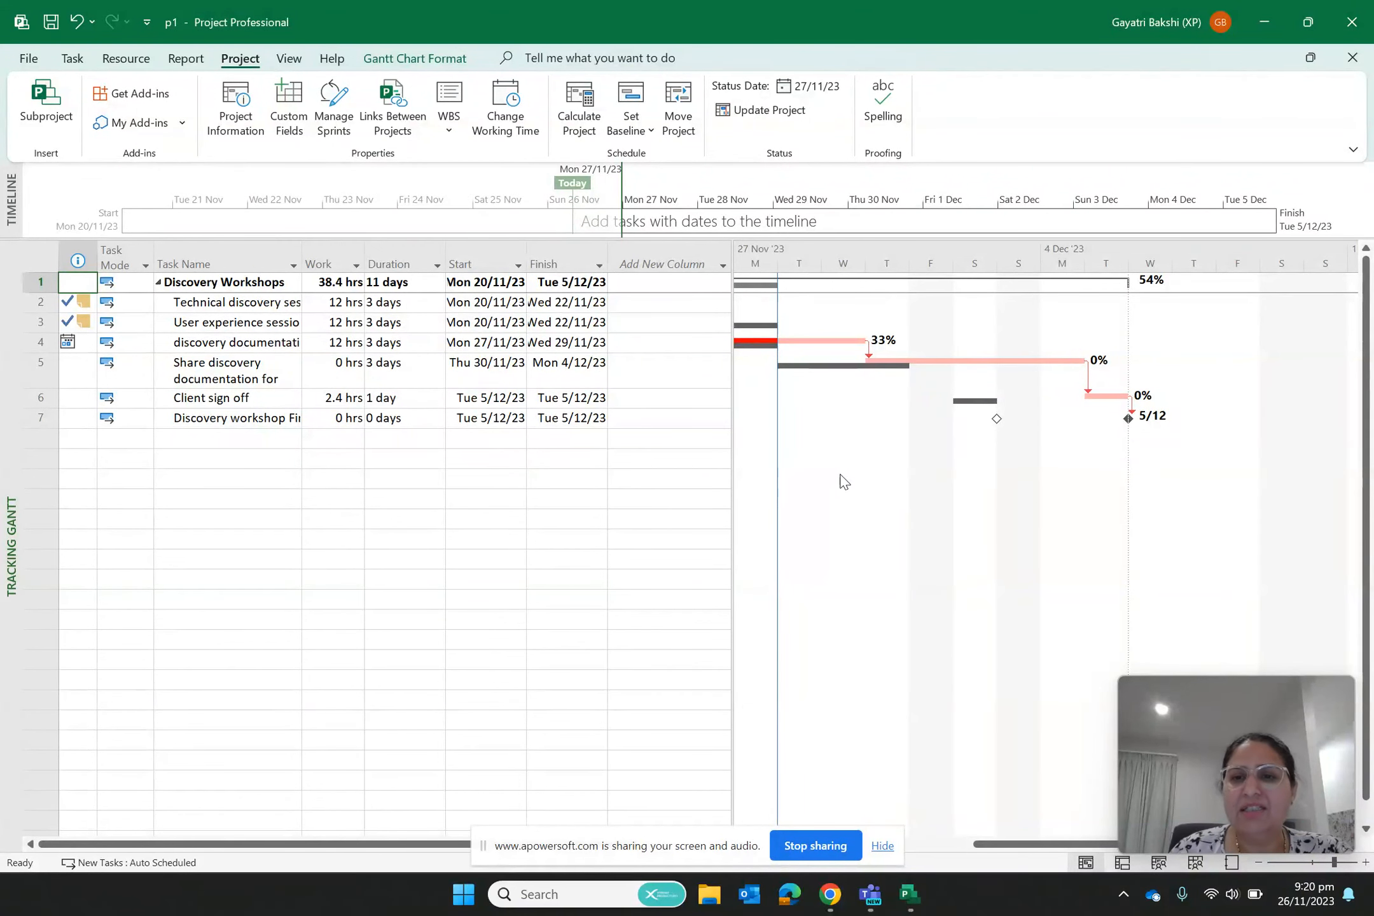
right_click(12, 424)
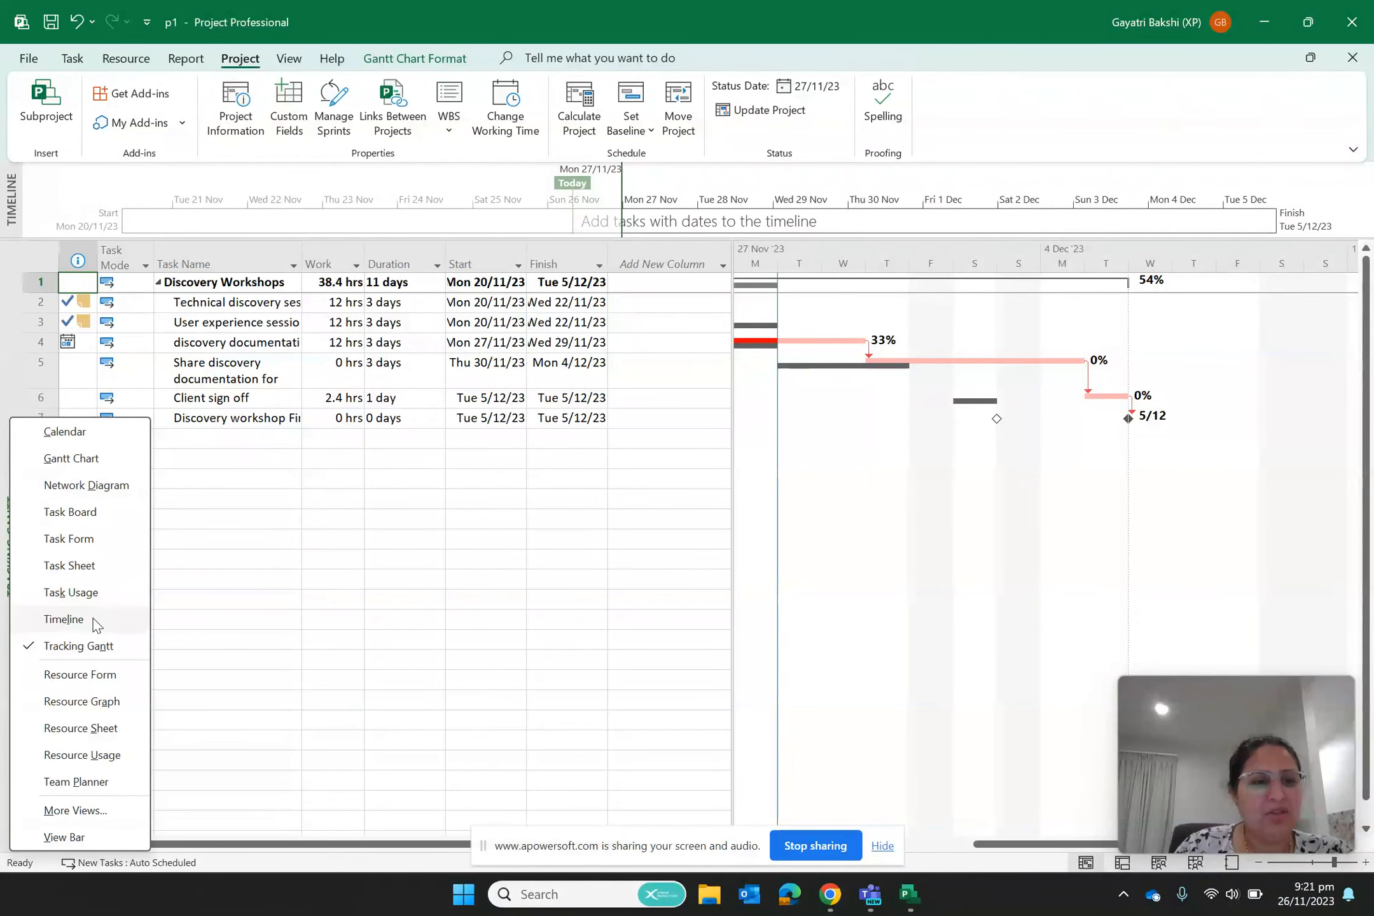
left_click(64, 619)
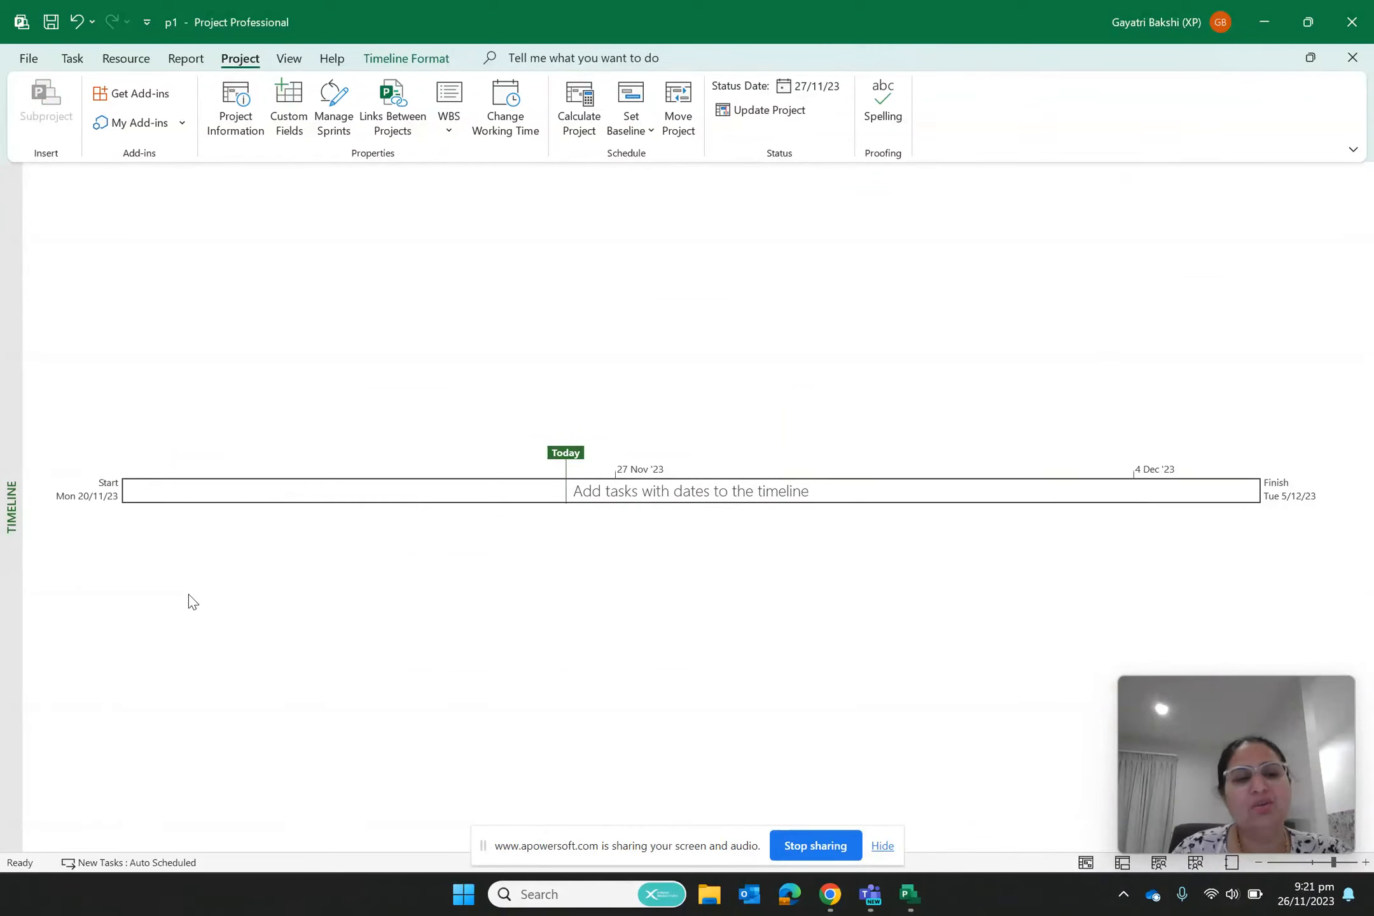
Display project p1 in the Gantt Chart view and check which table its task sheet uses.
right_click(3, 371)
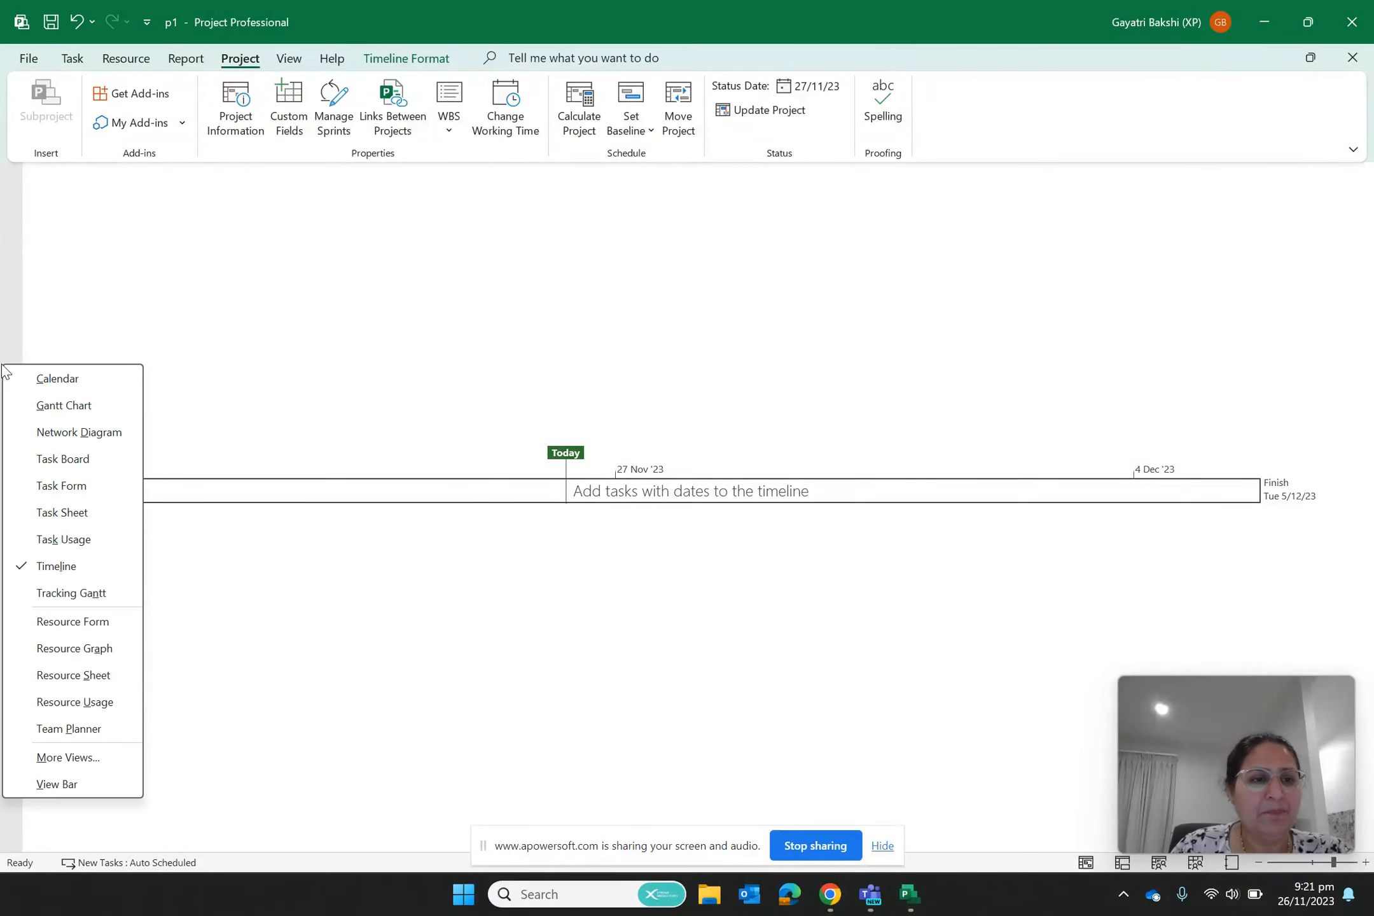
left_click(73, 406)
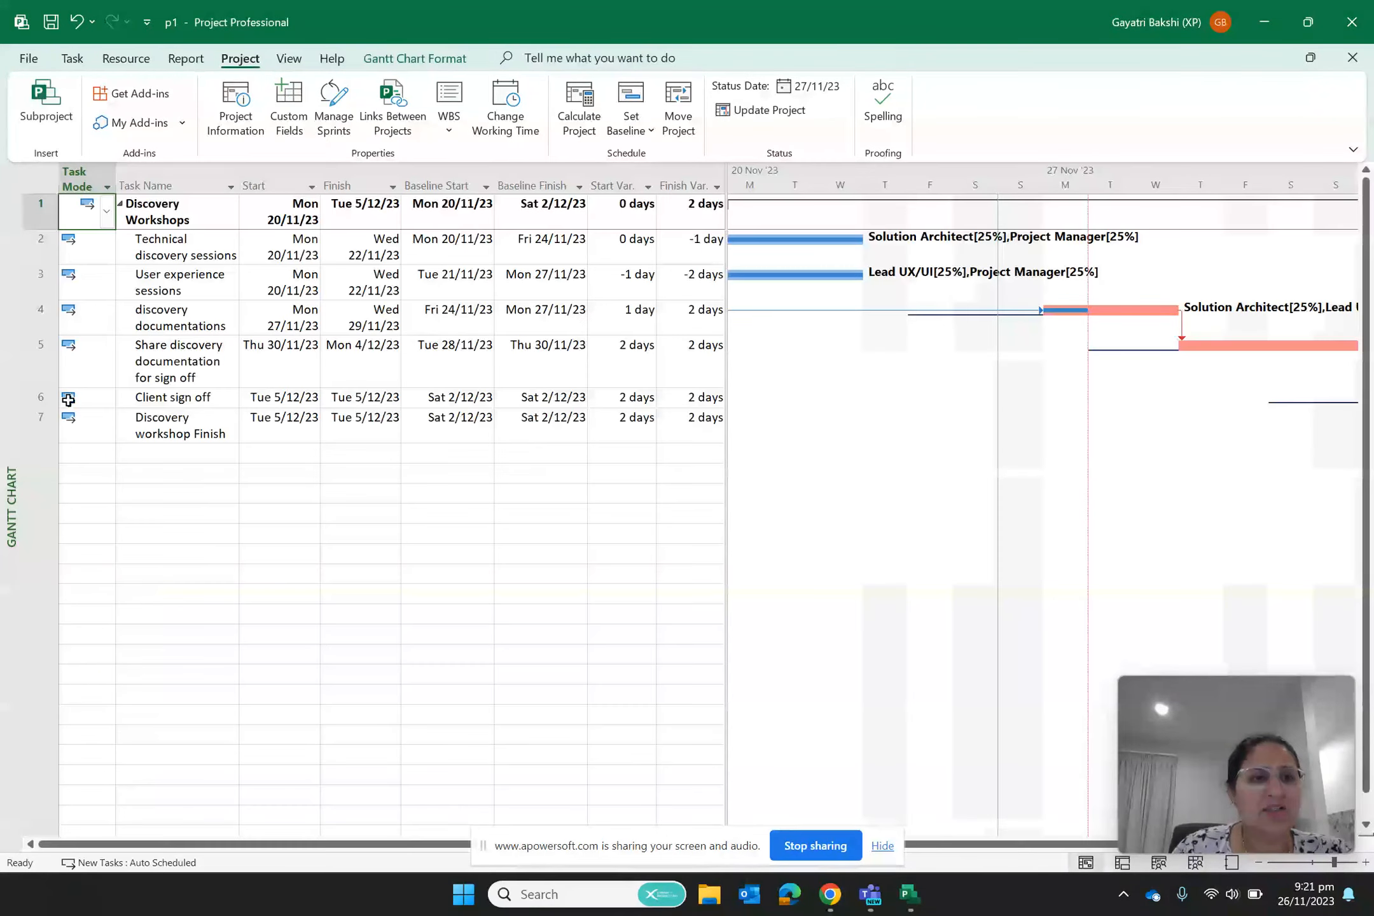
left_click(35, 183)
right_click(35, 183)
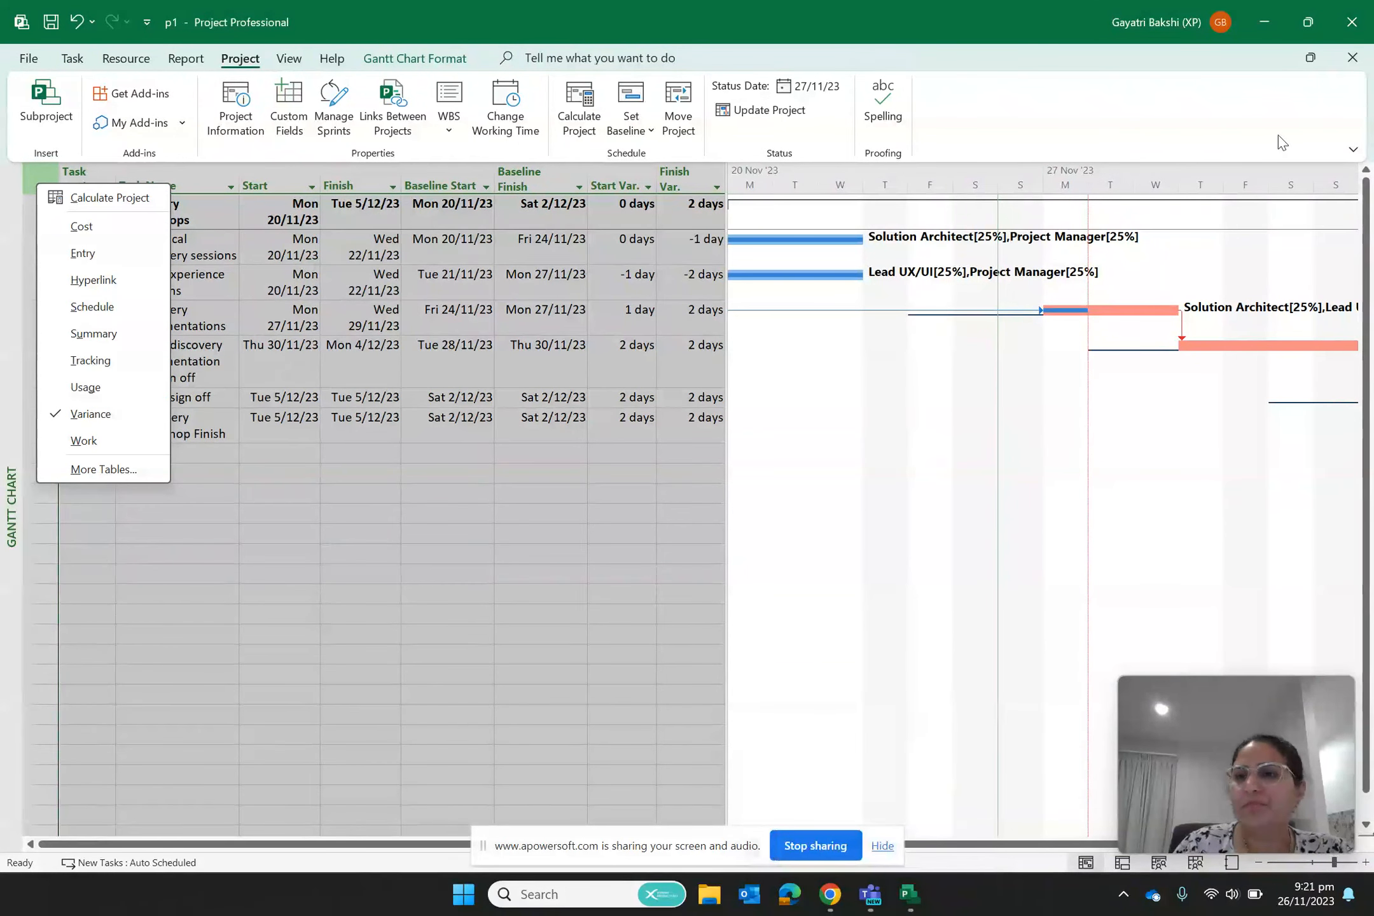
Close project p1 without saving its changes and switch the blank project back to the Gantt Chart view.
left_click(1352, 57)
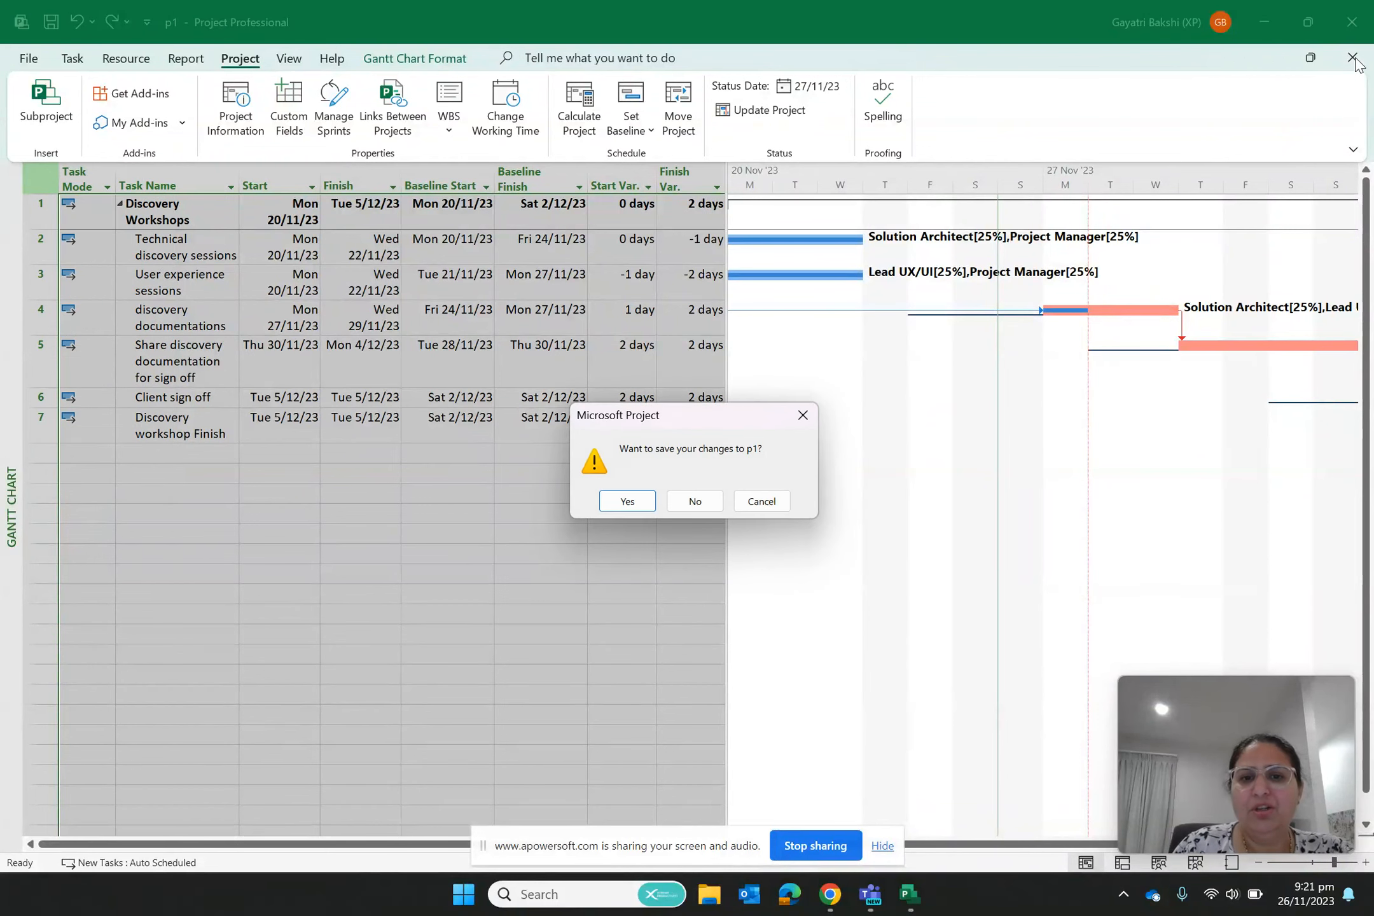
left_click(701, 502)
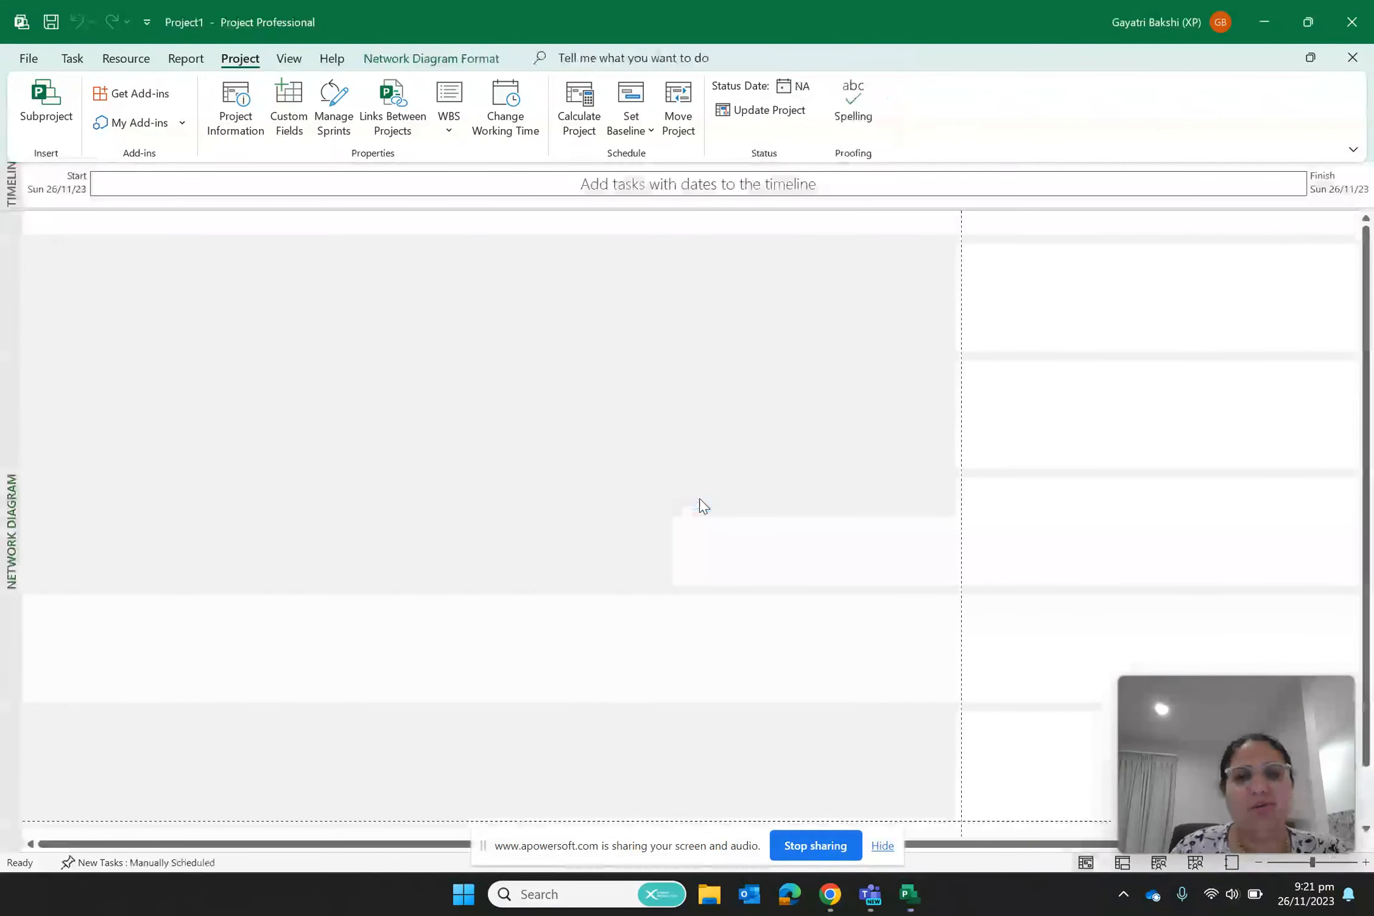
right_click(14, 265)
left_click(44, 298)
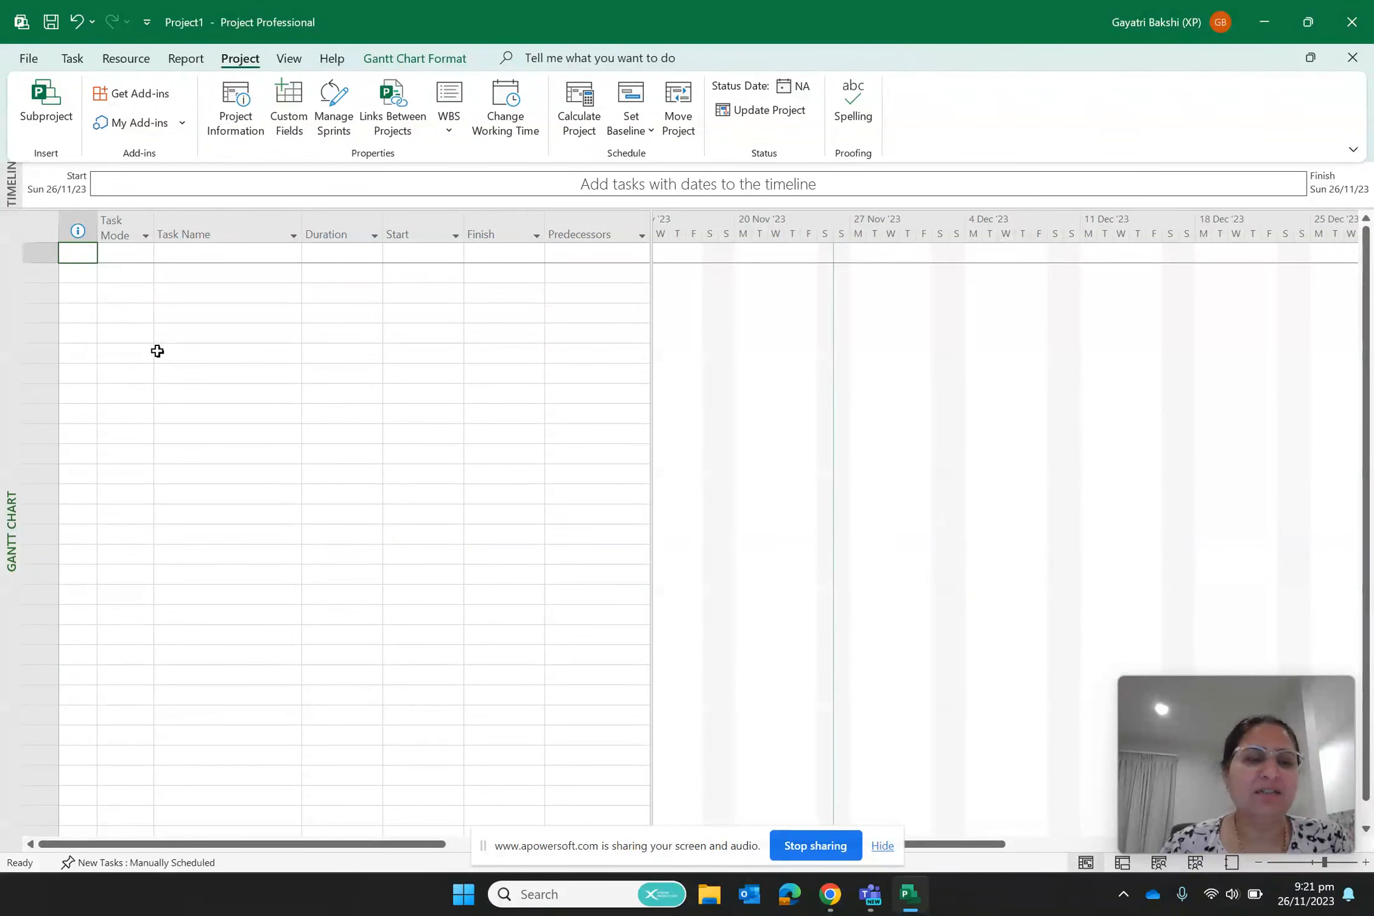
Examine the available task mode choices for the first row of the task sheet.
left_click(129, 252)
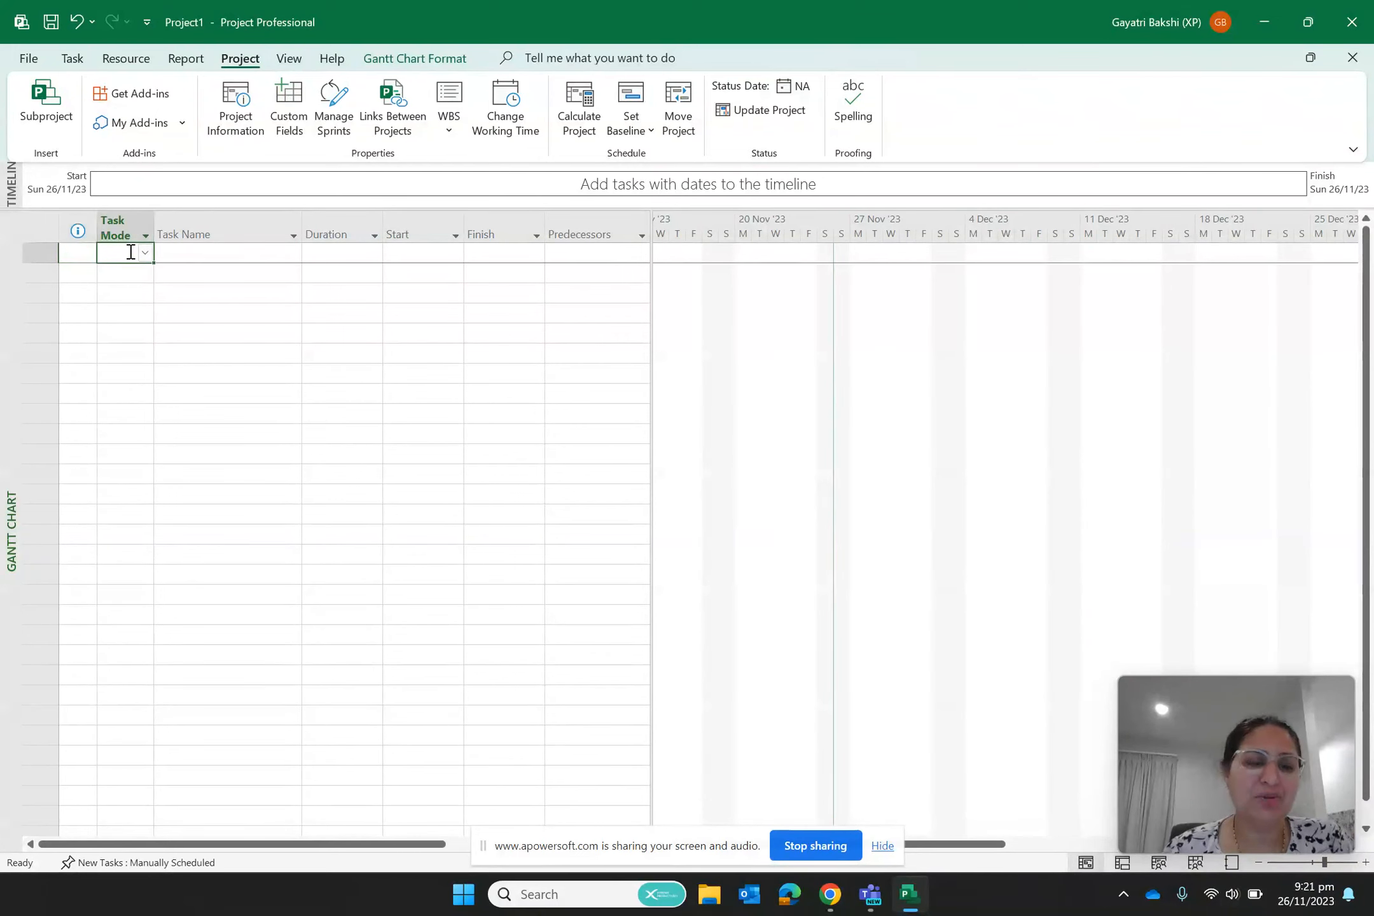
left_click(146, 253)
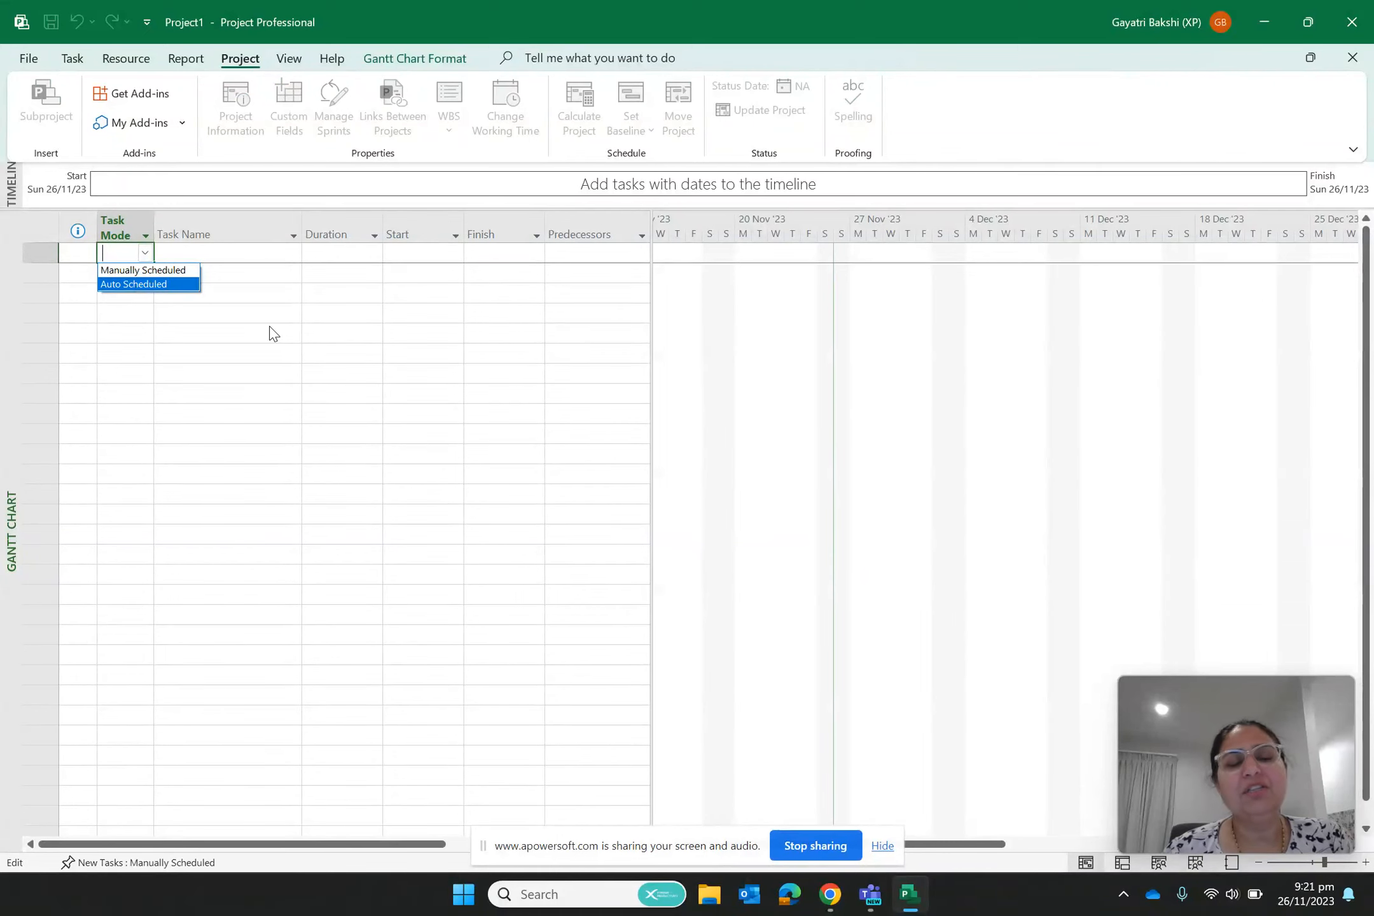
key("Escape")
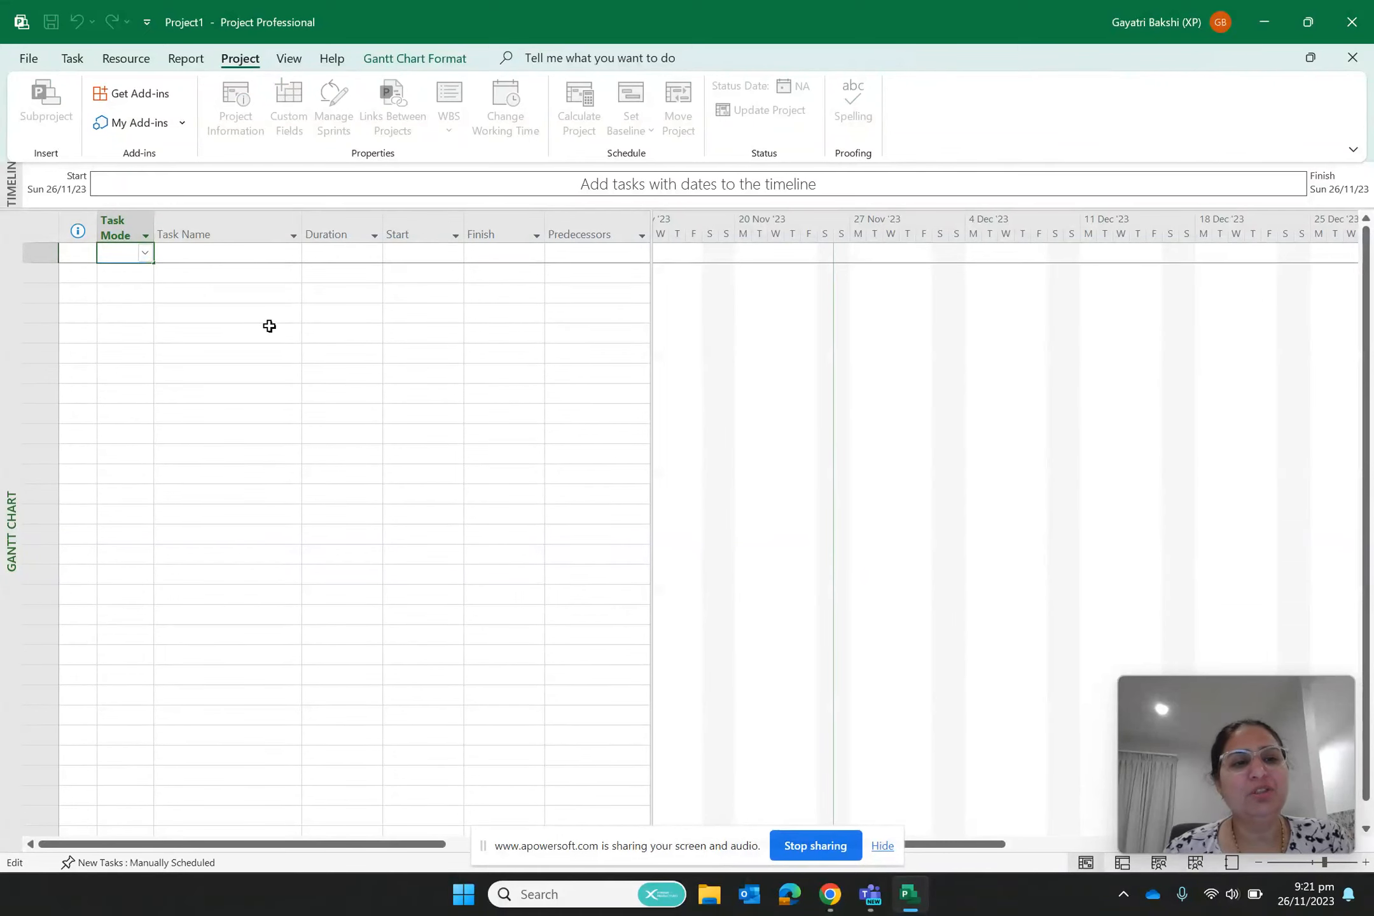
Name the first task "Task 1" and give it a duration of 4 days.
left_click(195, 260)
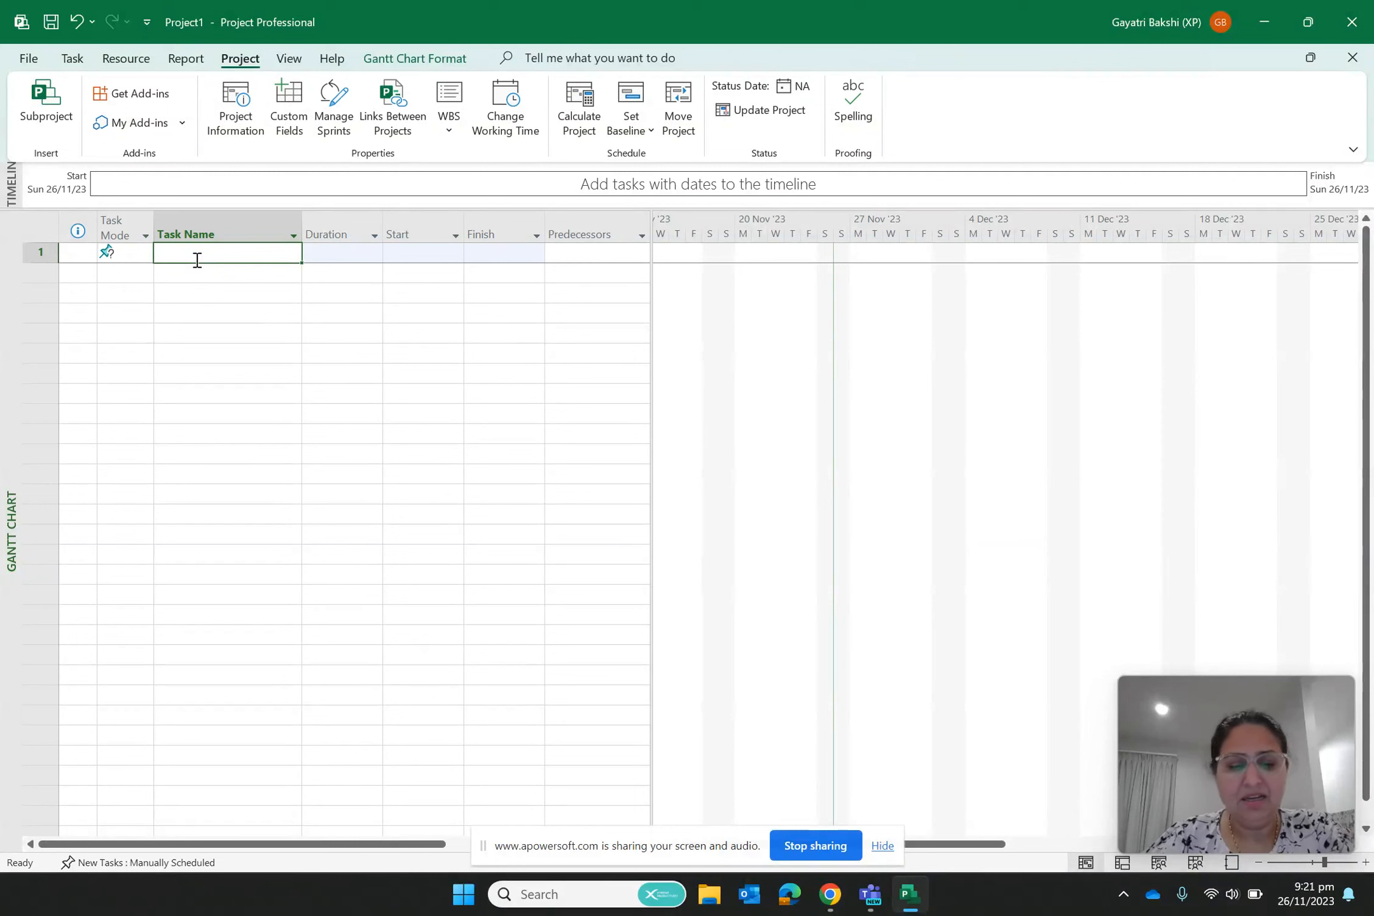
type("Task 1")
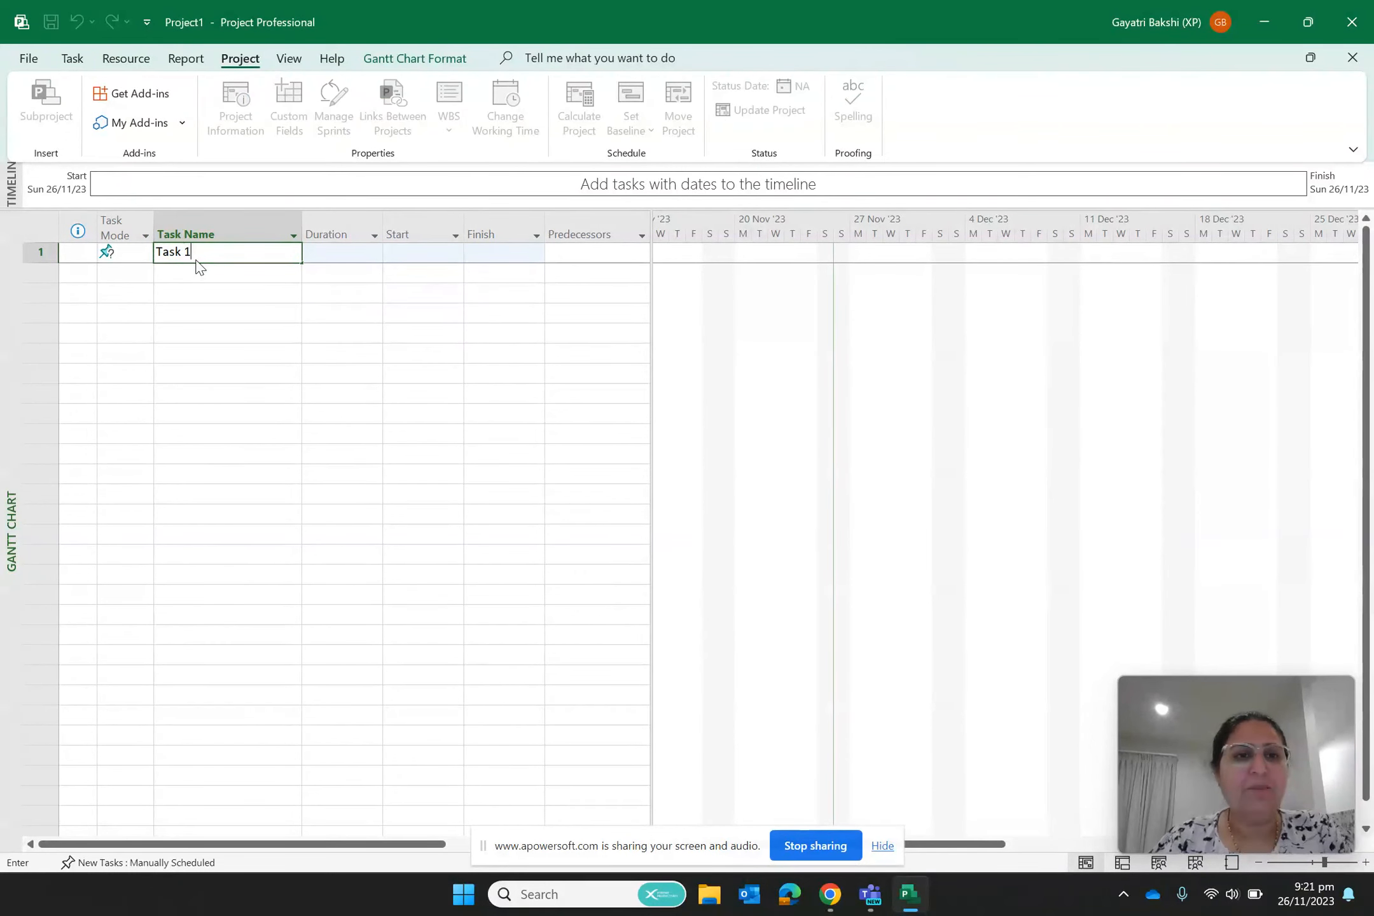
key("Tab")
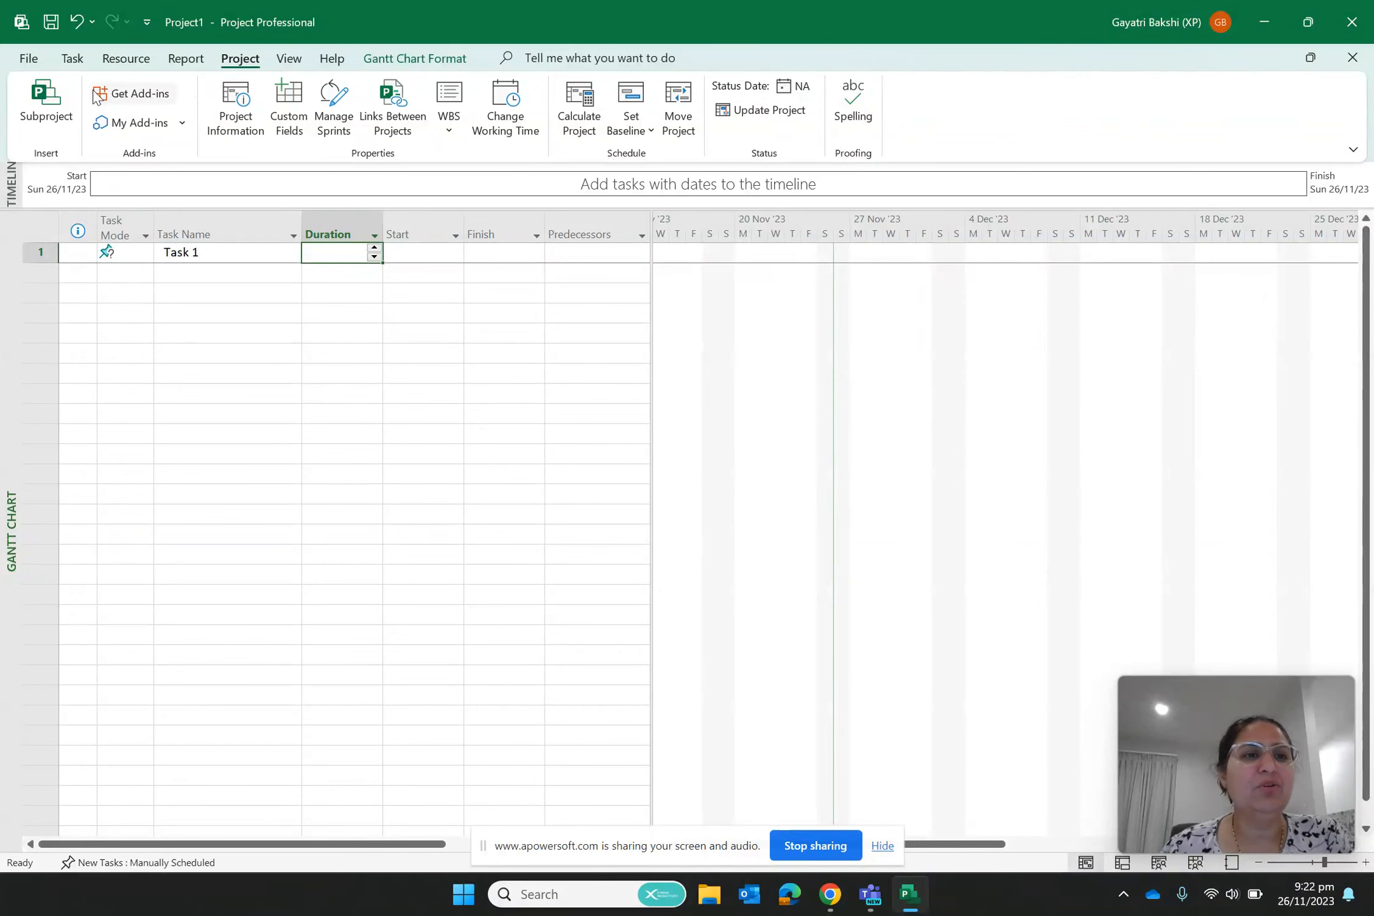
left_click(71, 59)
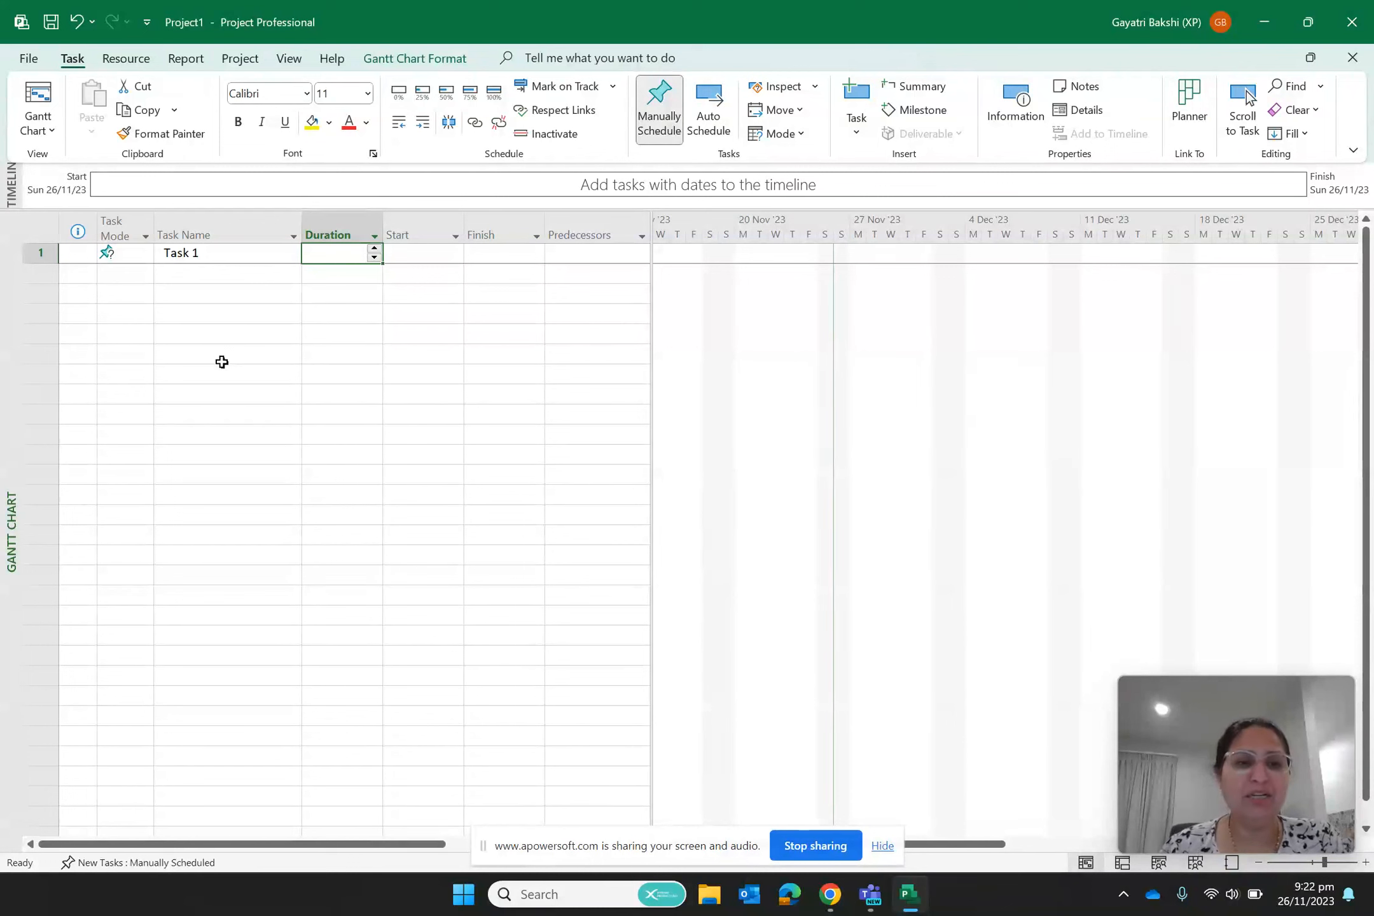
left_click(375, 249)
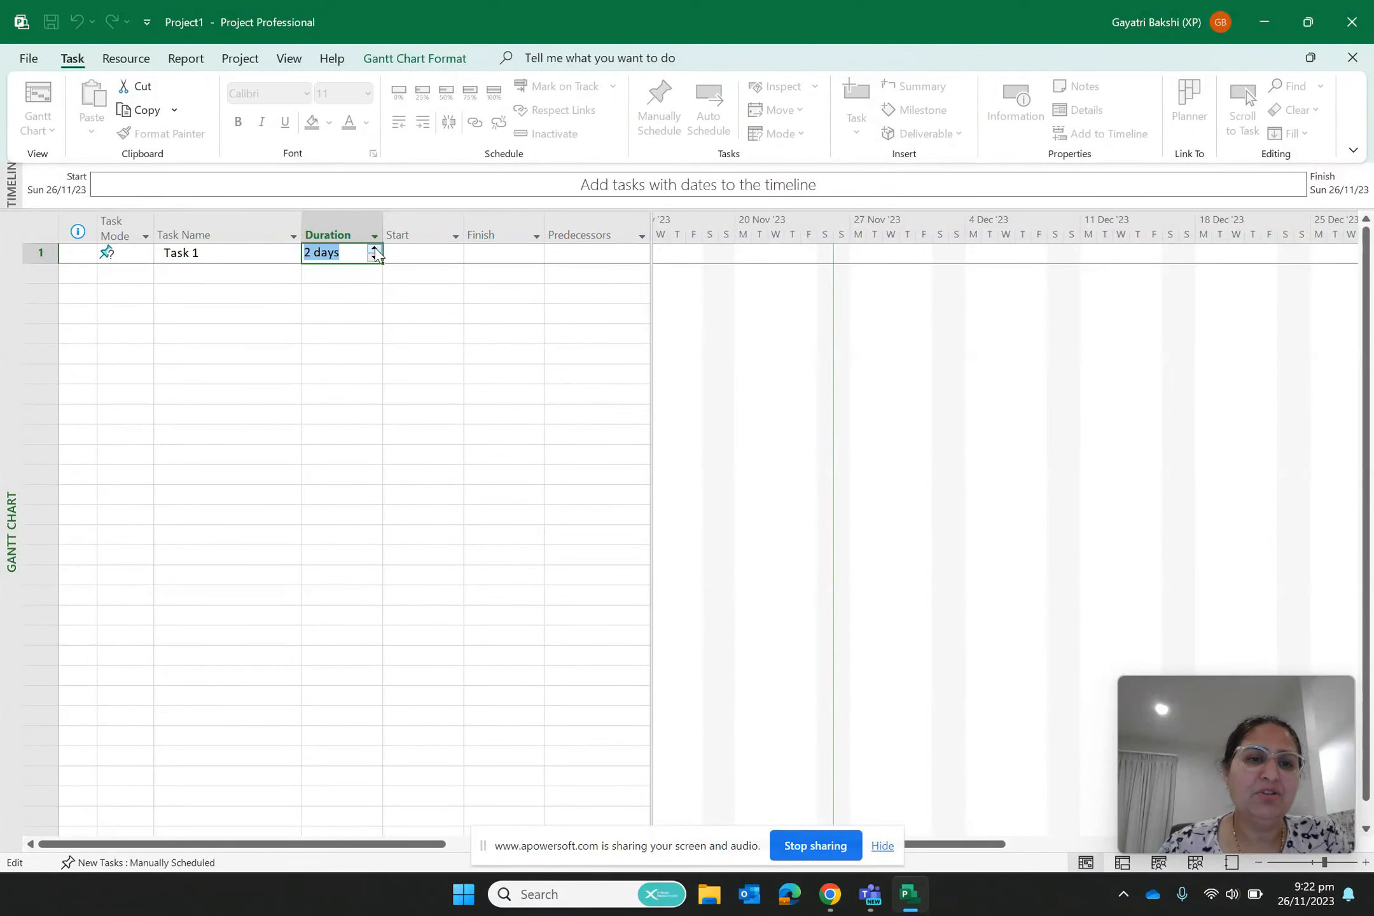
left_click(369, 314)
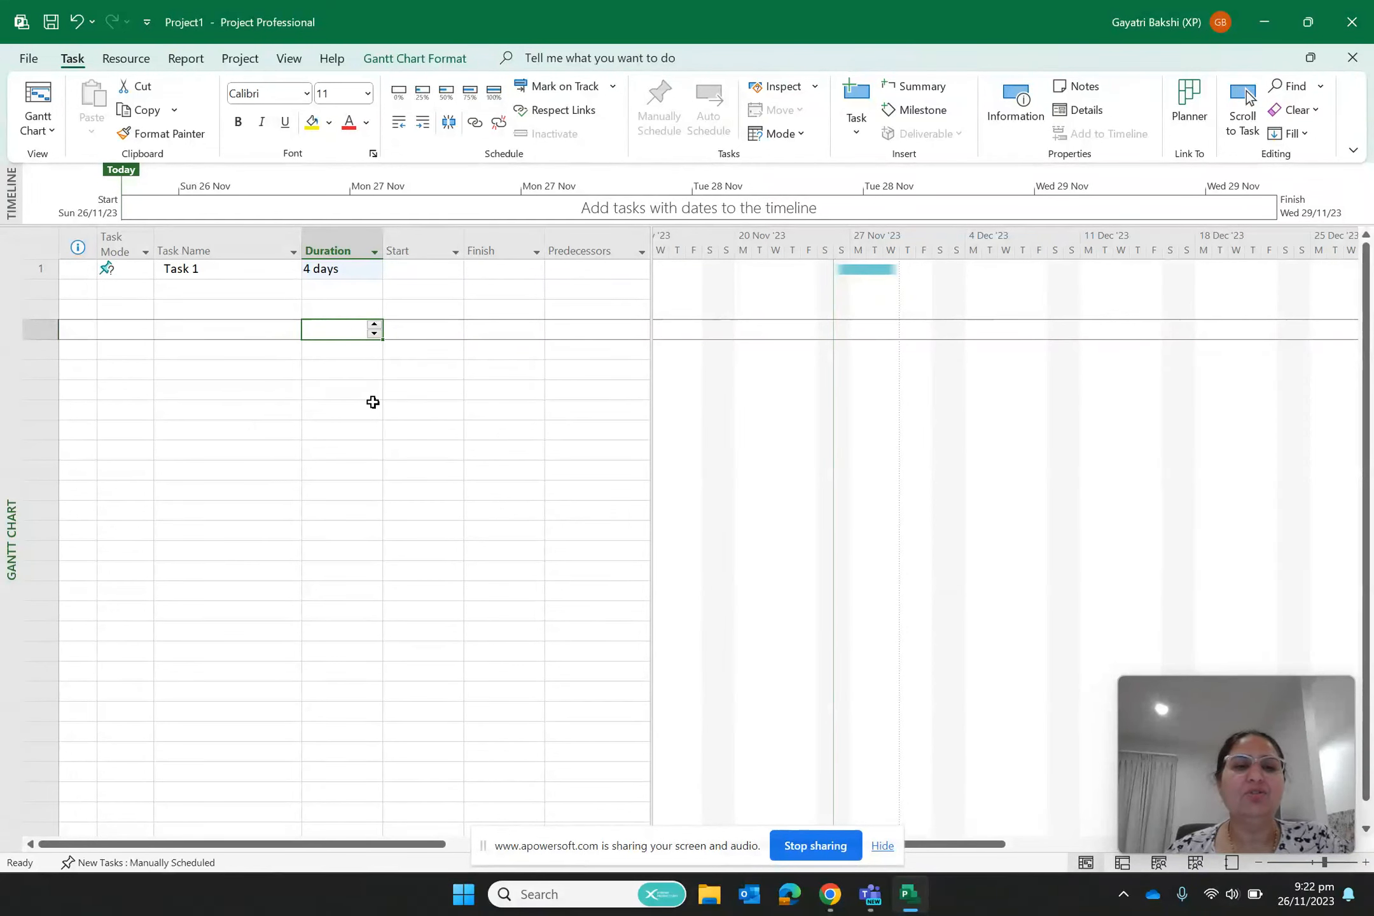
Set Task 1's start date to Monday 27 November 2023.
left_click(418, 274)
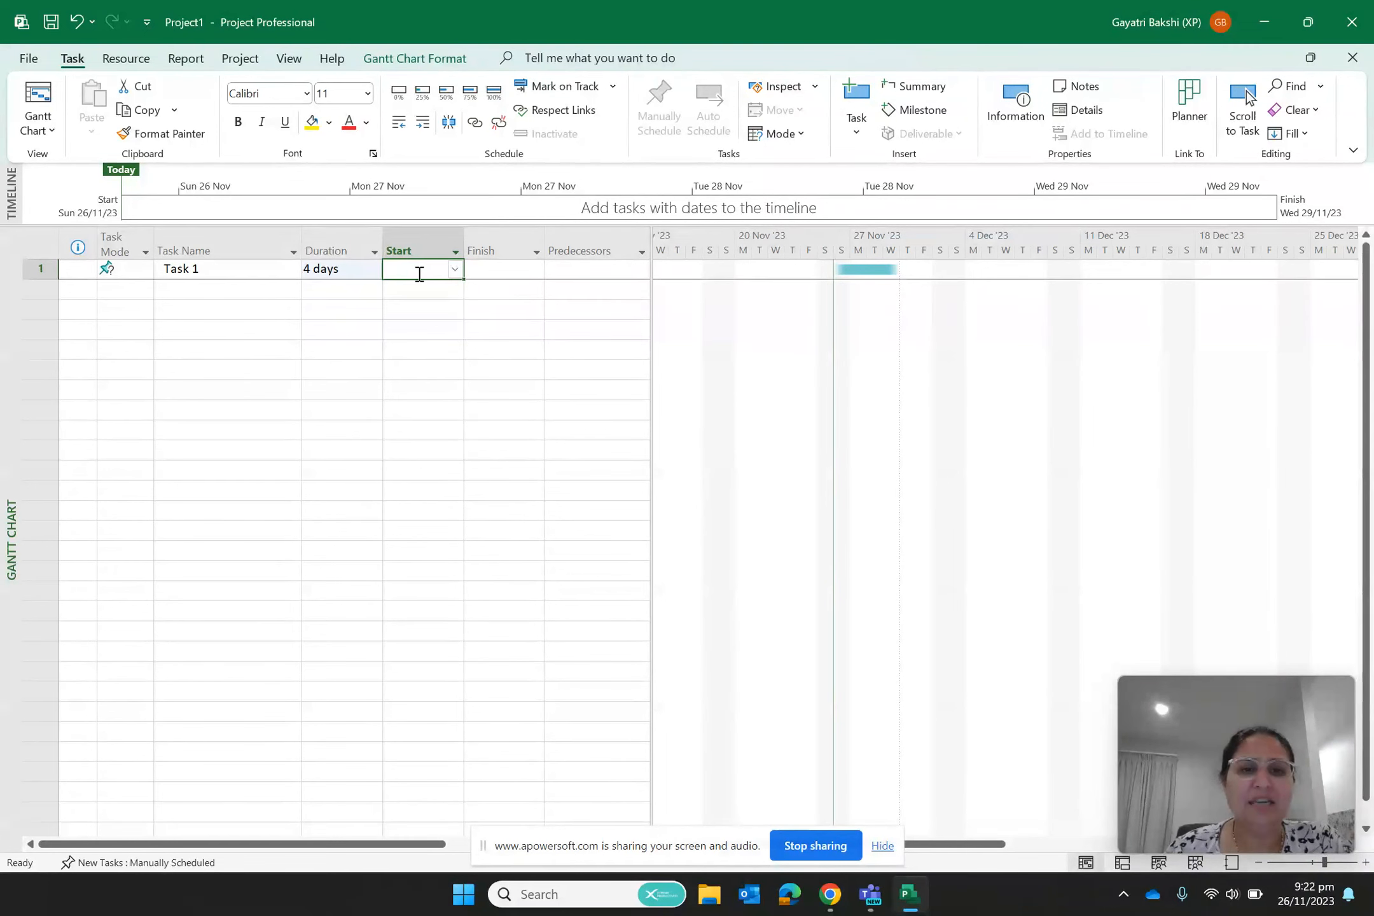
left_click(455, 273)
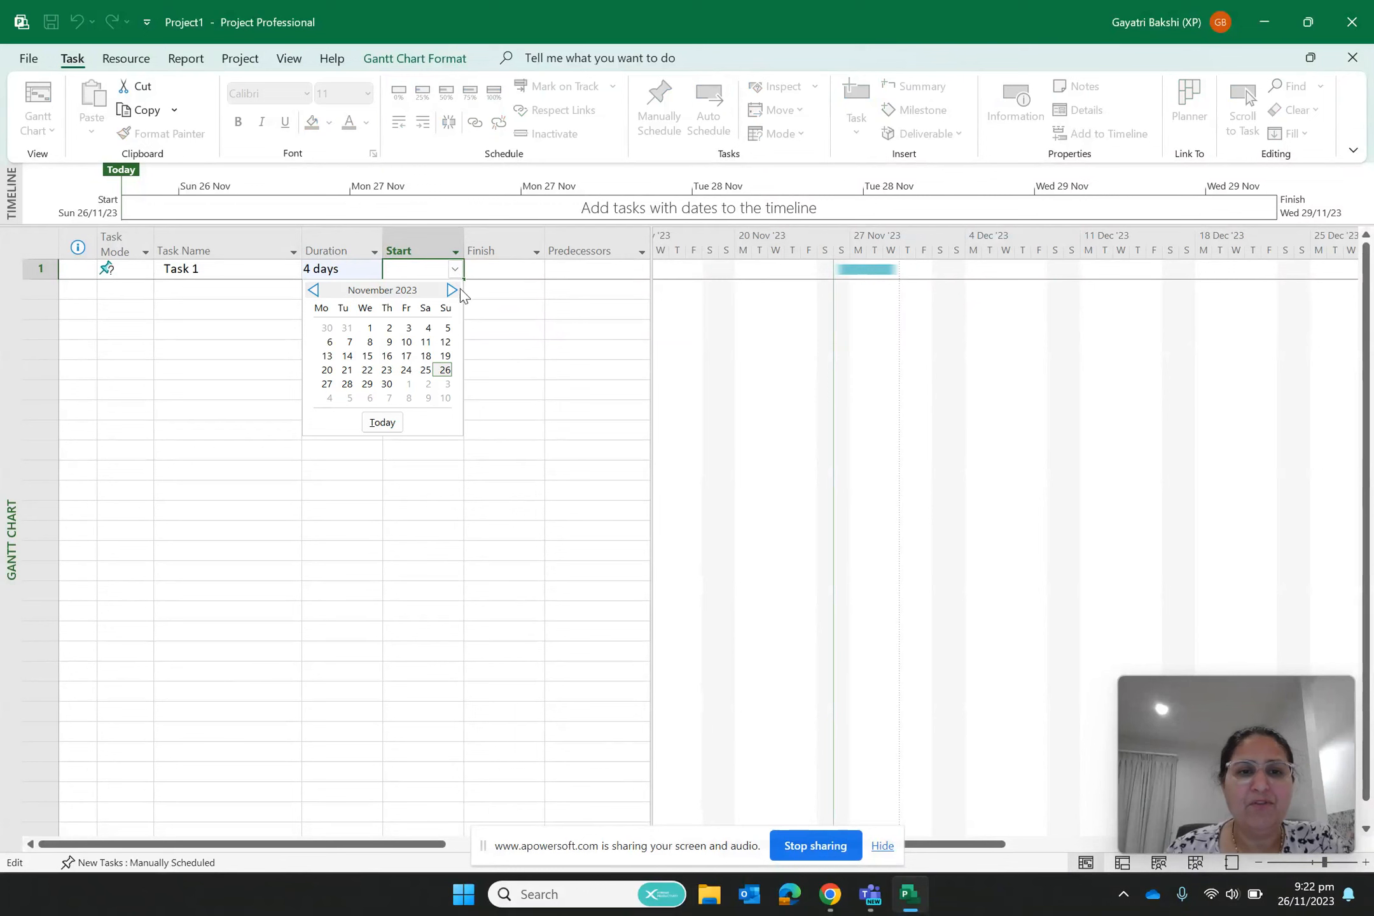
left_click(325, 384)
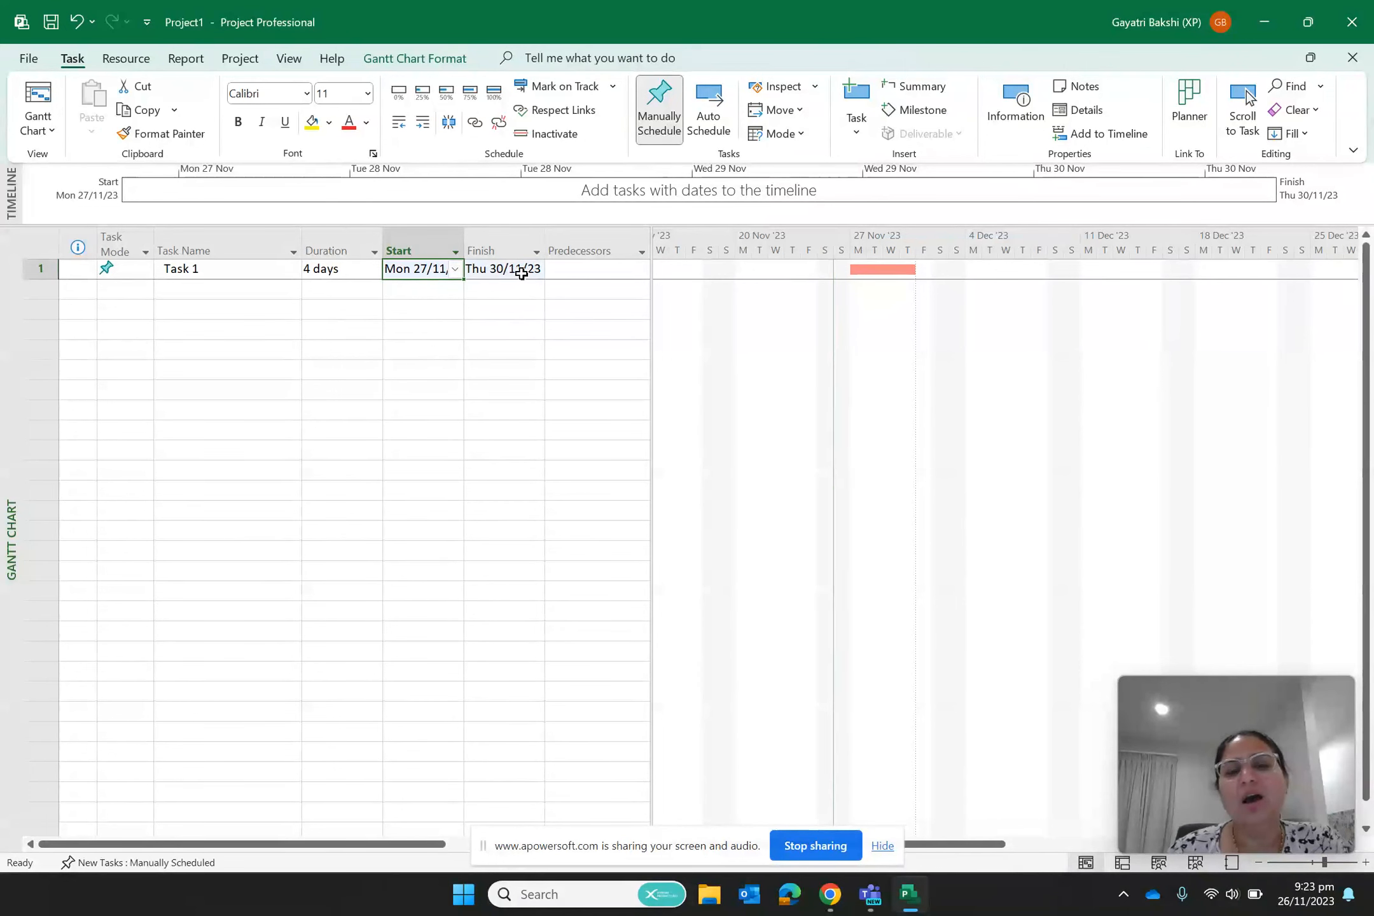
Set Task 1's duration to 8 days.
left_click(355, 270)
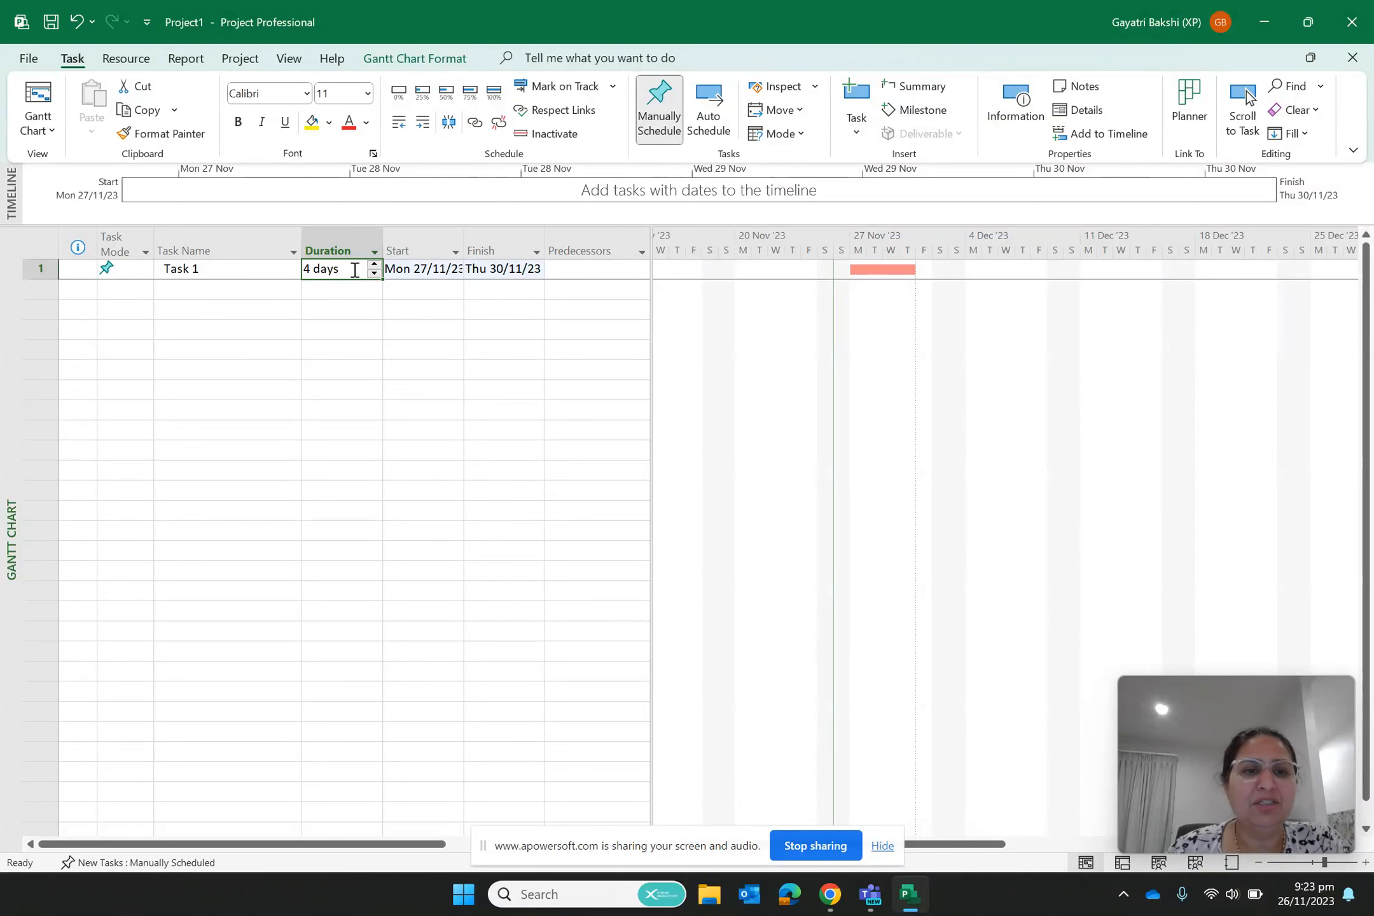
left_click(374, 263)
left_click(374, 263)
left_click(374, 263)
left_click(375, 263)
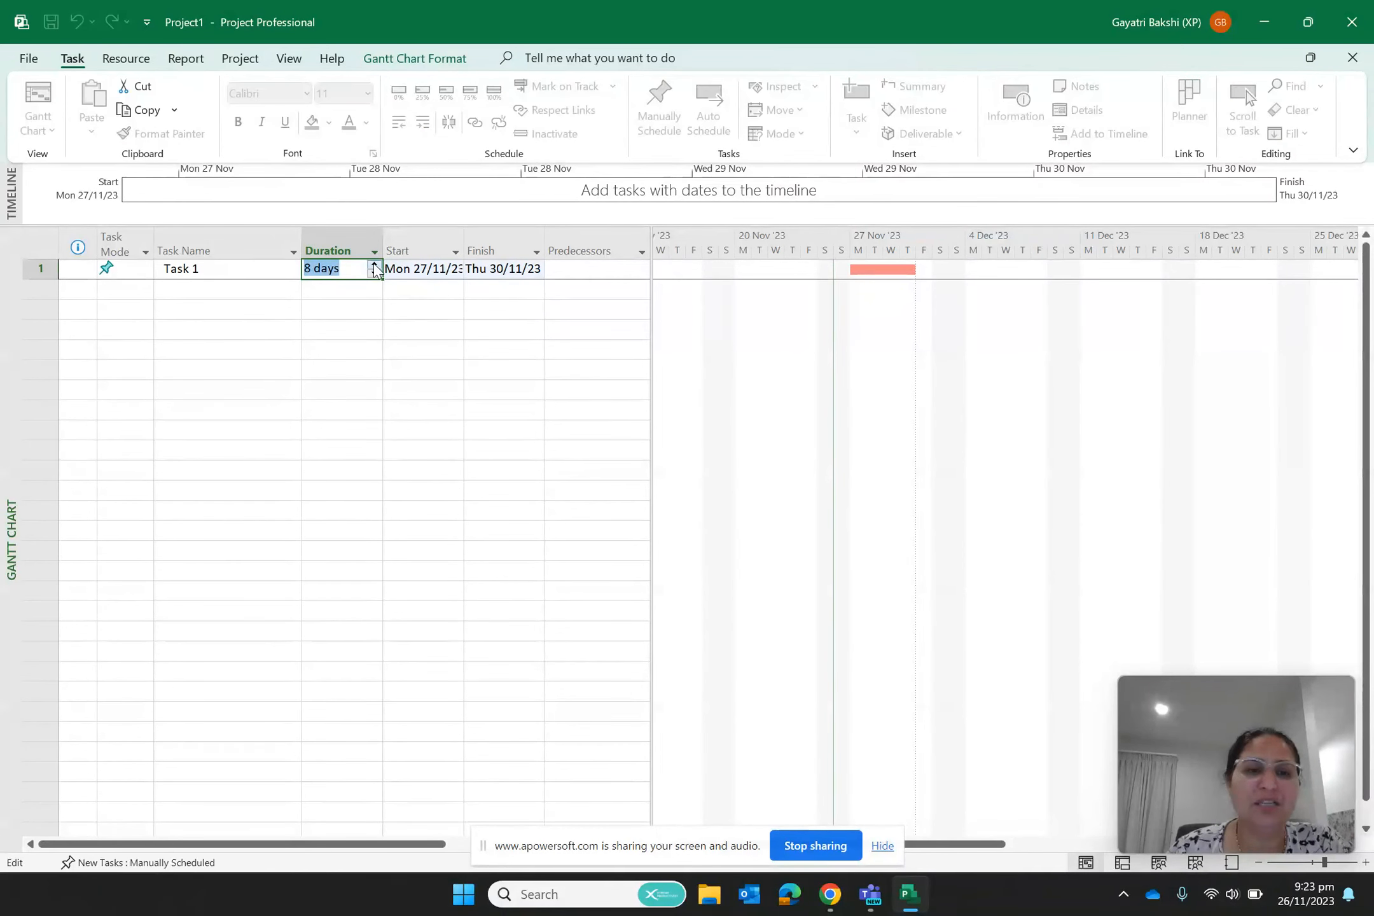
left_click(372, 372)
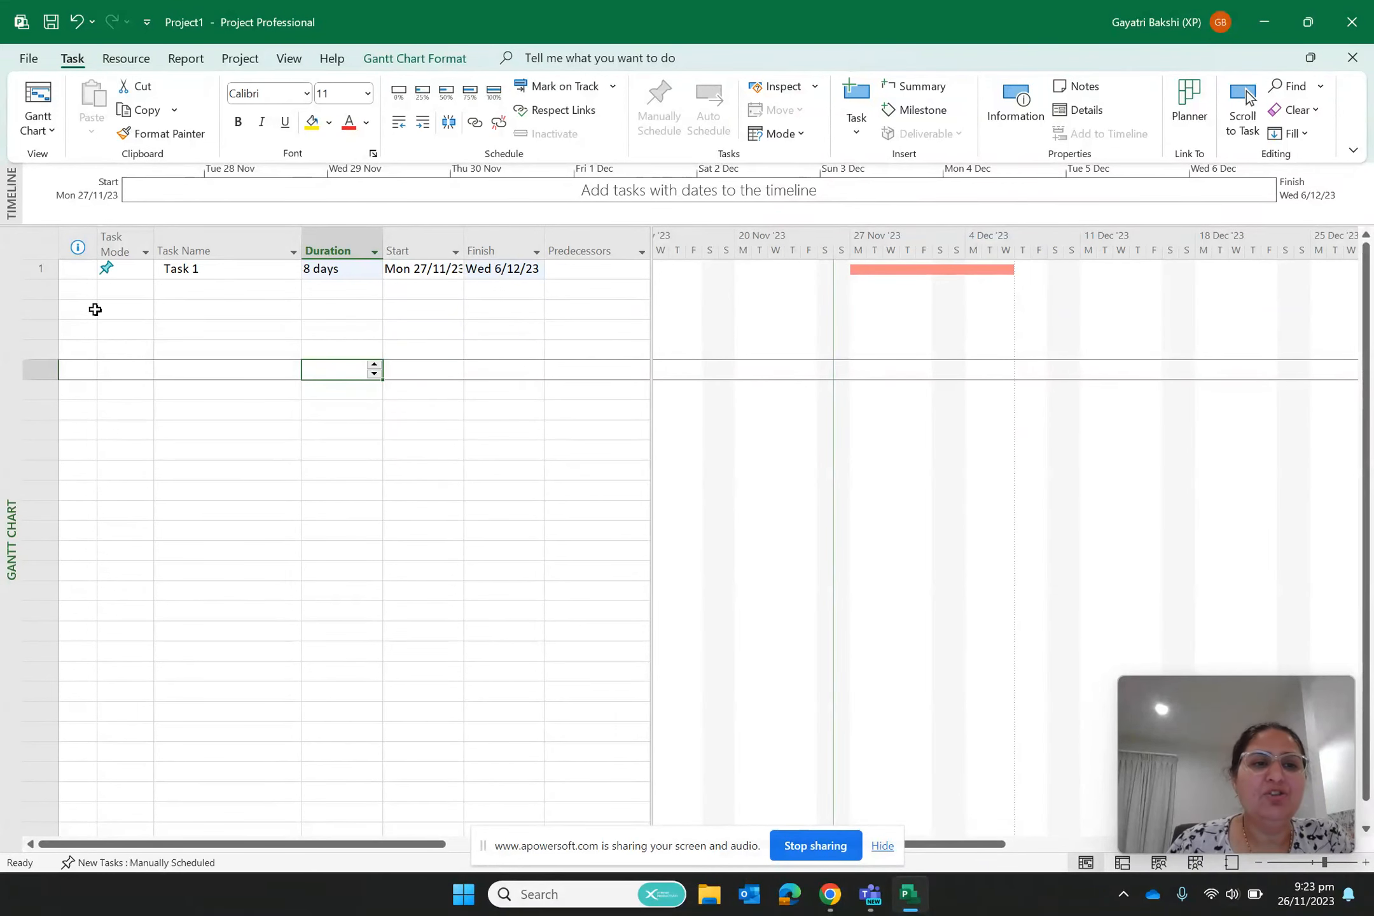
Change Task 1's task mode to Auto Scheduled.
left_click(127, 269)
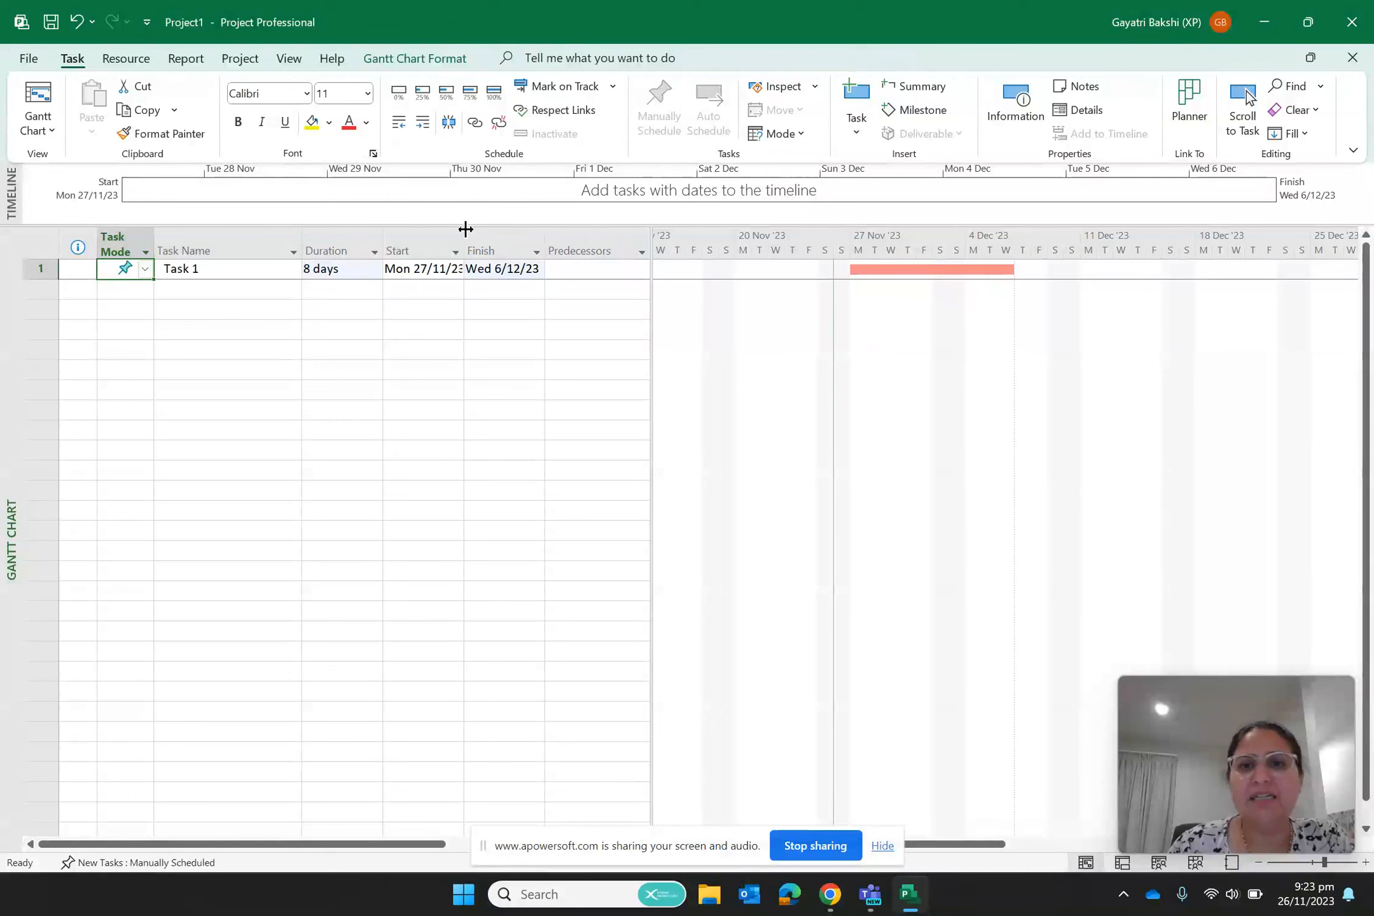
left_click(704, 121)
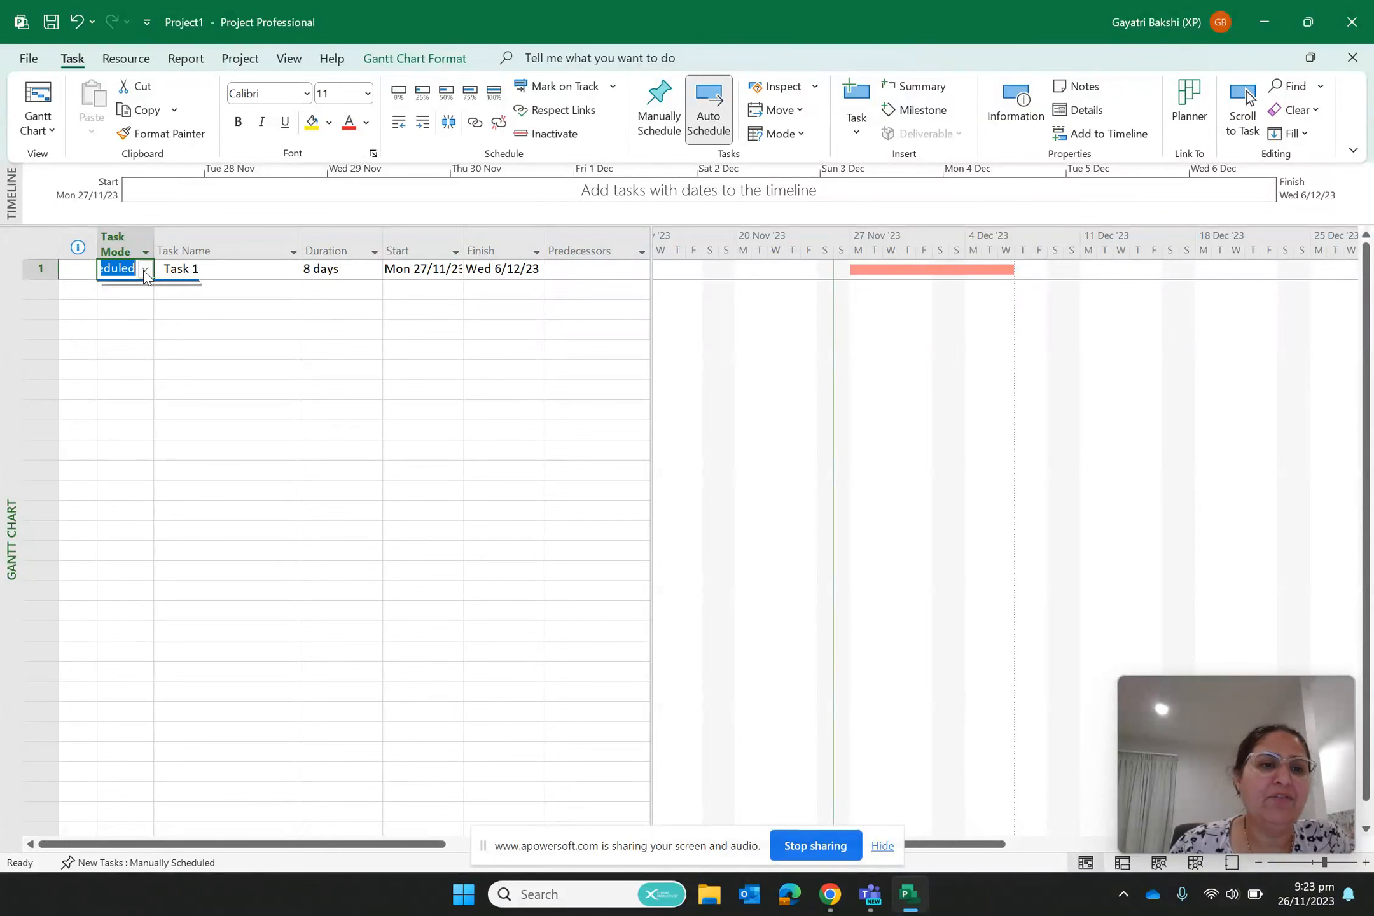
left_click(272, 380)
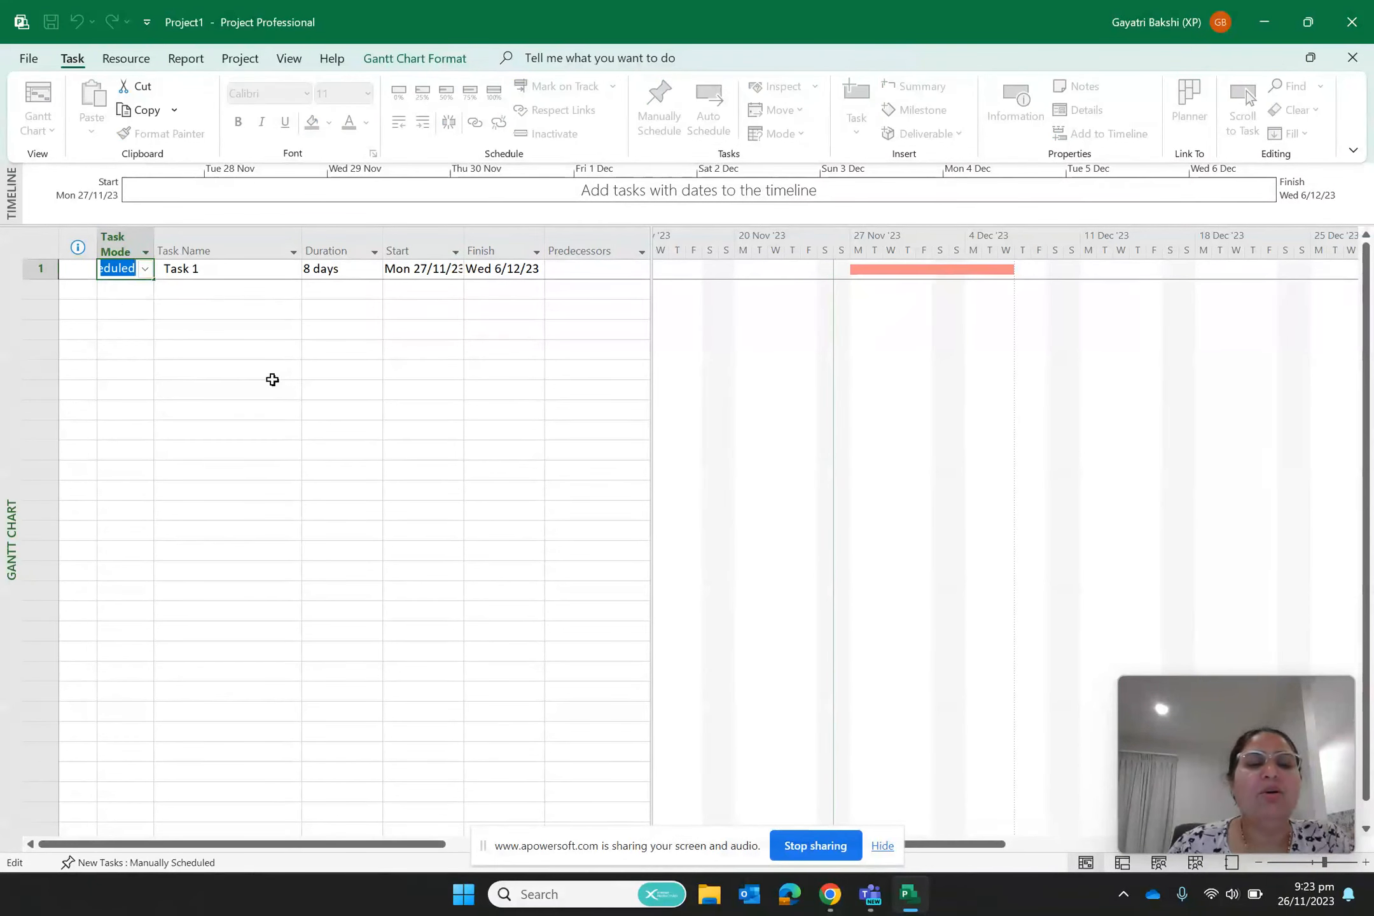
left_click(189, 360)
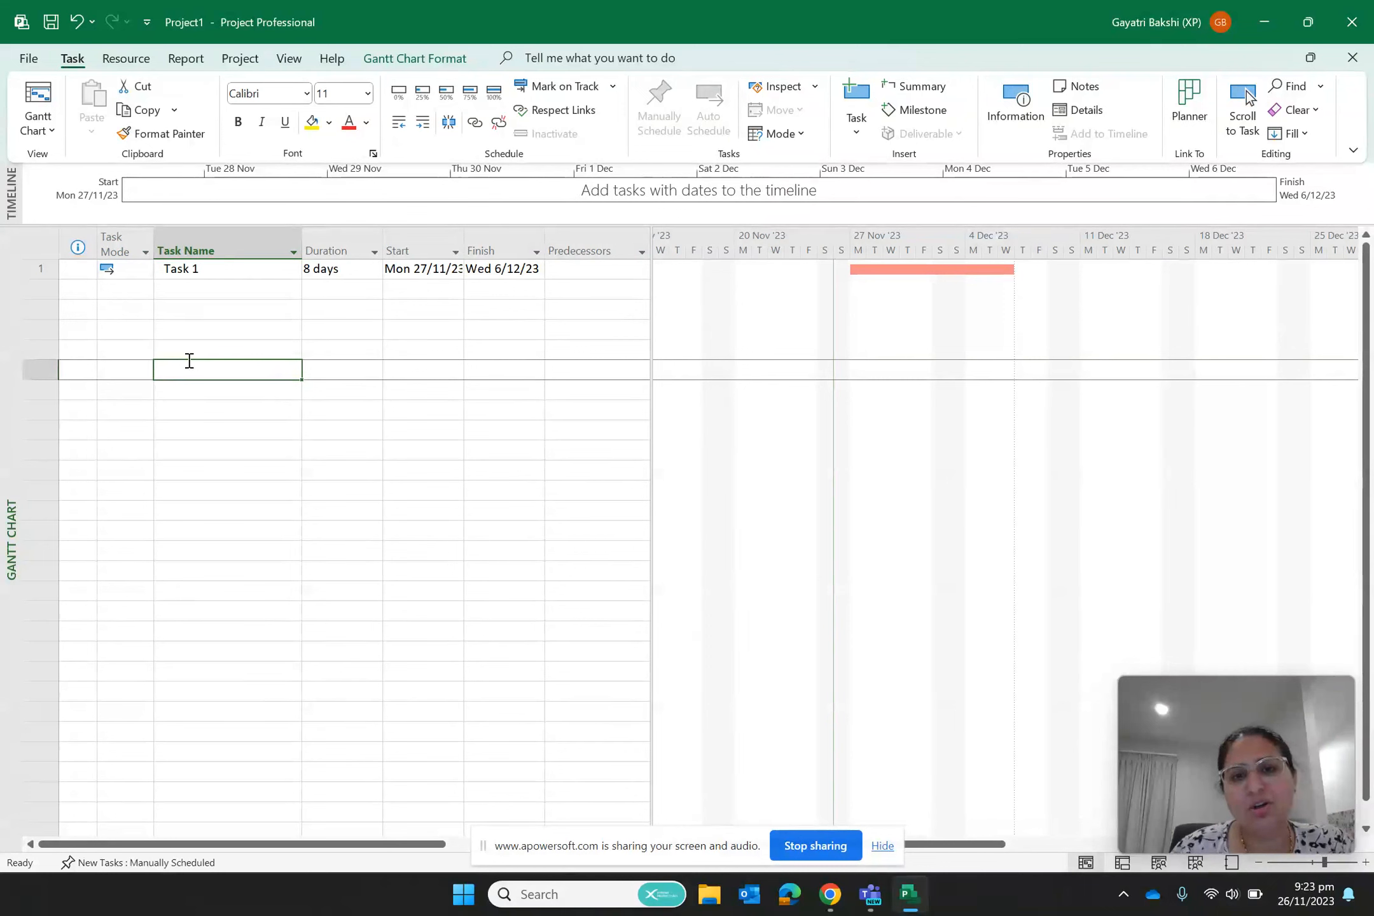
left_click(112, 271)
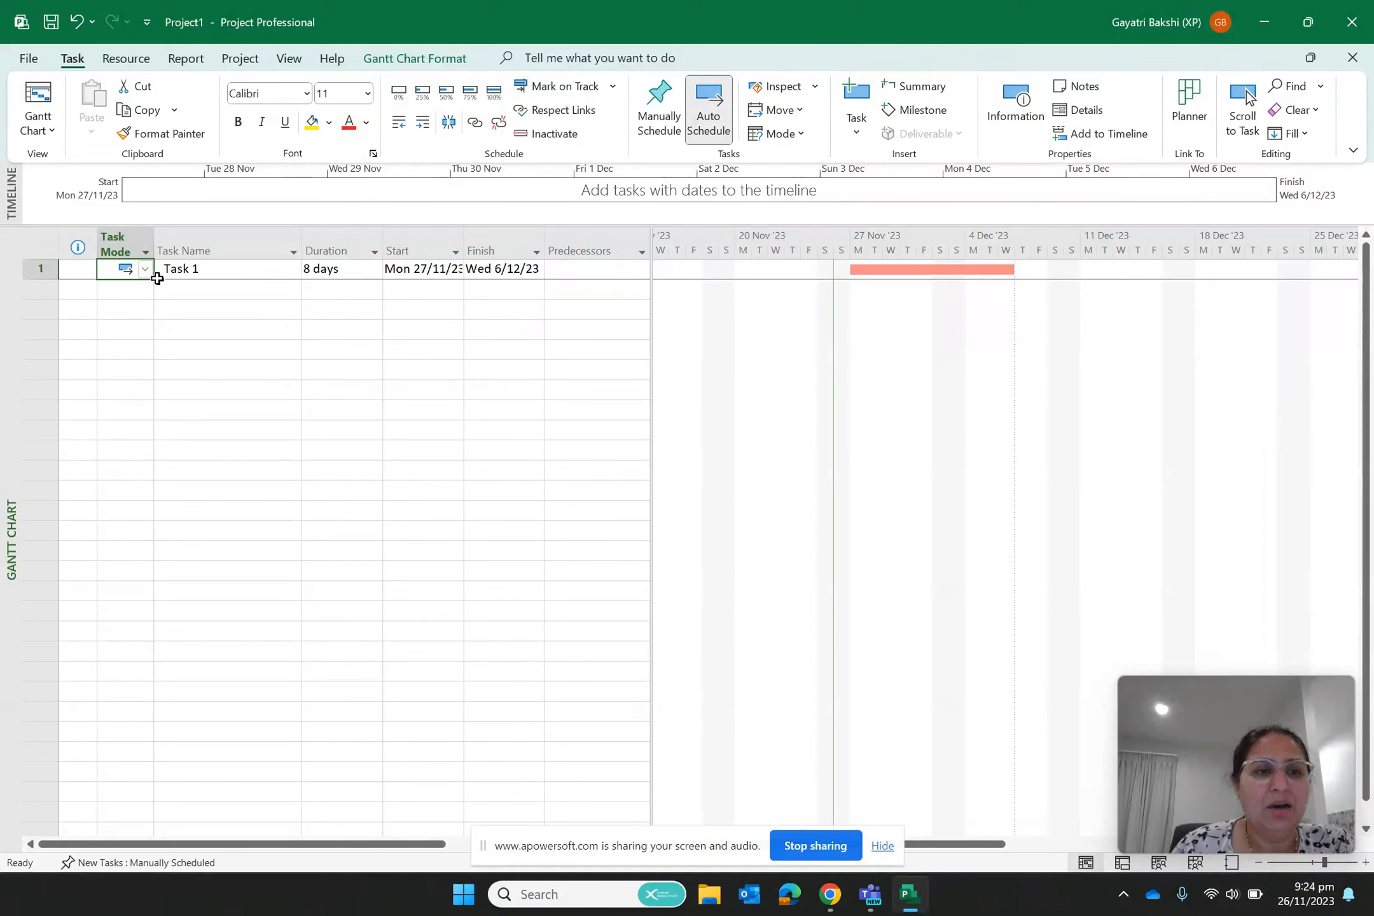
left_click(155, 276)
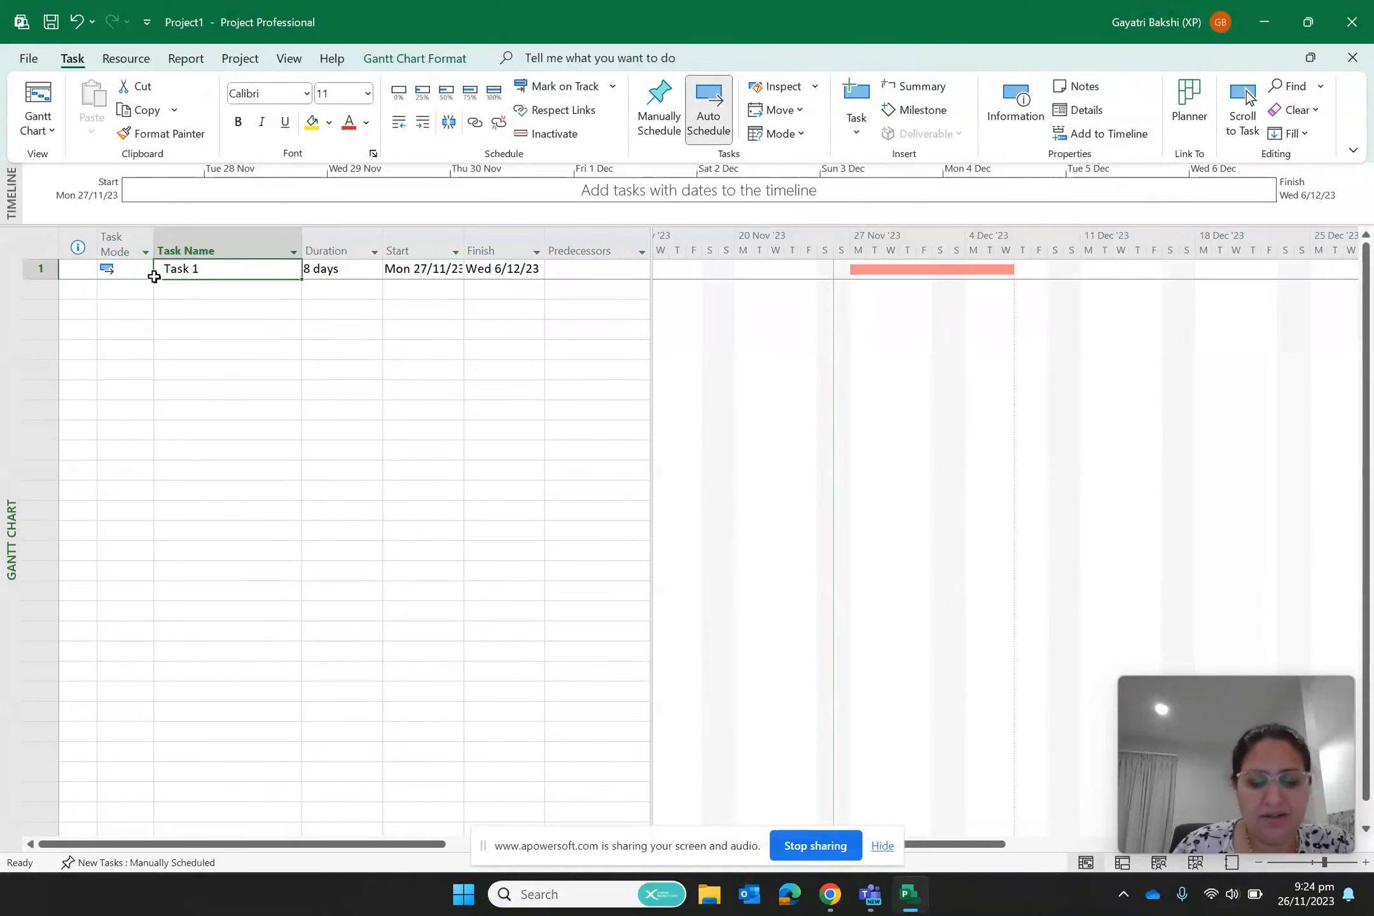
left_click(133, 272)
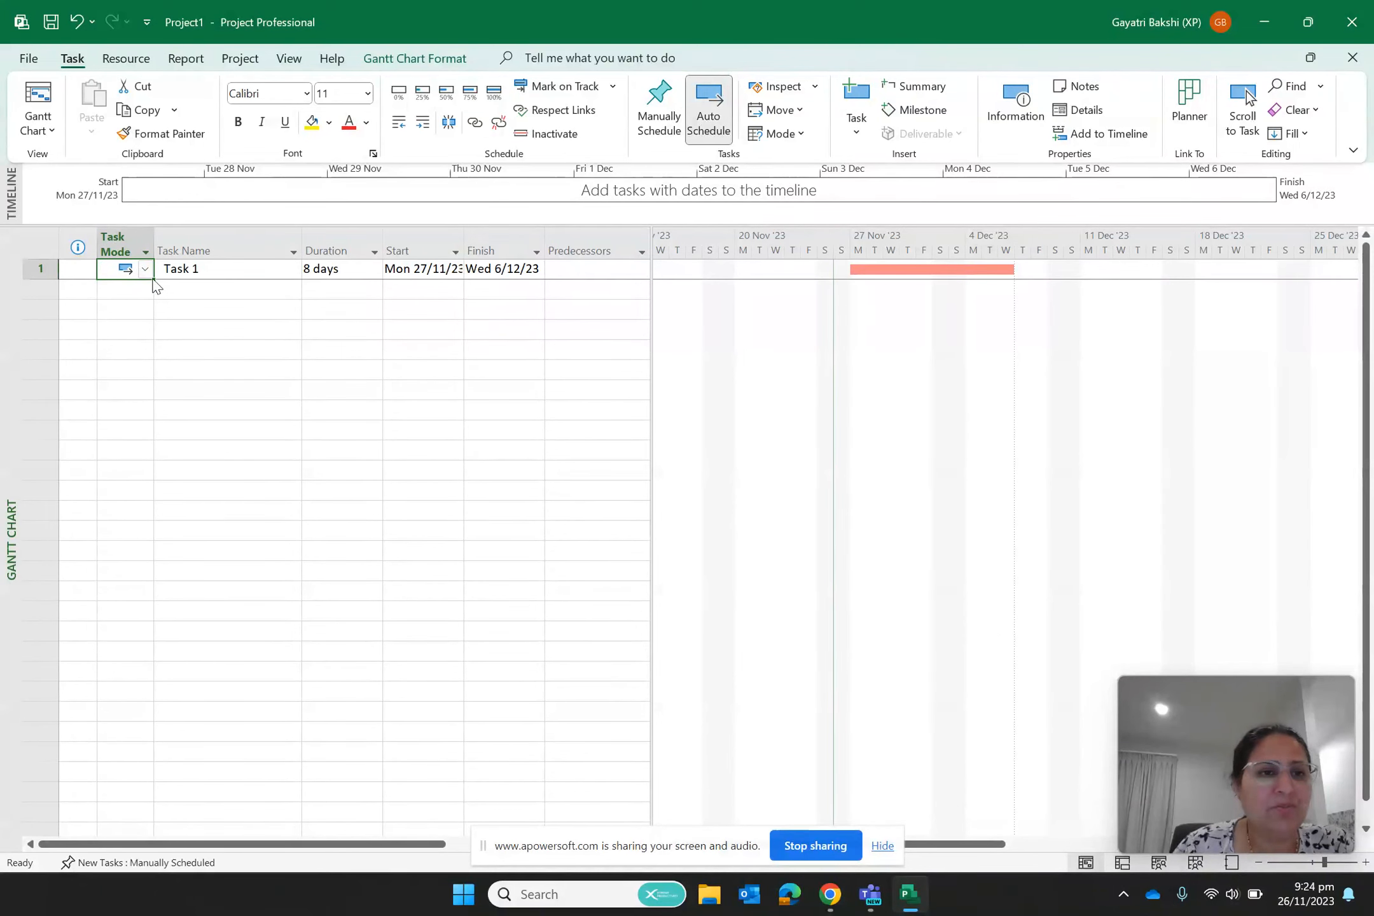
left_click(155, 278)
left_click_drag(156, 278, 144, 315)
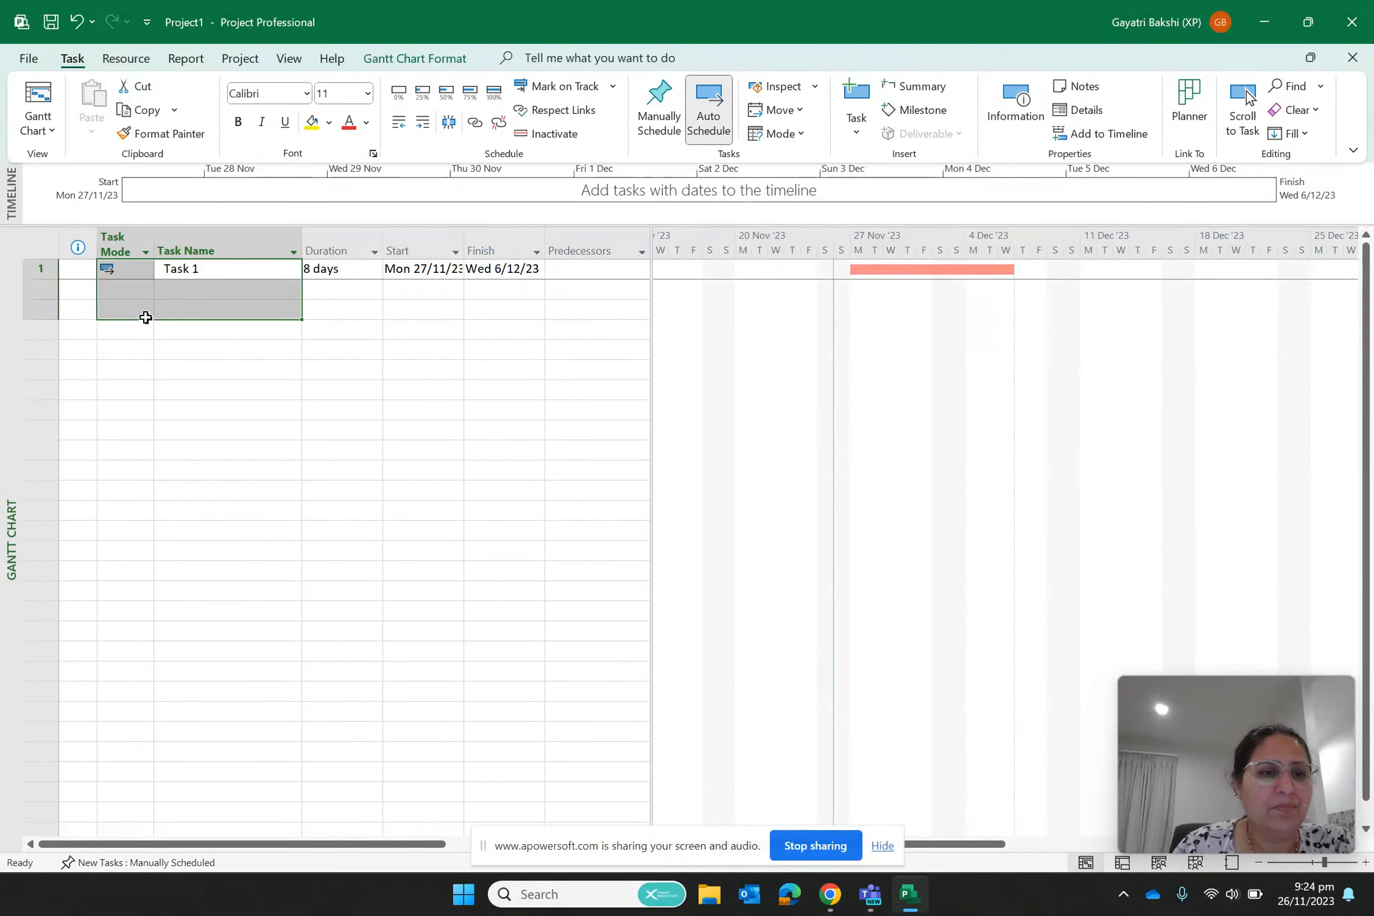
left_click(122, 276)
left_click(145, 270)
left_click(135, 331)
left_click_drag(134, 332, 133, 294)
Fill Task 1's auto-scheduled task mode down through row 14 of the task sheet.
left_click(123, 269)
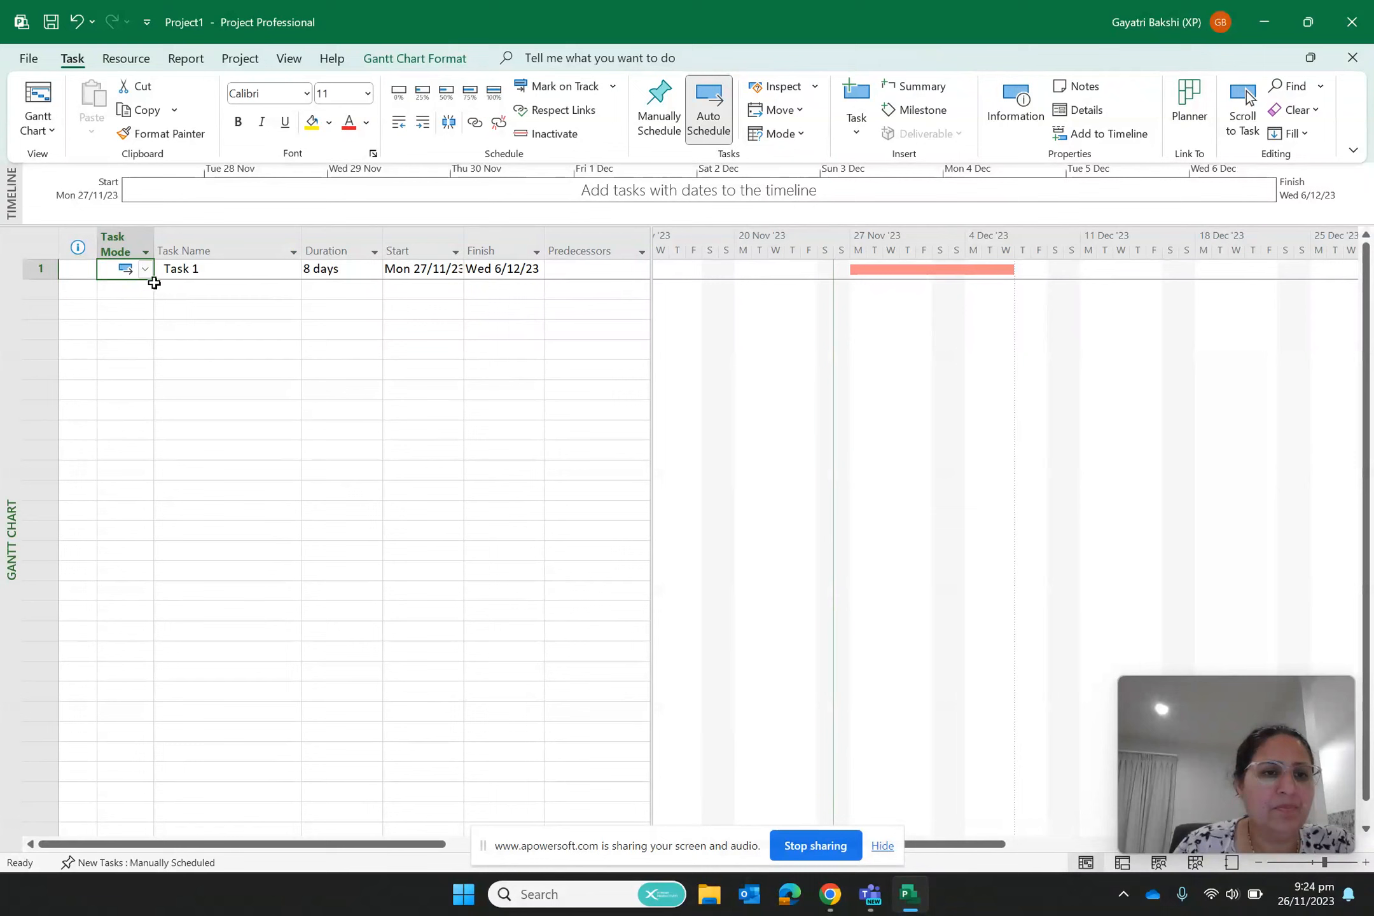
left_click_drag(154, 278, 141, 542)
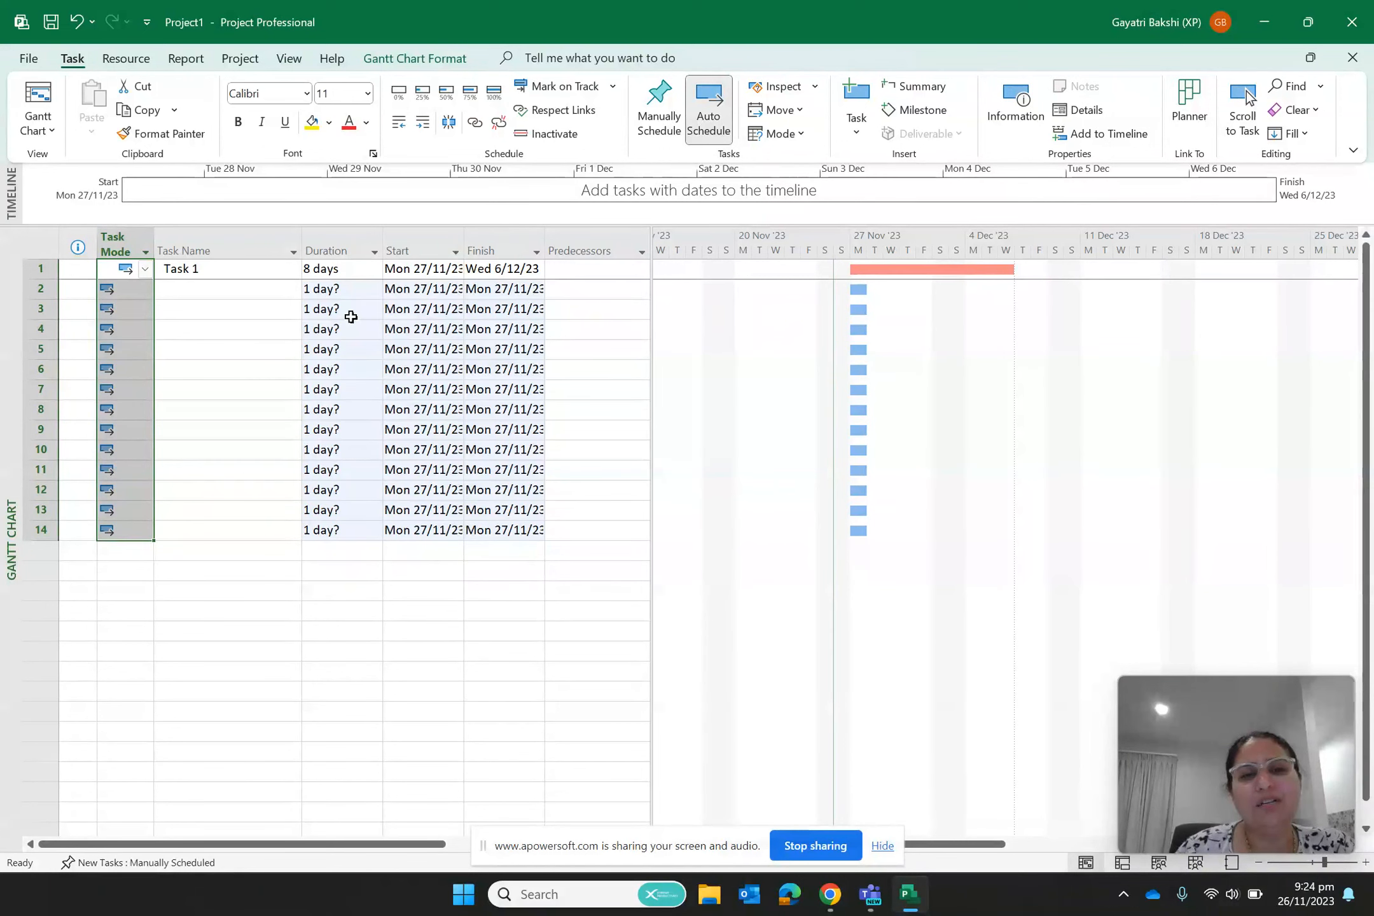
left_click(250, 591)
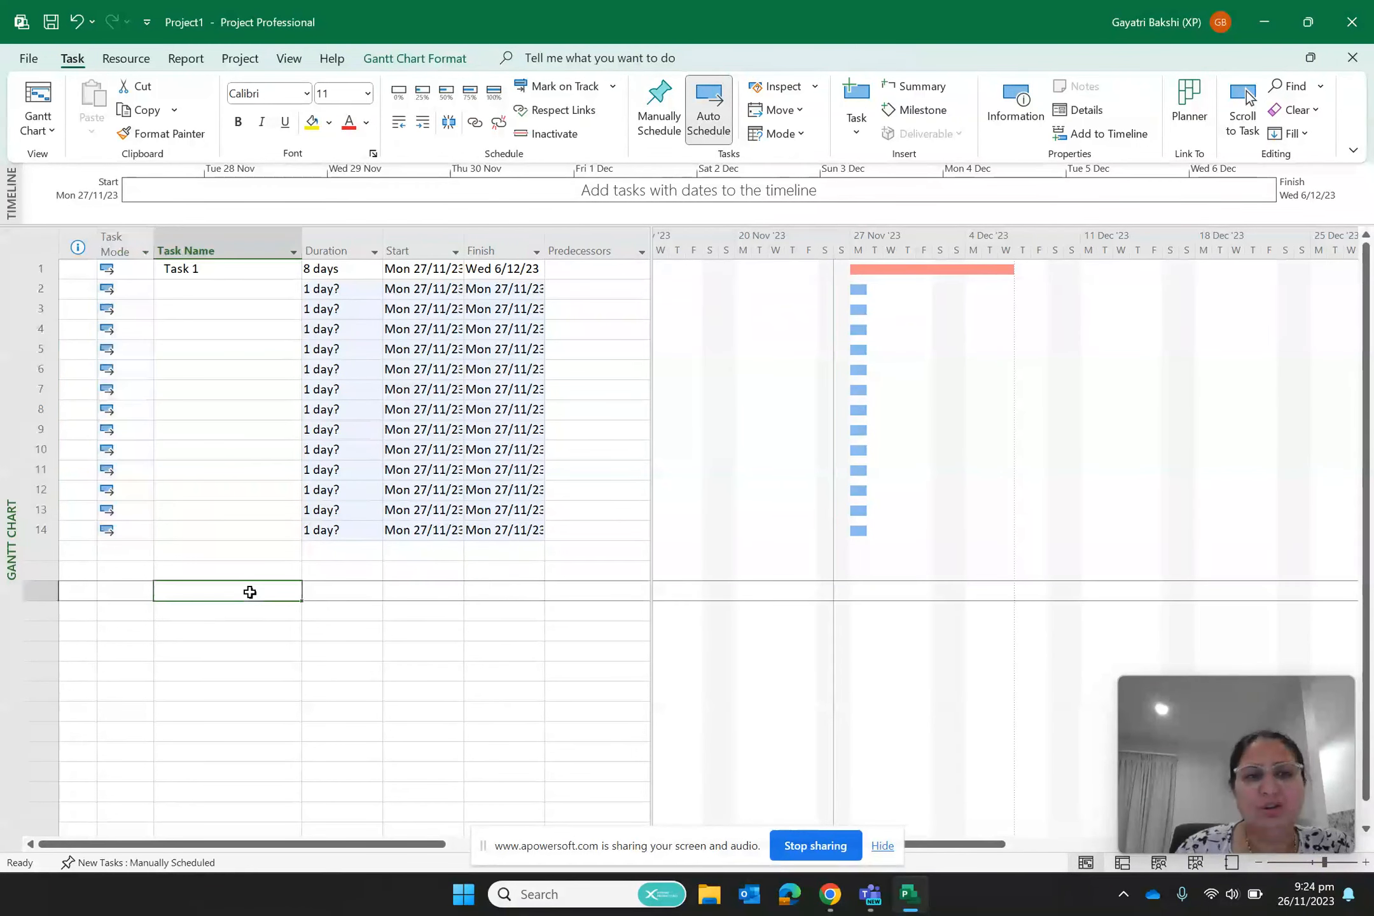
Name the task in row 2 "Task2" and set its duration to 2 days.
left_click(204, 287)
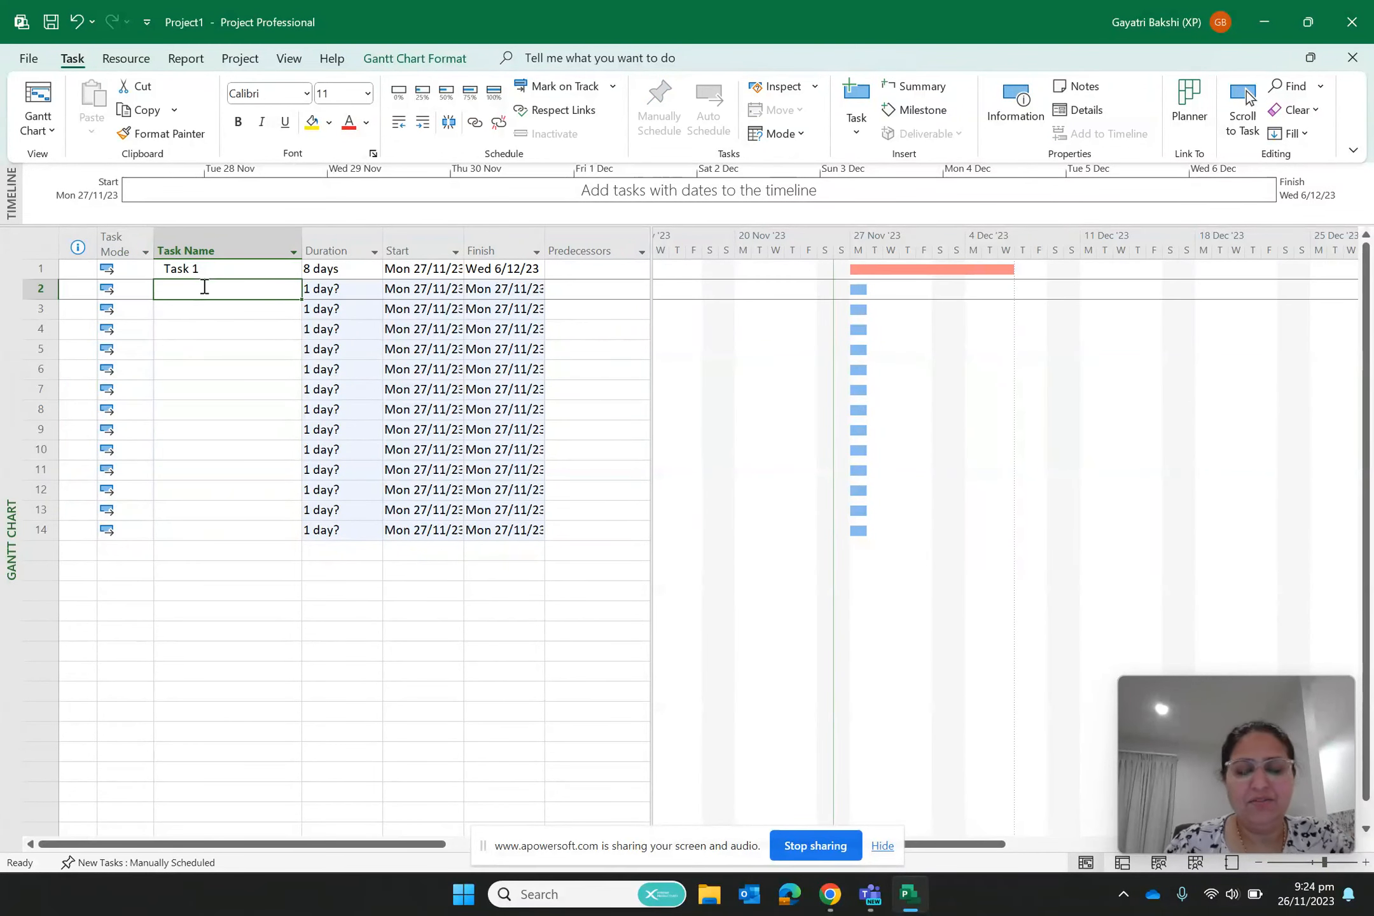
type("Task")
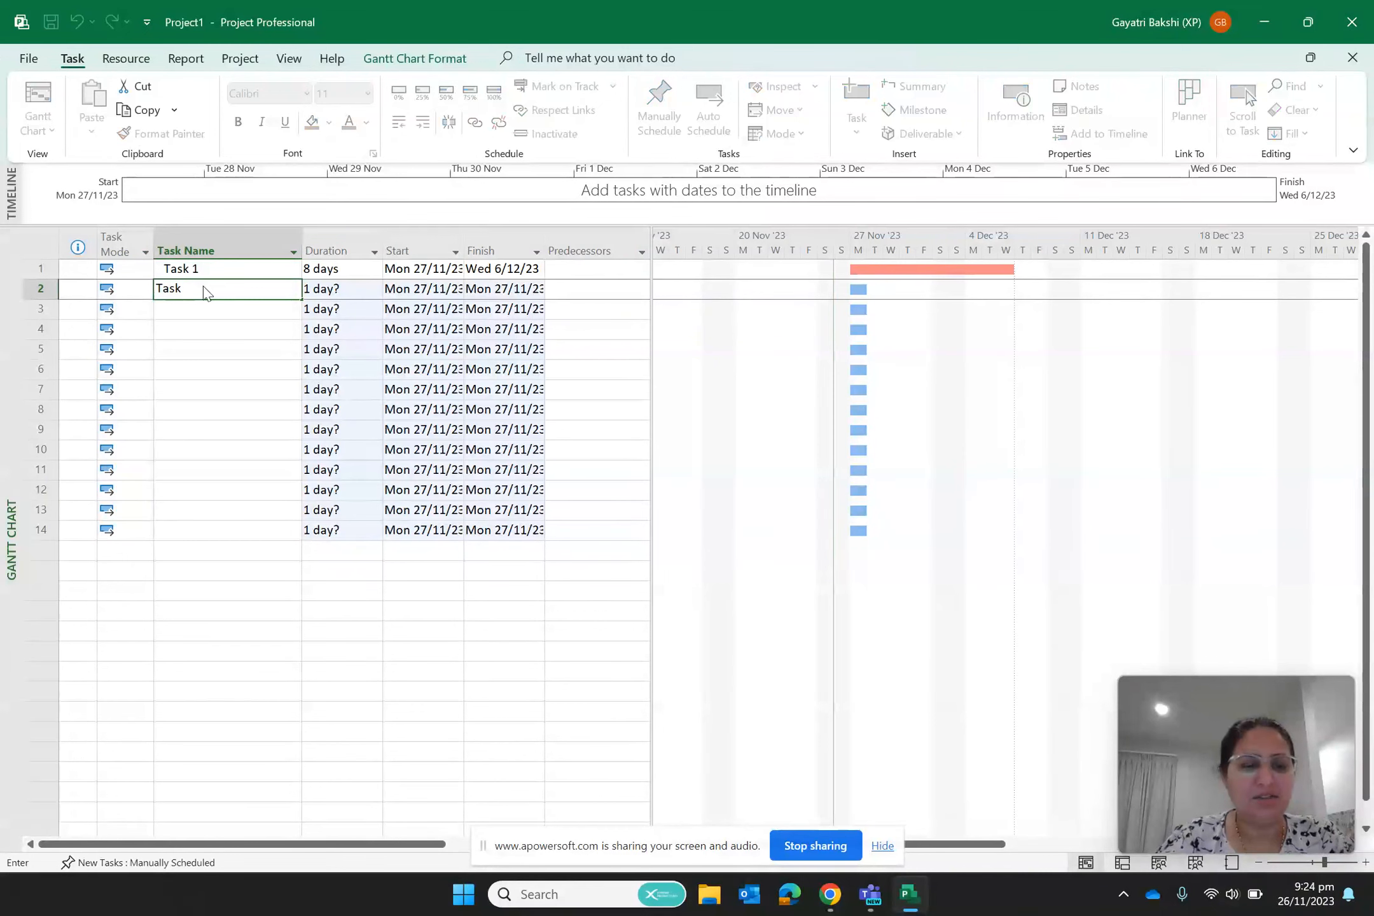
type("2")
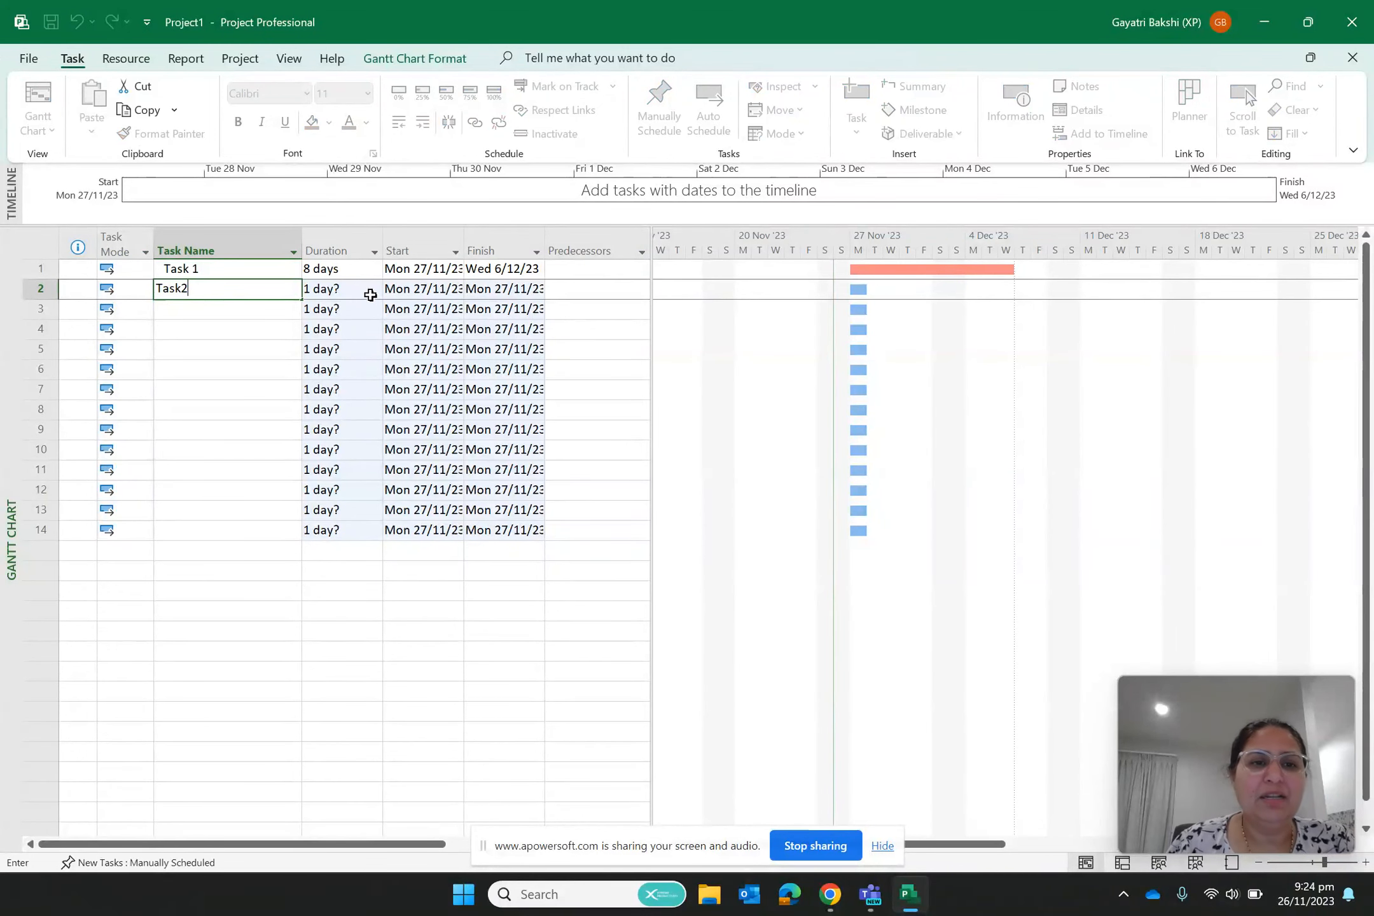
left_click(360, 289)
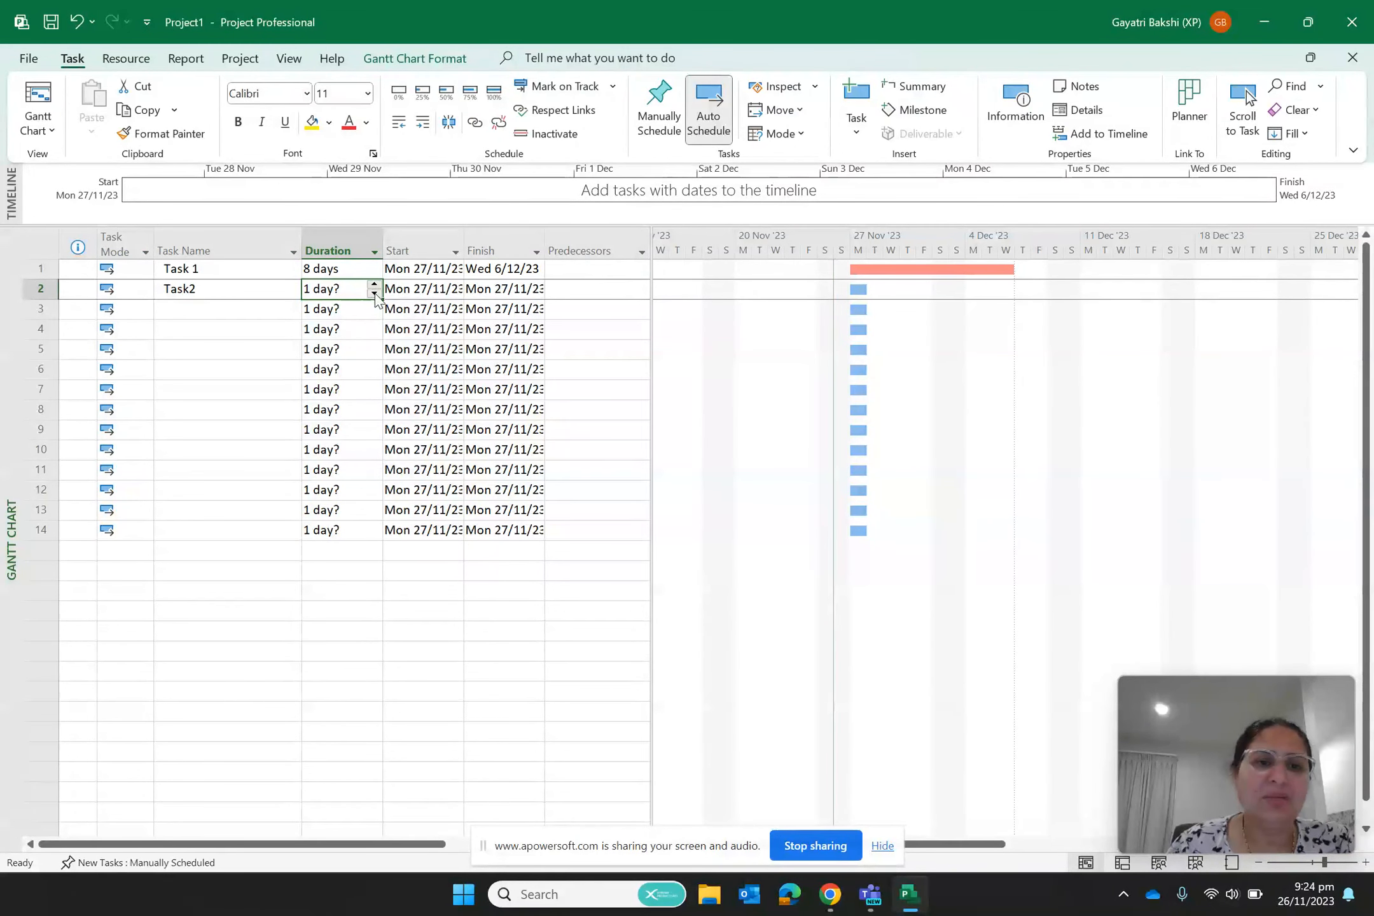
left_click(374, 293)
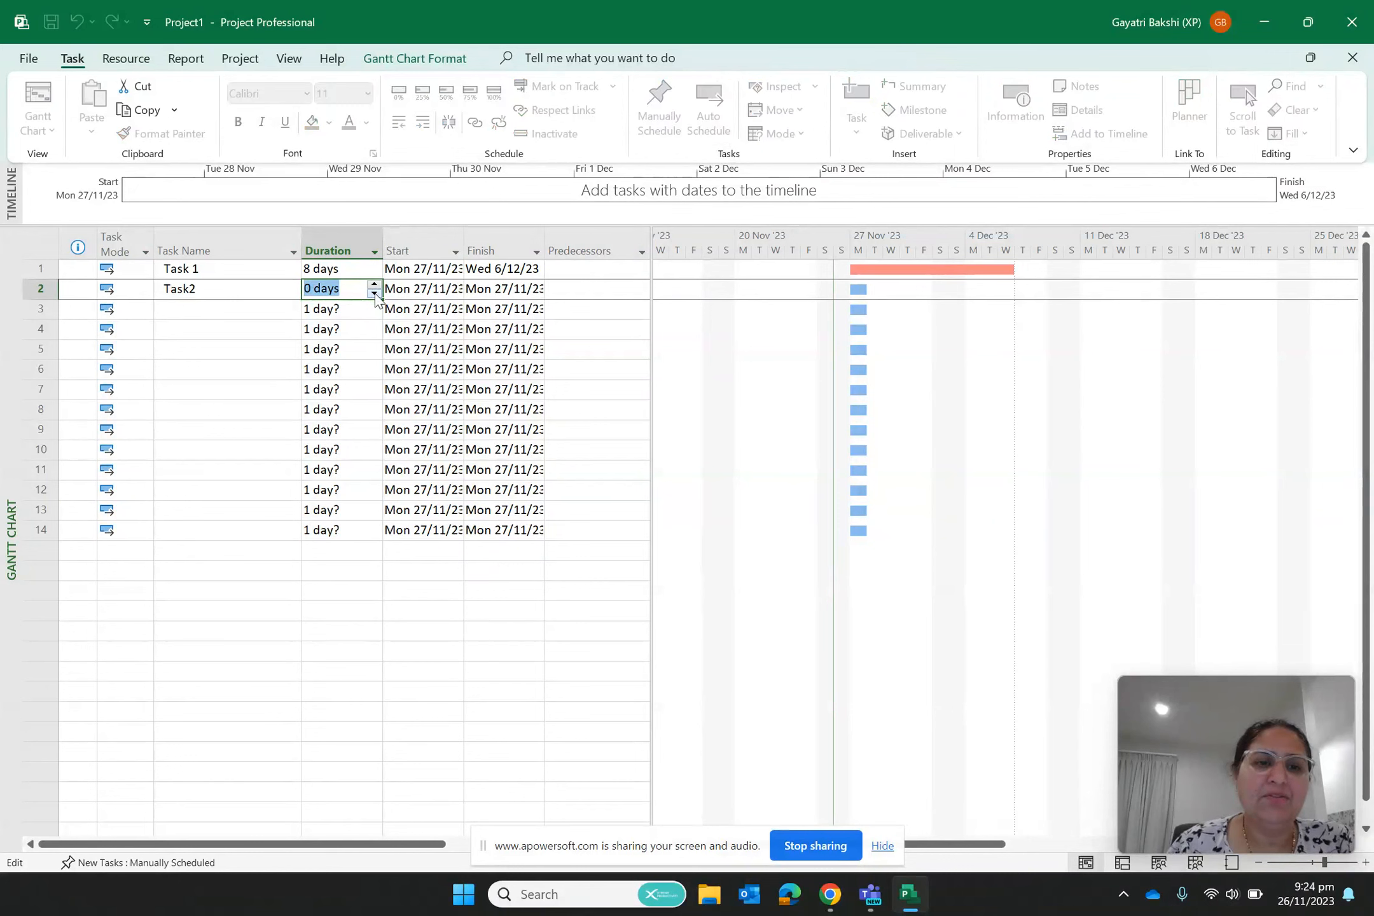
left_click(374, 284)
left_click(375, 284)
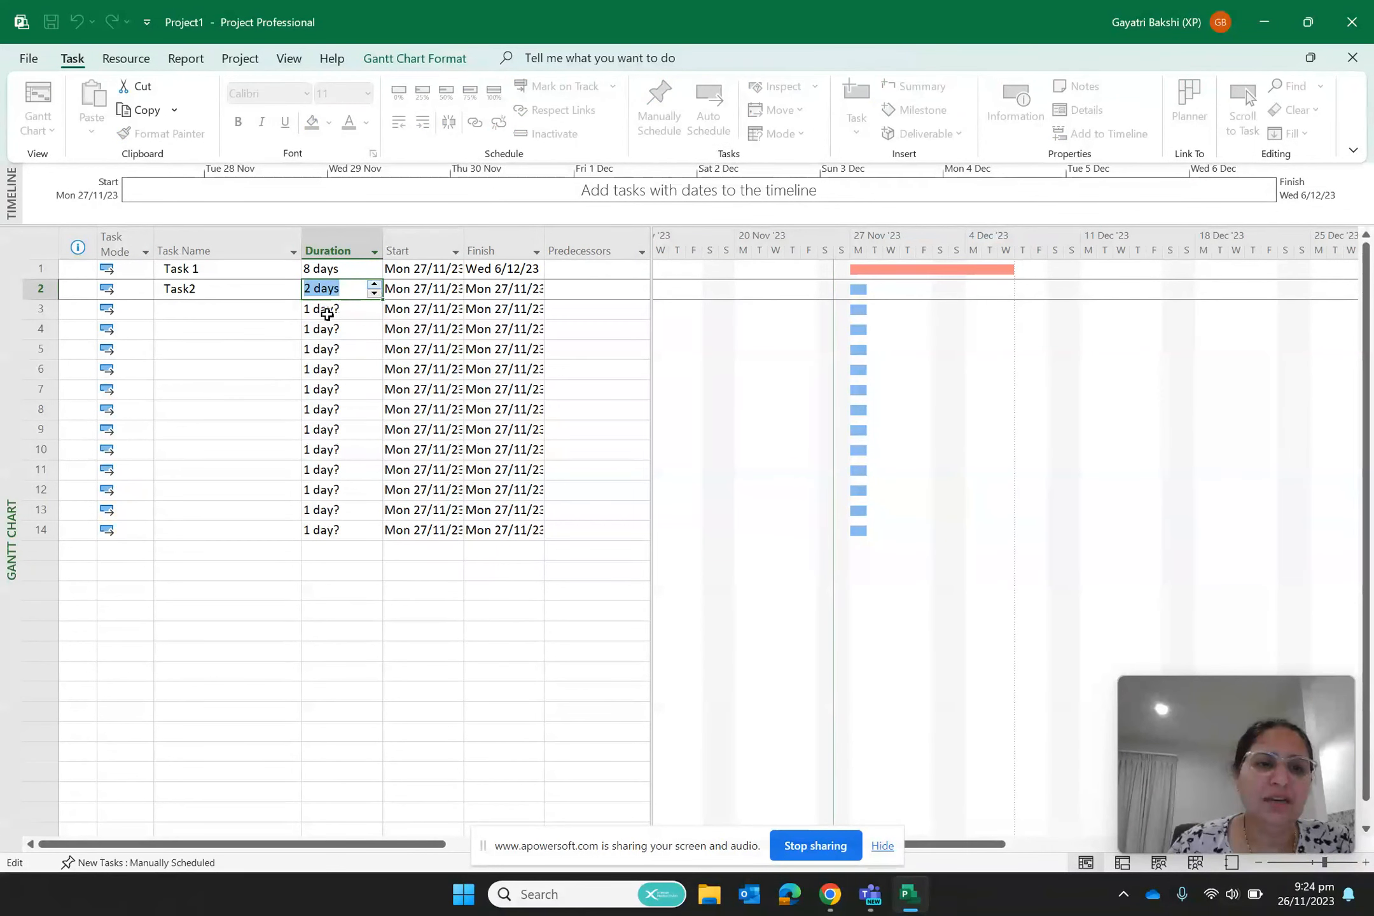
Set the duration of the task in row 3 to 3 days and in row 4 to 4 days.
left_click(321, 311)
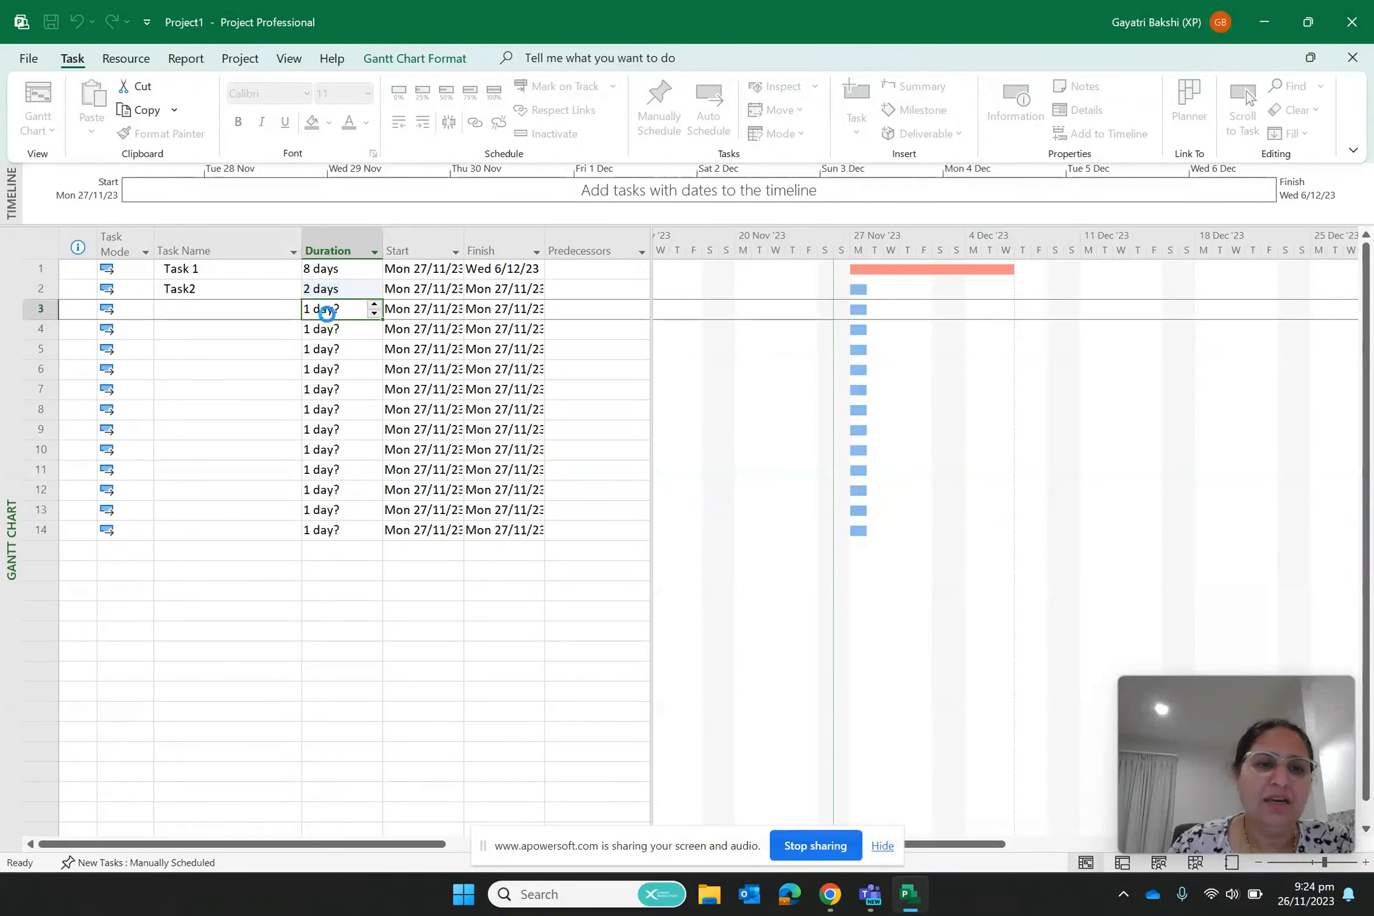
left_click(374, 314)
left_click(375, 305)
left_click(375, 305)
left_click(374, 305)
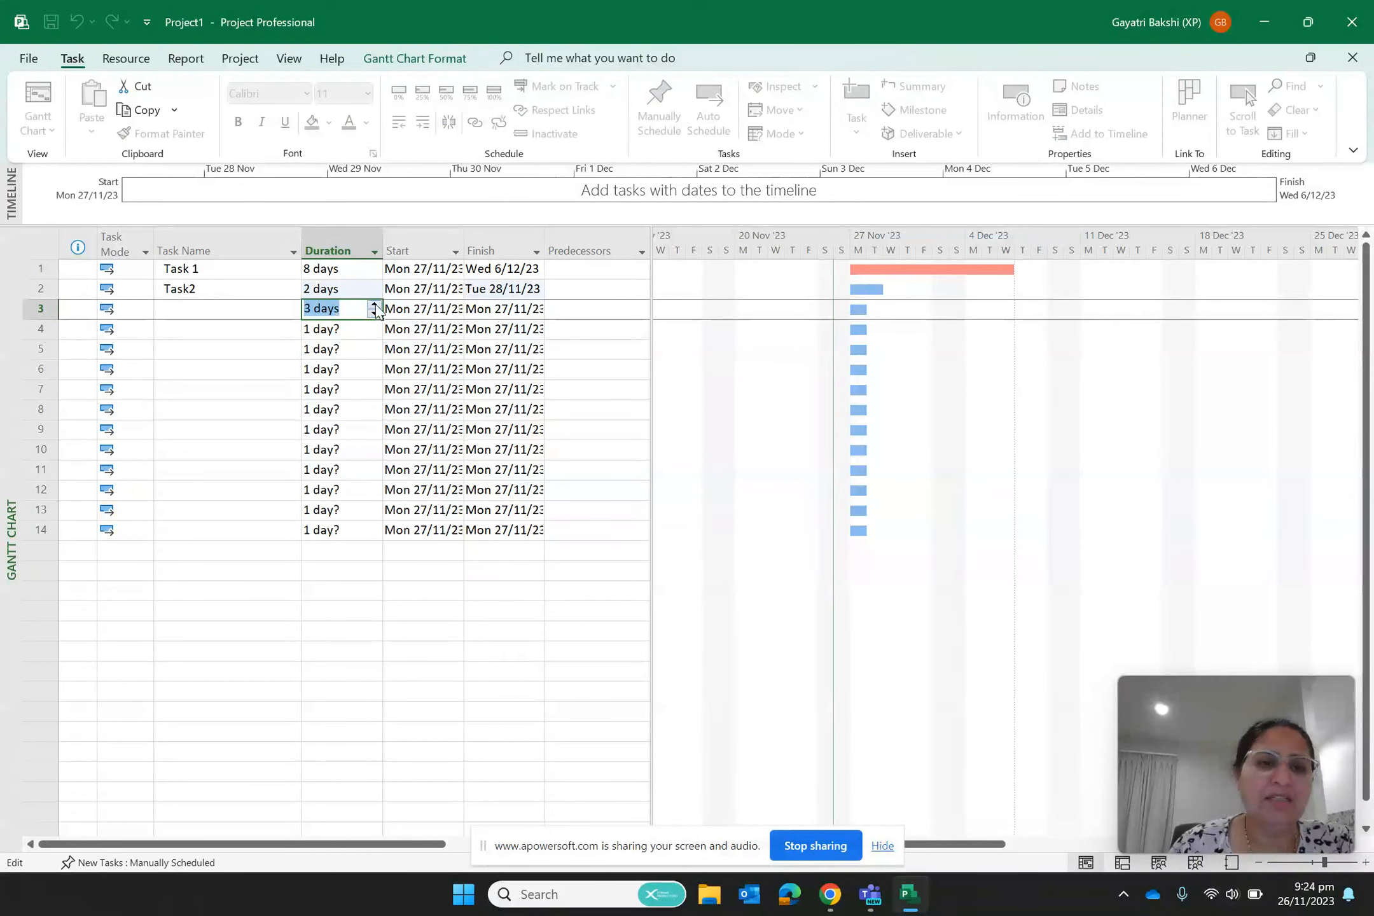
left_click(336, 335)
left_click(375, 325)
left_click(375, 325)
left_click(375, 325)
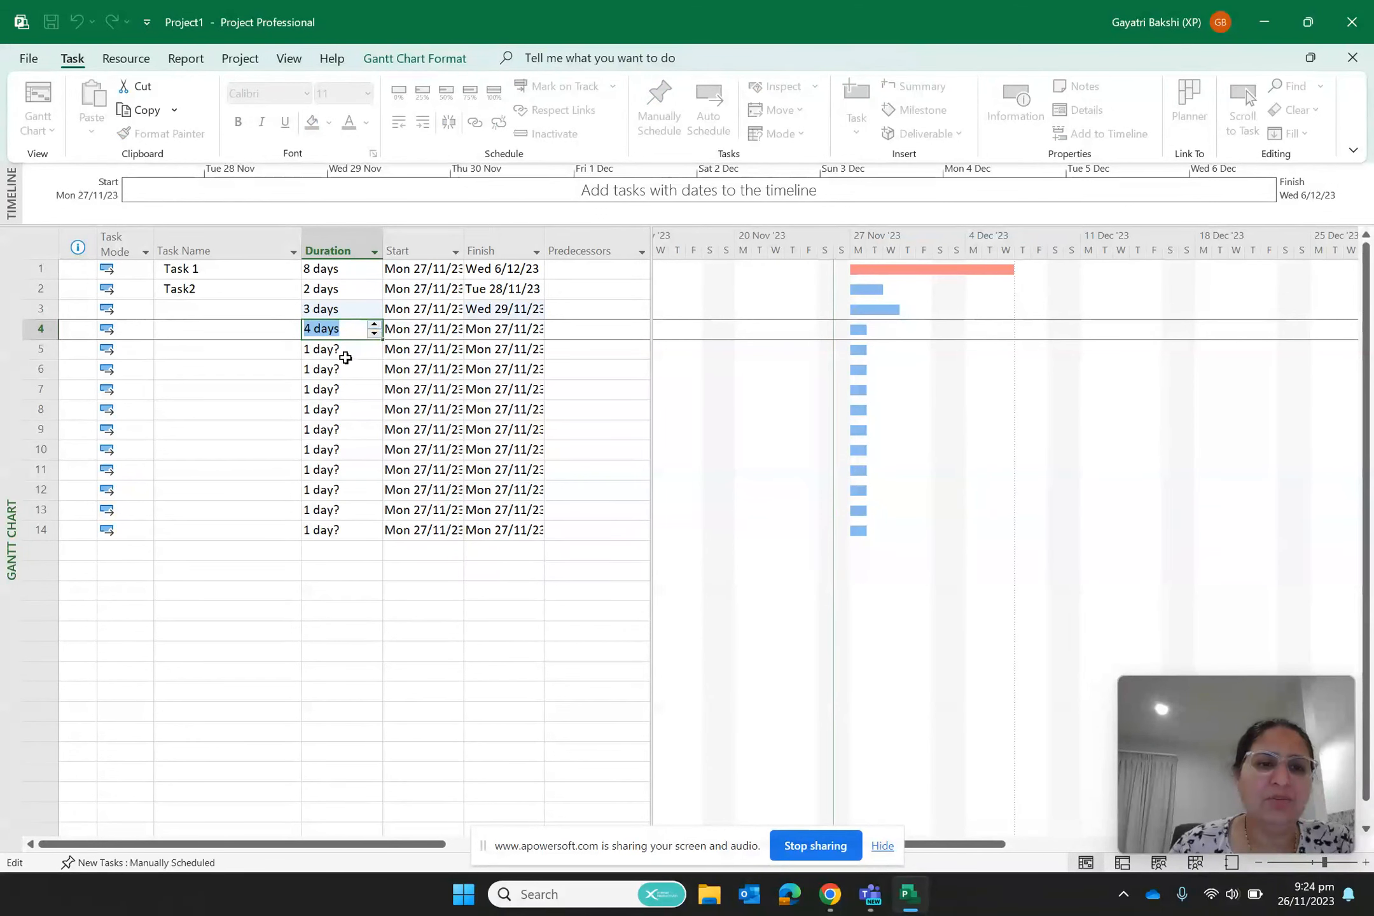
Set the duration of the task in row 5 to 1 day and in row 6 to 0 days.
left_click(344, 356)
left_click(374, 354)
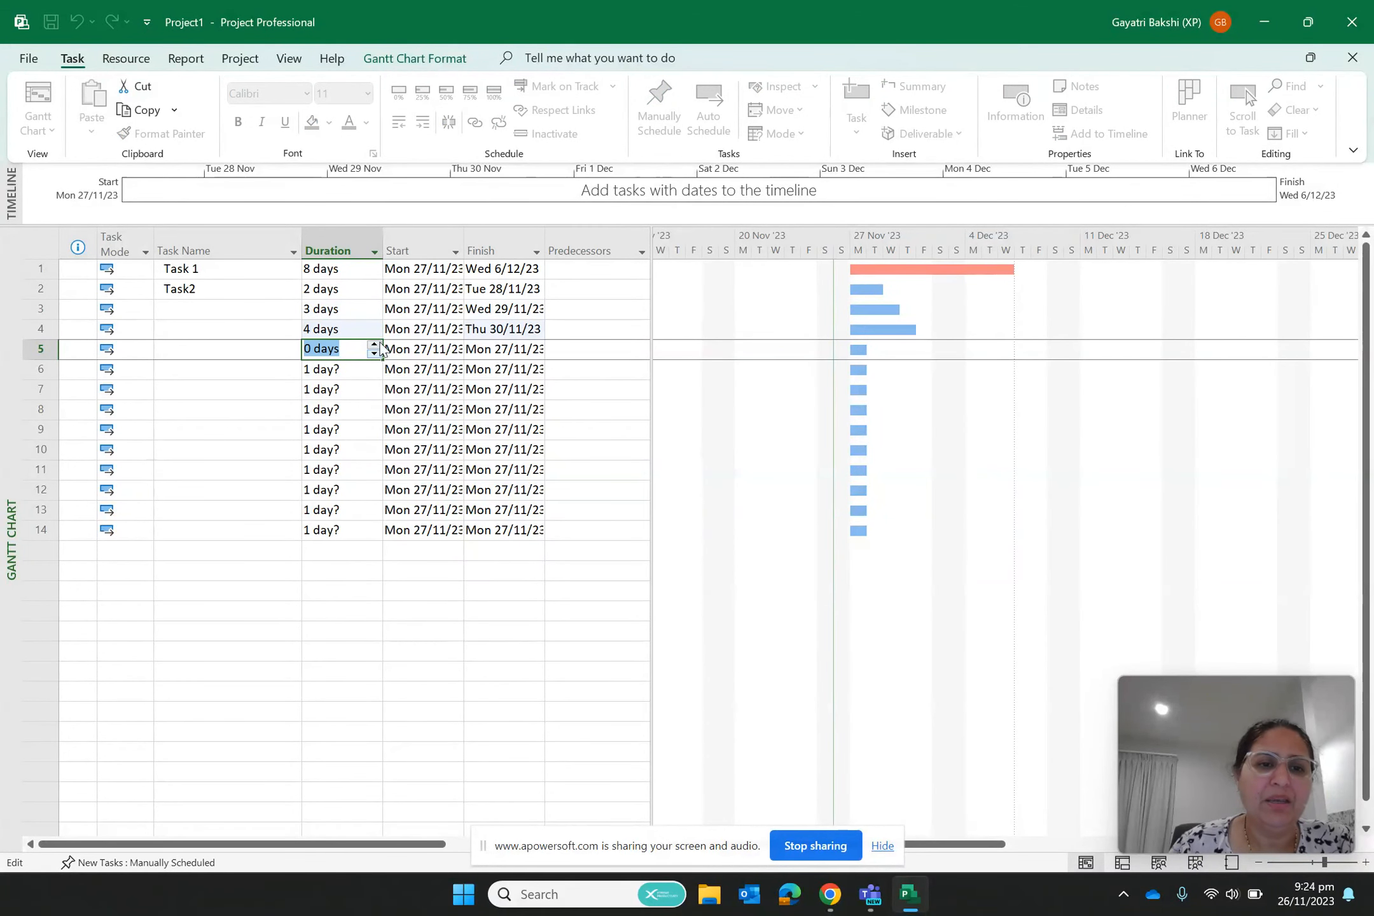
left_click(374, 345)
left_click(331, 376)
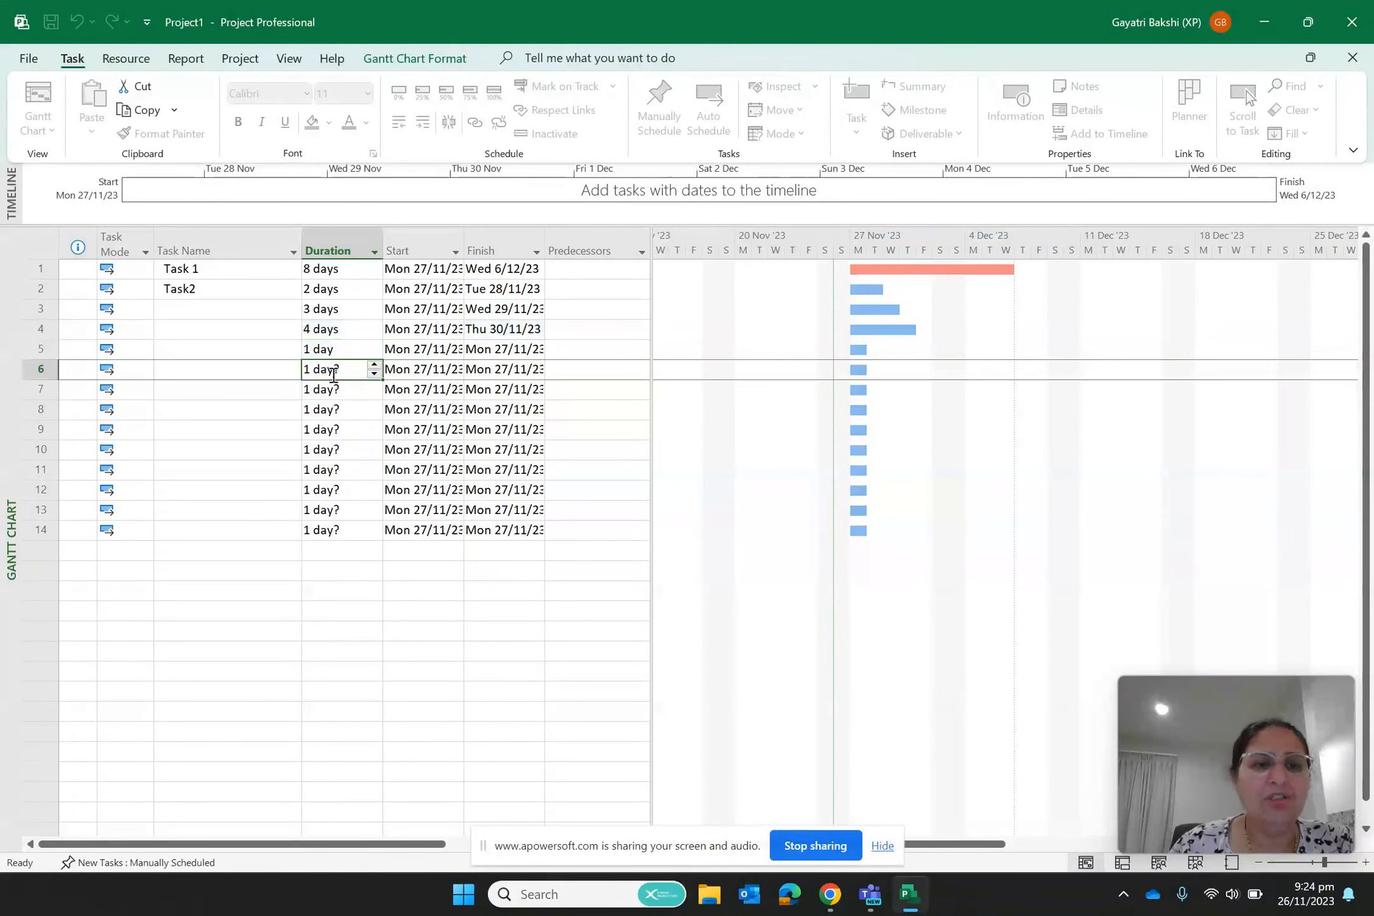
left_click(374, 374)
left_click(344, 390)
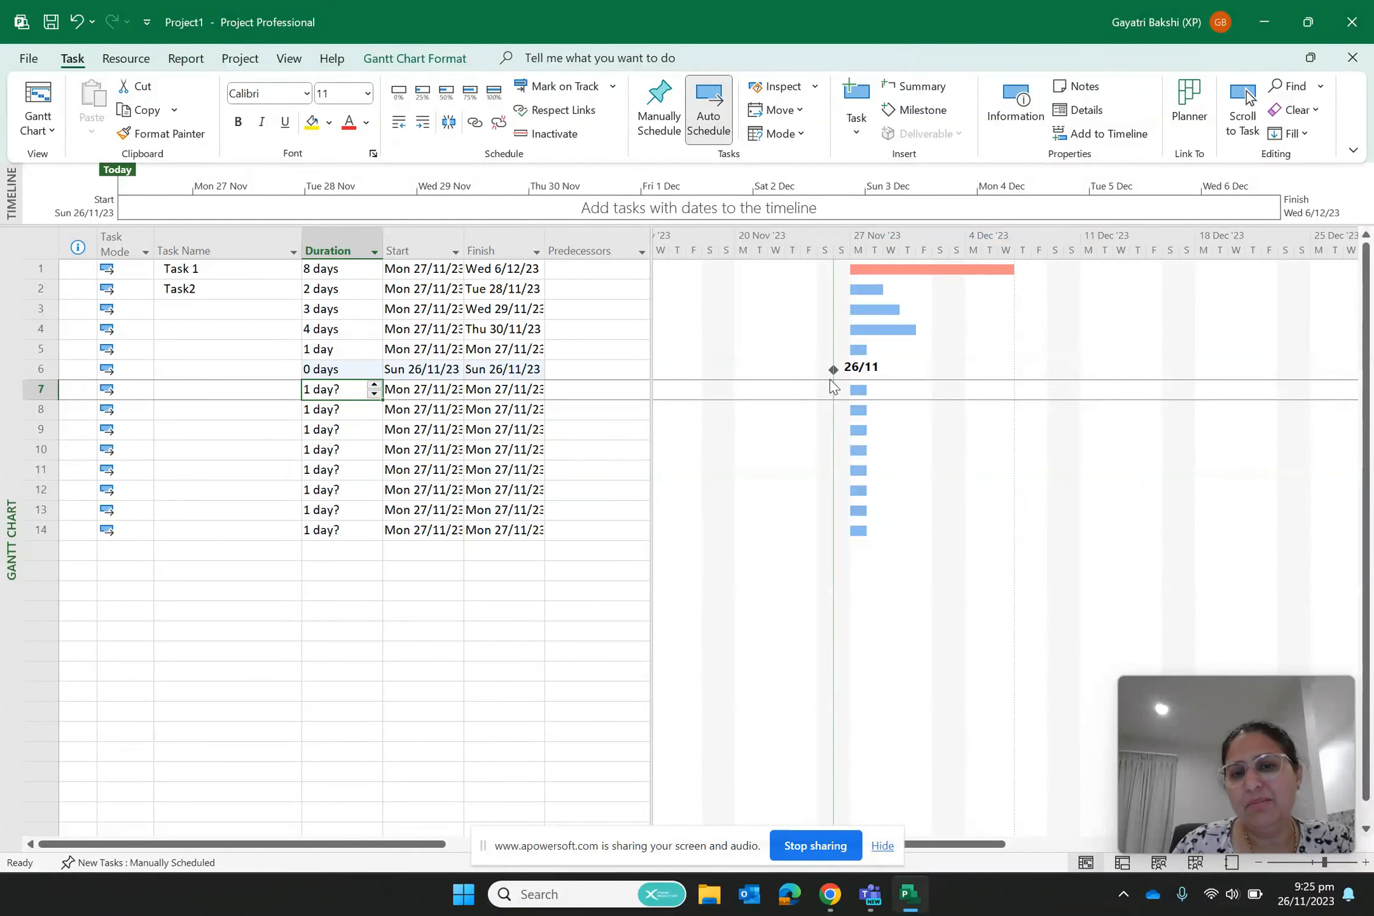
Set the duration of the task in row 7 to 2 days and in row 8 to 1 day.
left_click(375, 385)
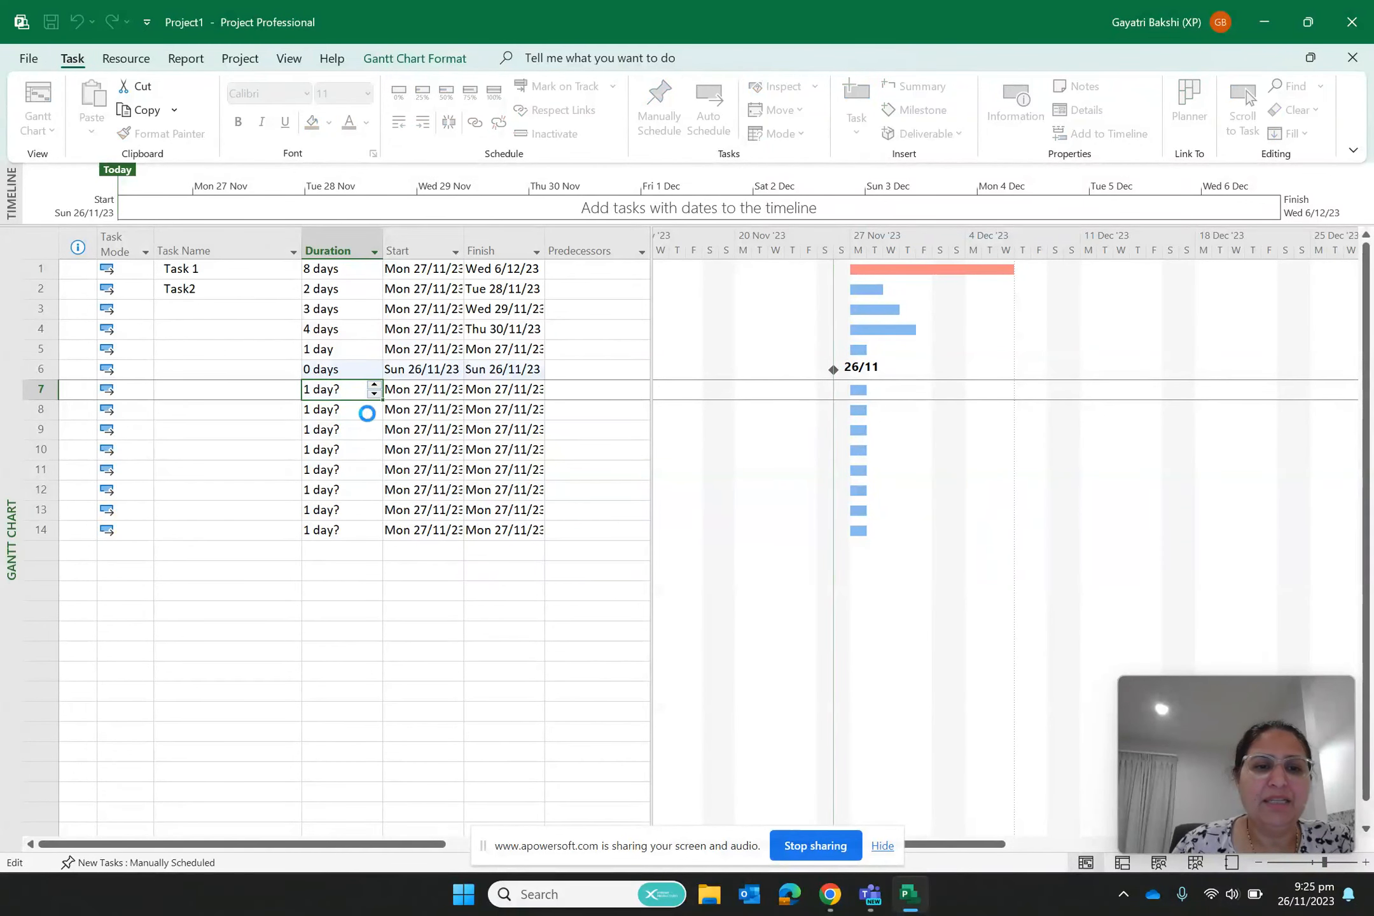
left_click(368, 414)
left_click(375, 414)
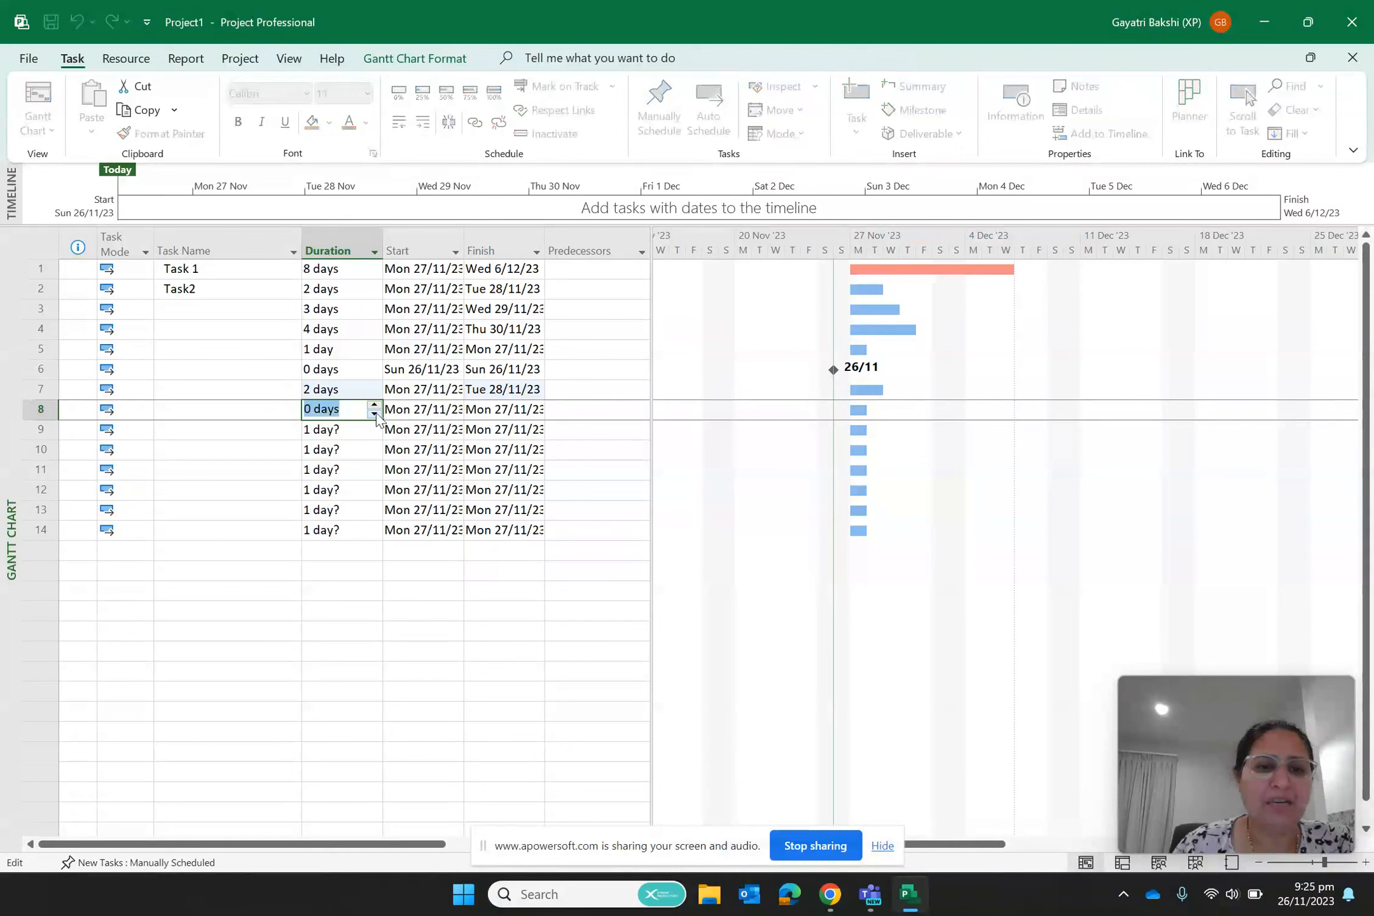
left_click(361, 430)
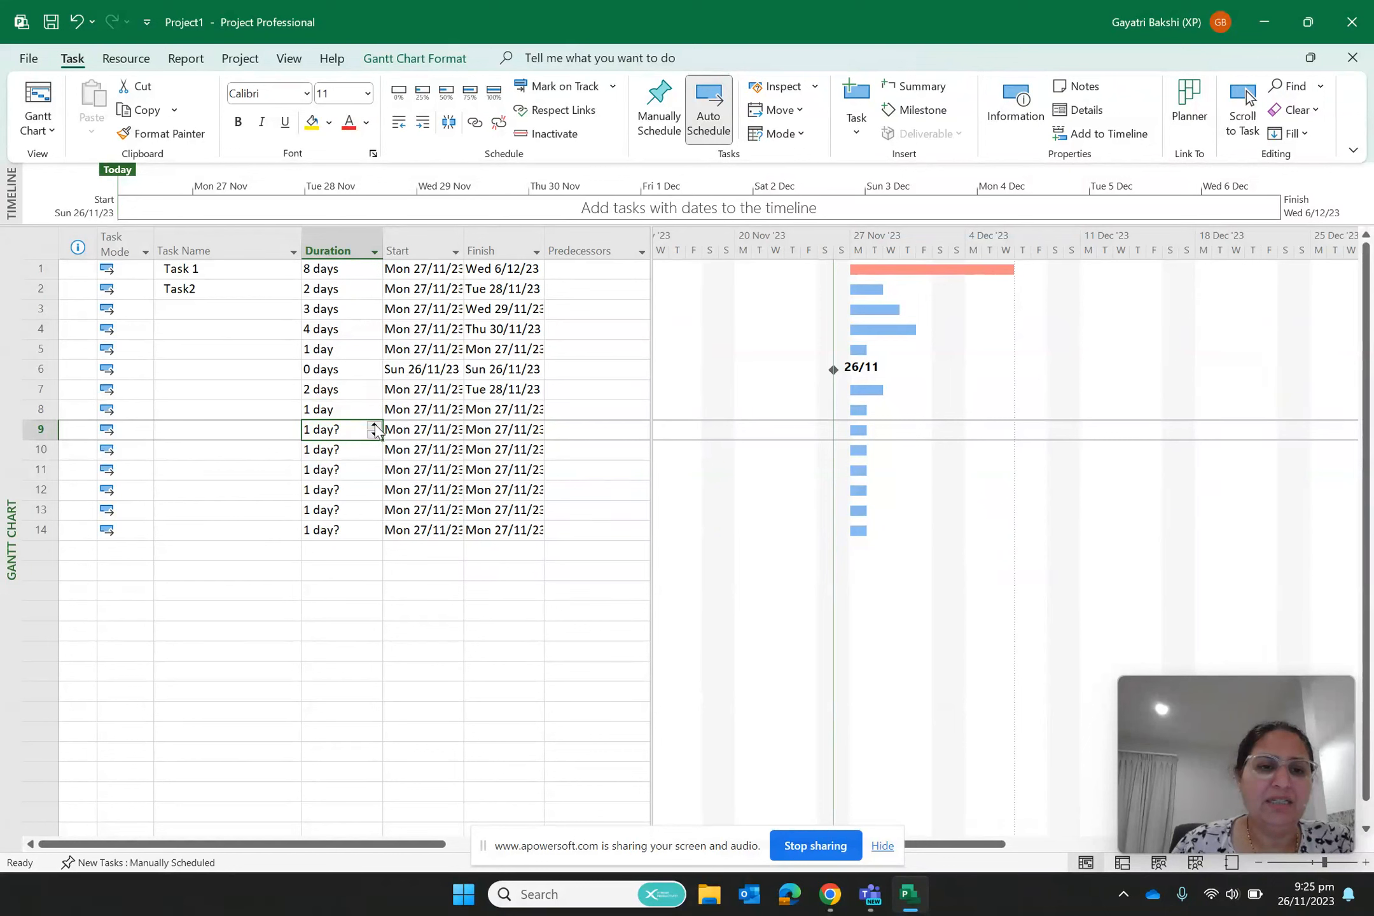
Set the duration of the task in row 9 to 3 days and in row 10 to 4 days.
left_click(375, 425)
left_click(354, 453)
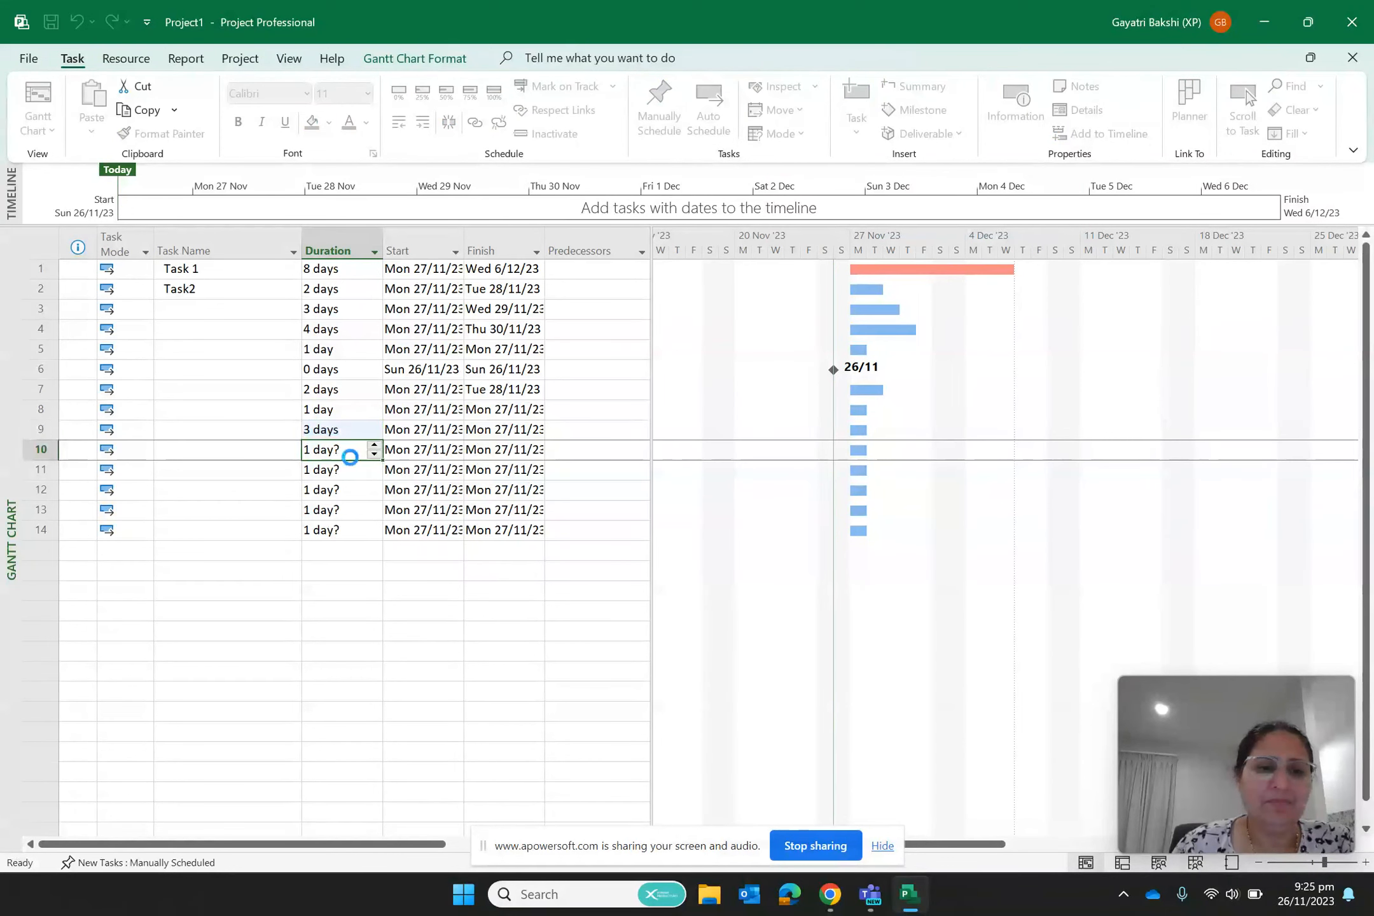
double_click(375, 446)
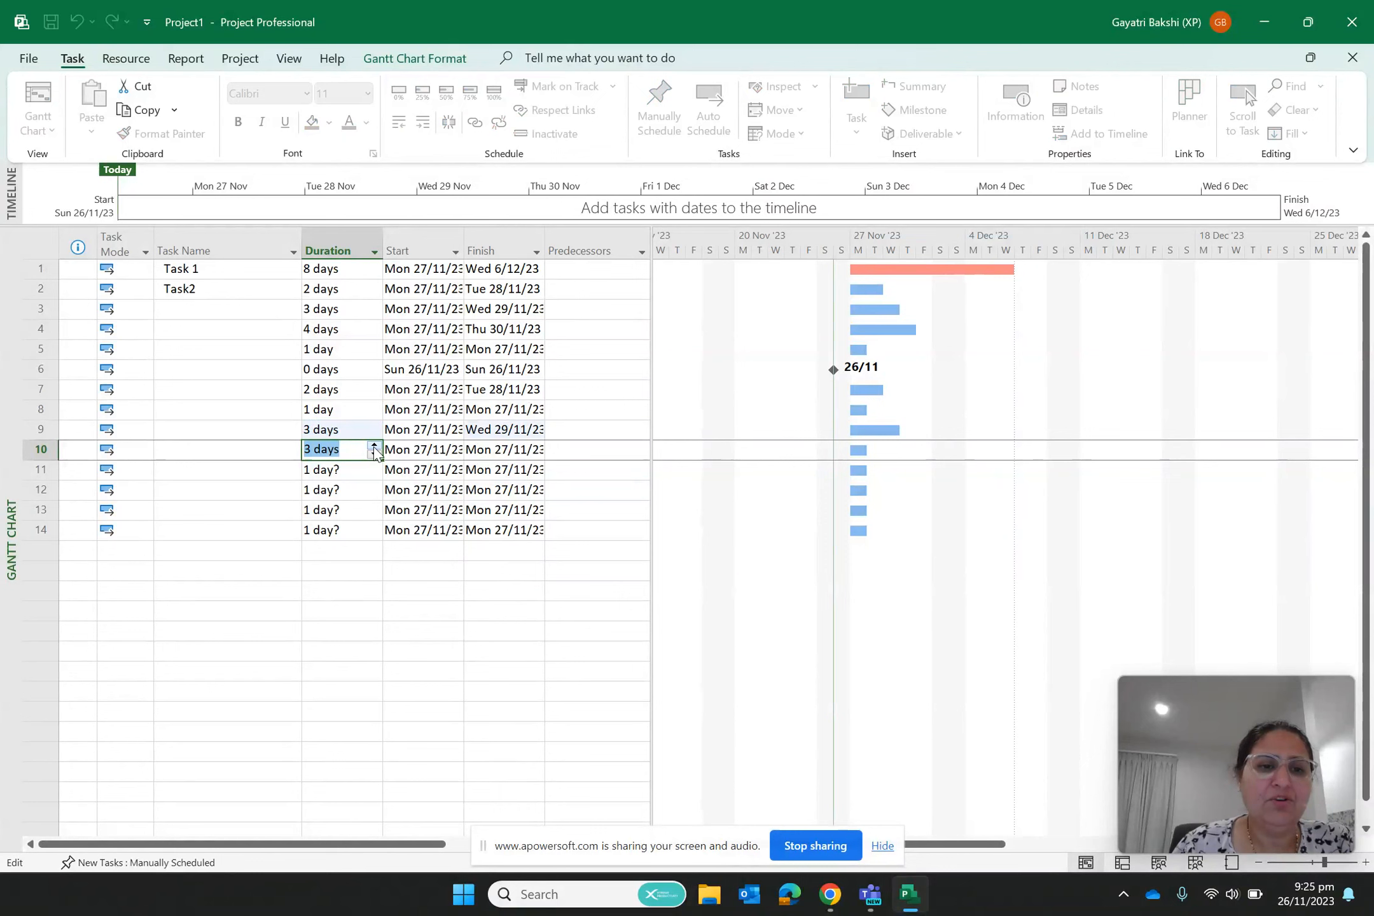
Delete the unused unnamed tasks in rows 11 to 14 of the task sheet.
left_click_drag(71, 477, 540, 530)
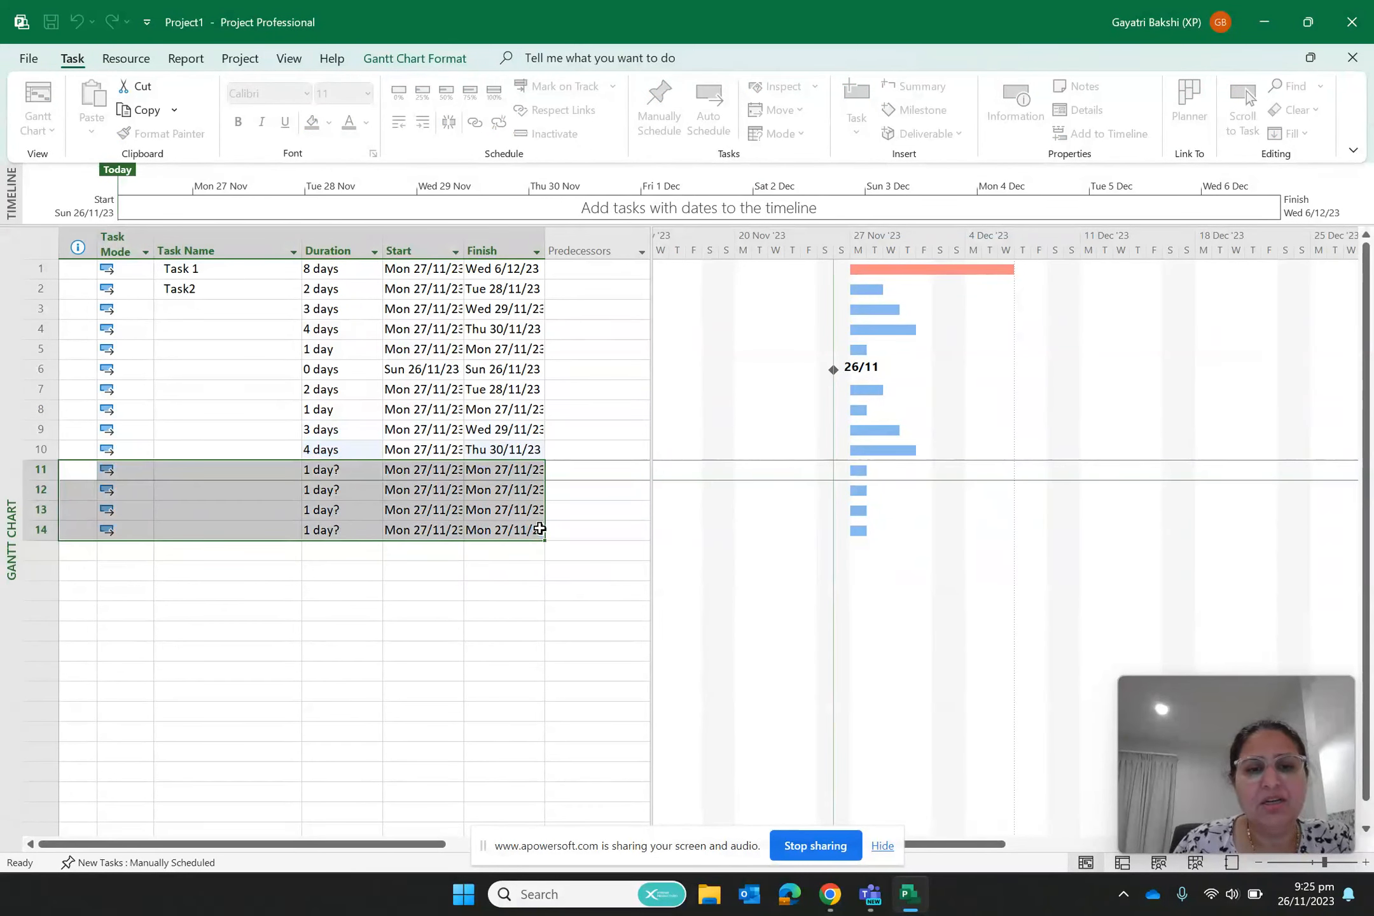
right_click(384, 499)
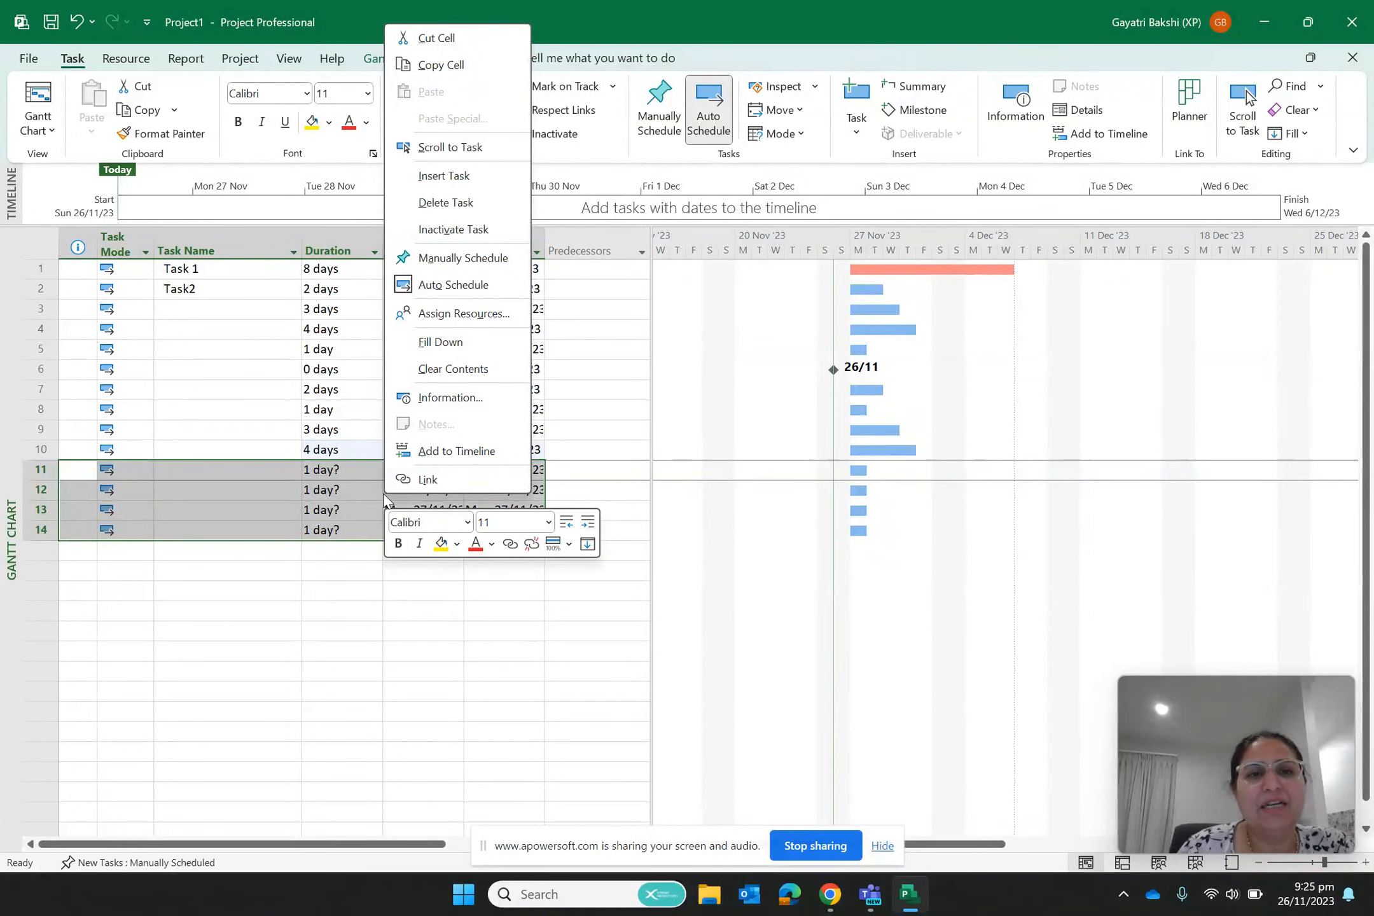
left_click(475, 203)
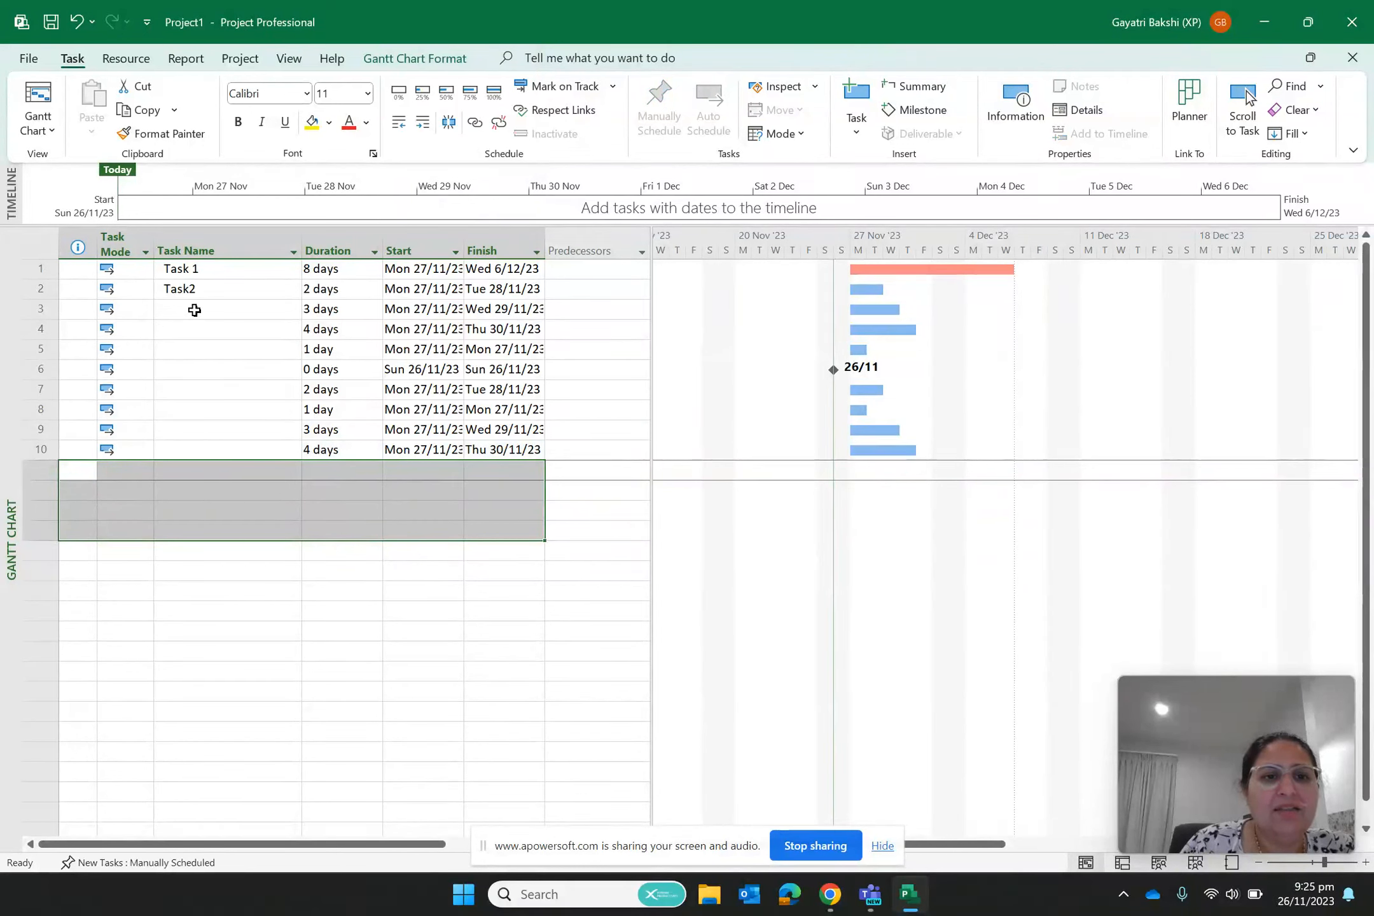
Name the tasks in rows 3, 4 and 5 "Task 3", "Task 4" and "Task 5".
left_click(194, 310)
type("T")
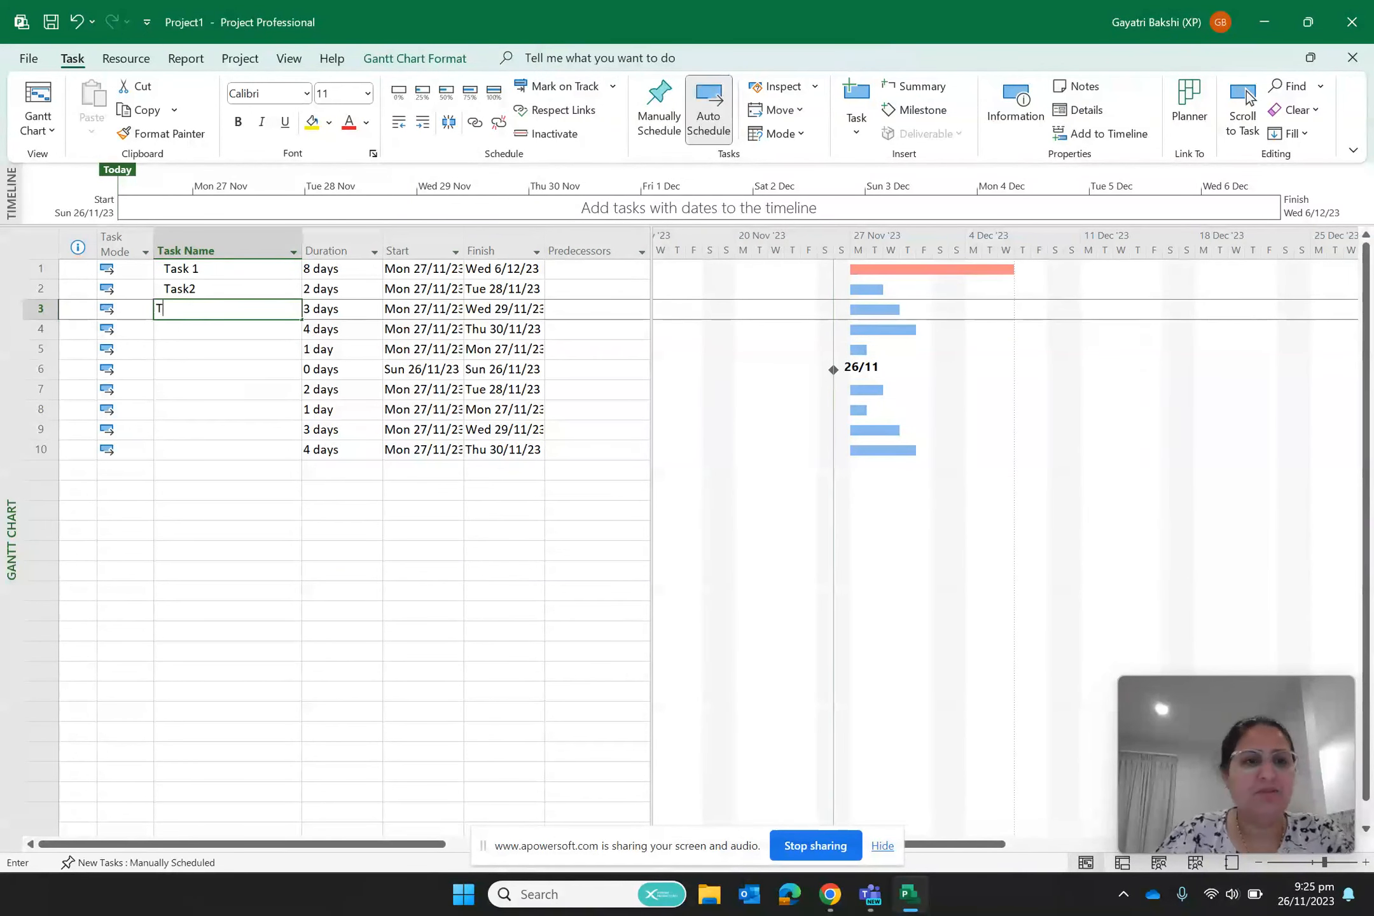
type("ask 3")
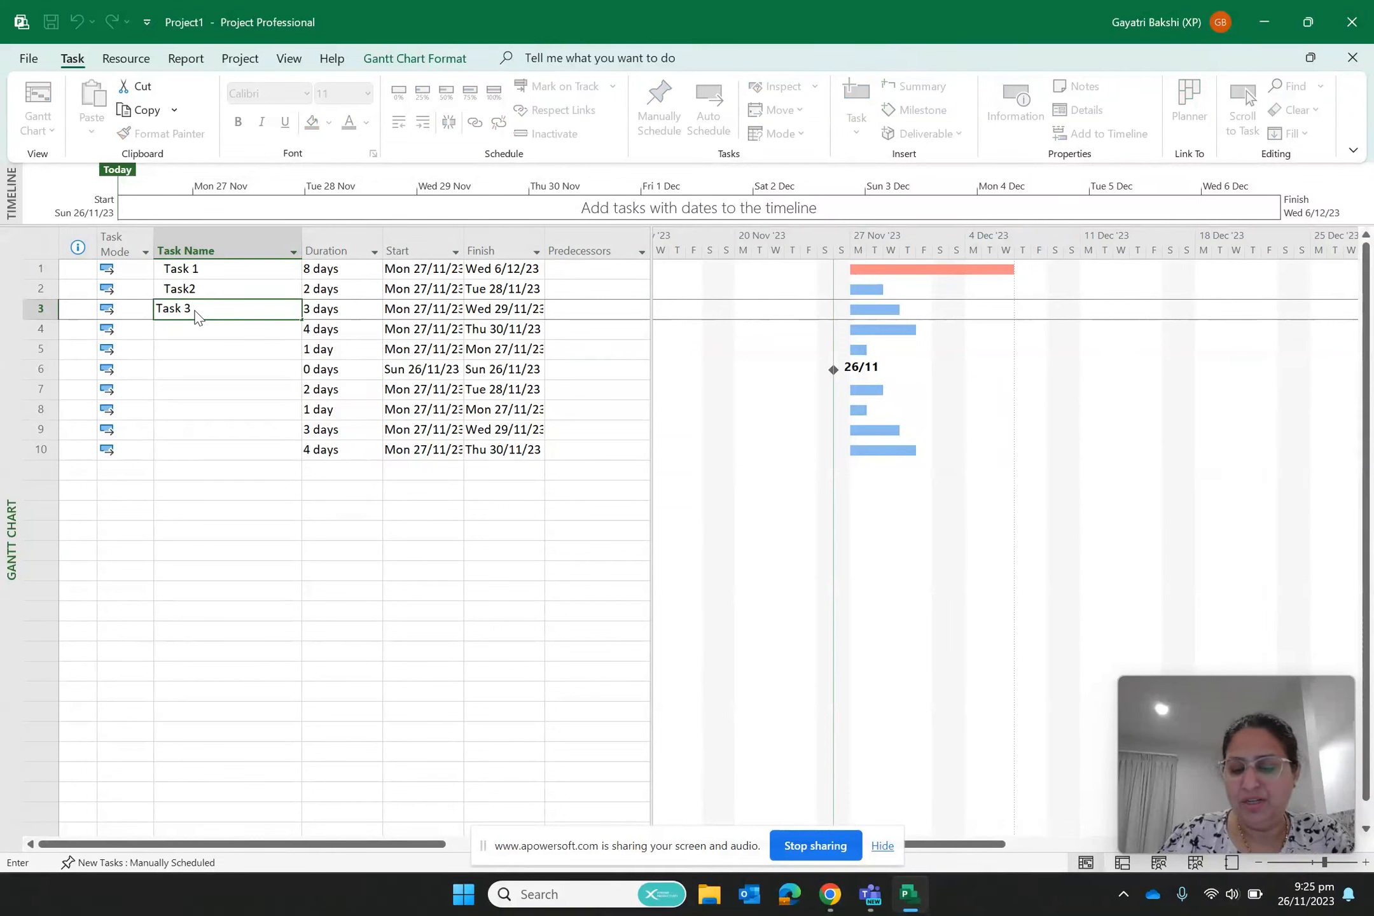
key("Return")
type("Task")
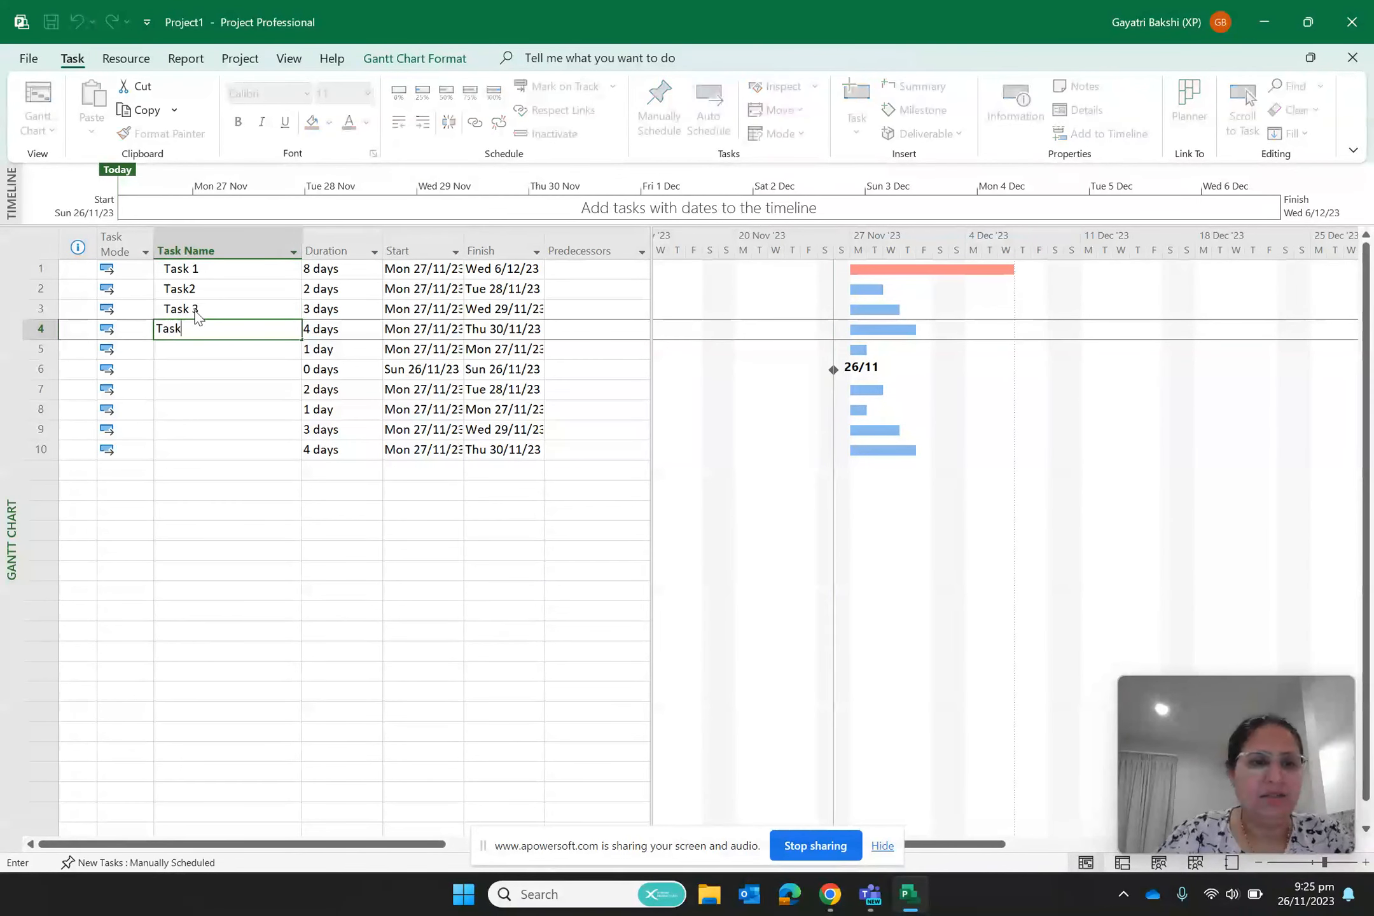
type(" 4")
key("Return")
type("Task ")
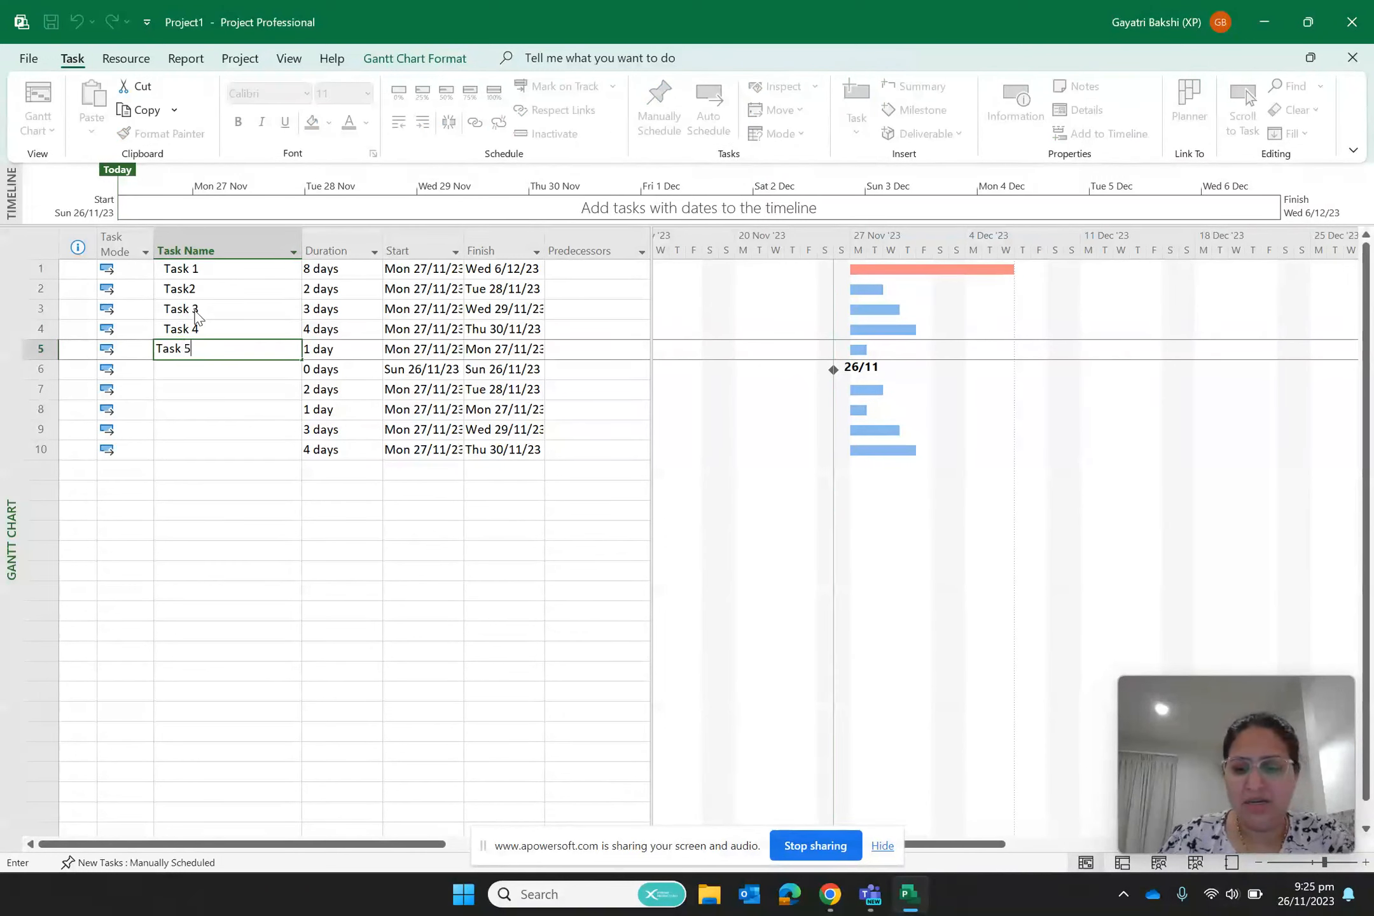
type("5")
key("Return")
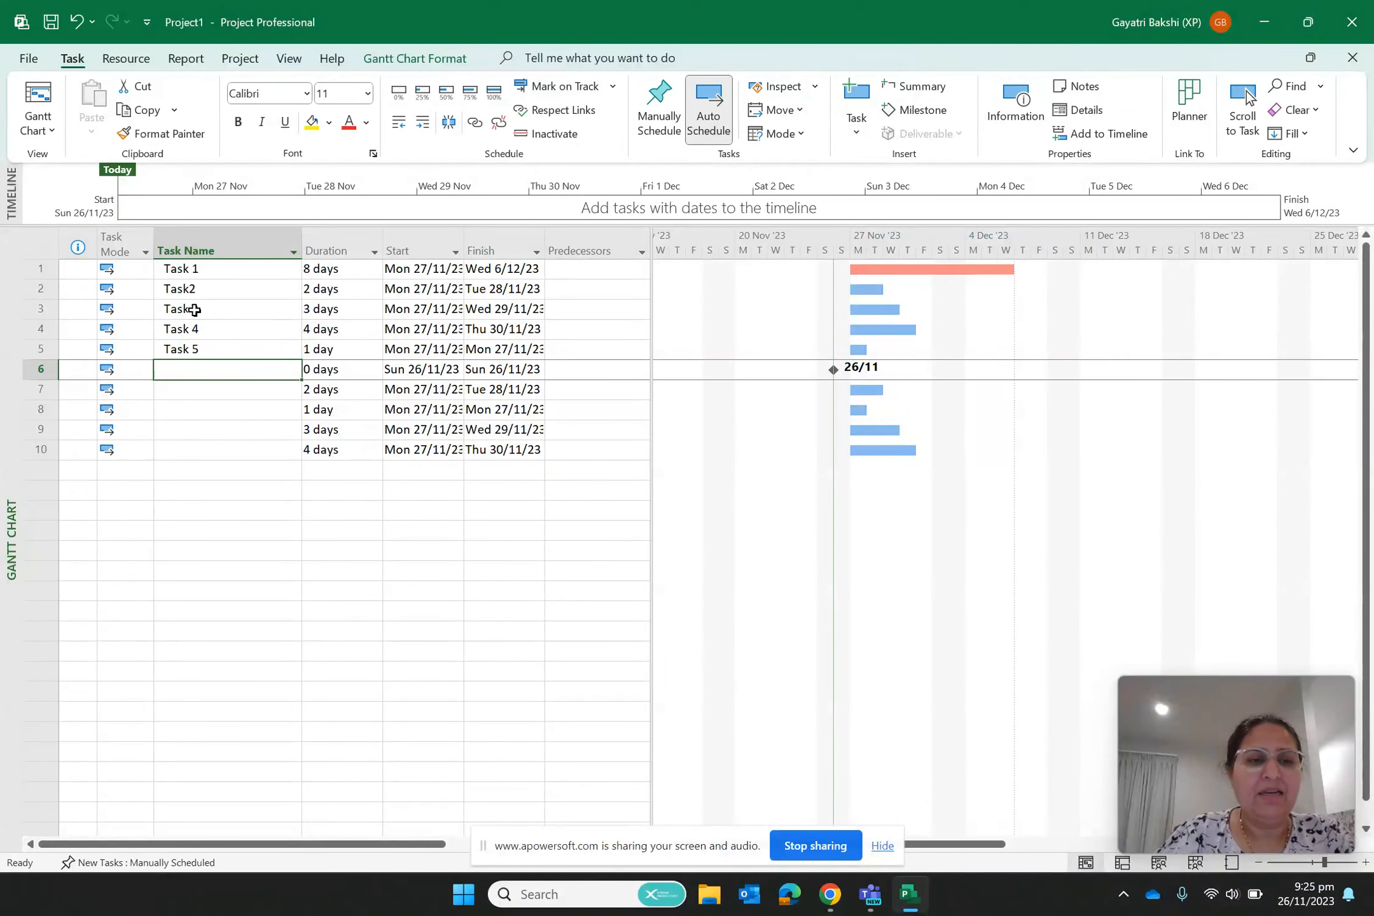
Name the zero-duration task in row 6 "Milestone 1".
type("Milestone ")
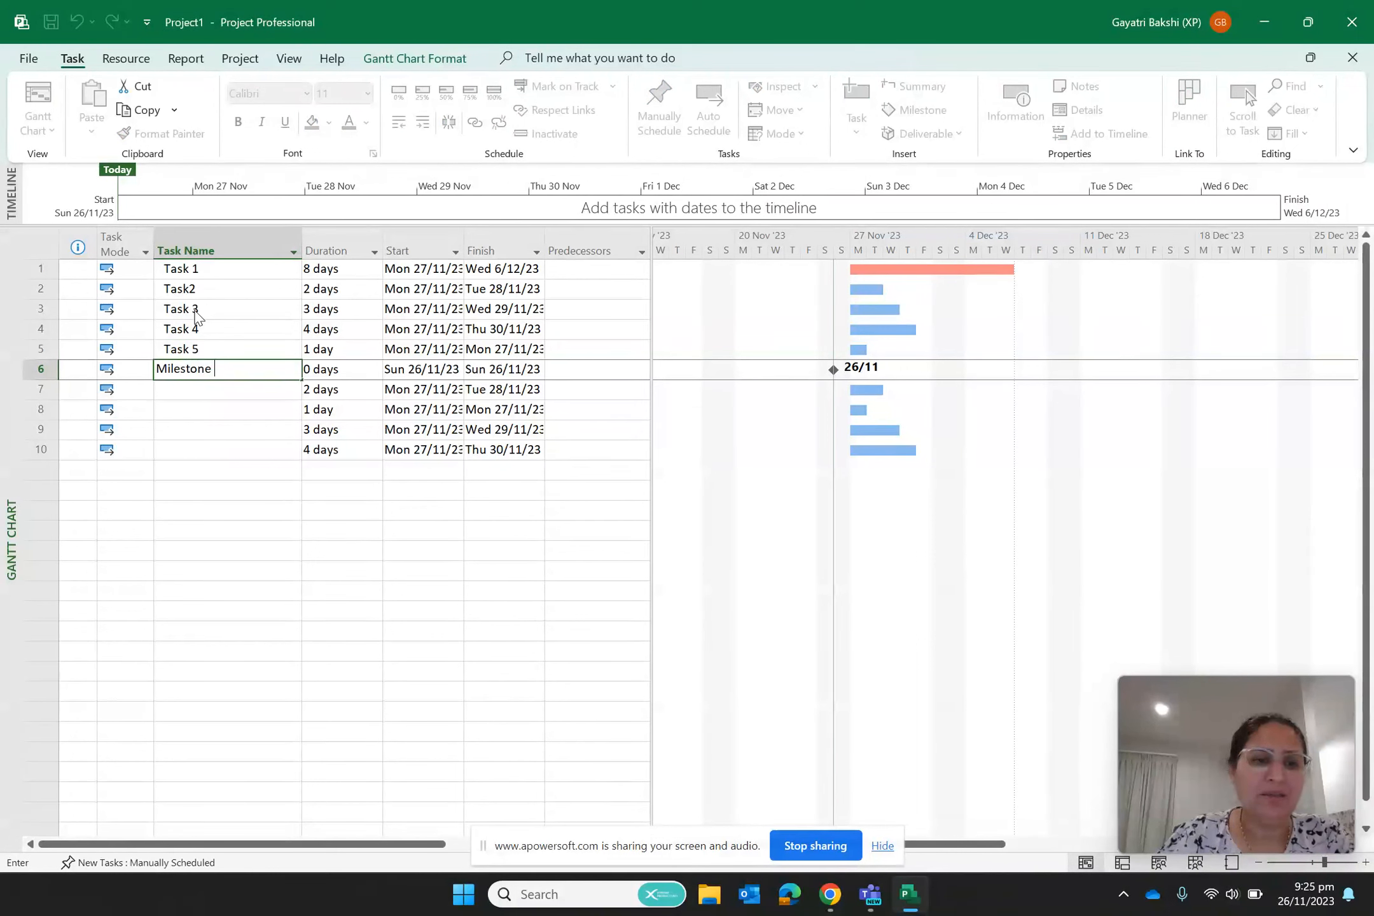
type("1")
key("Return")
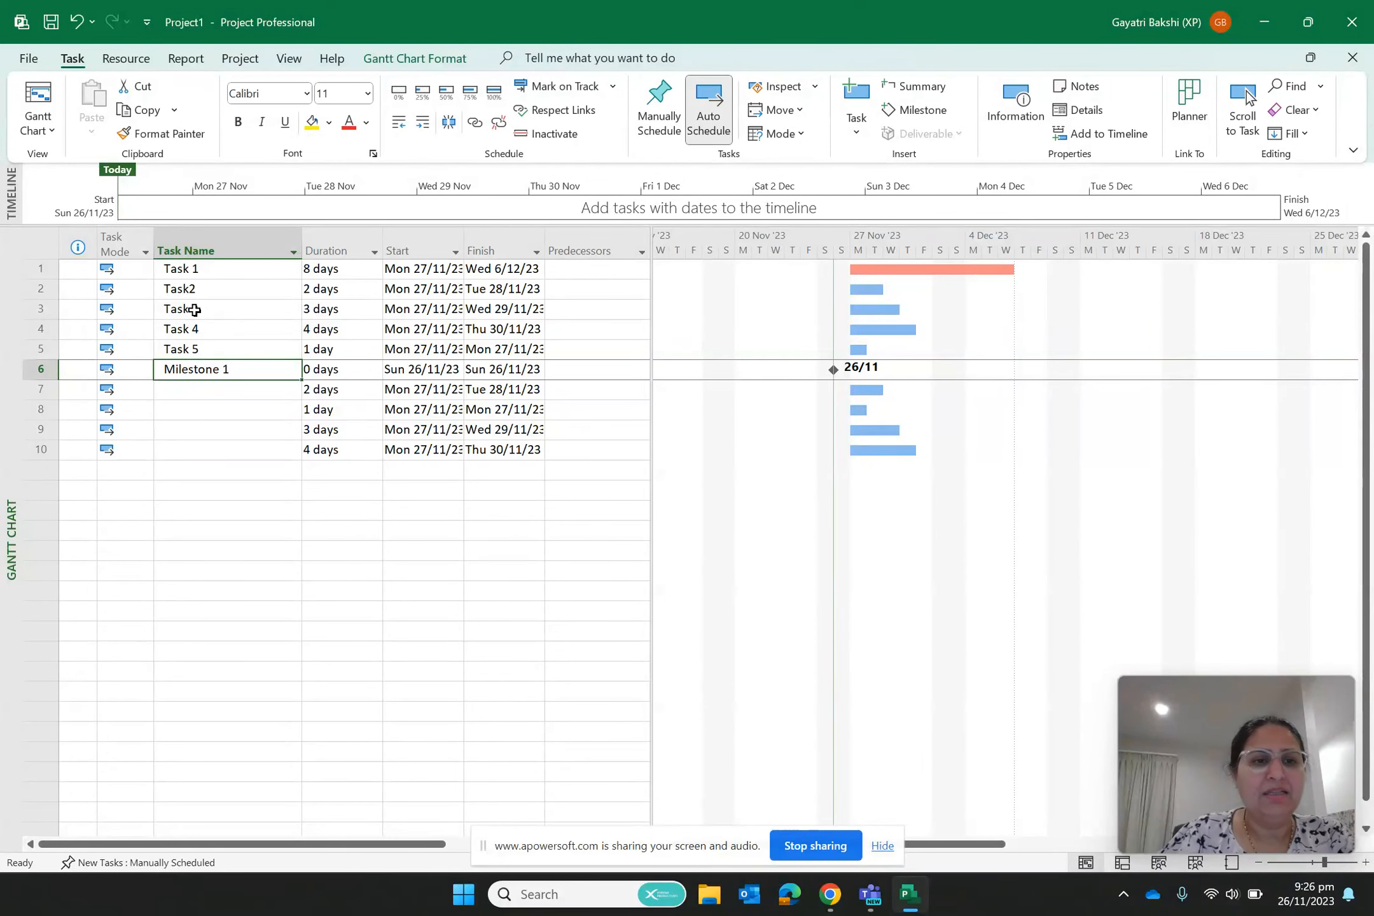
Name the tasks in rows 7 to 10 "Task 6", "Task 7", "Task 8" and "Task 9".
key("Down")
type("Task 6")
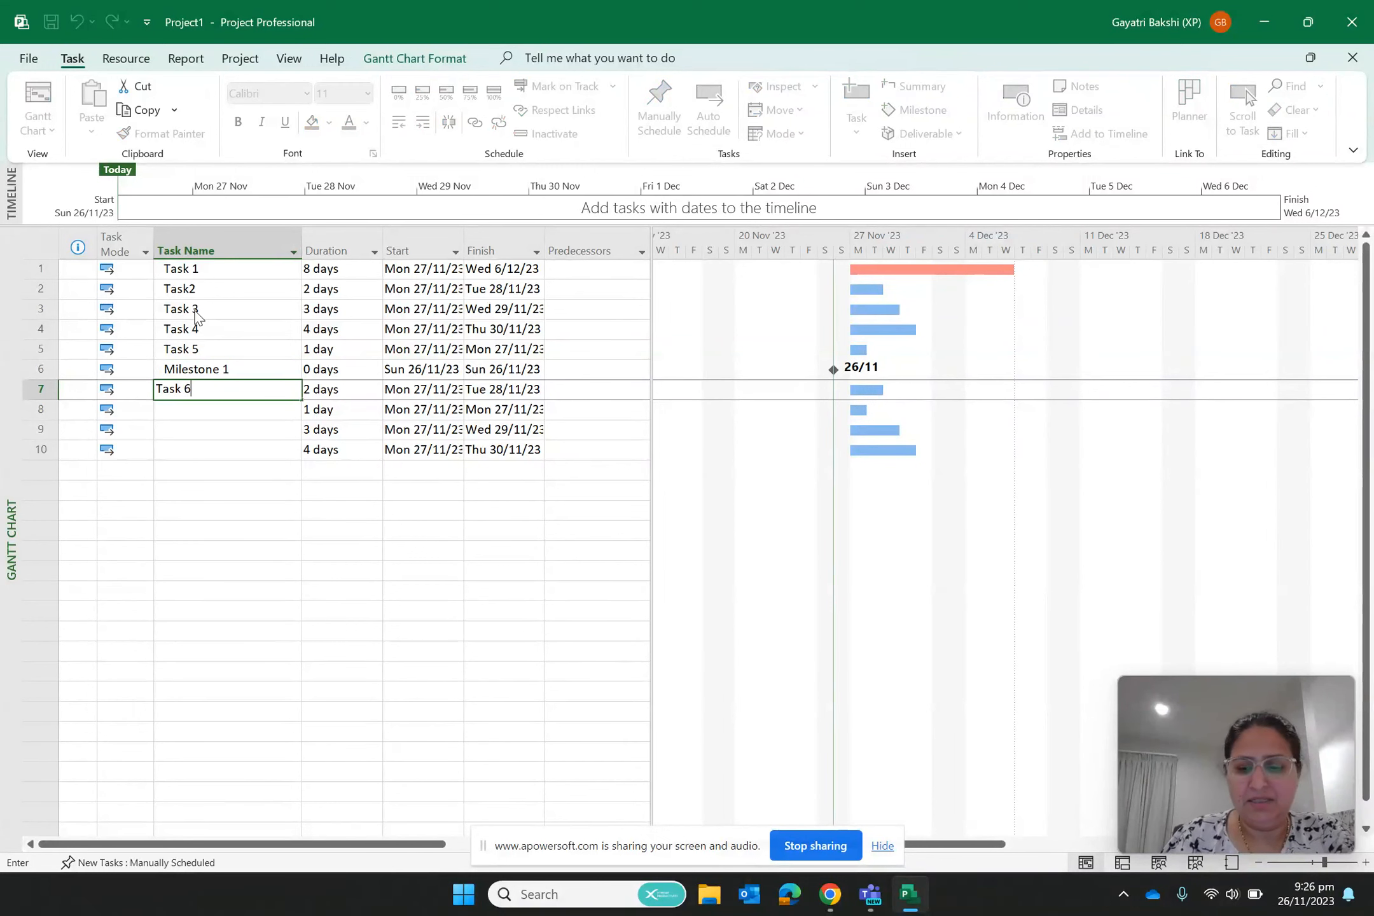
key("Return")
type("Task 7")
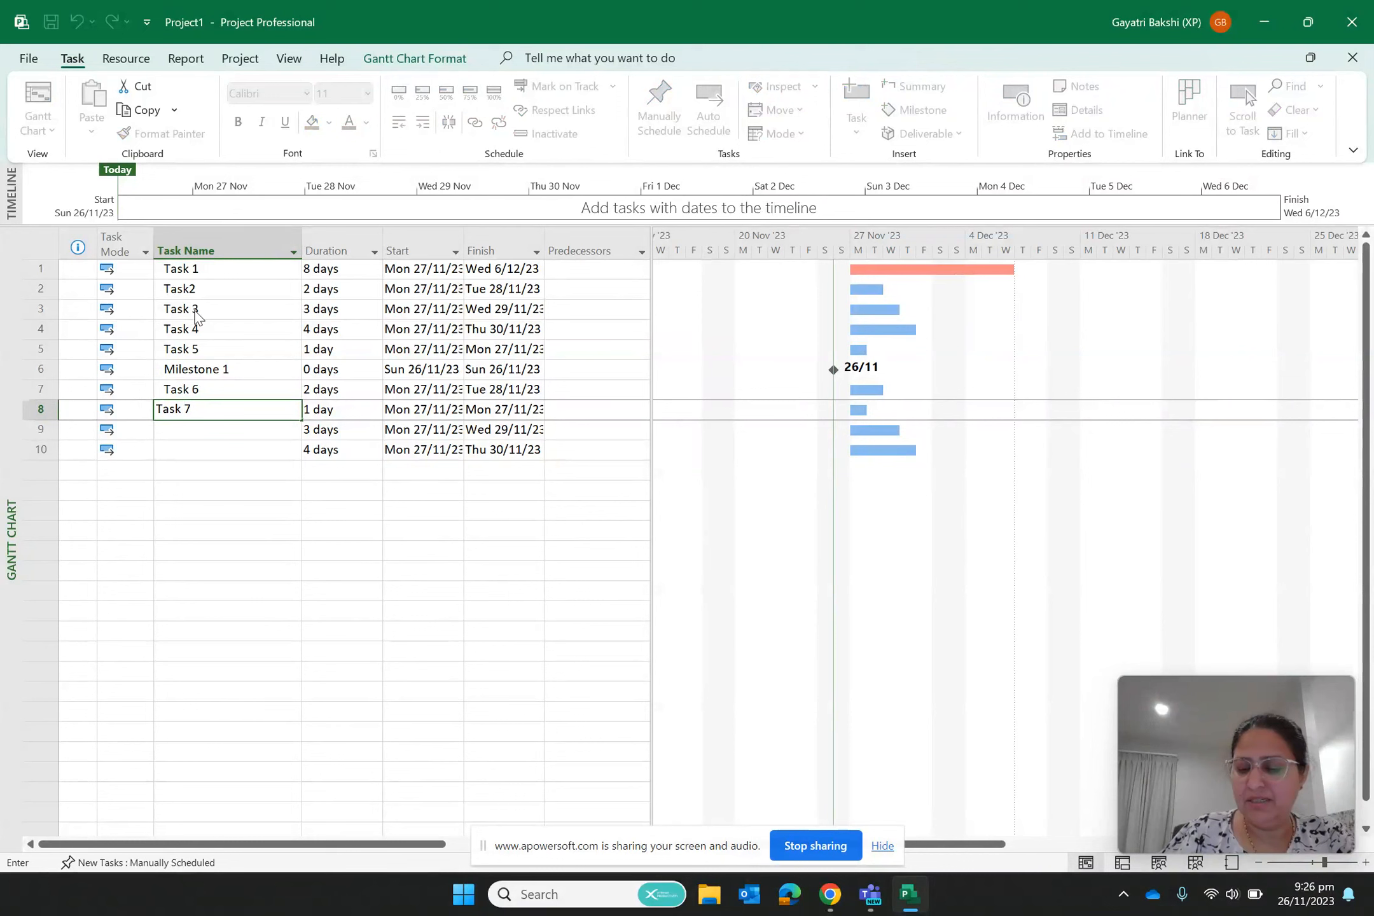
key("Return")
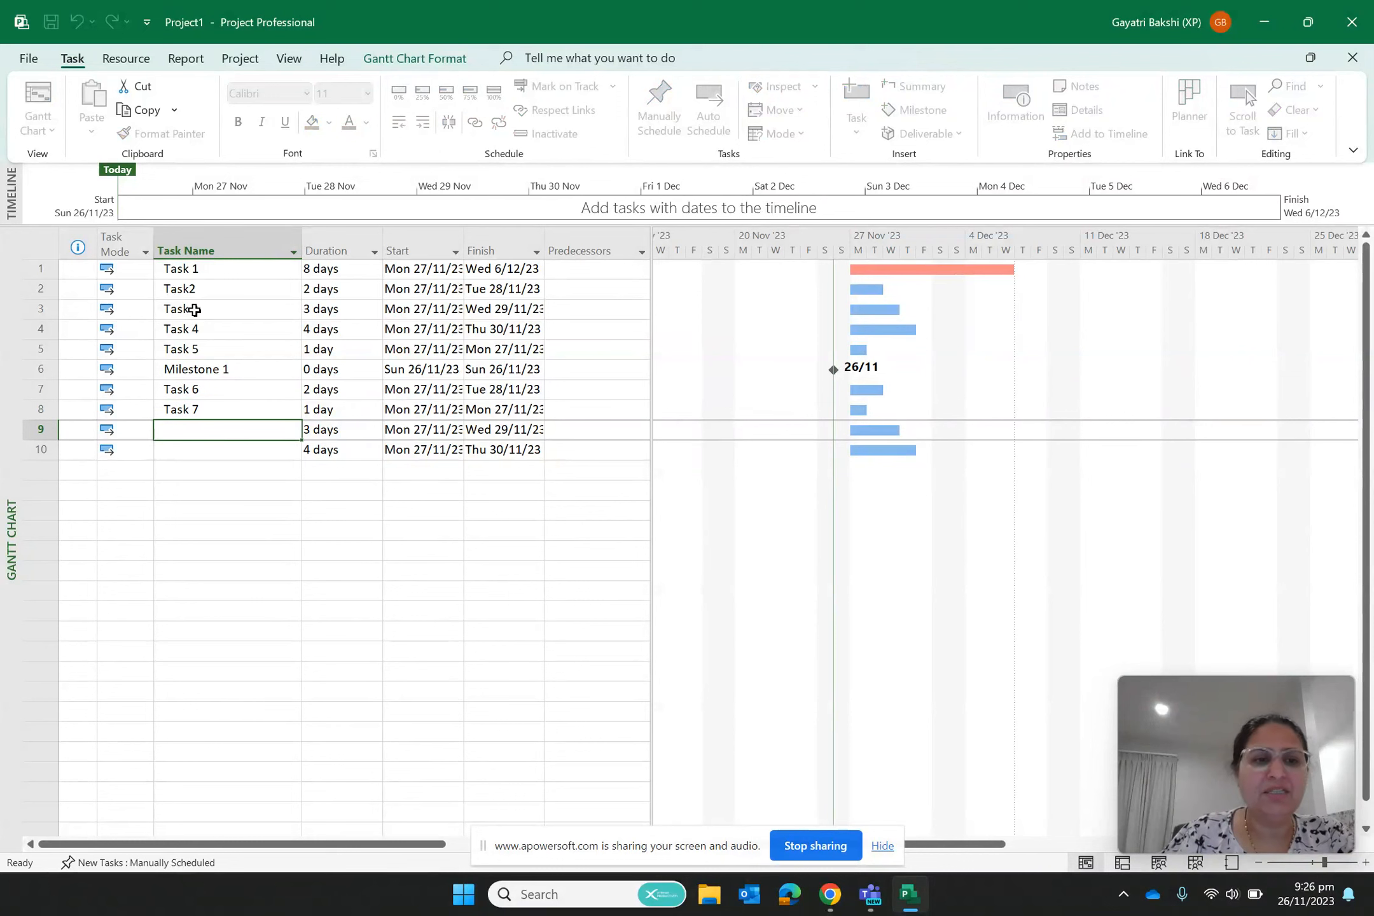
type("Task 8")
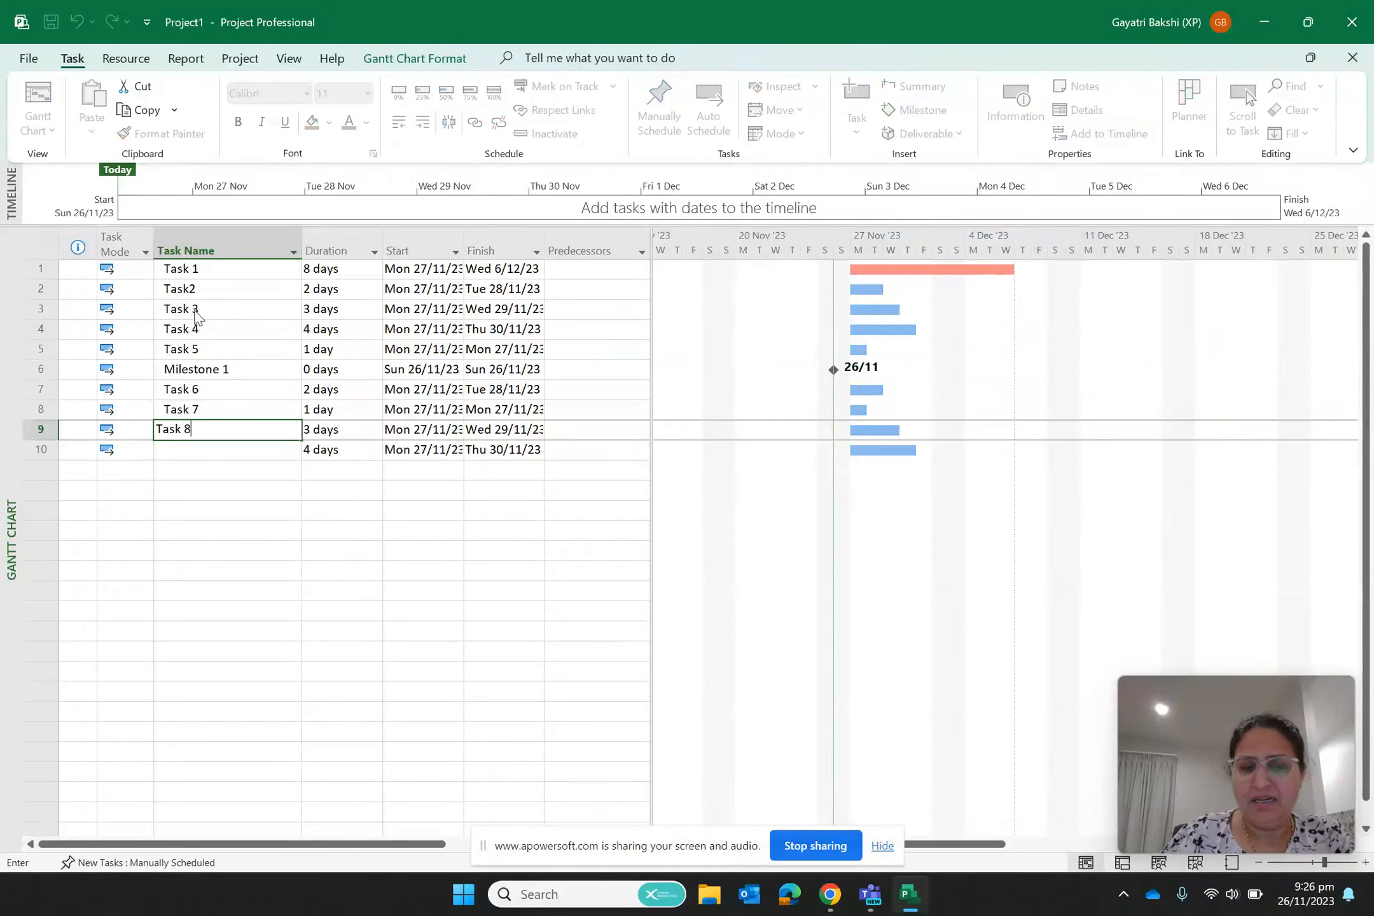
key("Return")
type("Taks")
key("BackSpace")
key("BackSpace")
type("sk 9")
key("Return")
Add a new task named "Milestone 2" in row 11 below Task 9.
type("Milestone ")
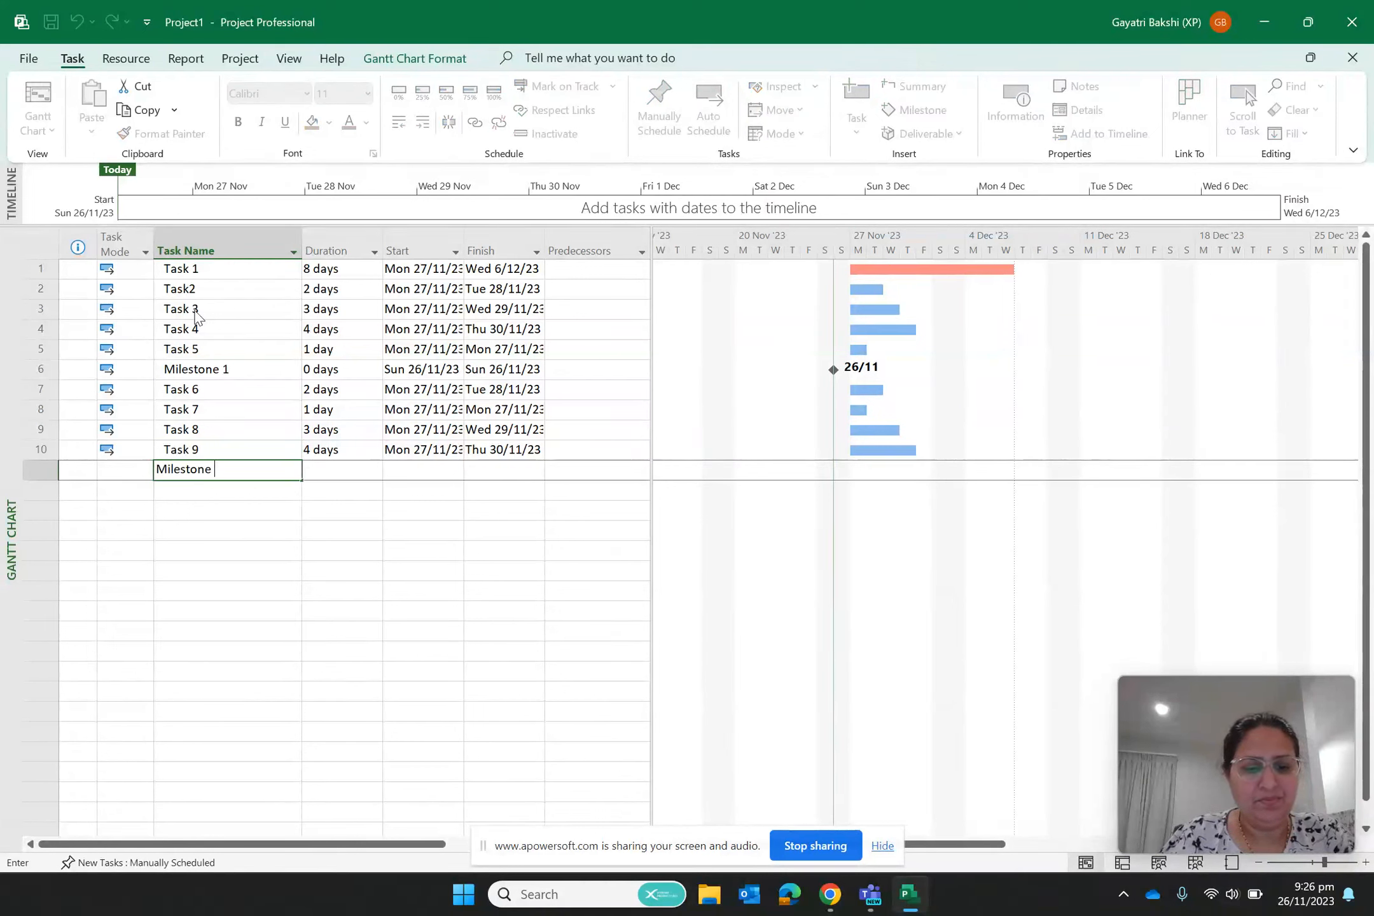
type("2")
left_click(191, 550)
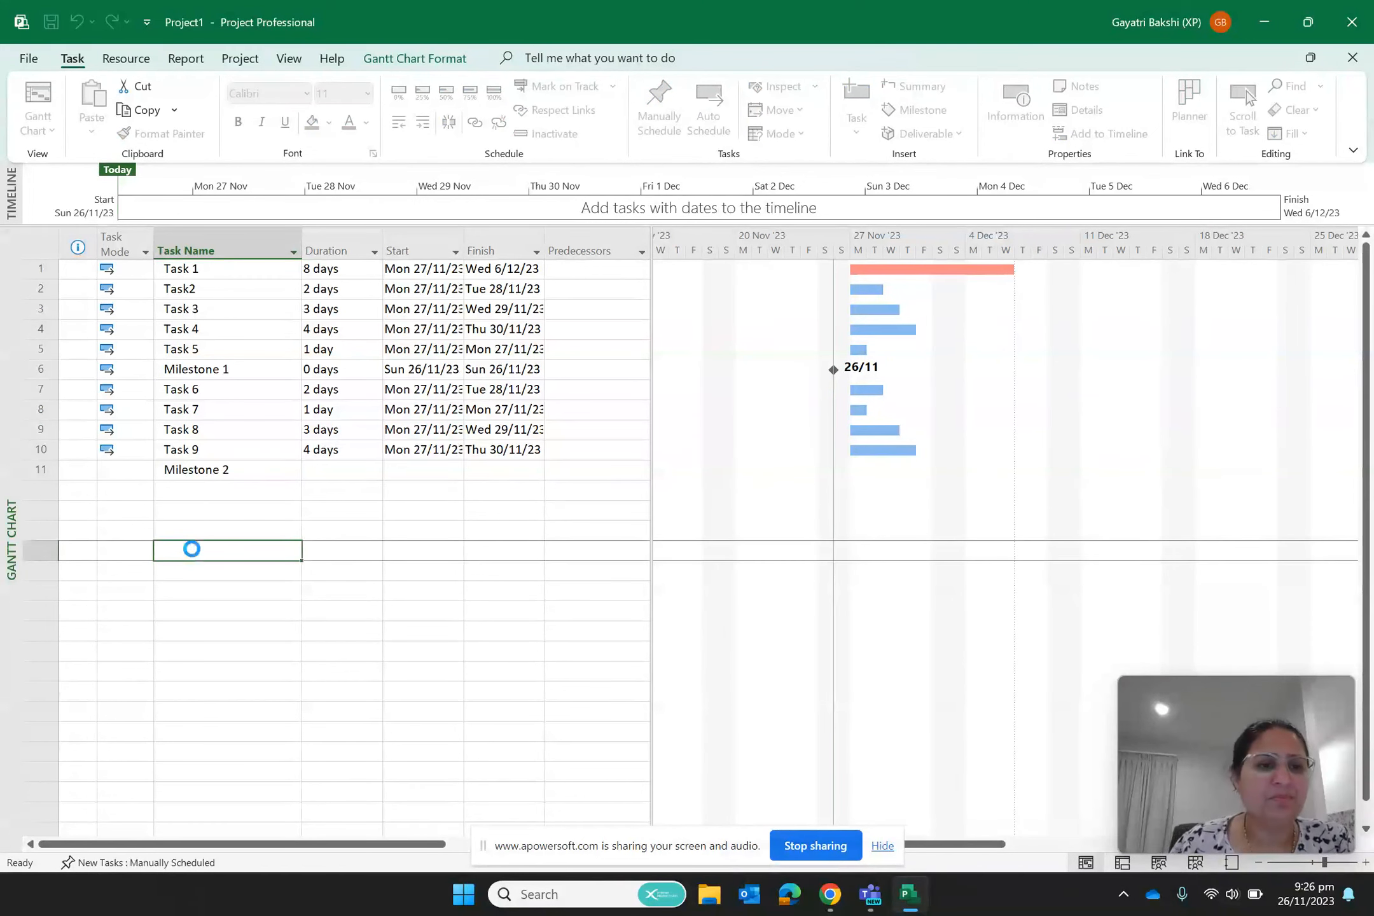
Switch Milestone 2 to Auto Scheduled and set its duration to 0 days.
left_click(127, 471)
left_click(146, 471)
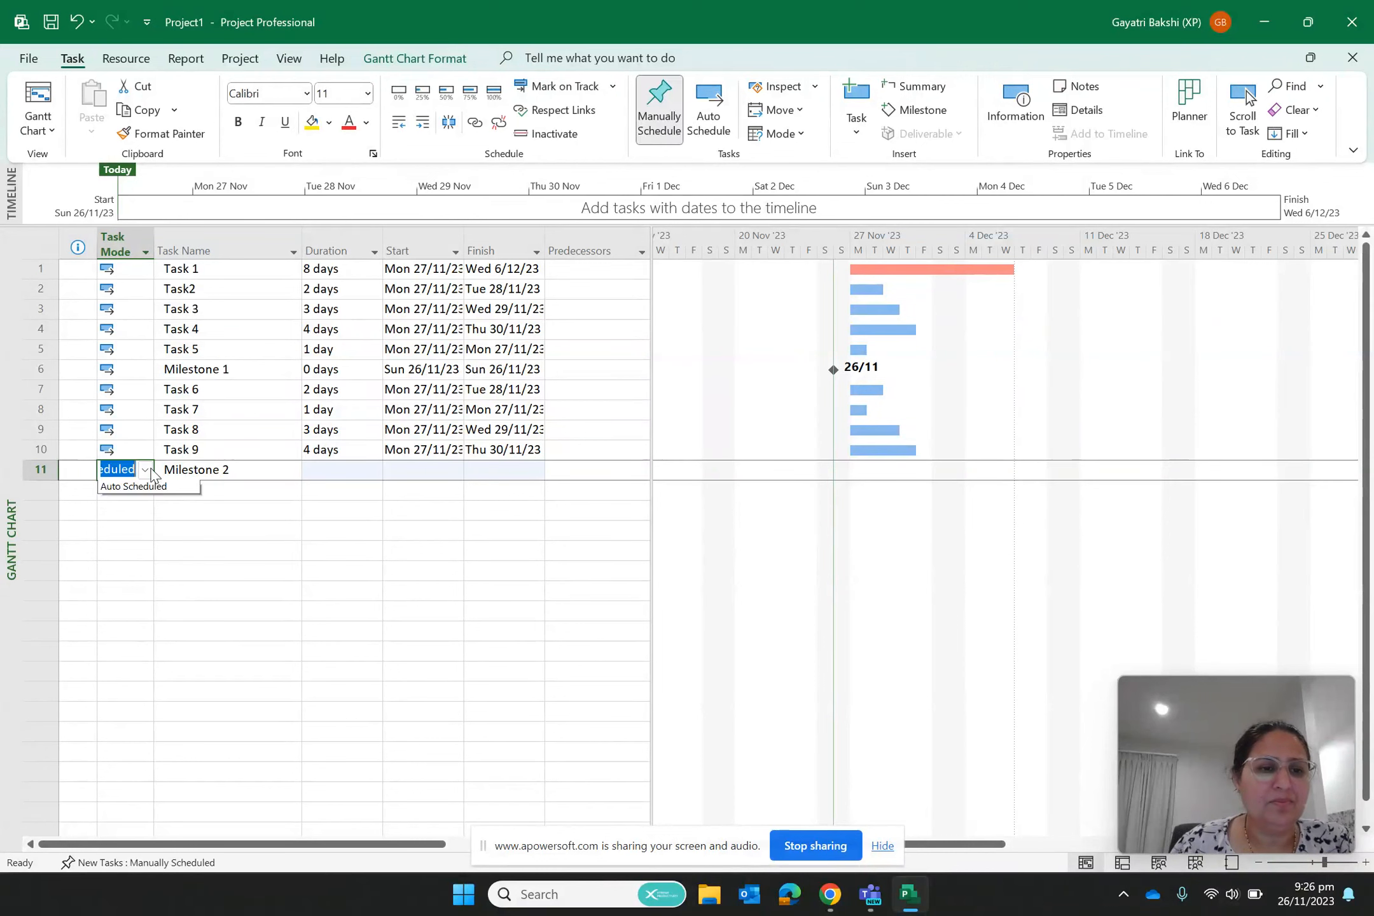
left_click(134, 501)
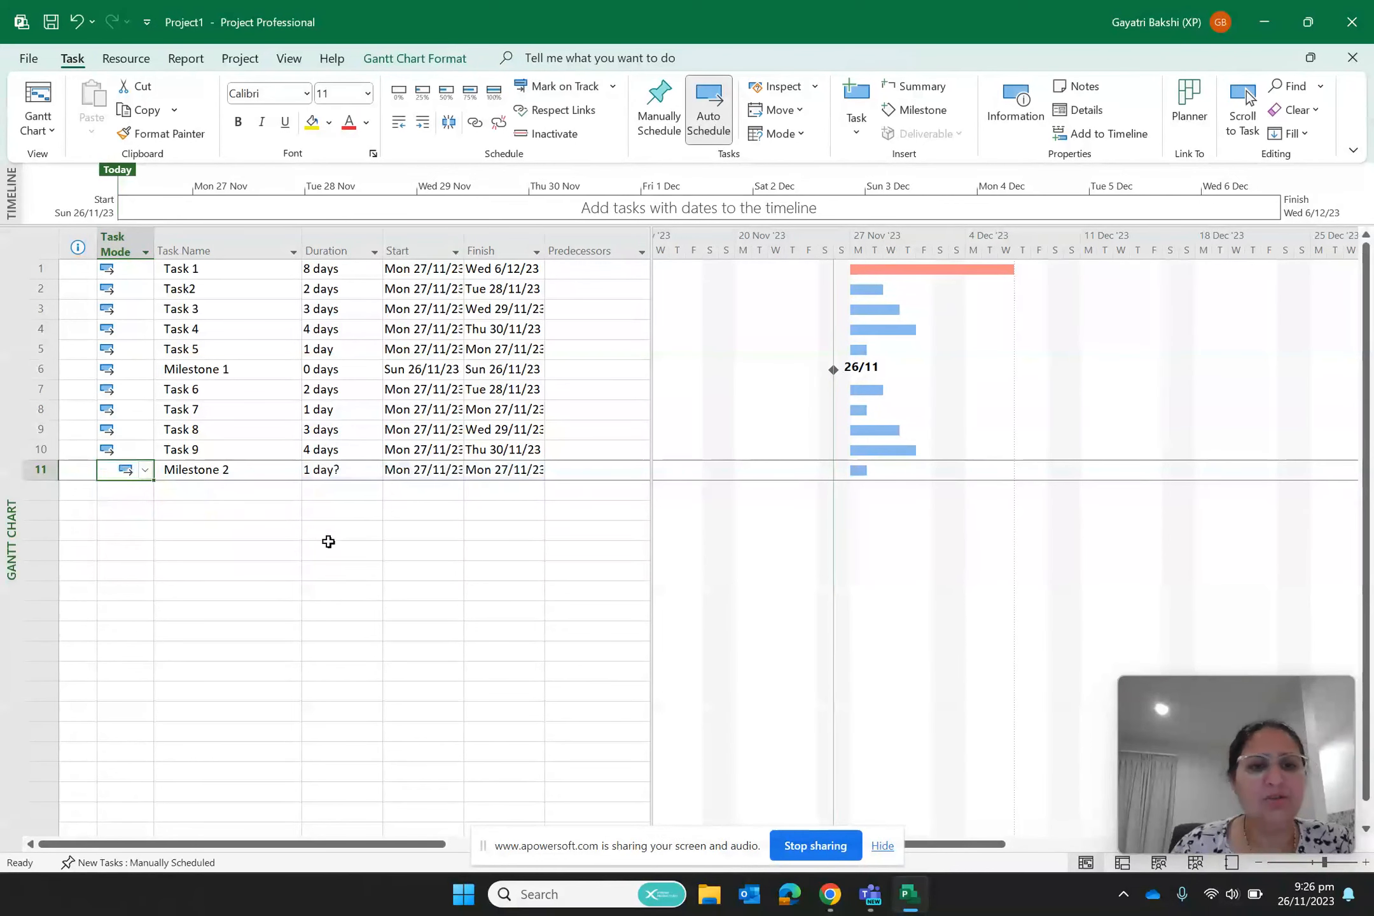
left_click(357, 476)
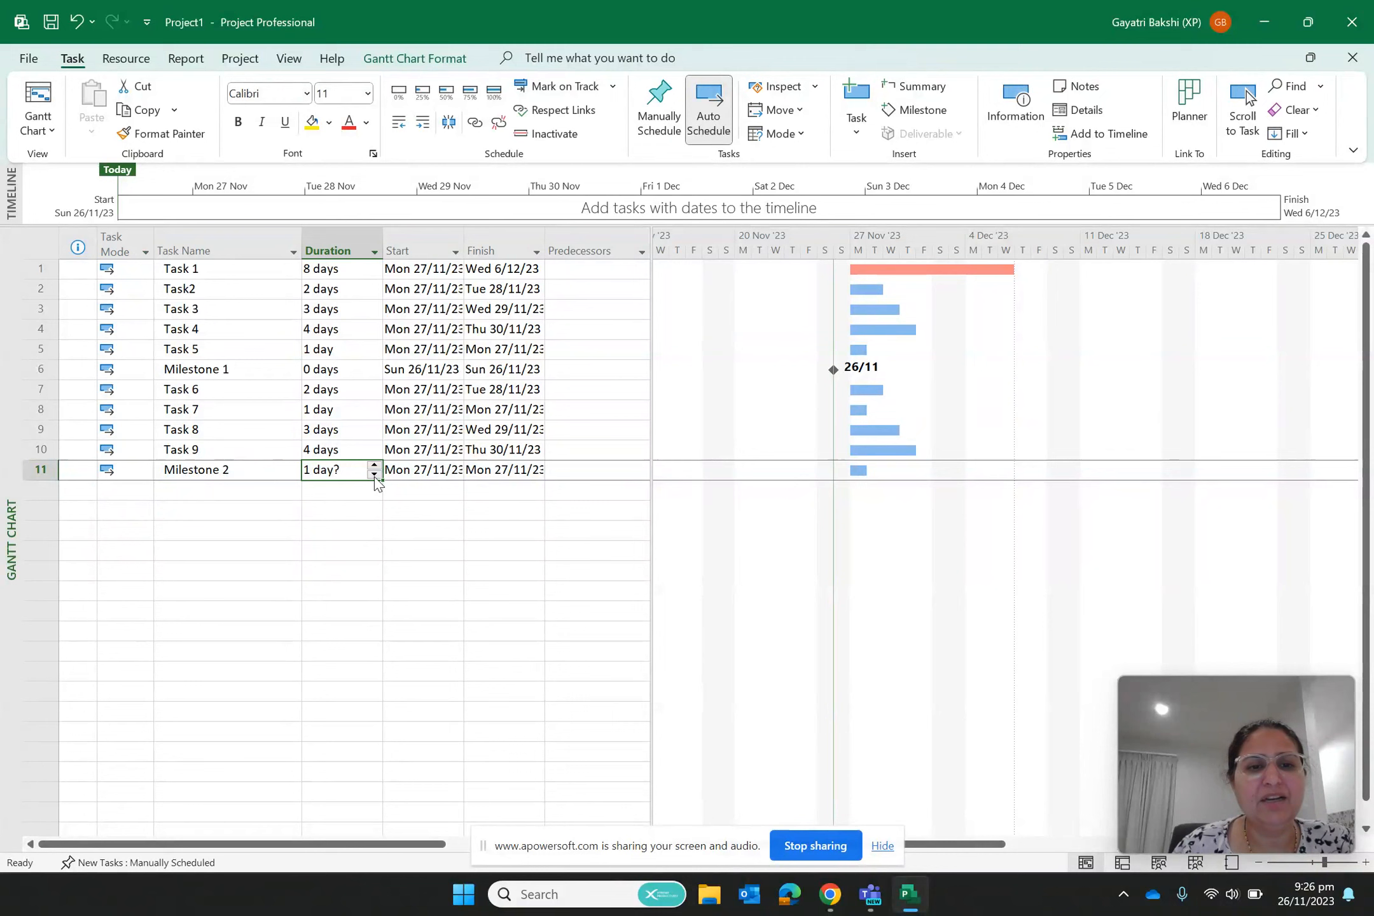
left_click(374, 475)
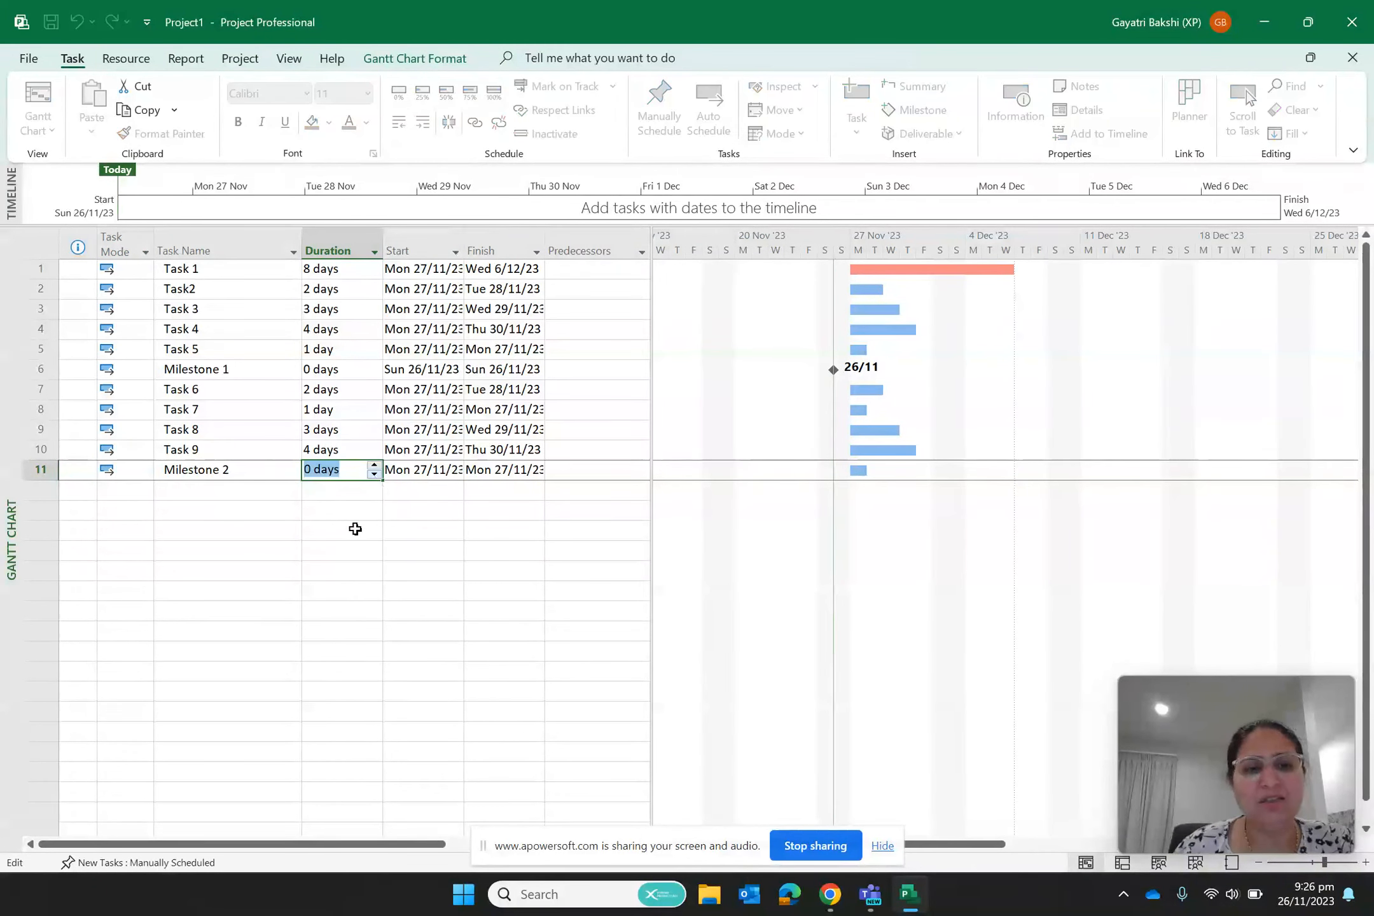
left_click(355, 533)
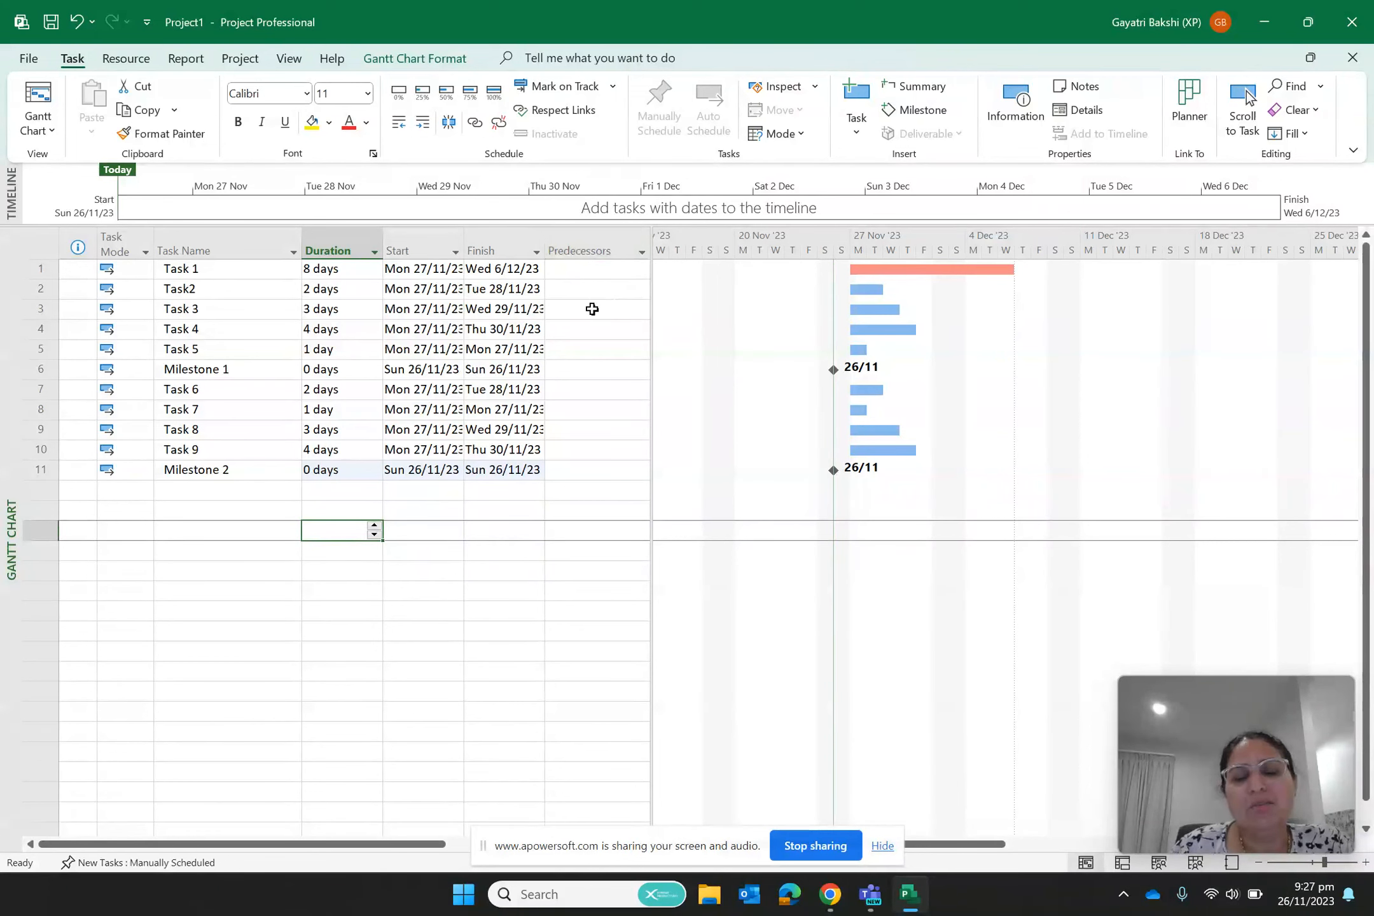
Widen the task table beside the Gantt chart and enter 1 as the predecessor of Task2.
left_click_drag(651, 308, 715, 308)
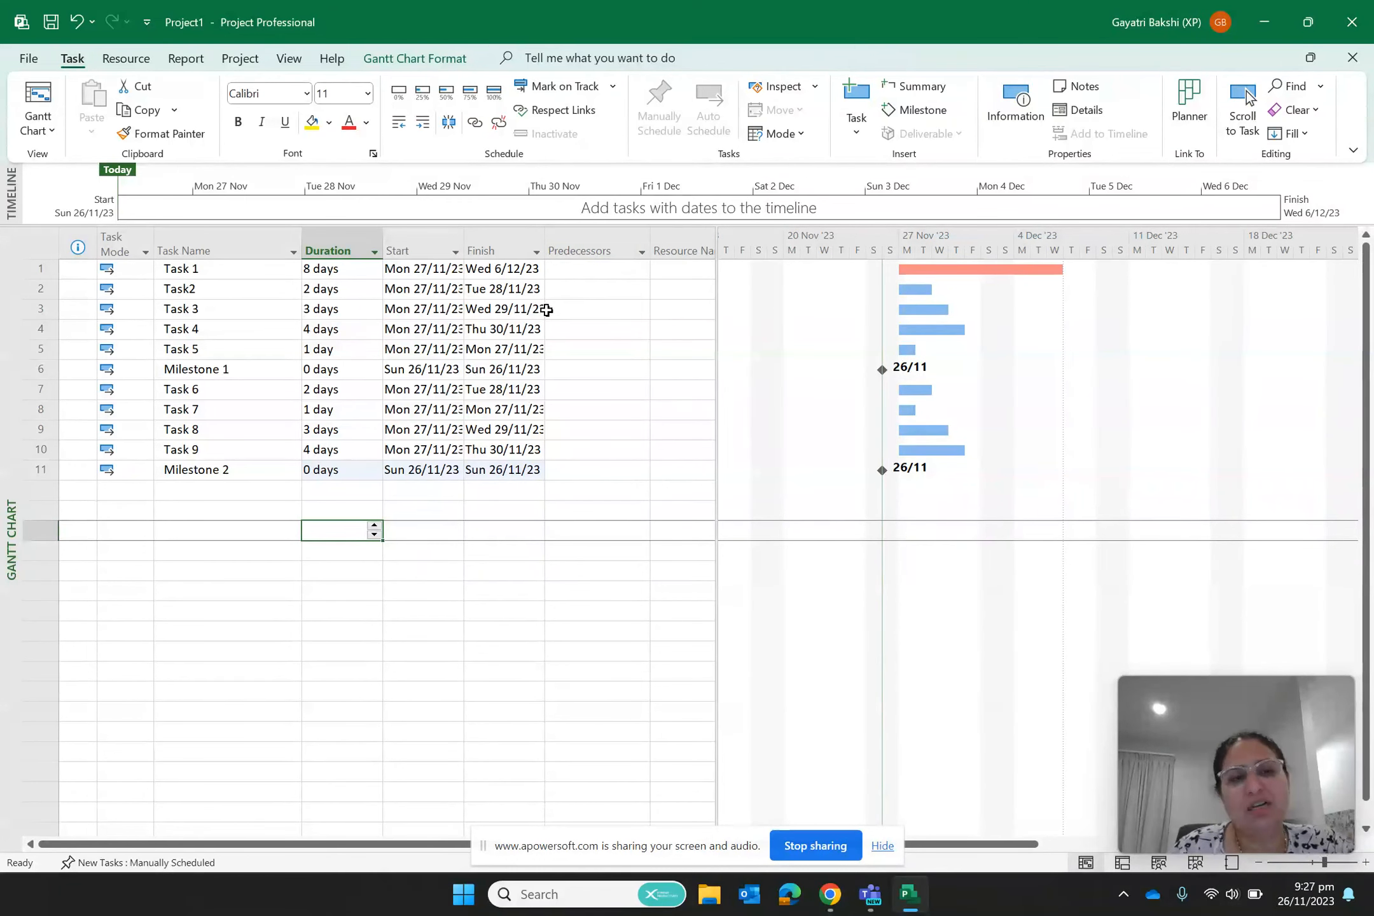
left_click(576, 292)
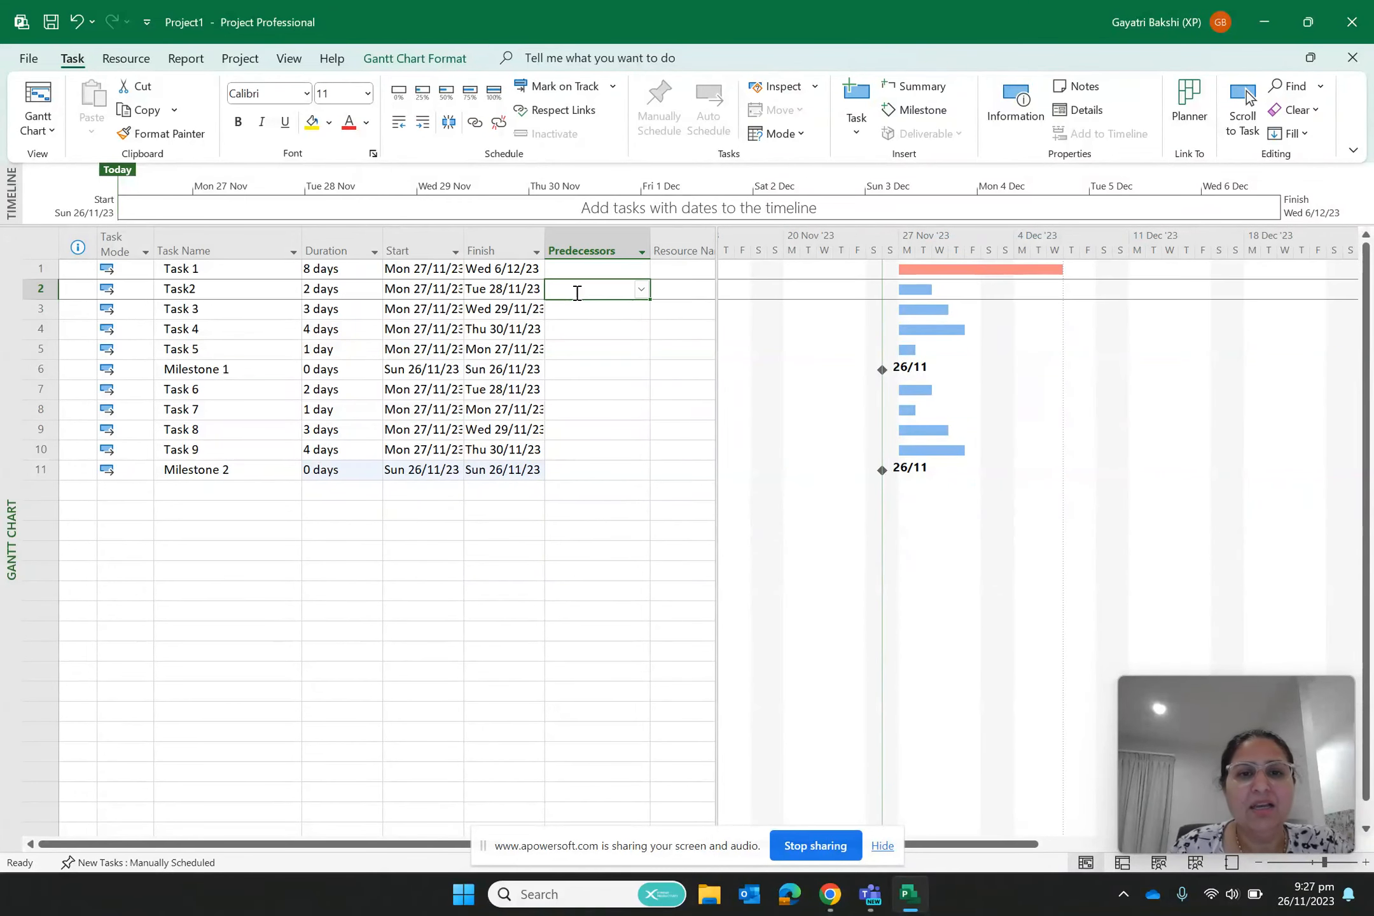
type("1")
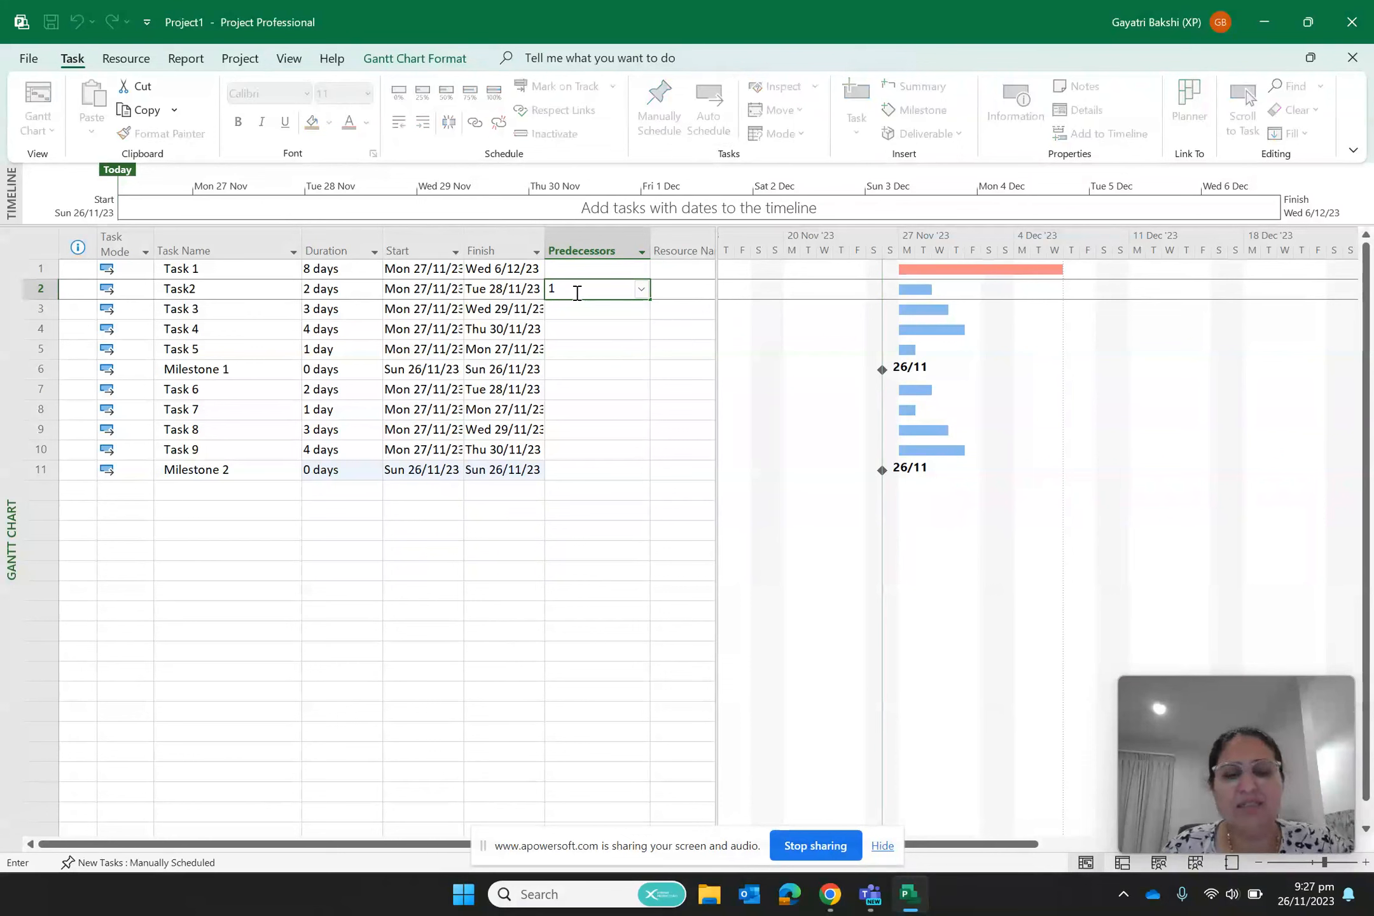
left_click(591, 332)
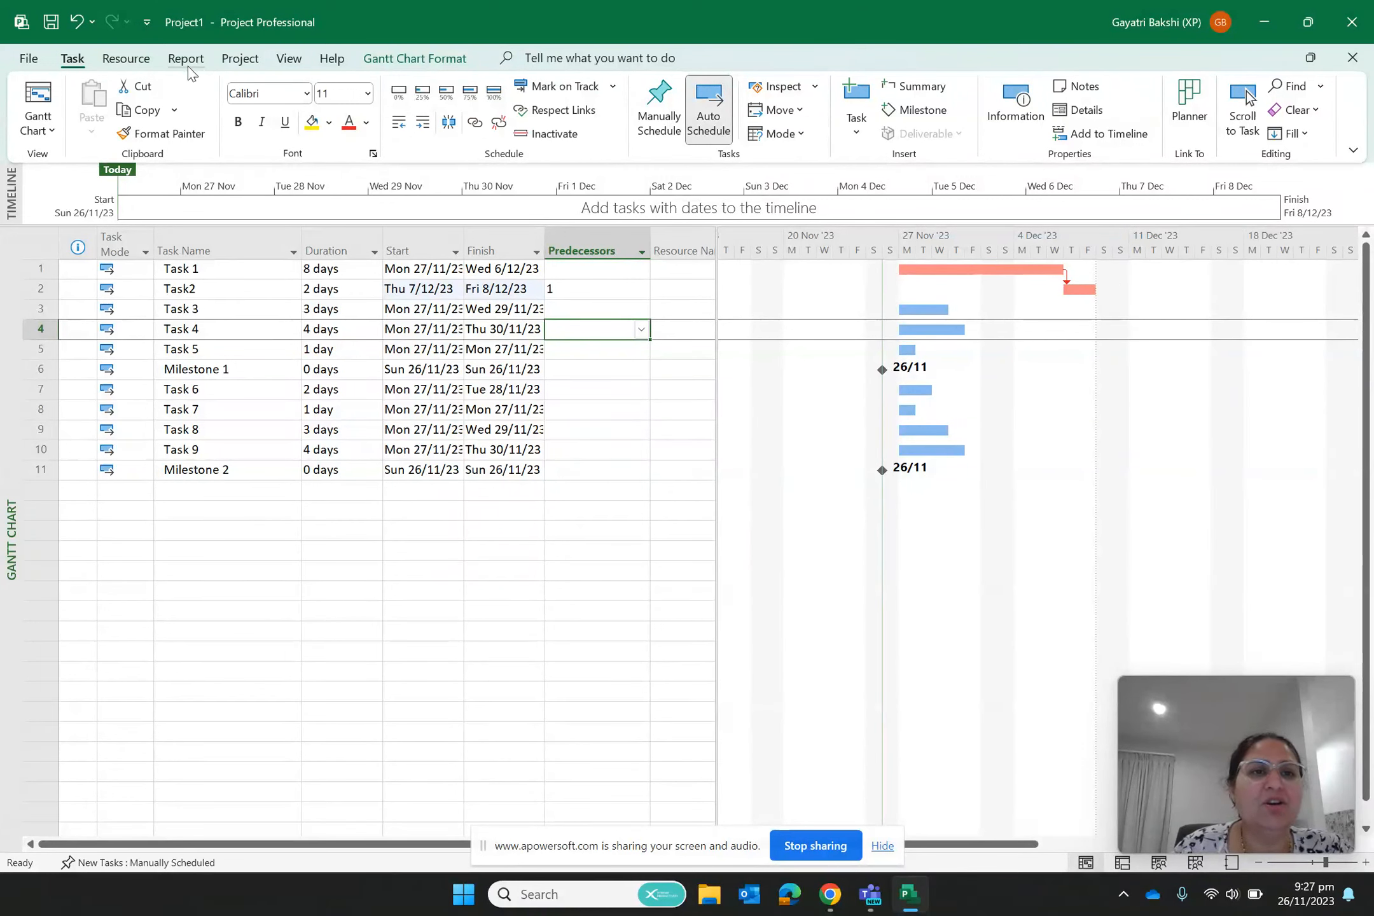
left_click(242, 60)
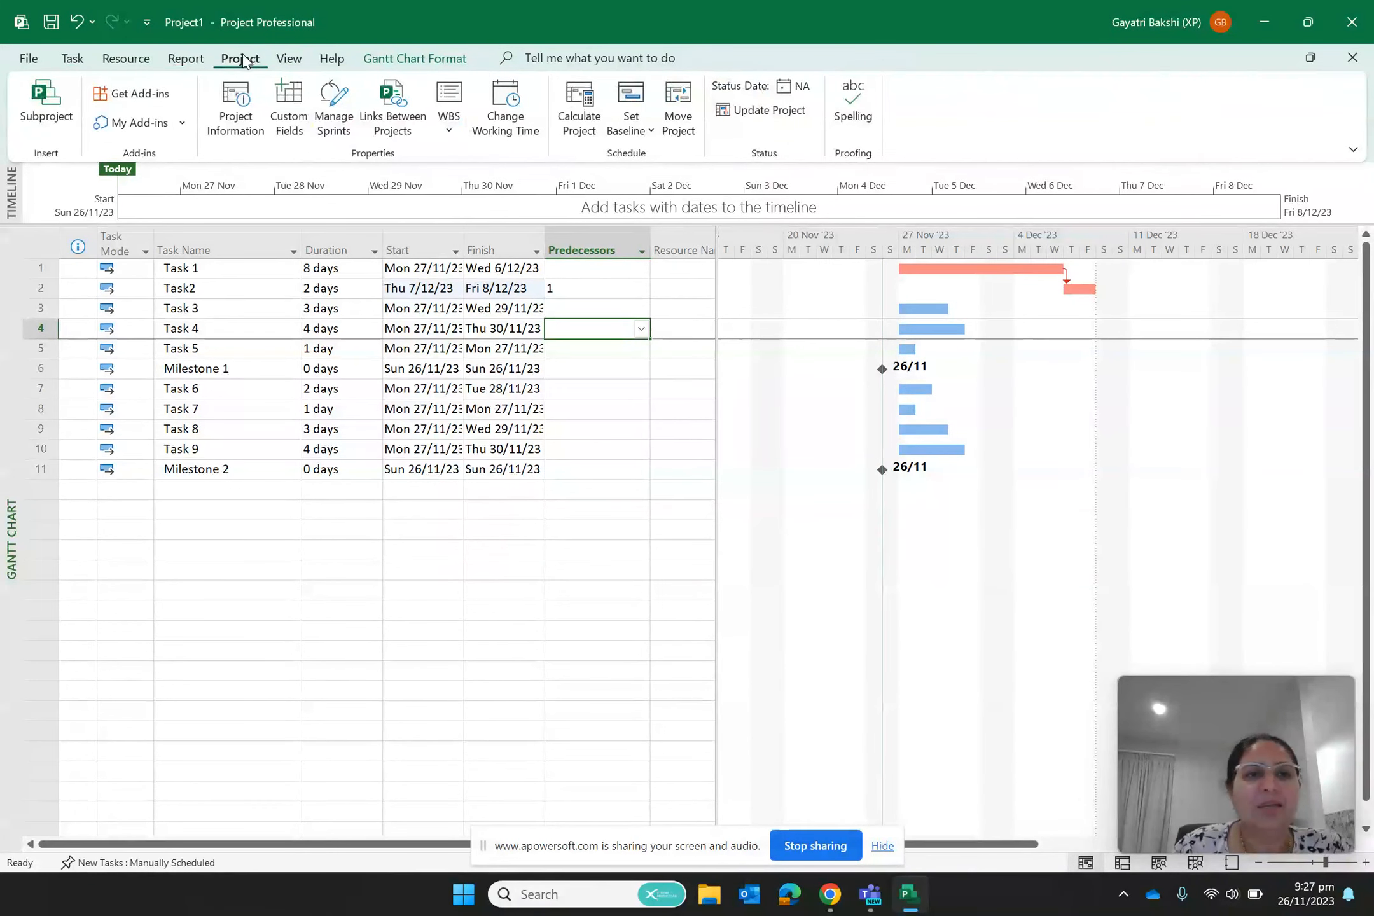
left_click(135, 66)
left_click(73, 62)
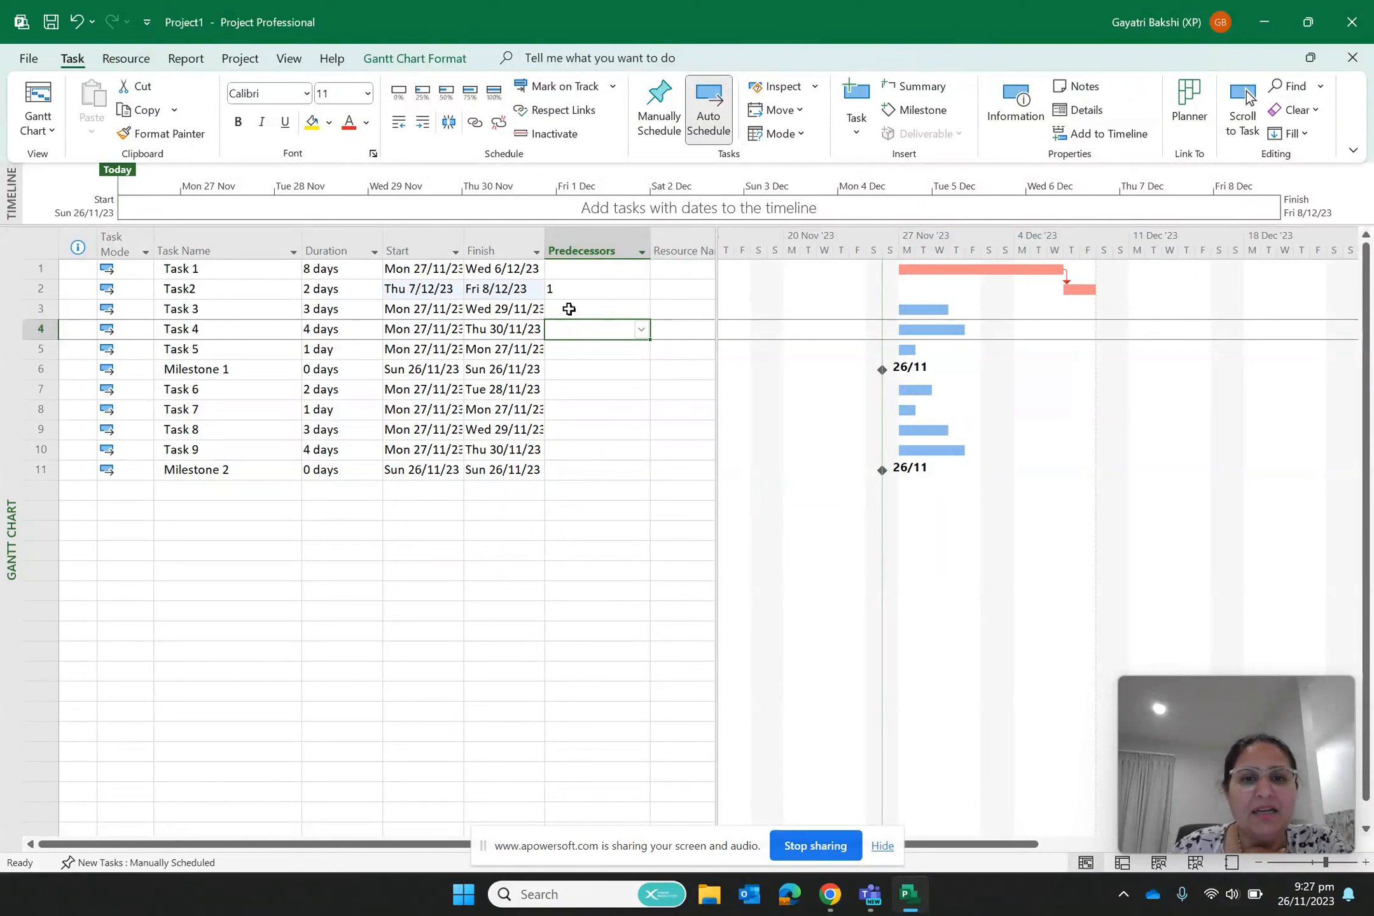
Set a 3-day lag on the Finish-to-Start link from Task 1 to Task2.
left_click(569, 309)
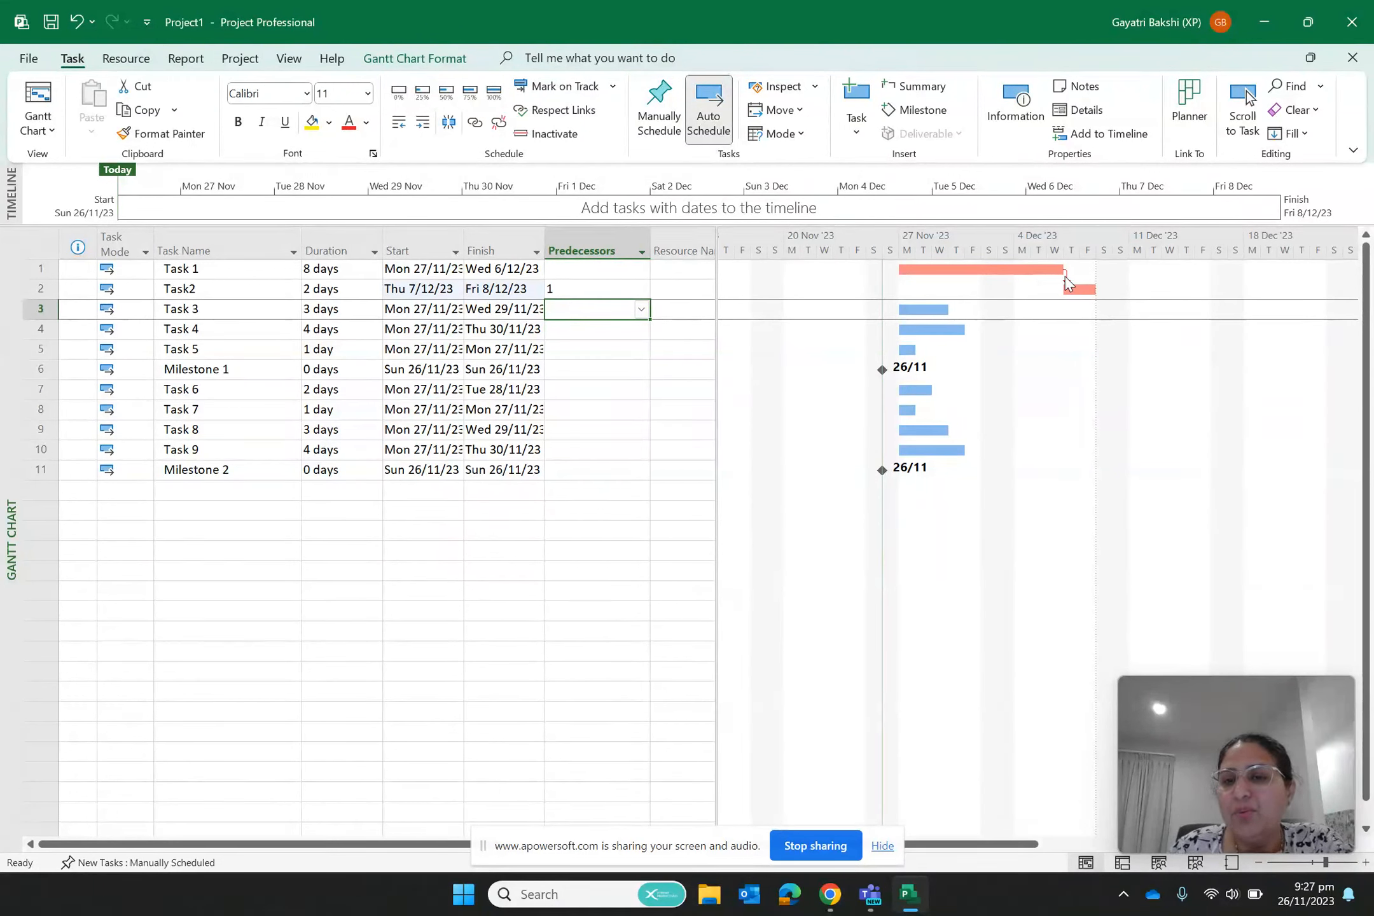
mouse_move(1068, 289)
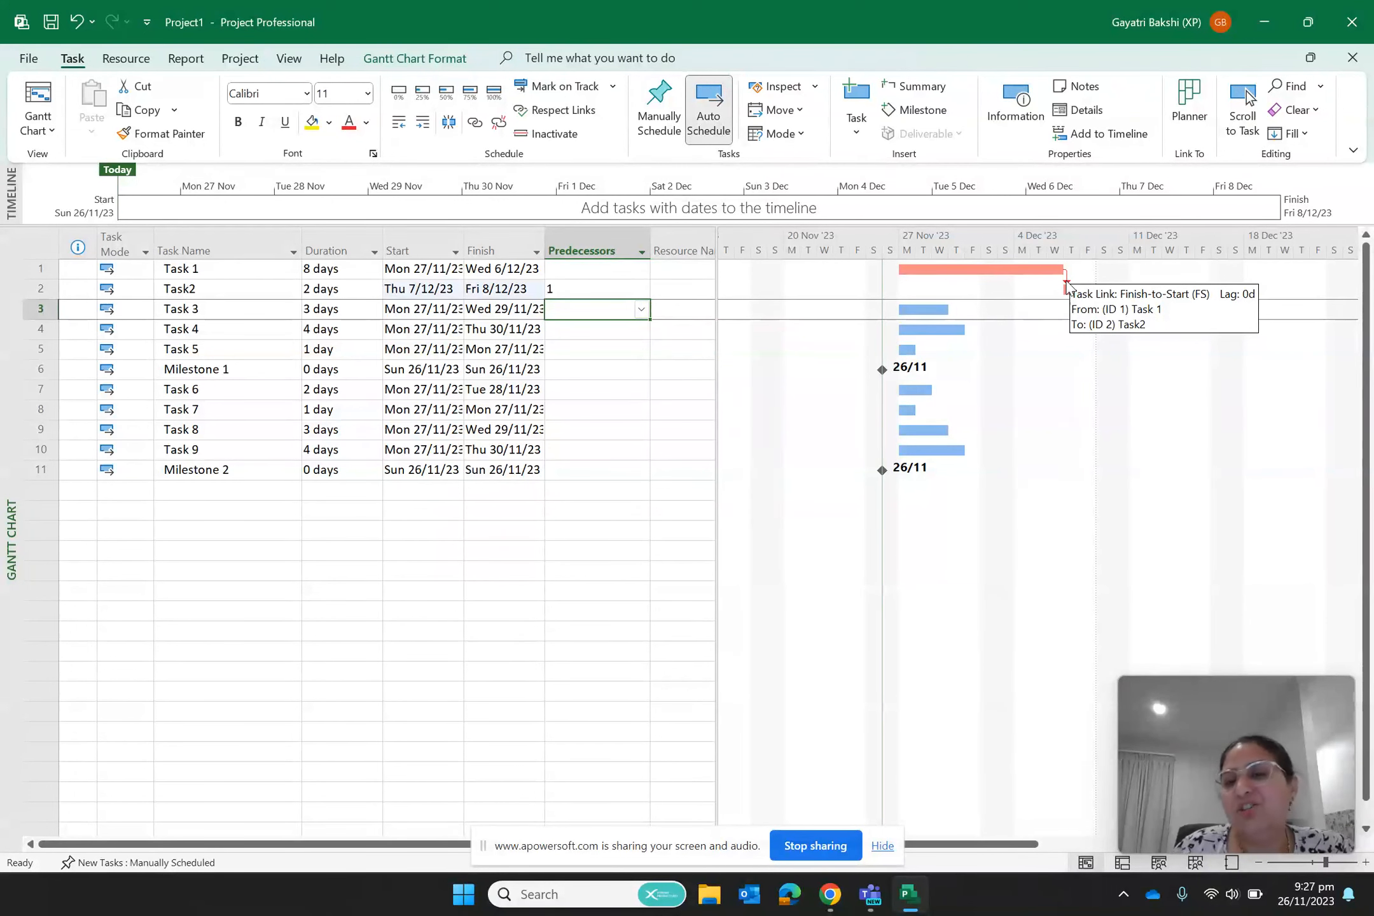
double_click(1068, 290)
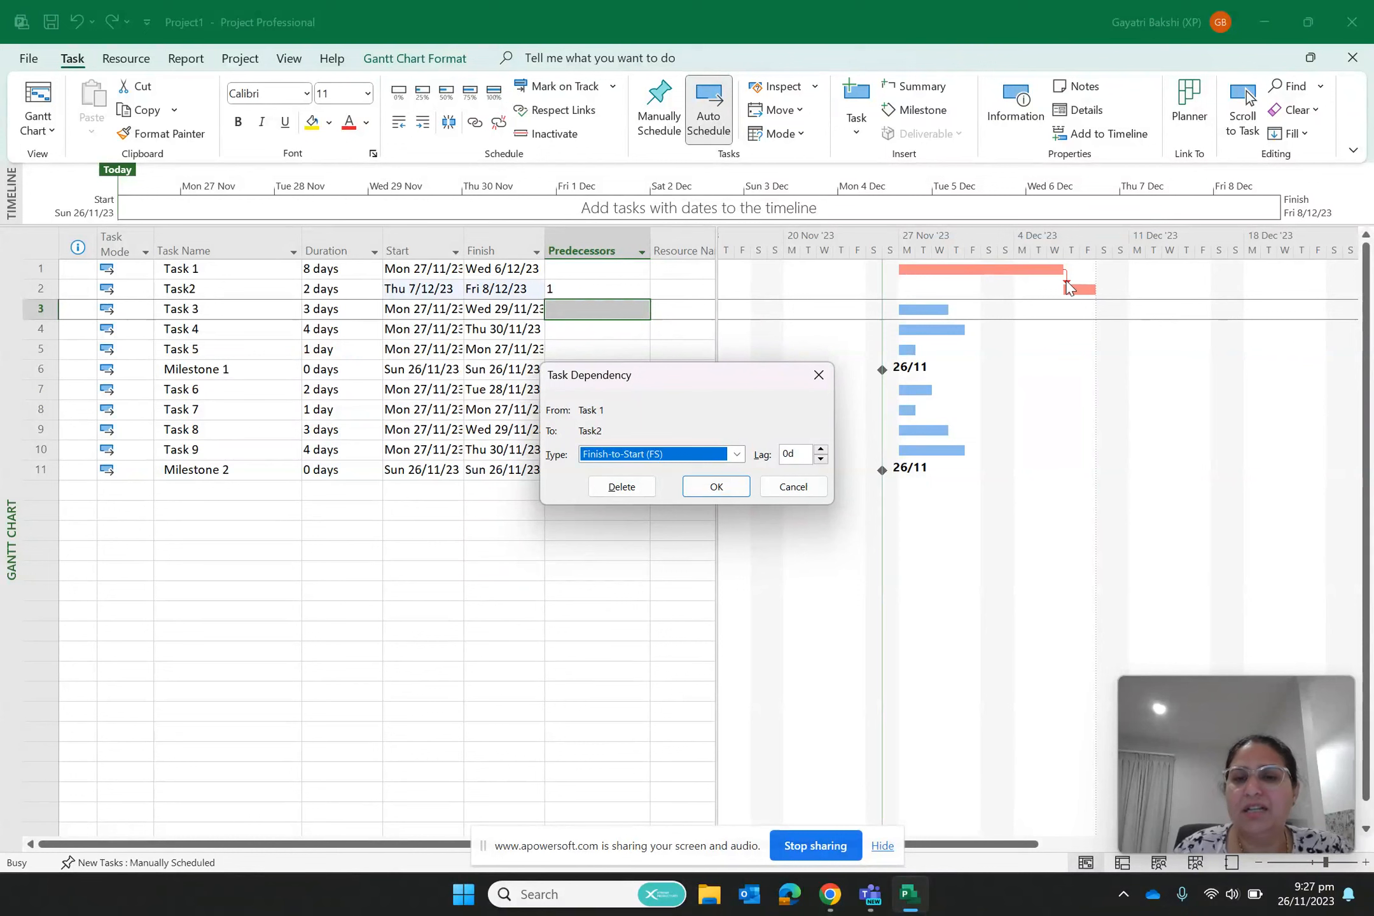
left_click(738, 456)
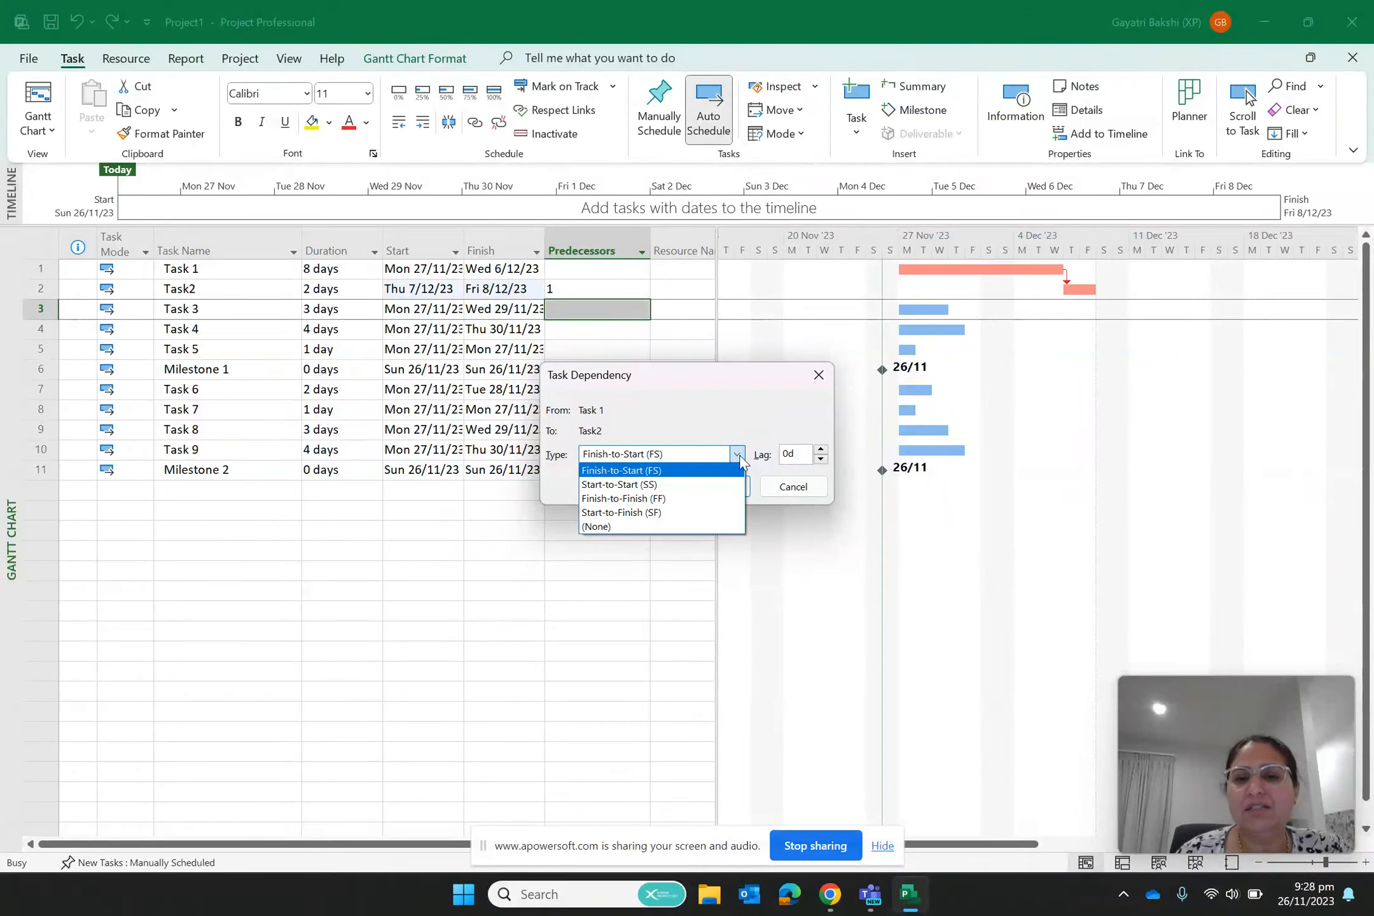
left_click(747, 400)
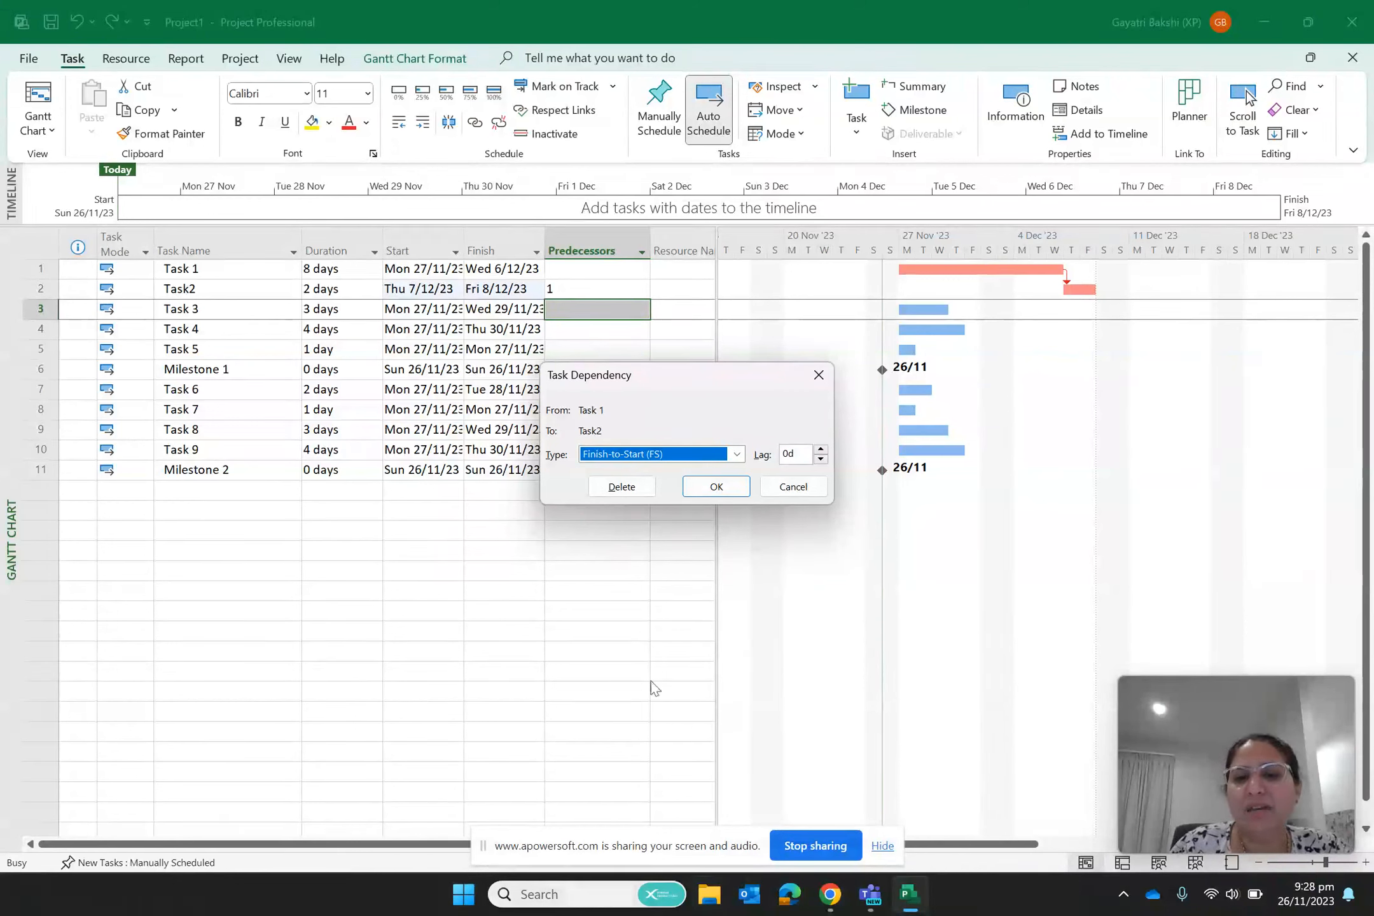
left_click(821, 449)
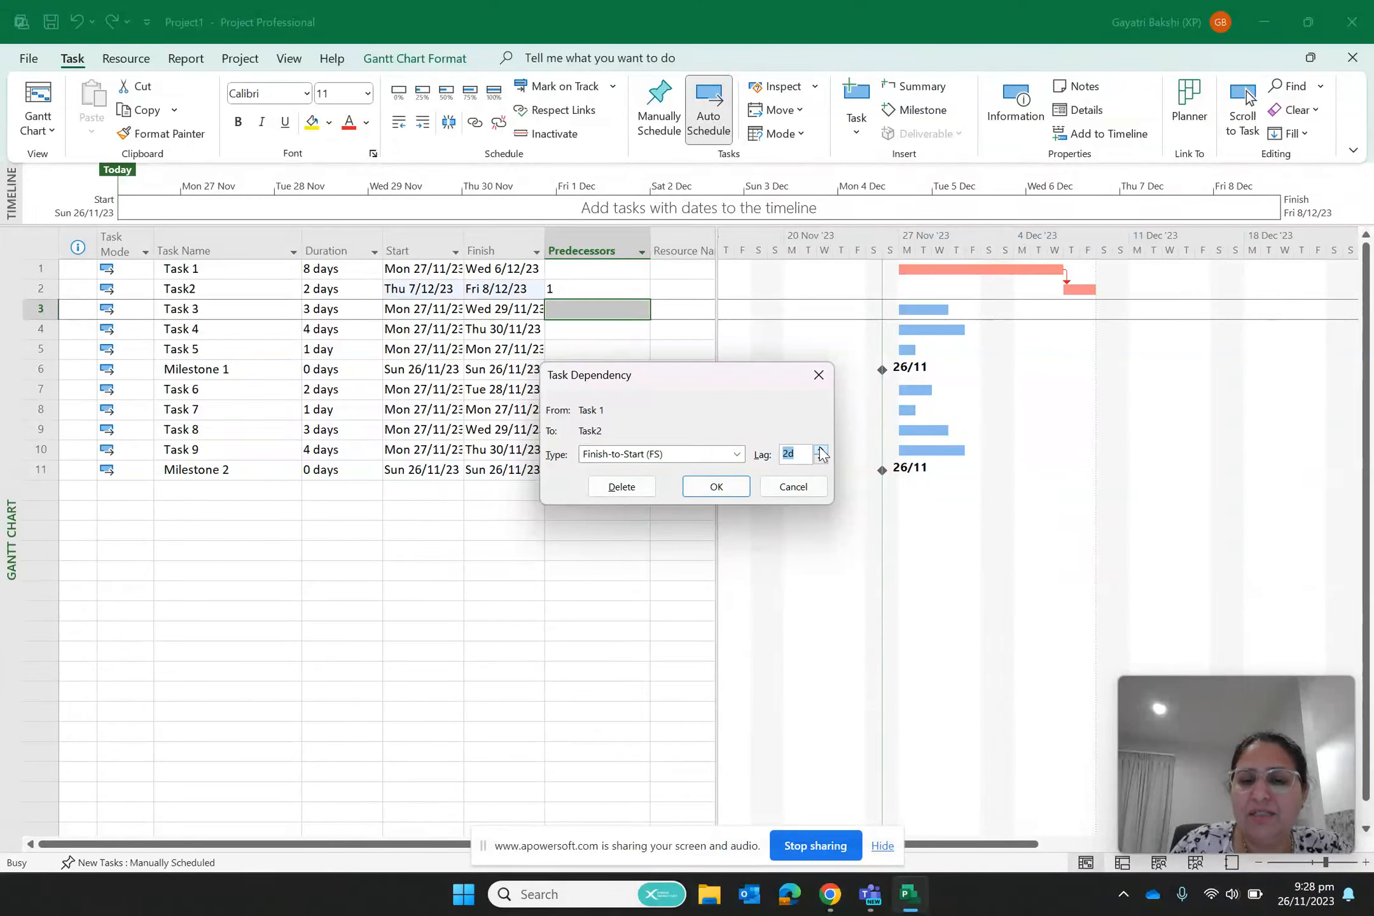
left_click(726, 488)
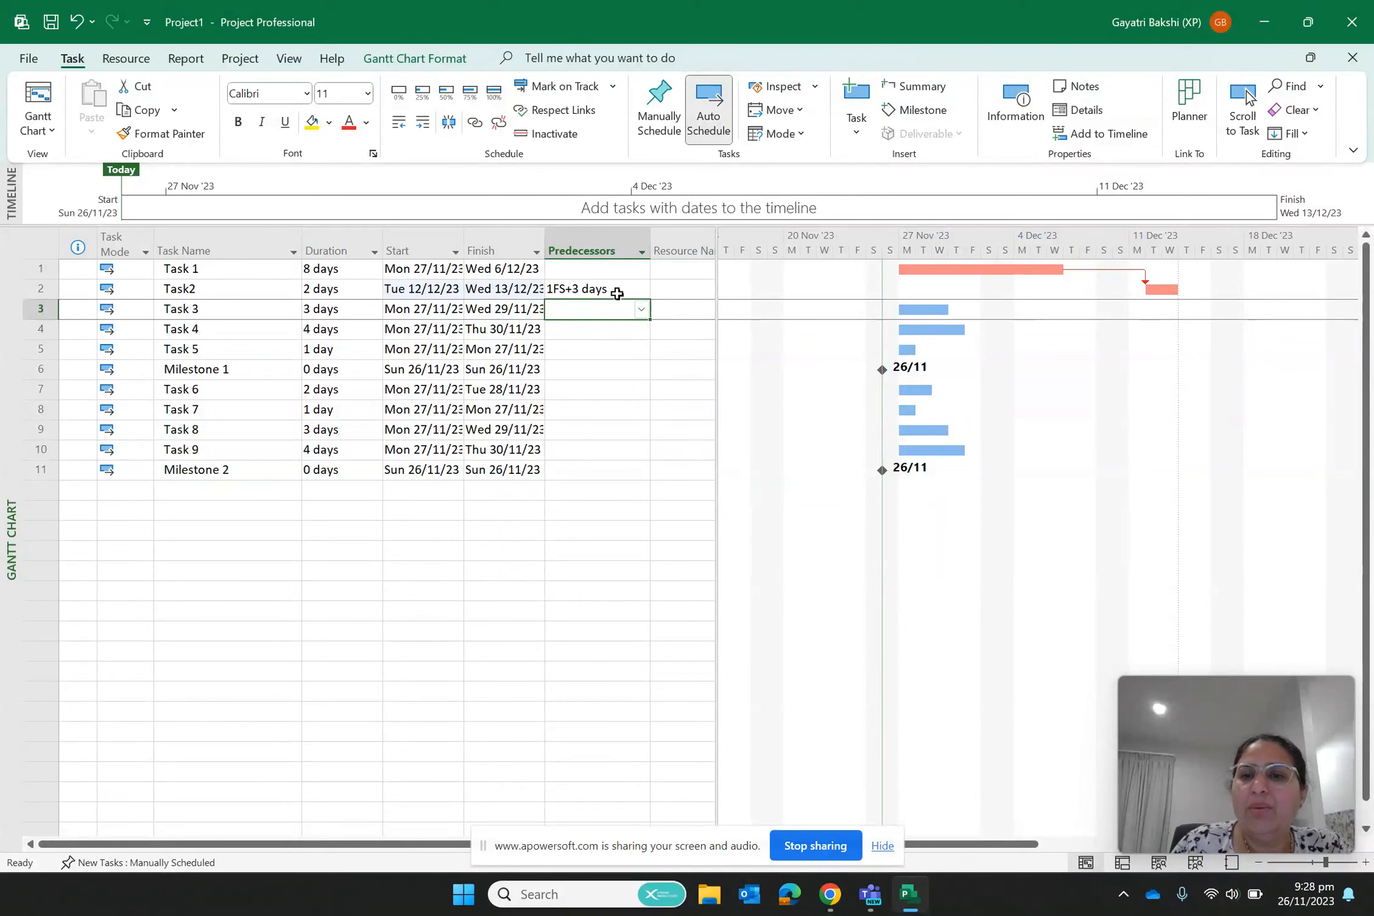
Check Task2's predecessor list and reset the lag on its link from Task 1 to 0 days.
left_click(617, 293)
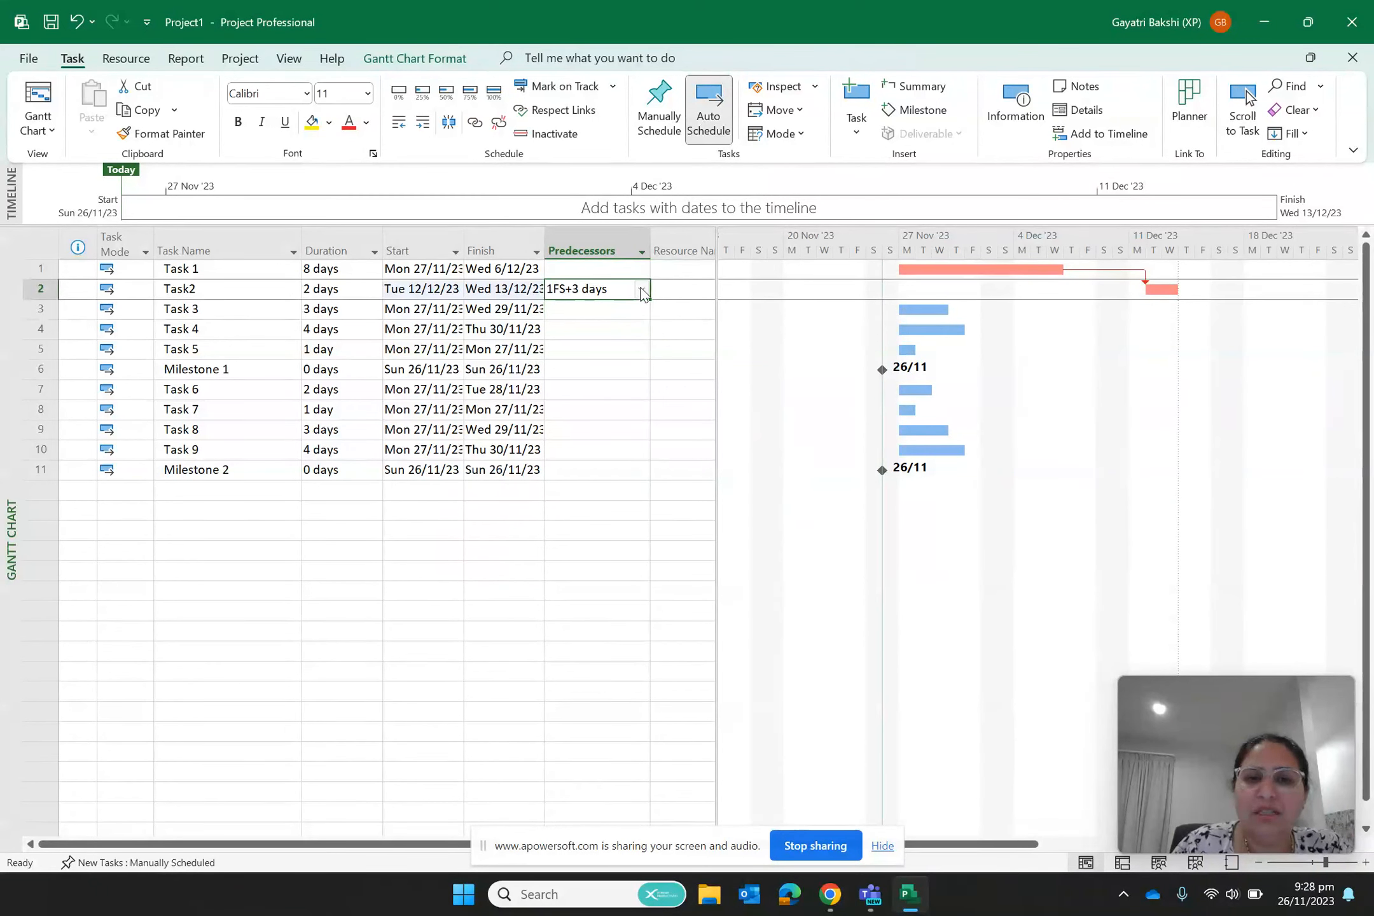
left_click(641, 290)
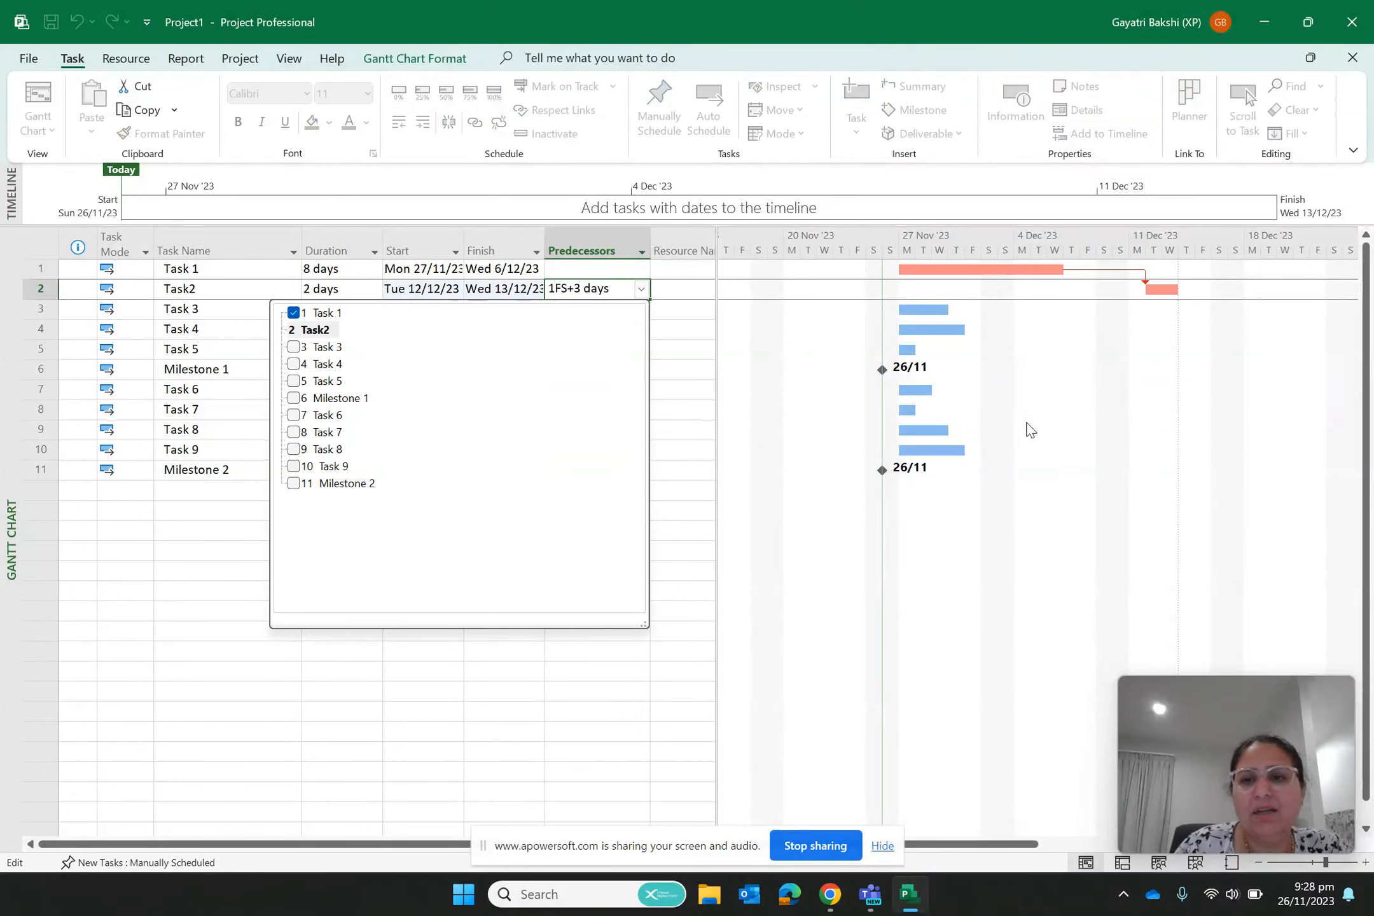
left_click(1114, 348)
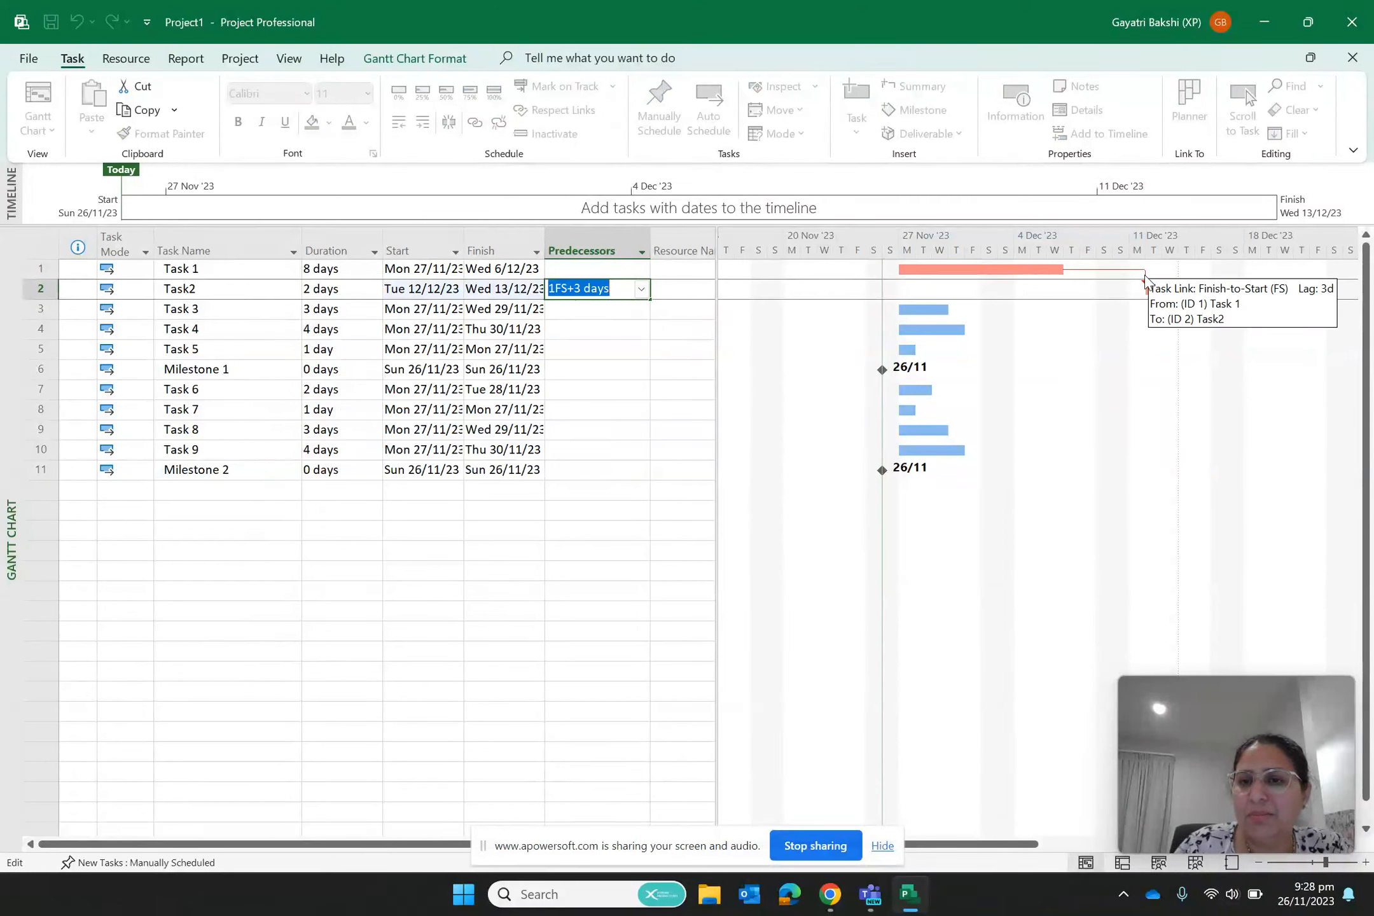
double_click(1144, 275)
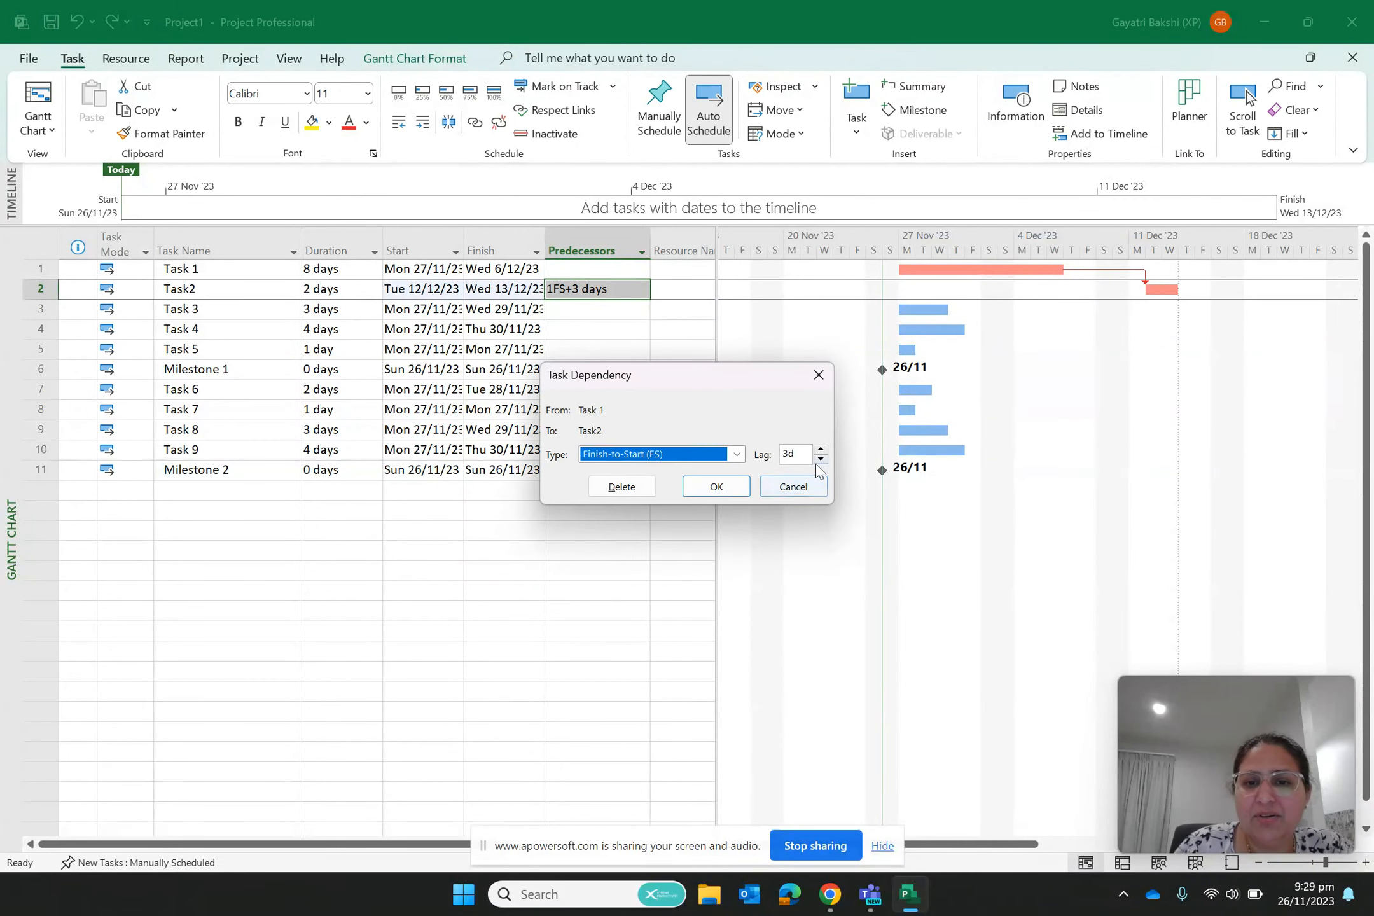
left_click(821, 459)
left_click(821, 458)
left_click(821, 459)
left_click(702, 491)
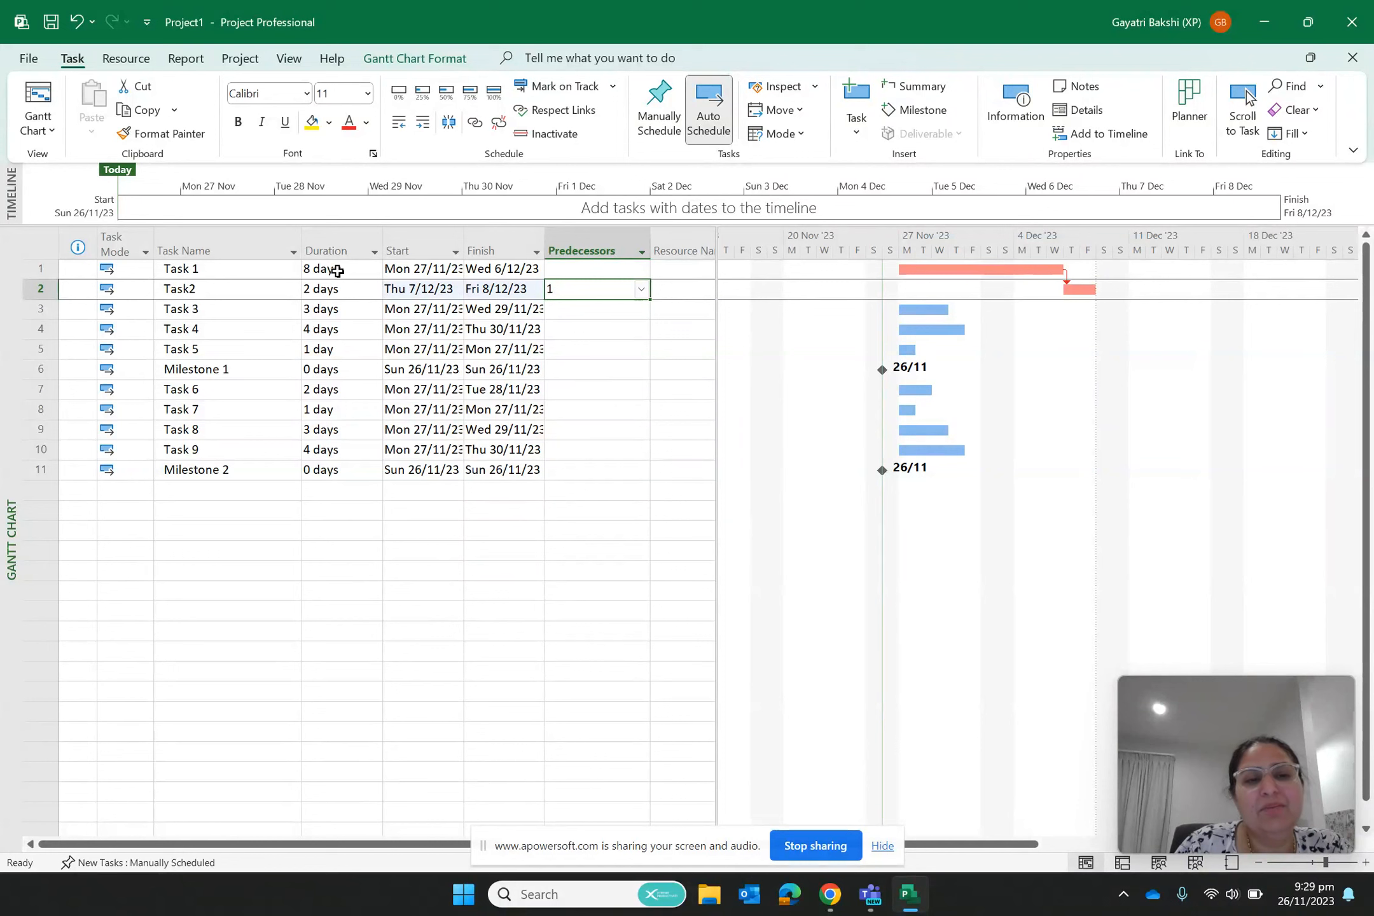
Set Task 1's duration to 9 days.
left_click(337, 270)
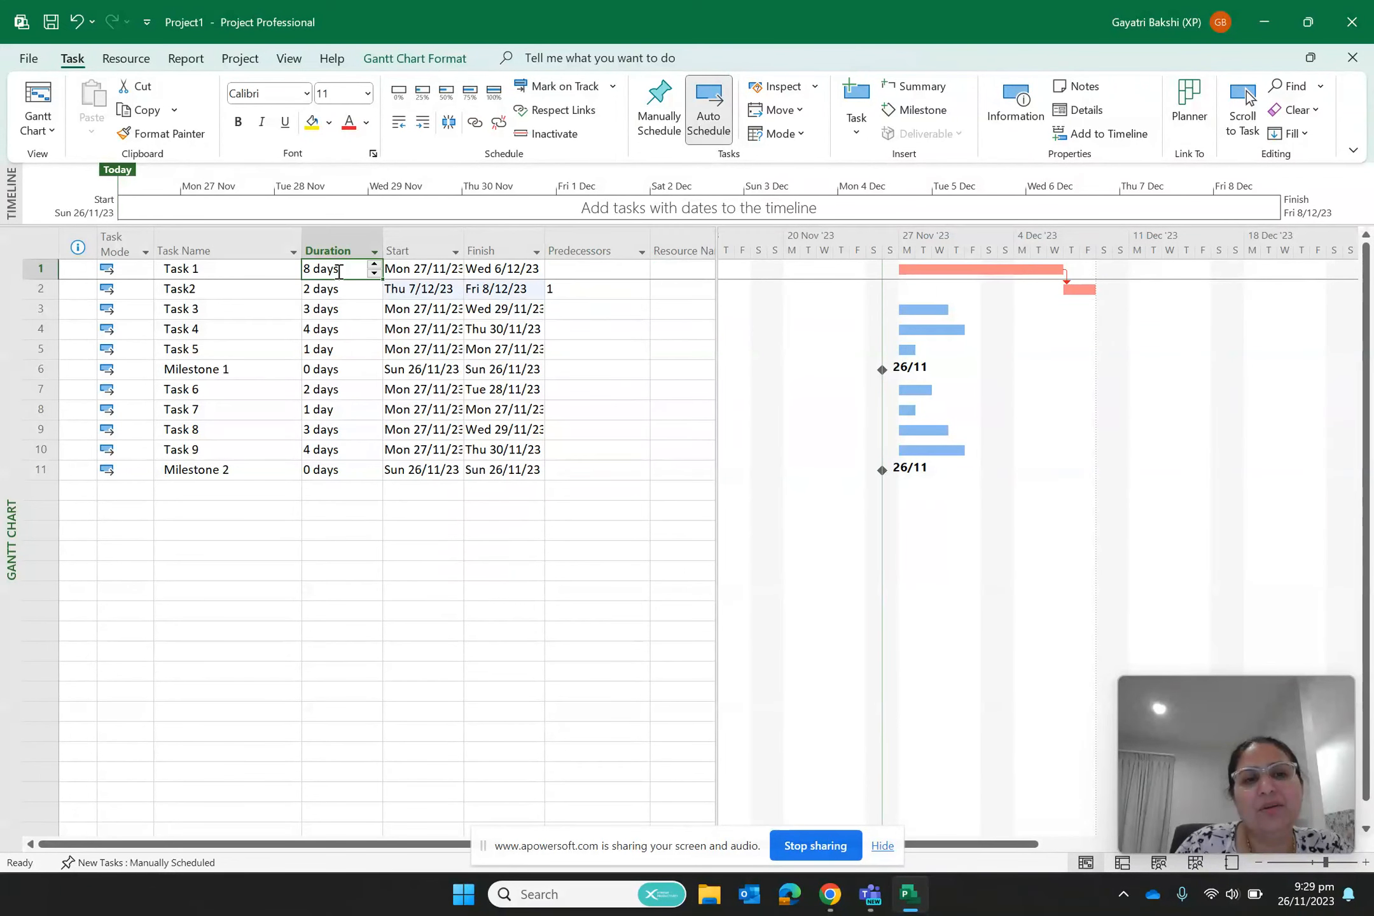
left_click(374, 265)
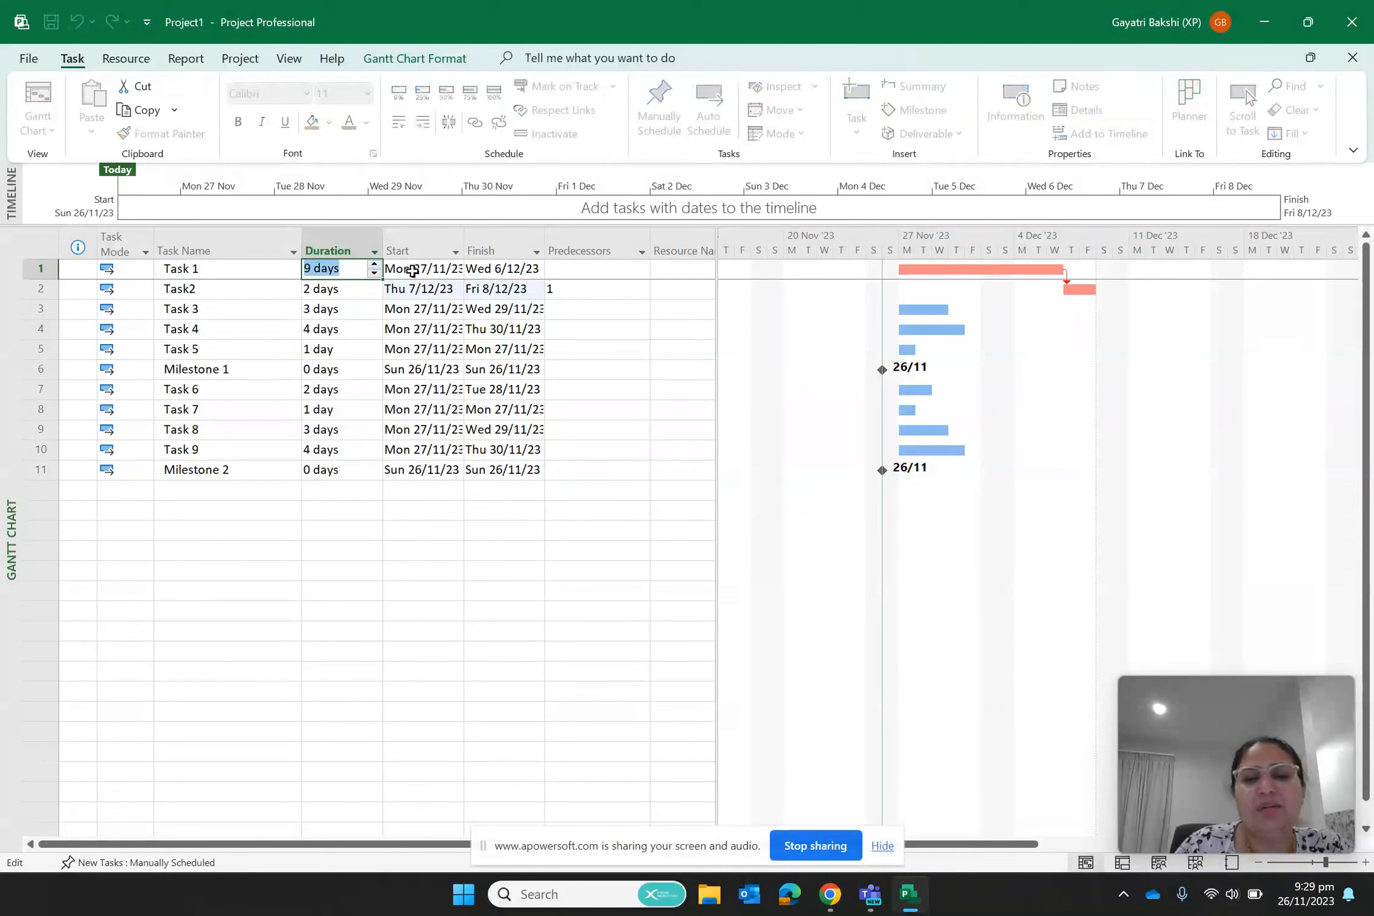
left_click(635, 429)
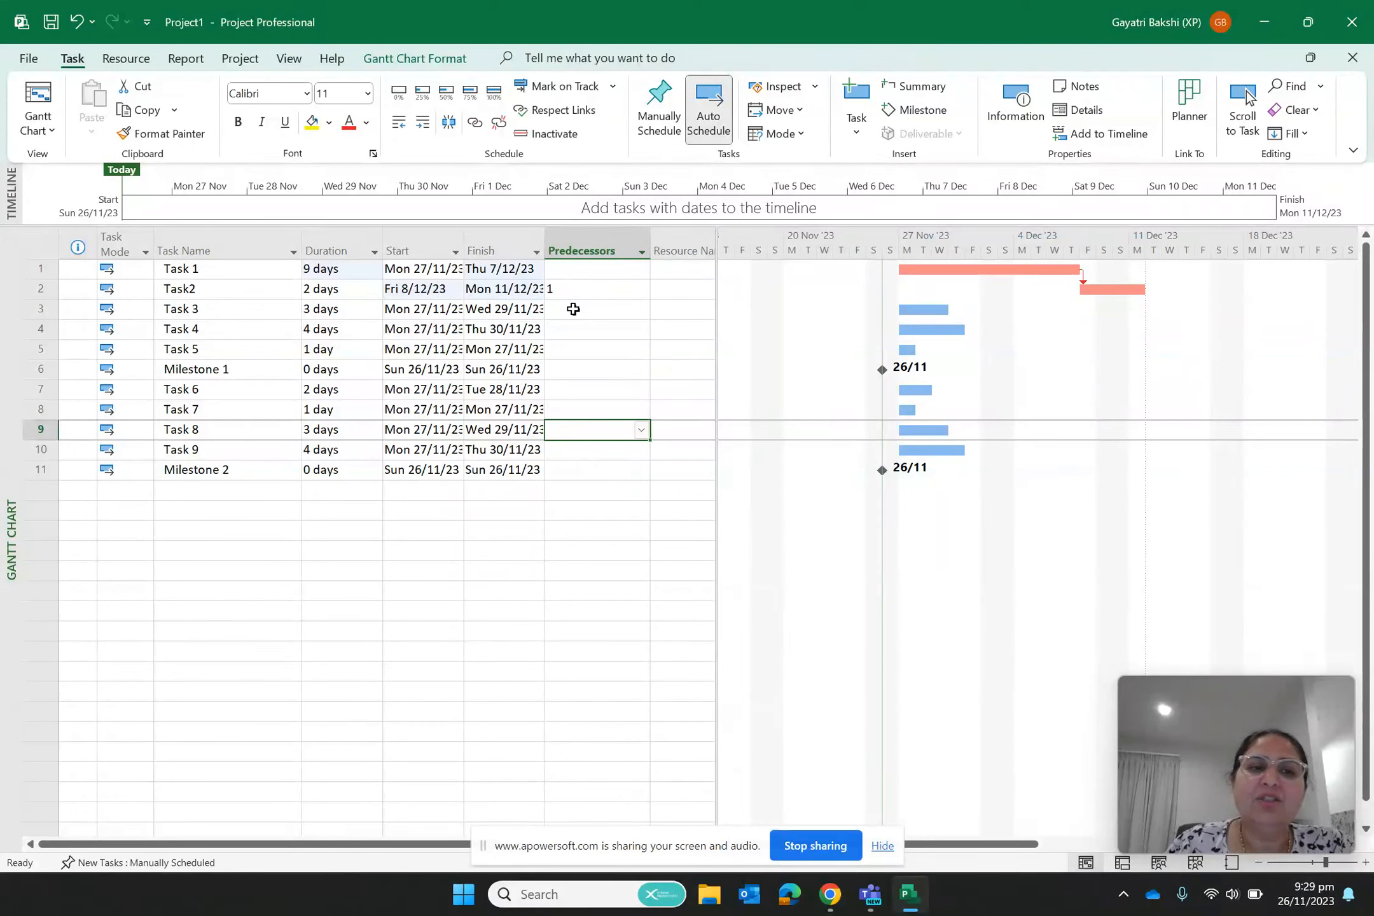
Enter 1,2 as the predecessors of Task 3.
left_click(573, 309)
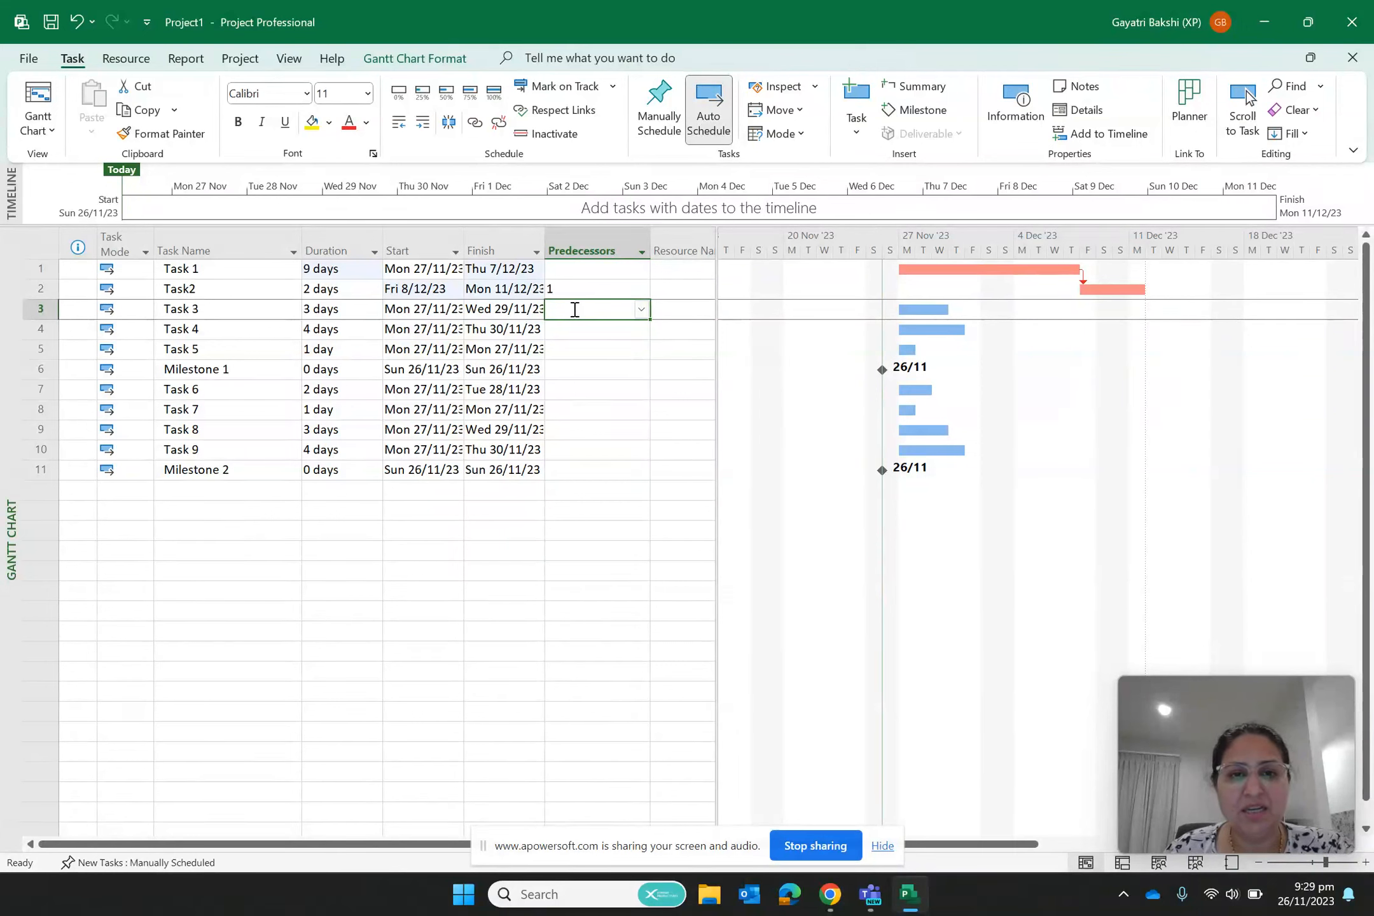
type("1,")
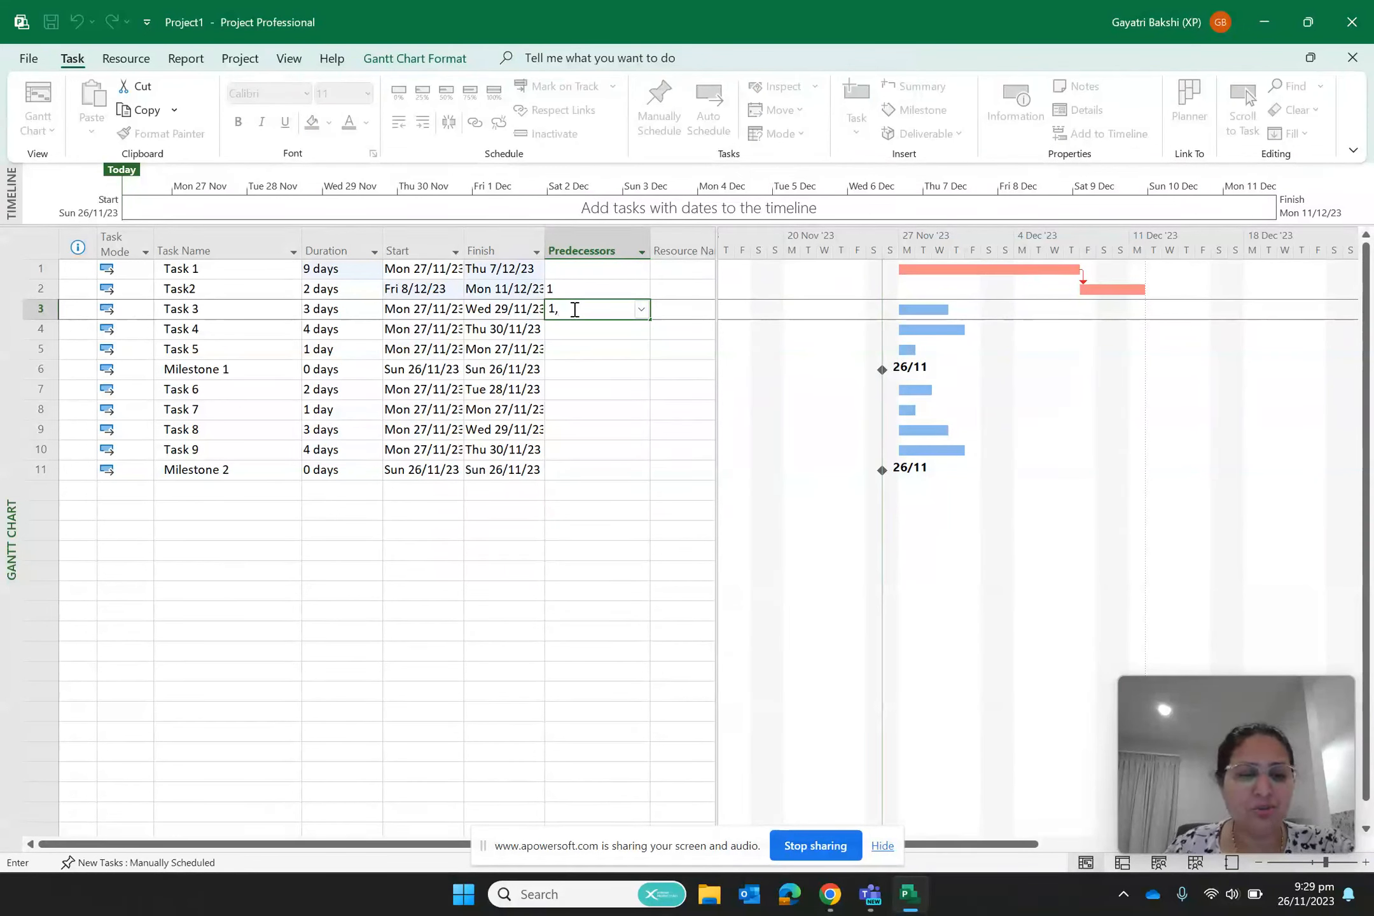
type("2")
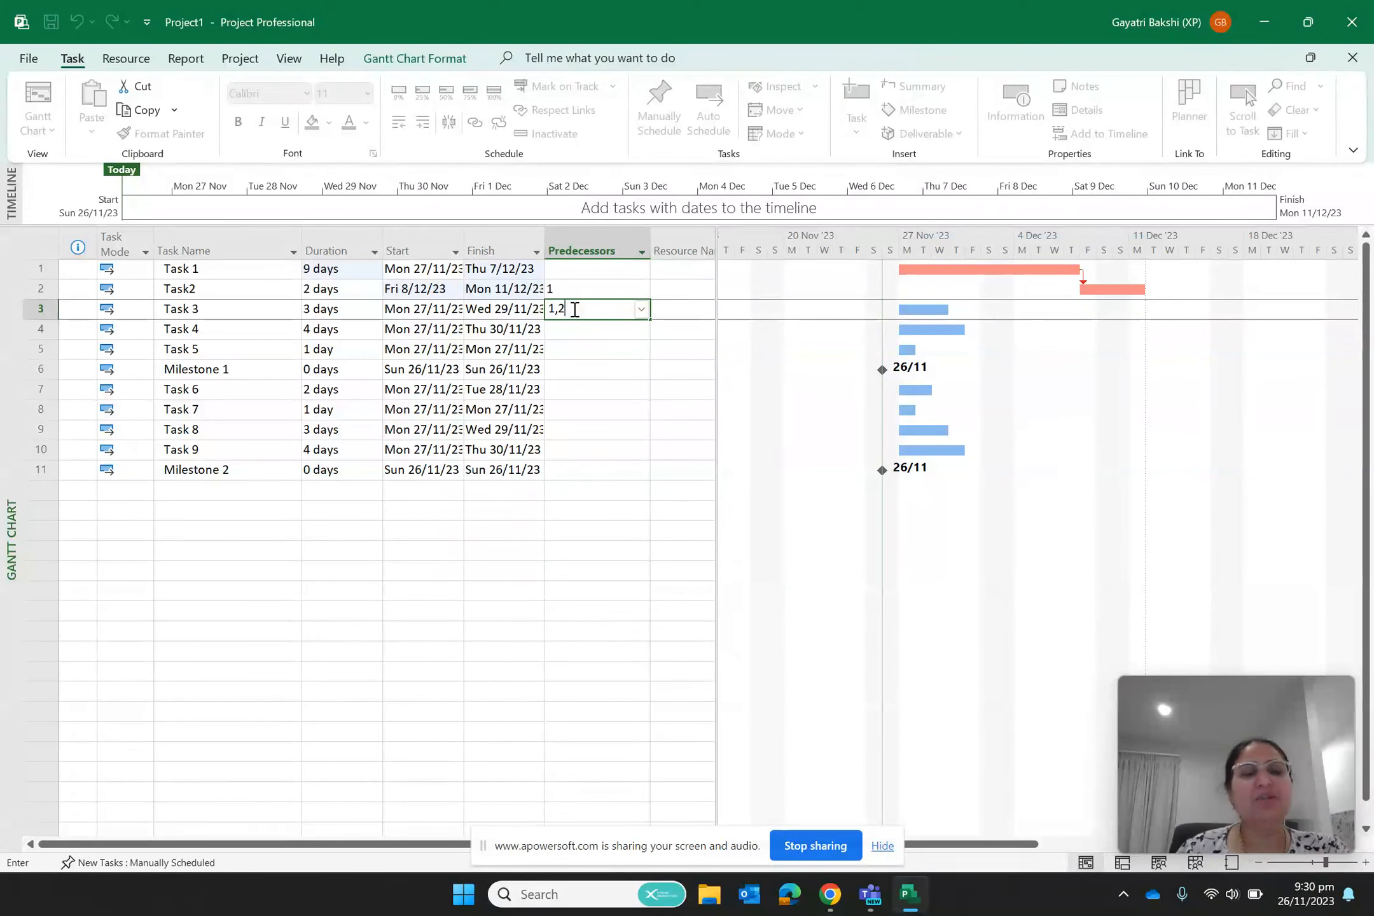
left_click(1109, 368)
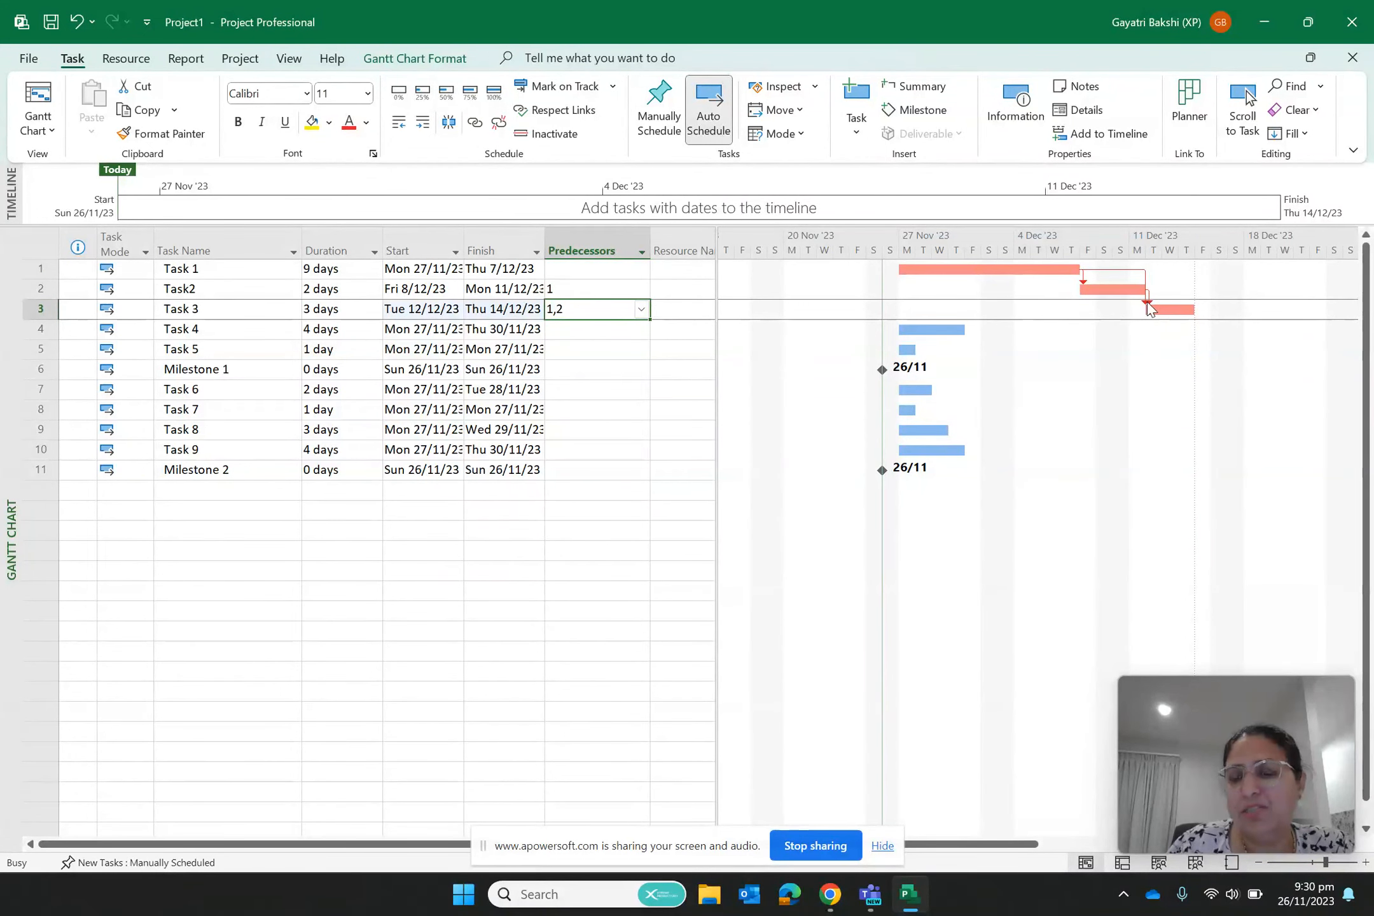
left_click(985, 670)
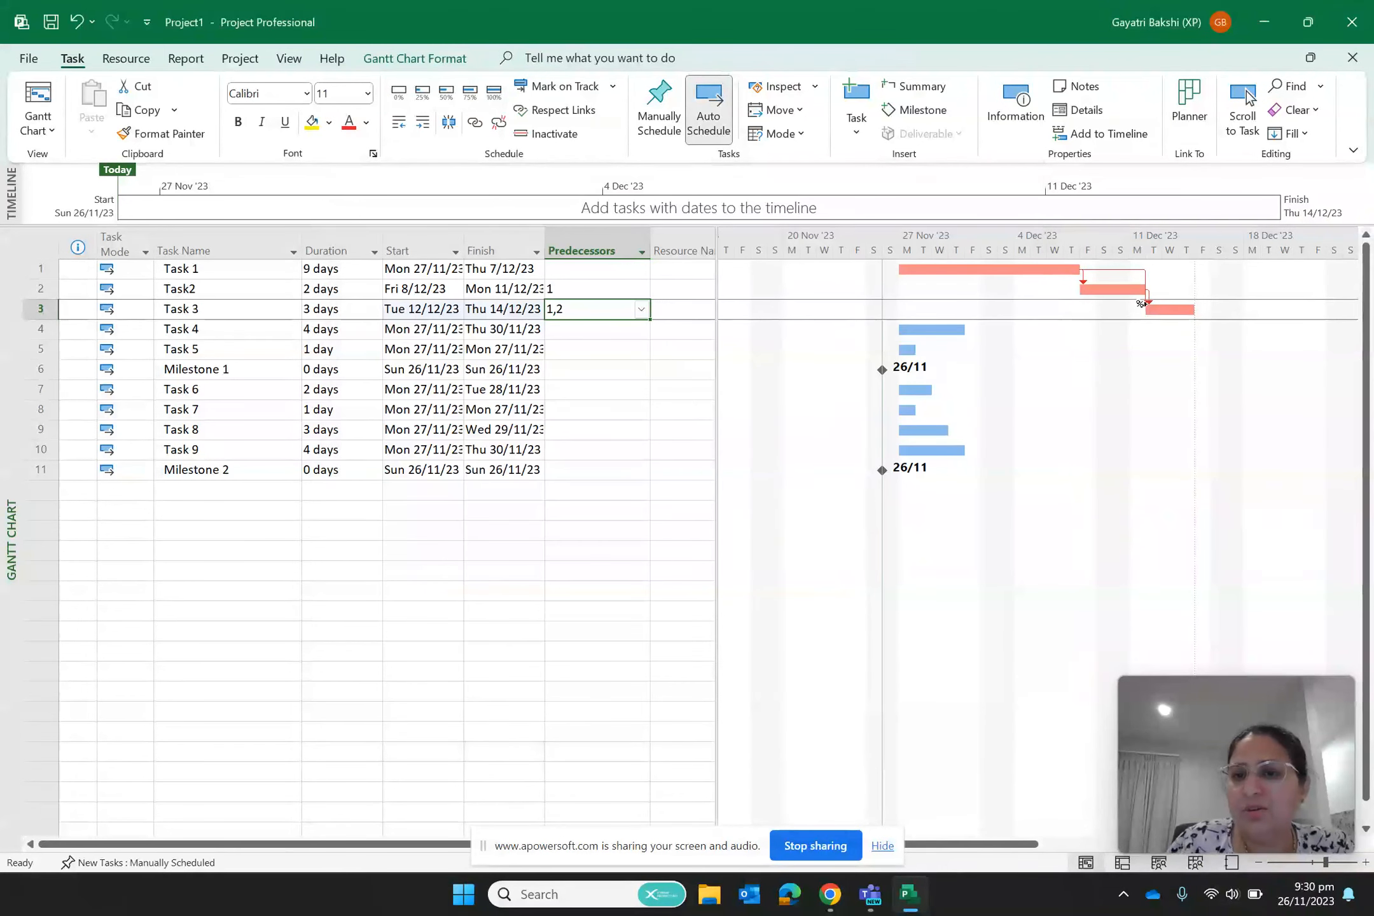
Change the dependency from Task 1 to Task 3 to Start-to-Start (SS) with a 3-day lag.
double_click(1149, 308)
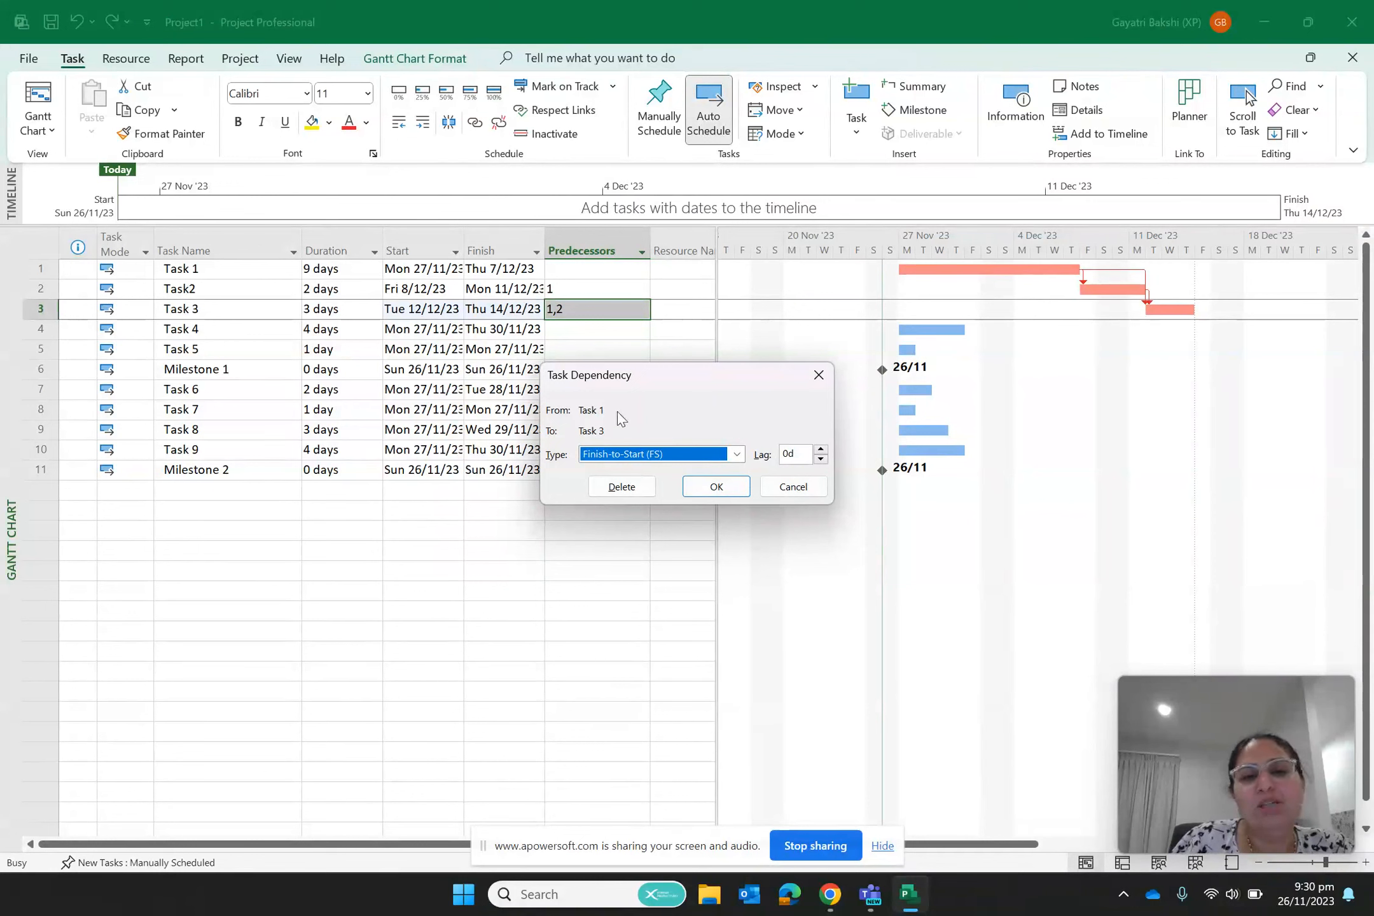
left_click(738, 454)
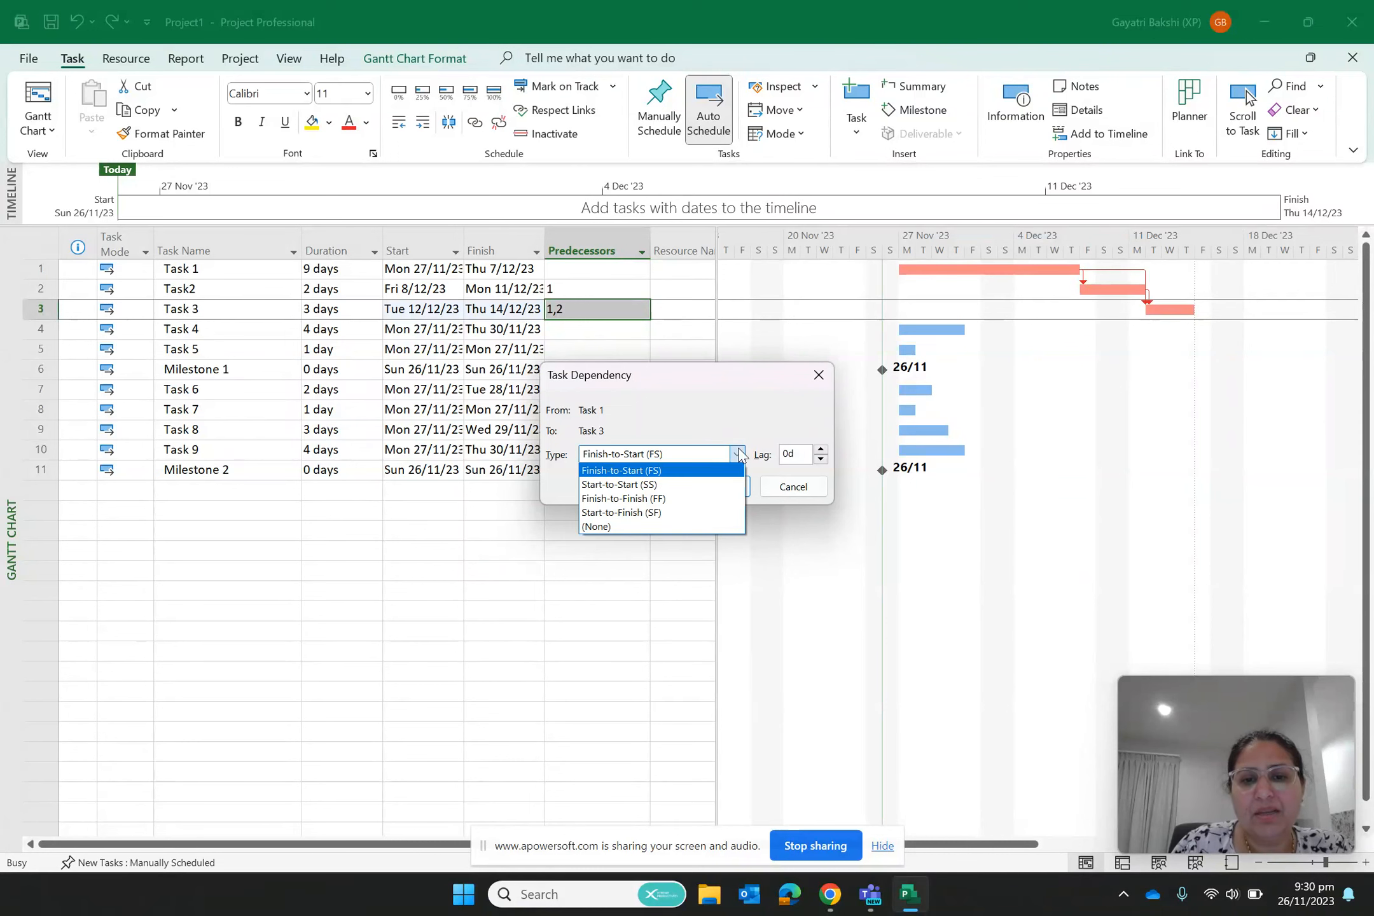
left_click(672, 488)
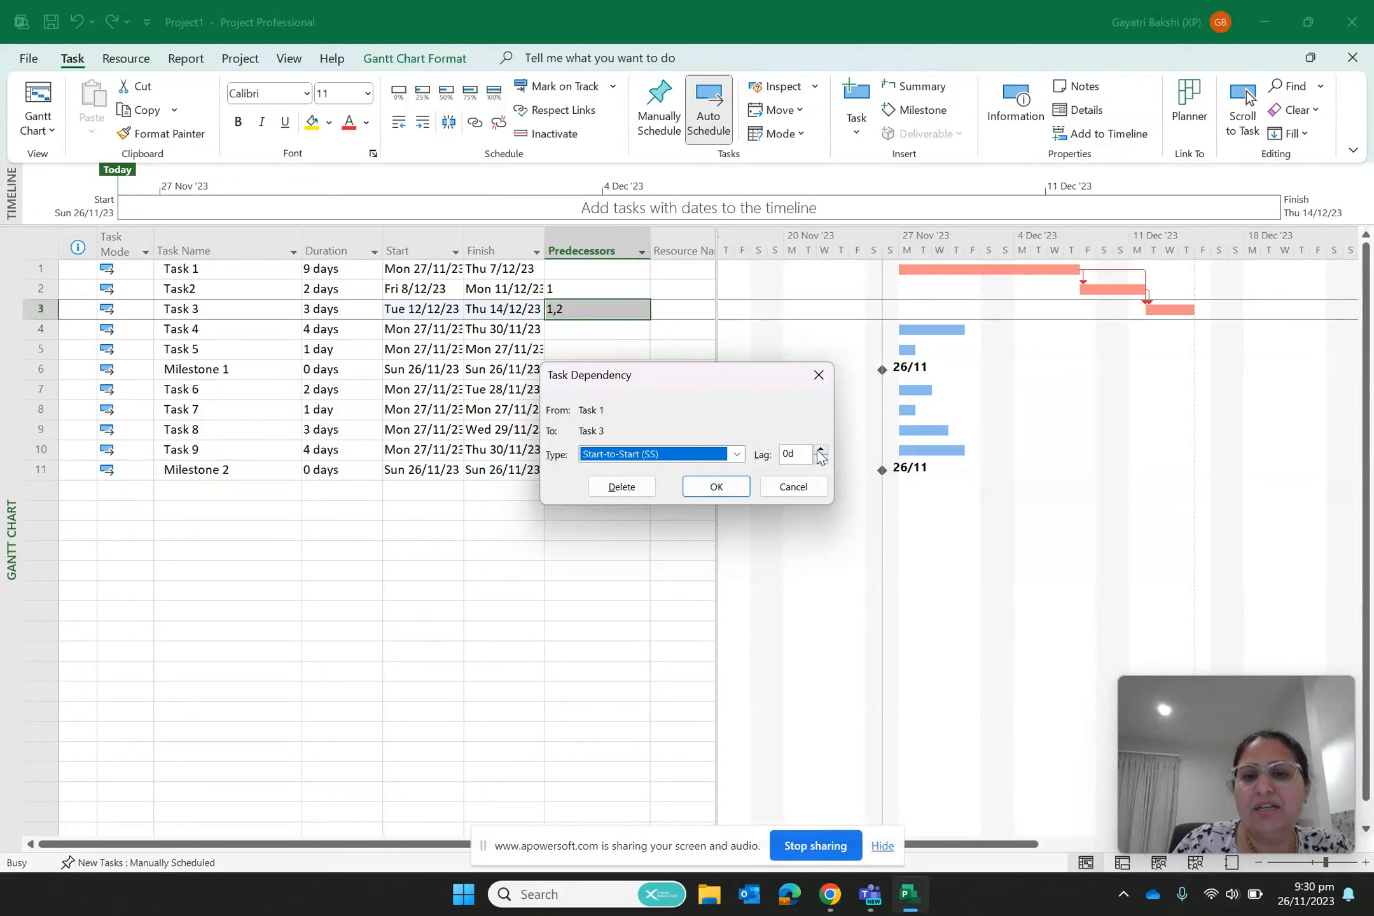
left_click(820, 450)
left_click(821, 459)
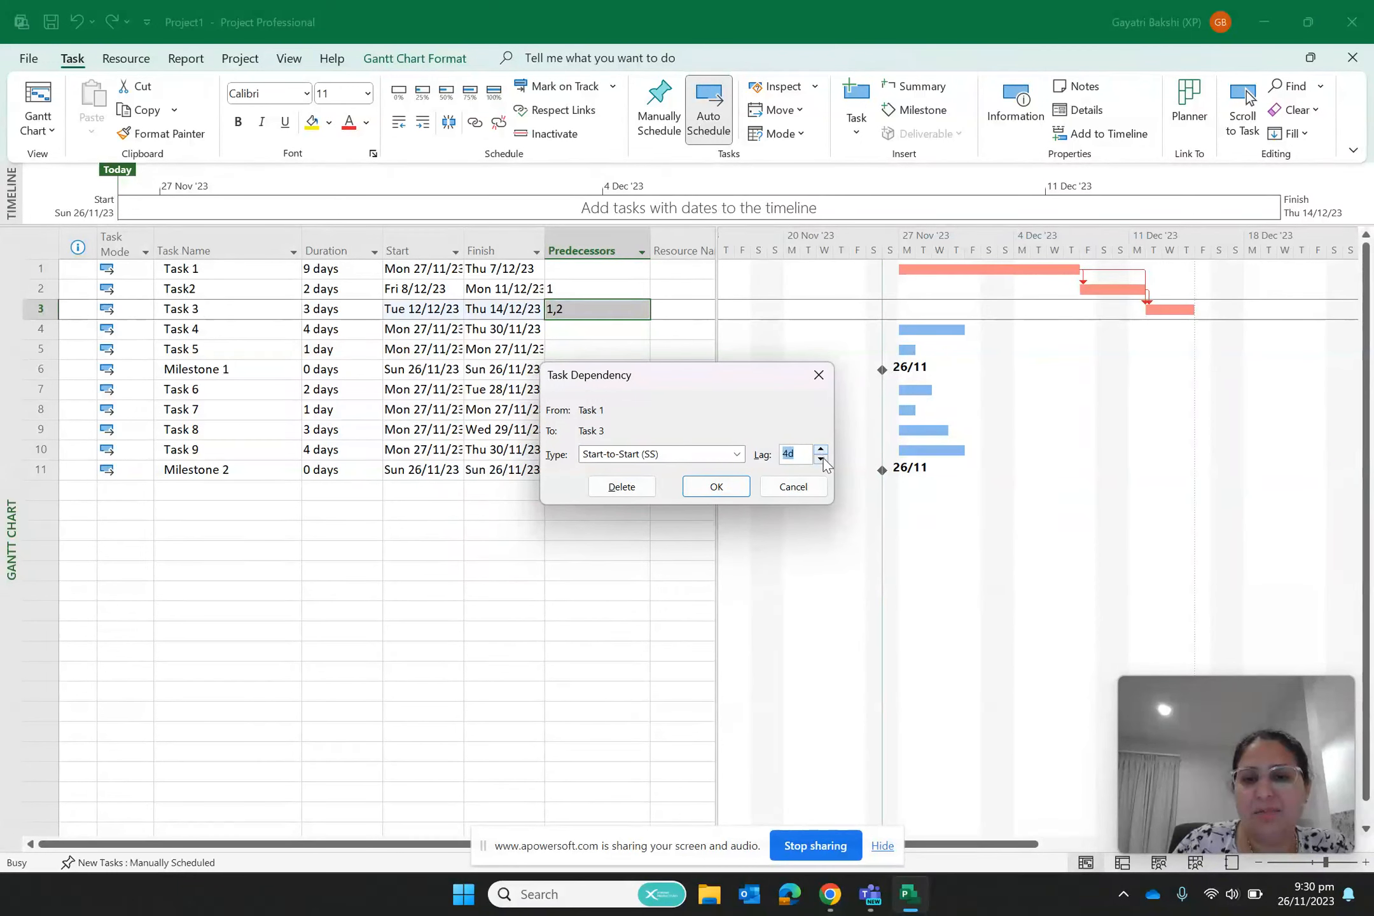
left_click(726, 494)
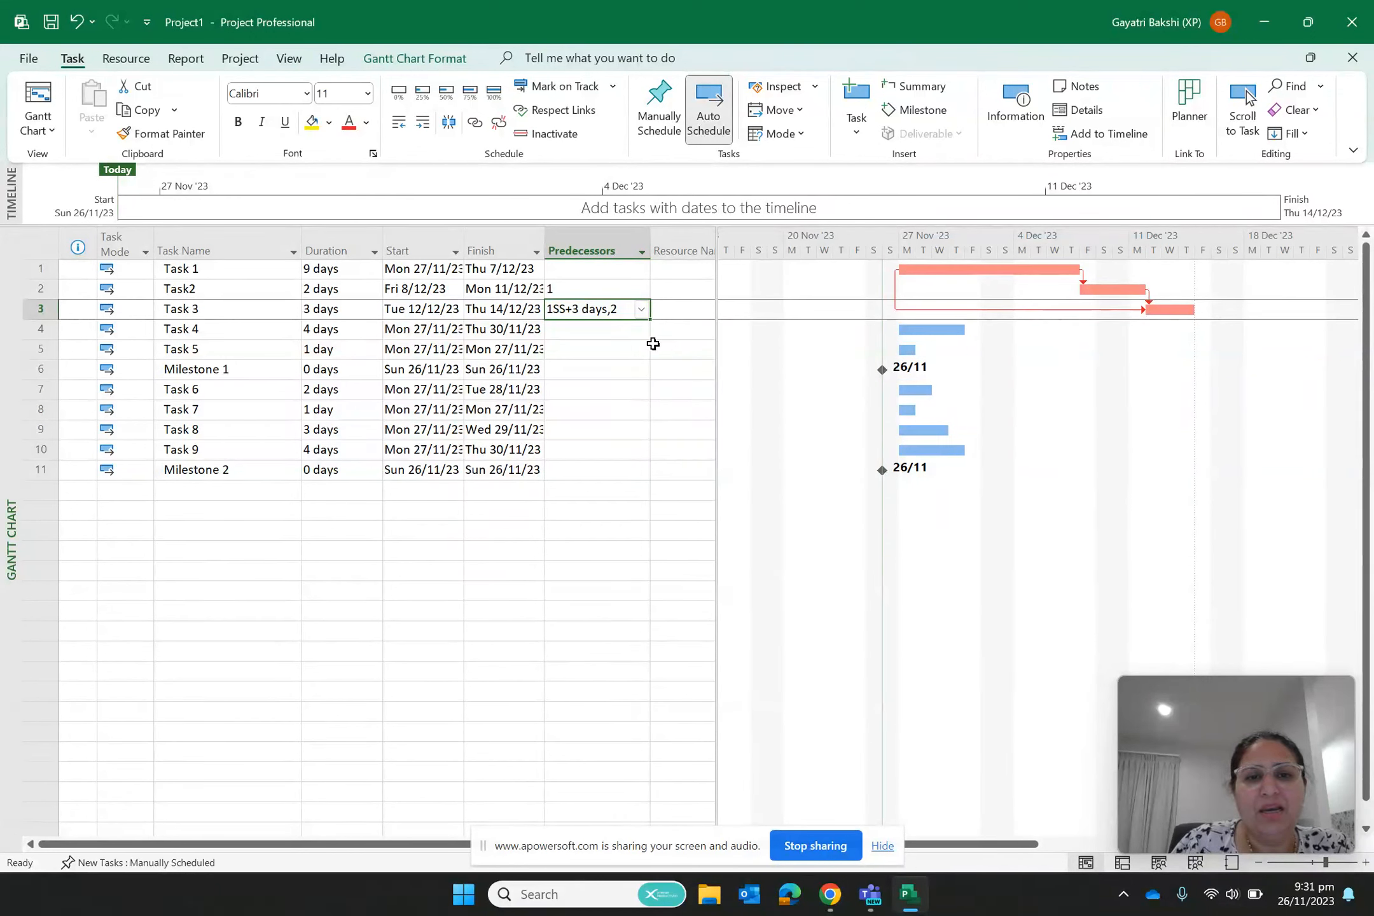
Change the dependency from Task2 to Task 3 to Start-to-Start (SS).
double_click(1149, 302)
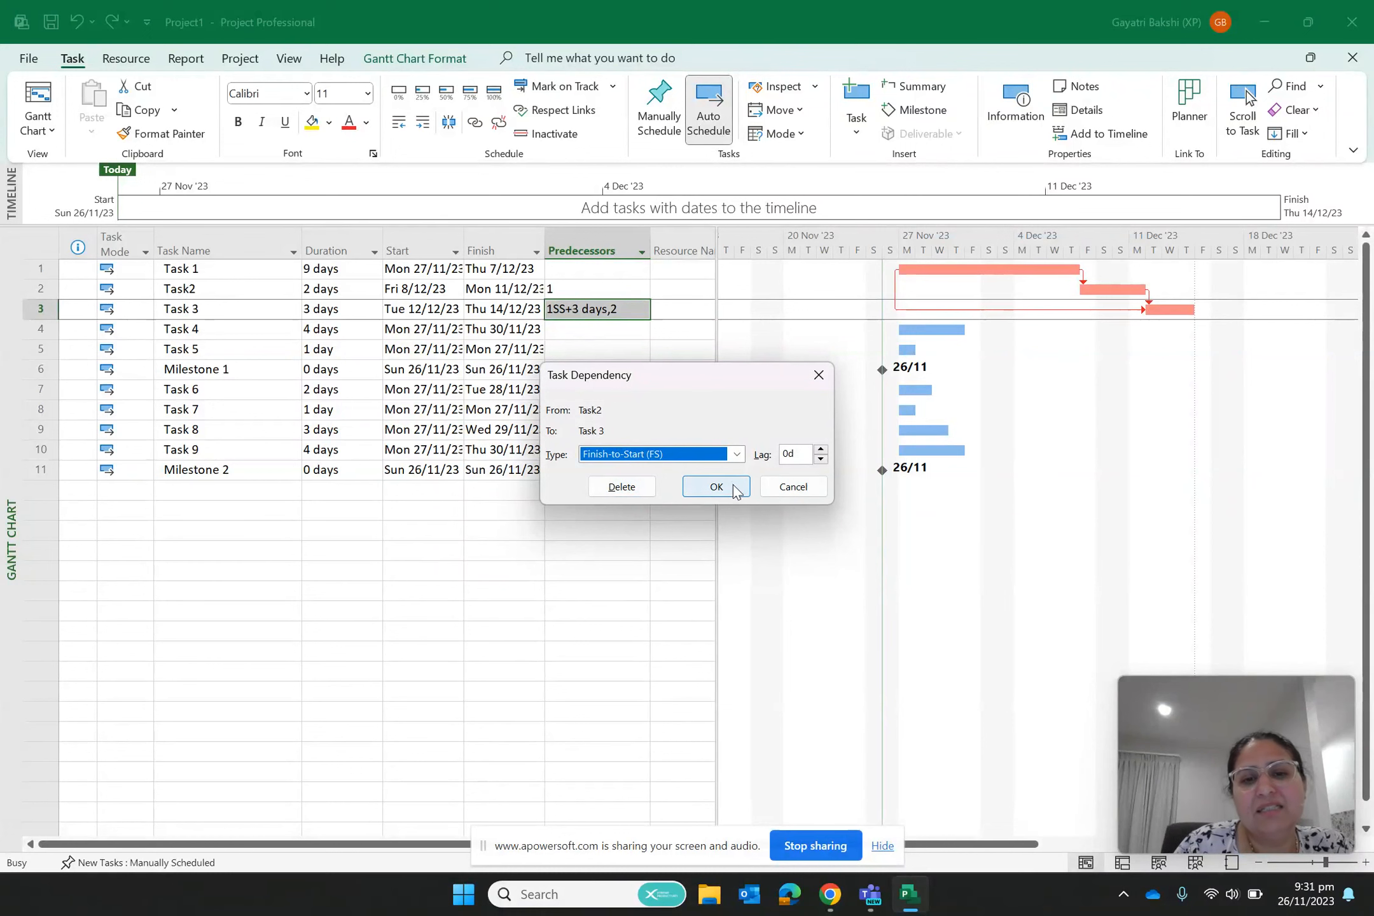
left_click(736, 454)
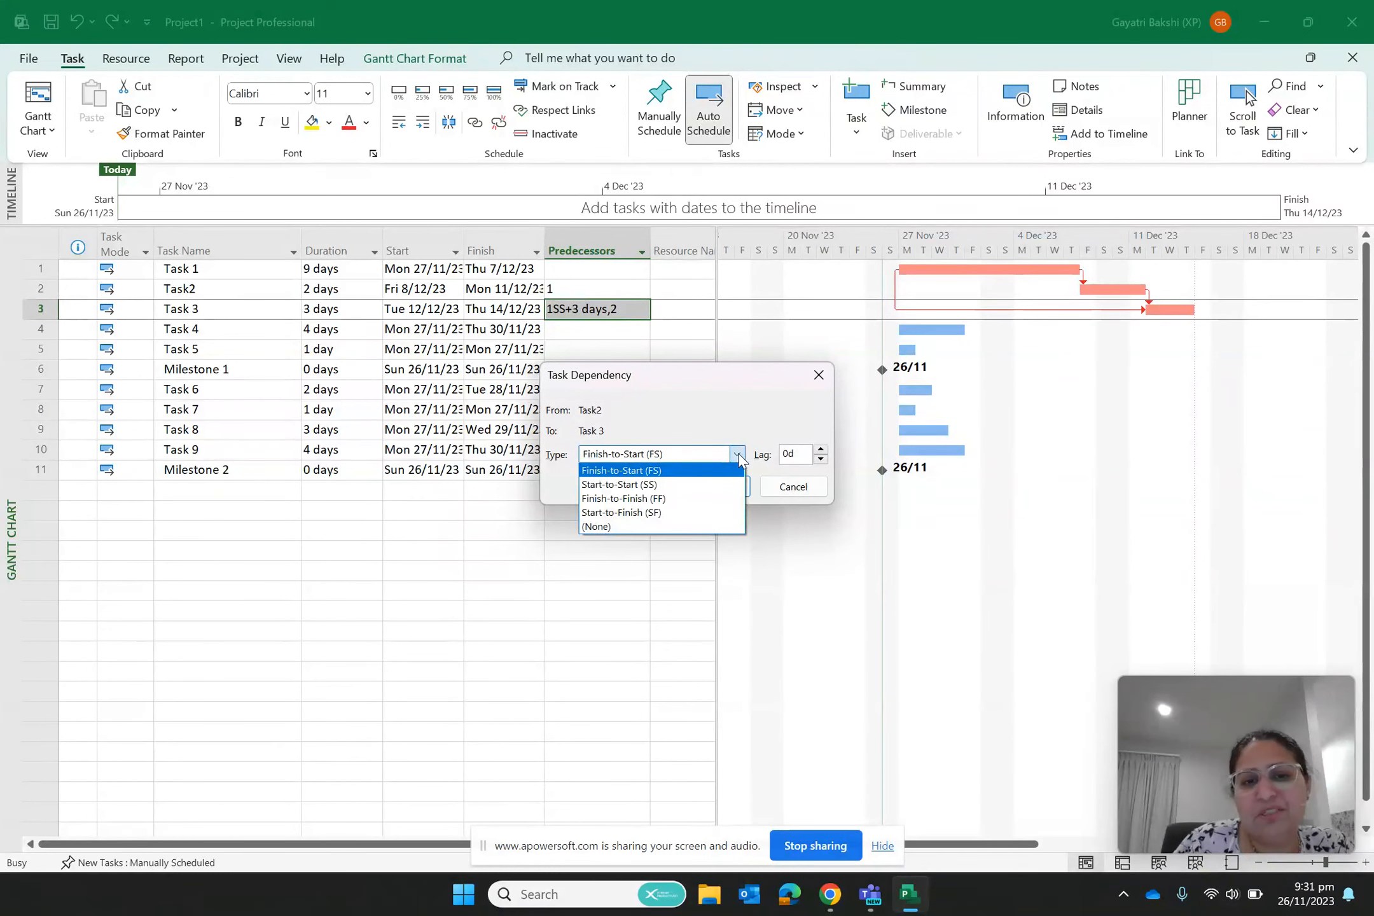
left_click(656, 485)
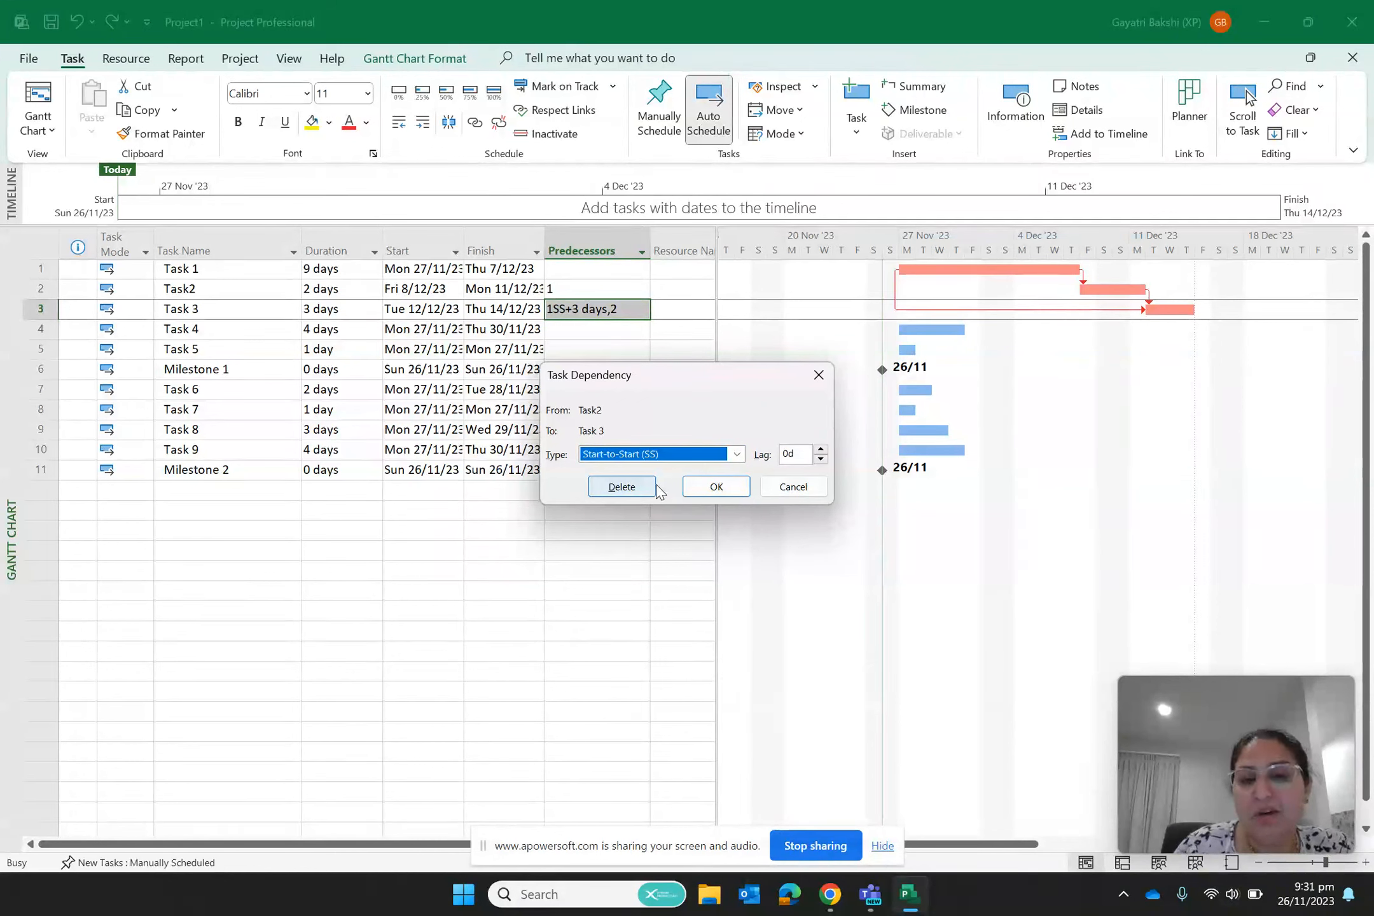
left_click(716, 486)
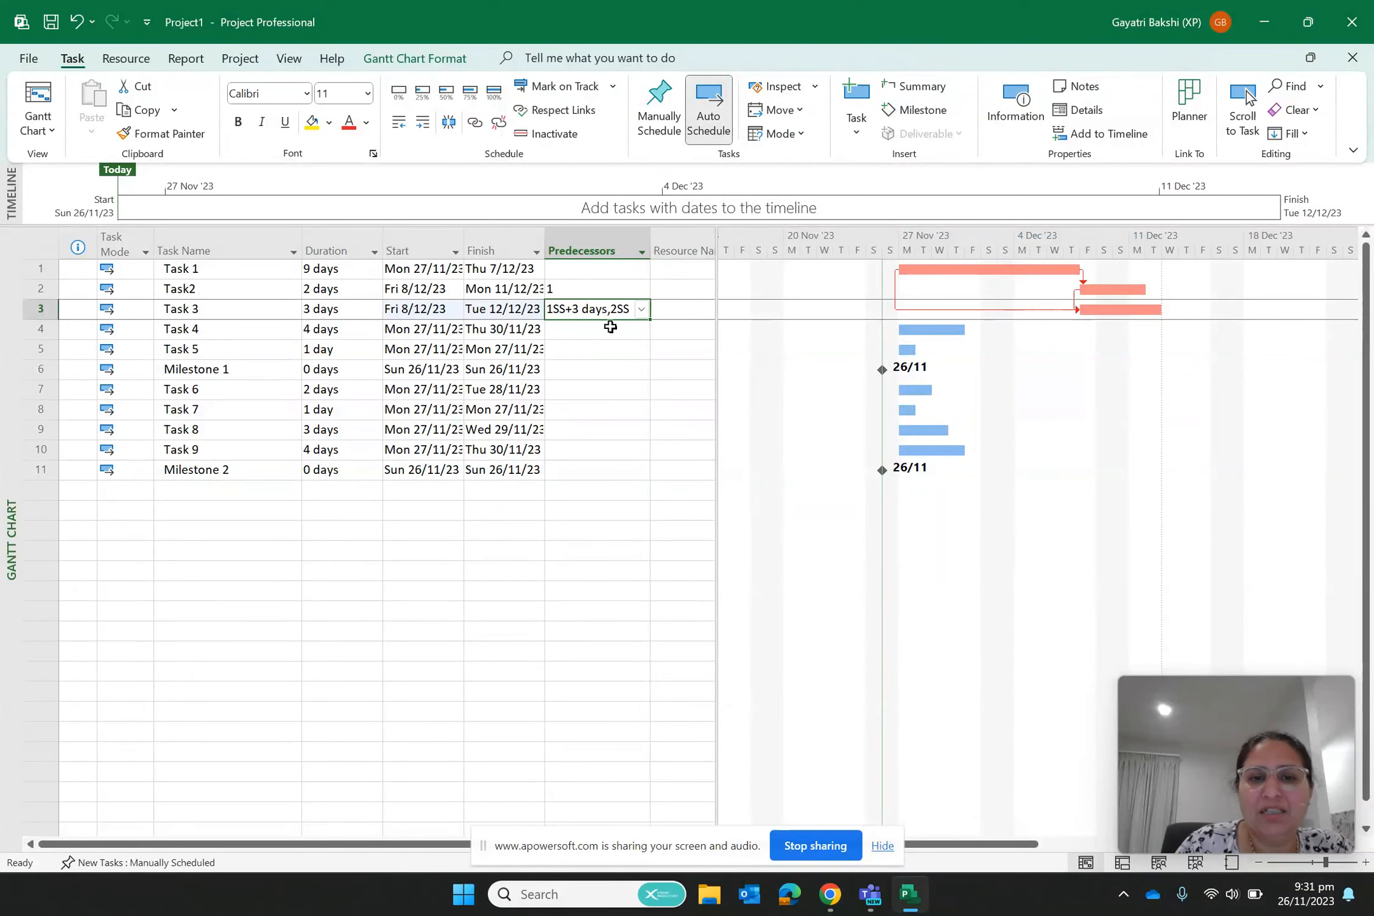
Enter 3 as the predecessor of Task 4 and 4 as the predecessor of Task 5.
left_click(610, 327)
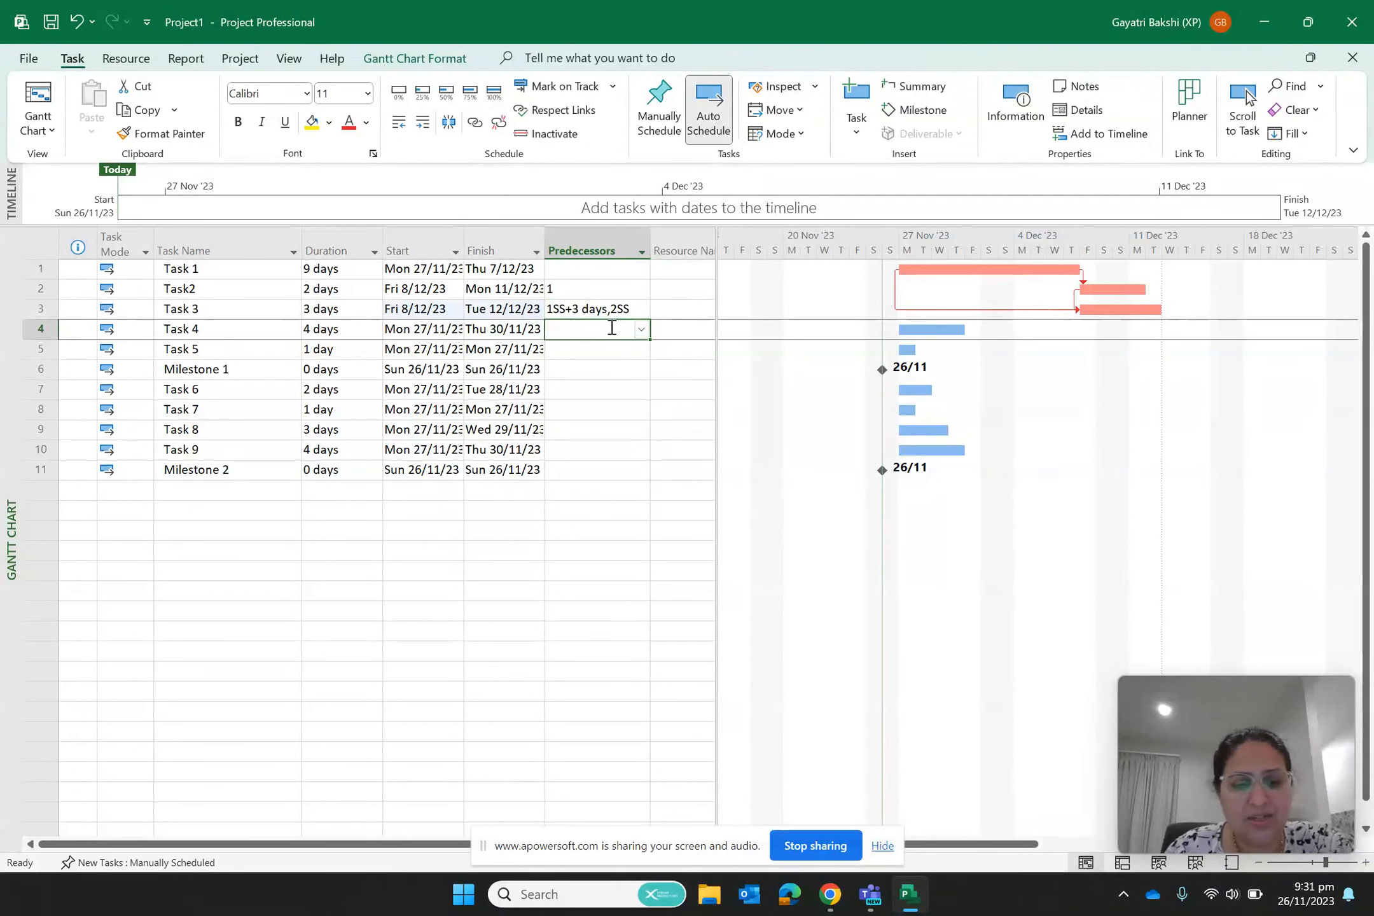
type("3")
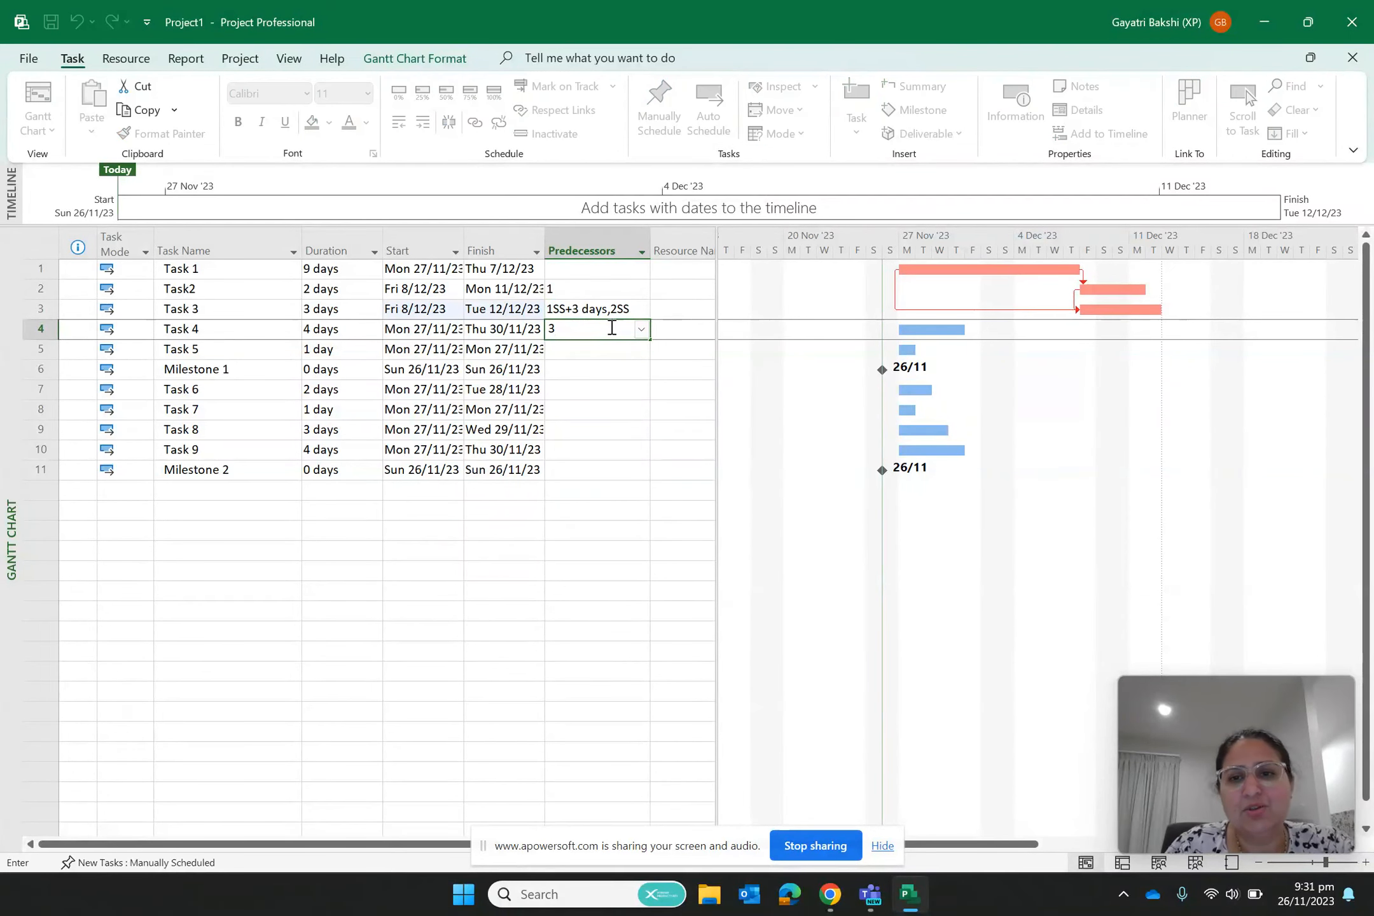
left_click(692, 451)
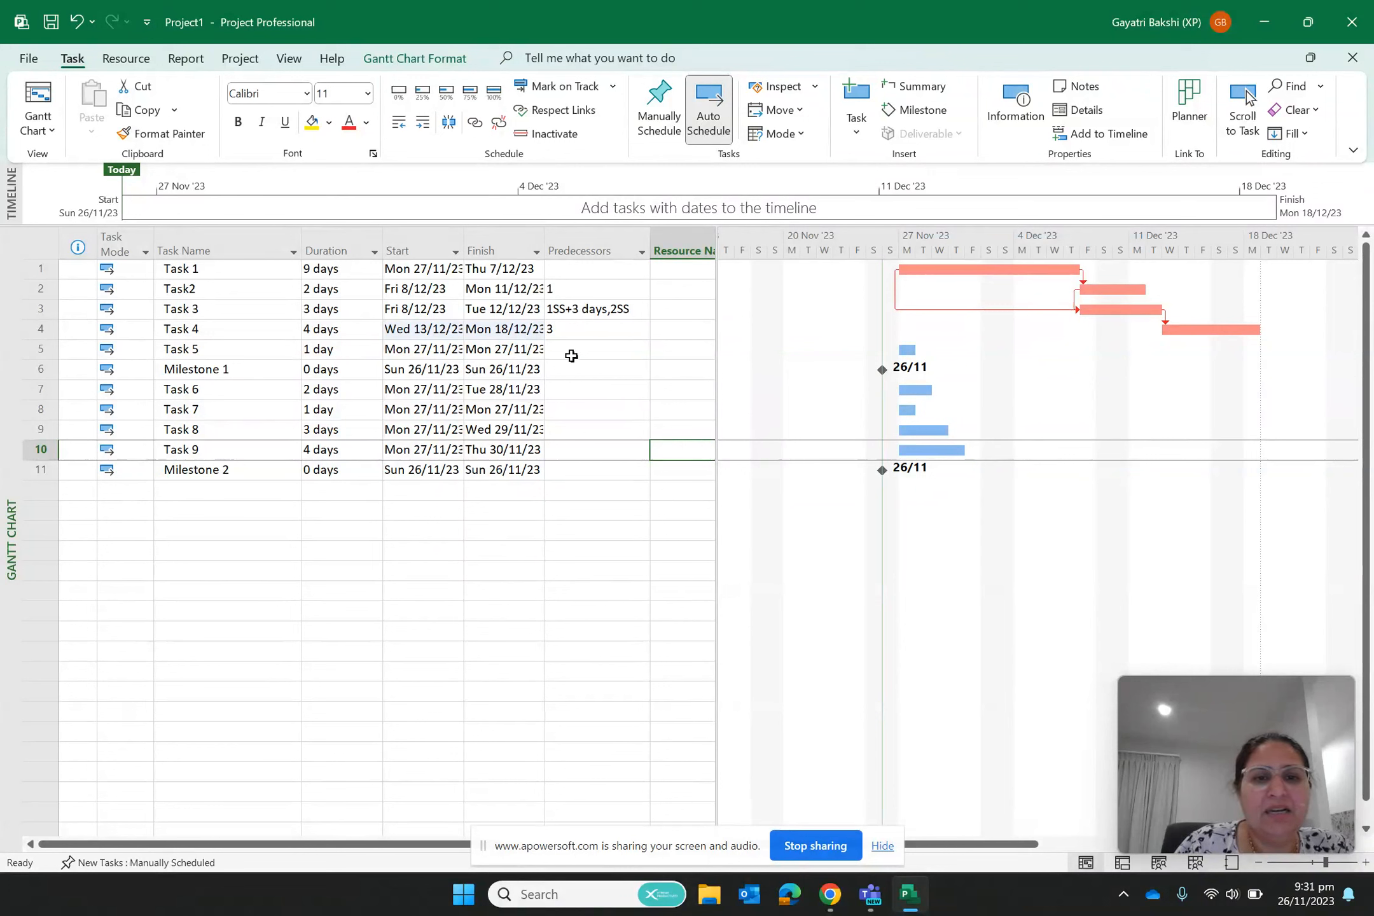
left_click(572, 355)
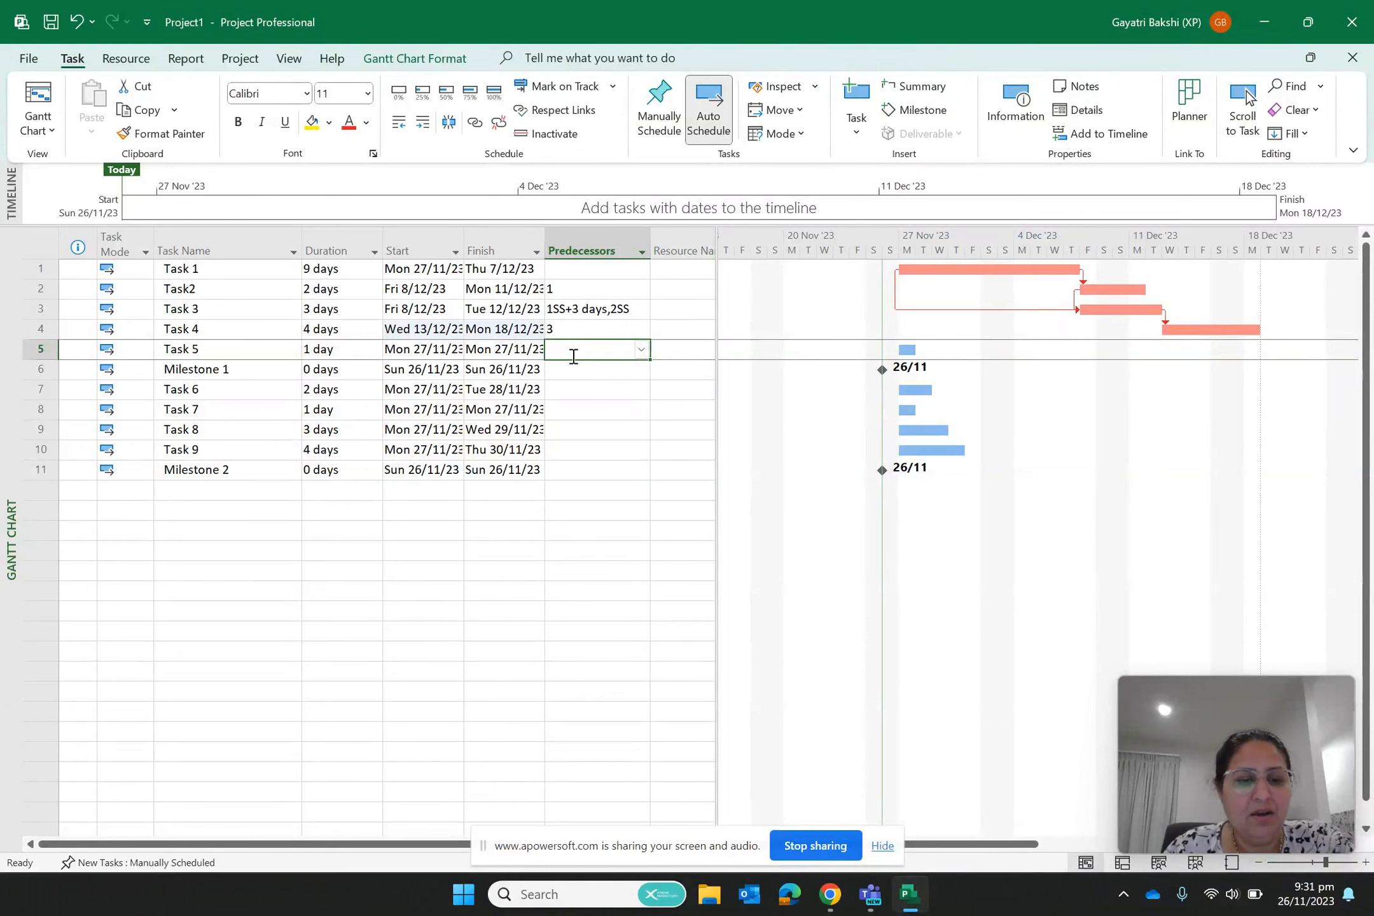
type("4")
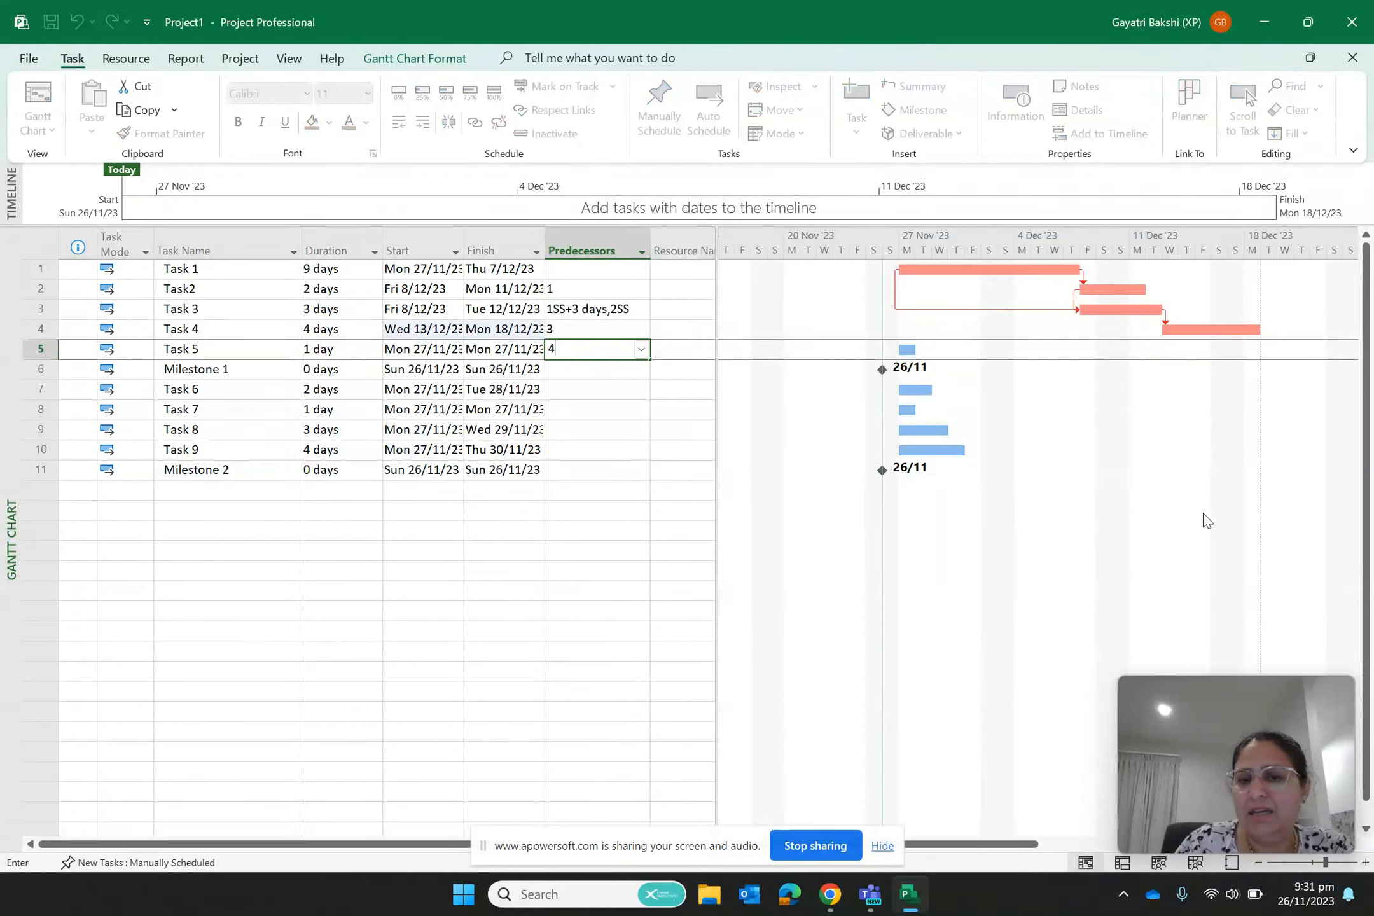
left_click(1180, 503)
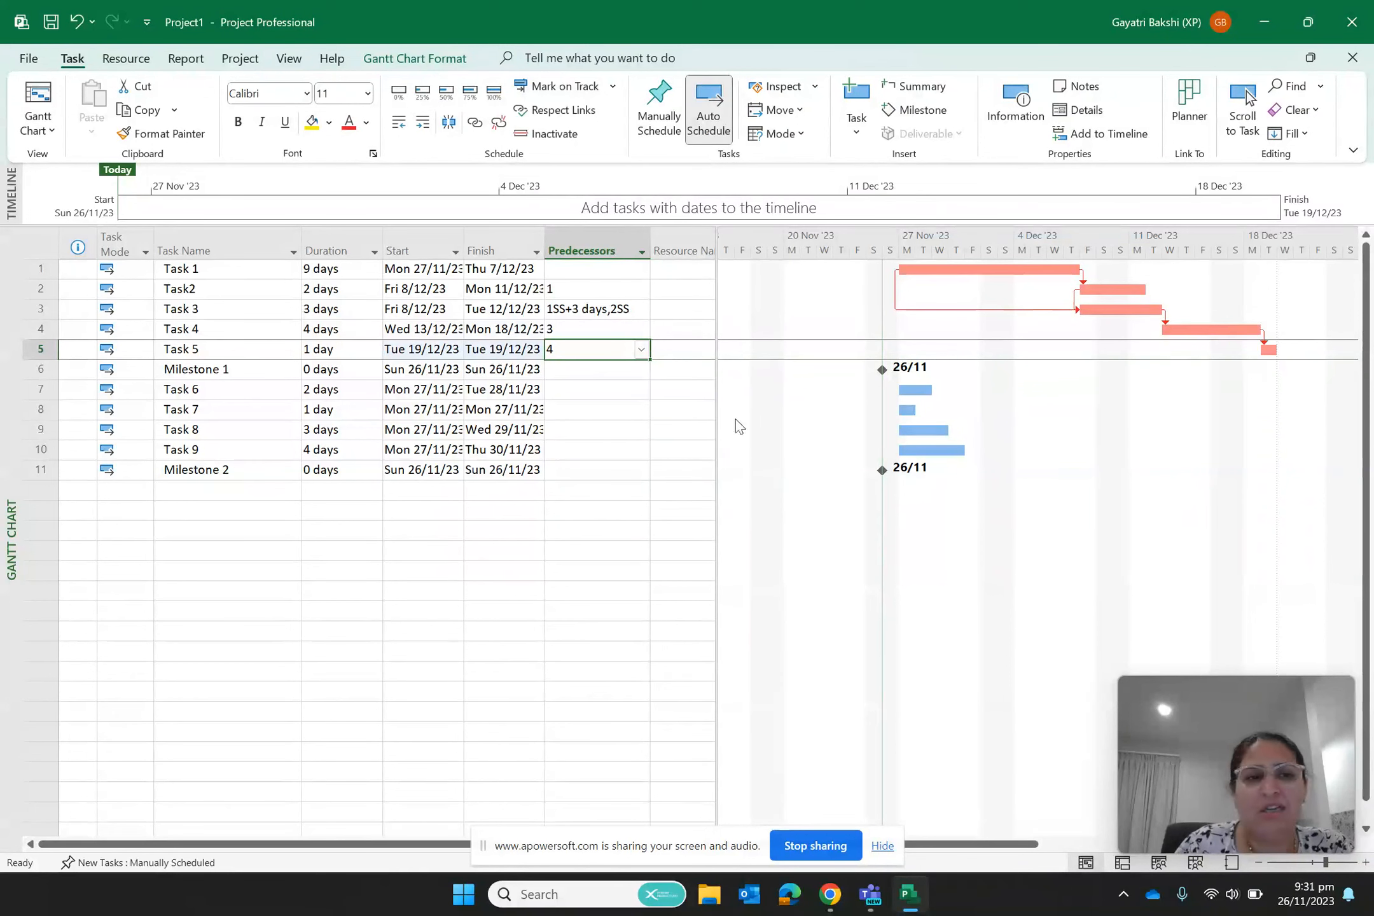
Enter 5 as the predecessor of Milestone 1 and 6 as the predecessor of Task 6.
left_click(563, 372)
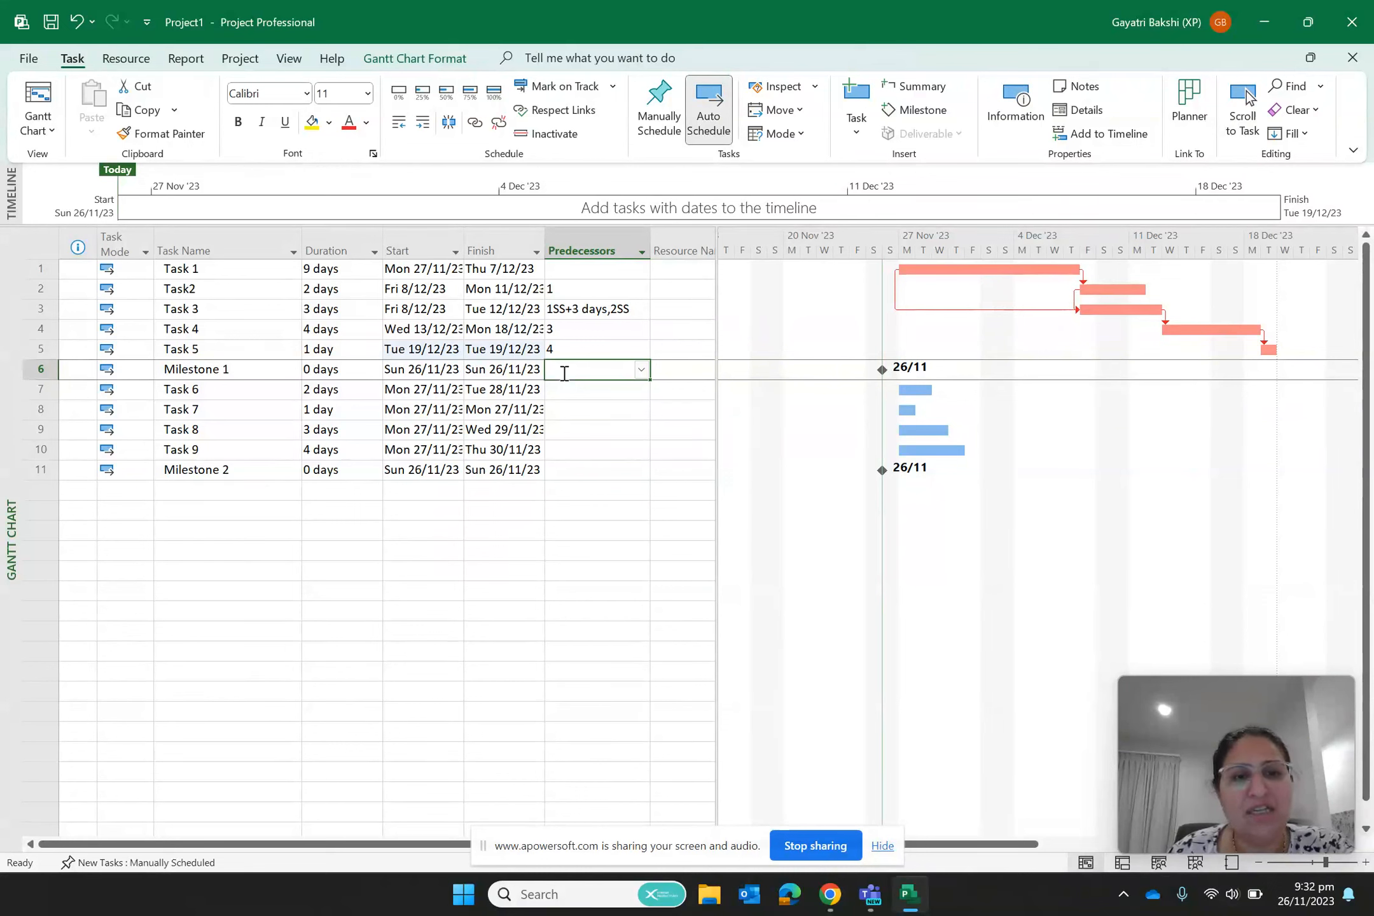
type("5")
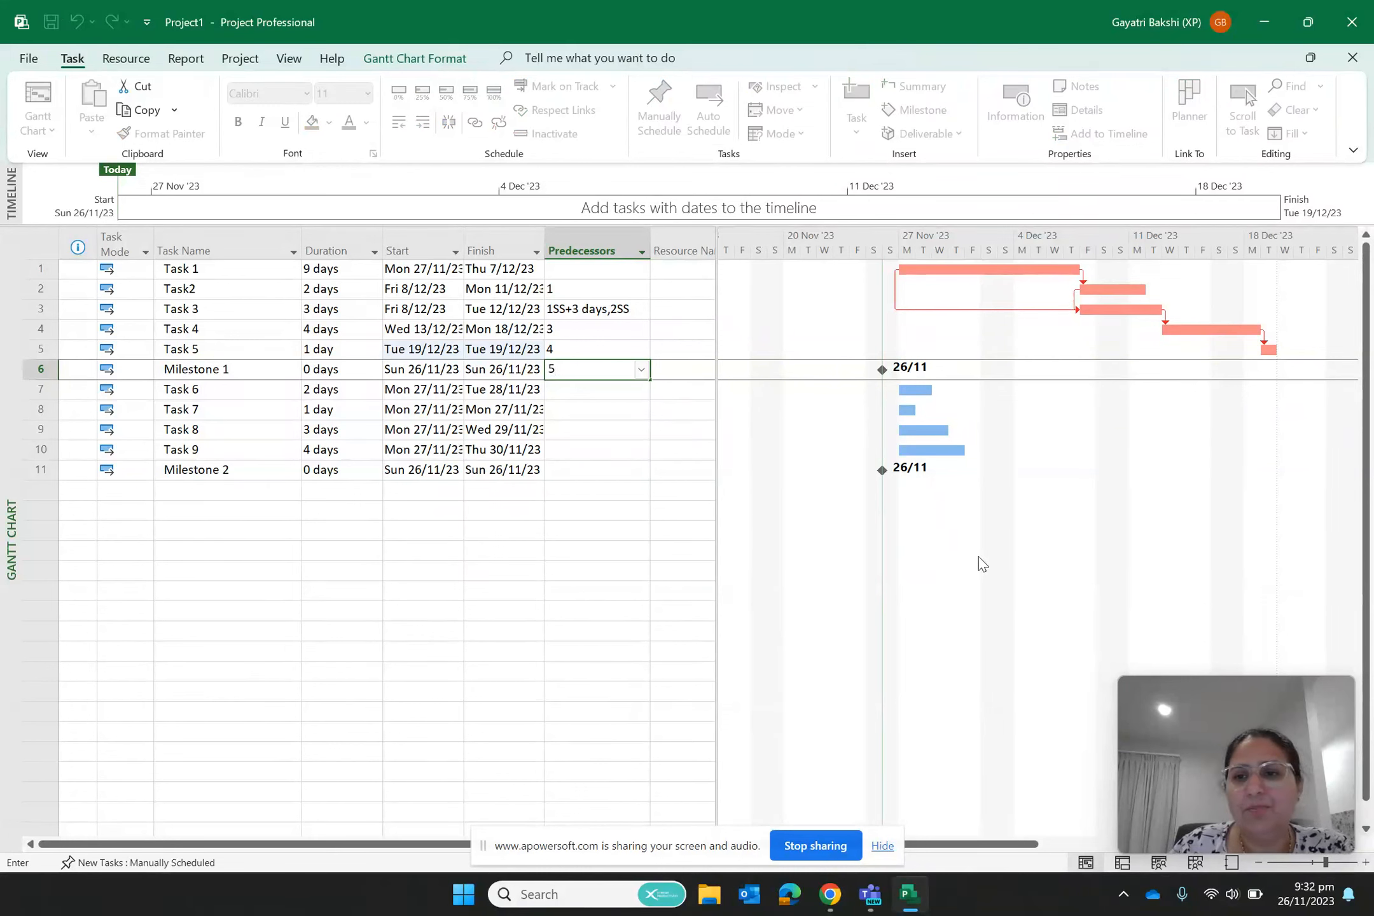
left_click(1184, 453)
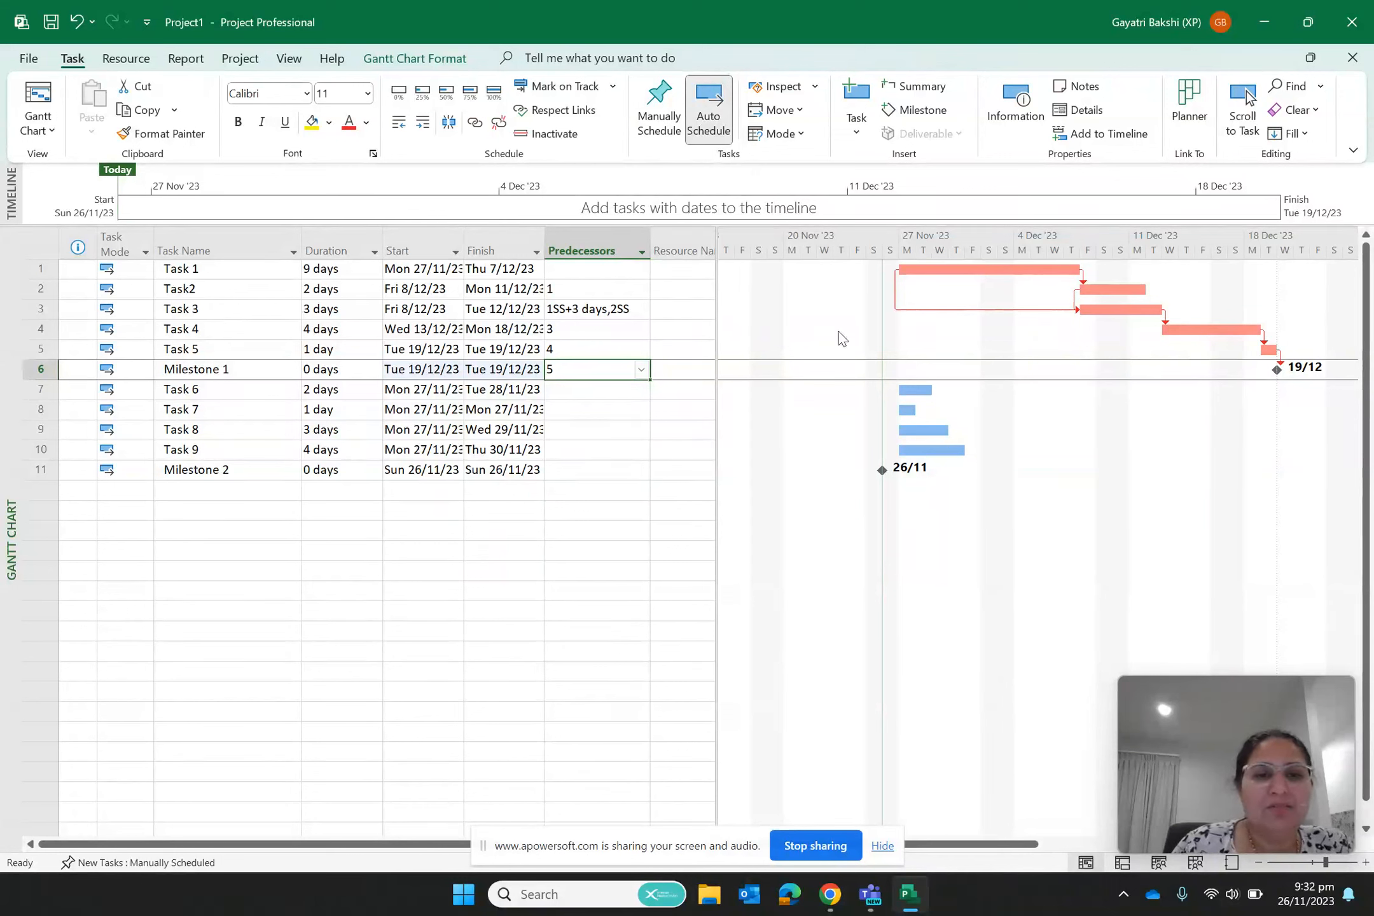
left_click(578, 391)
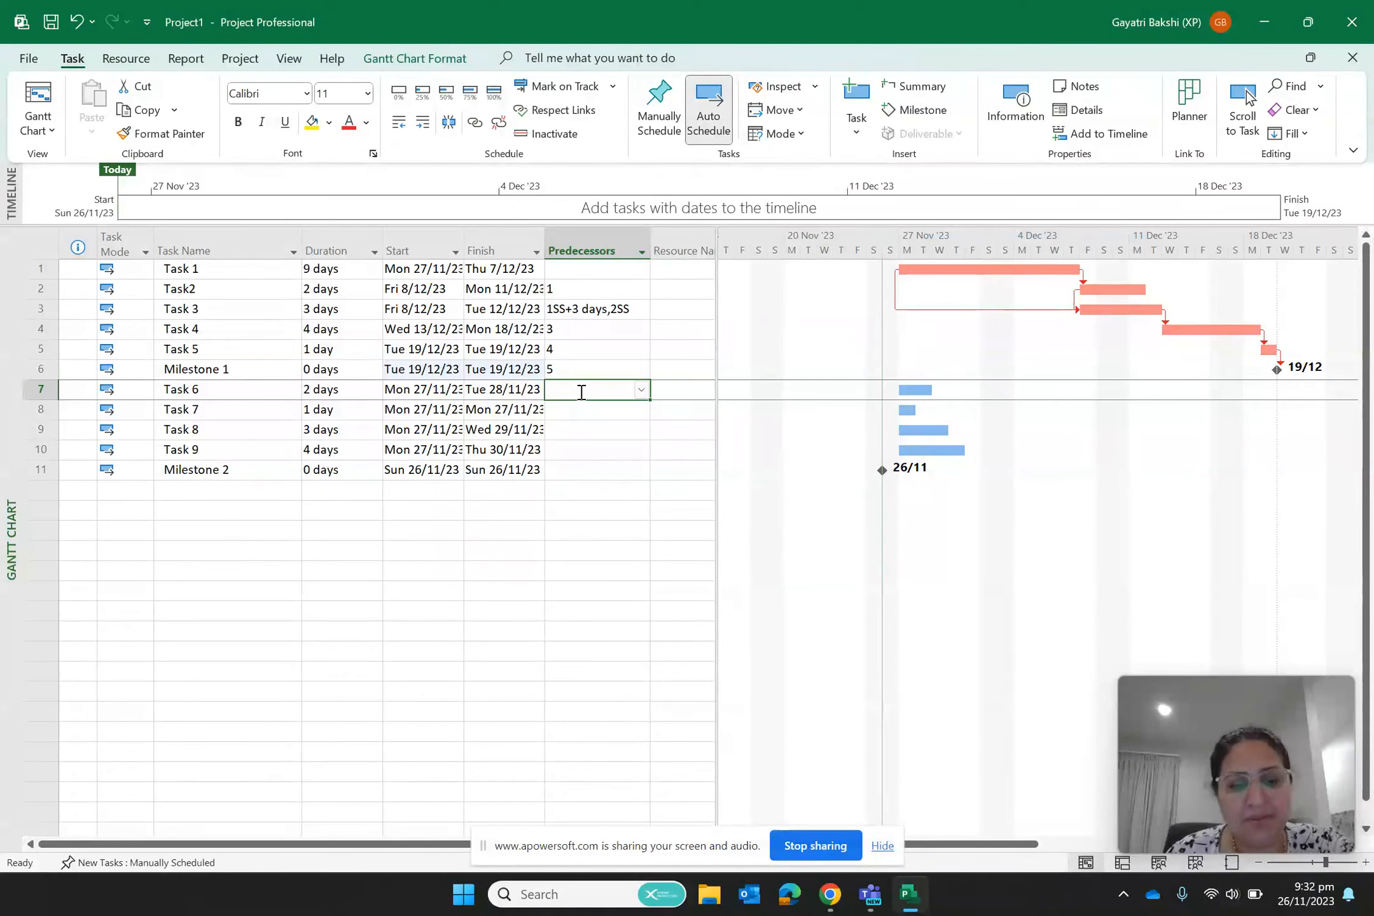
type("5")
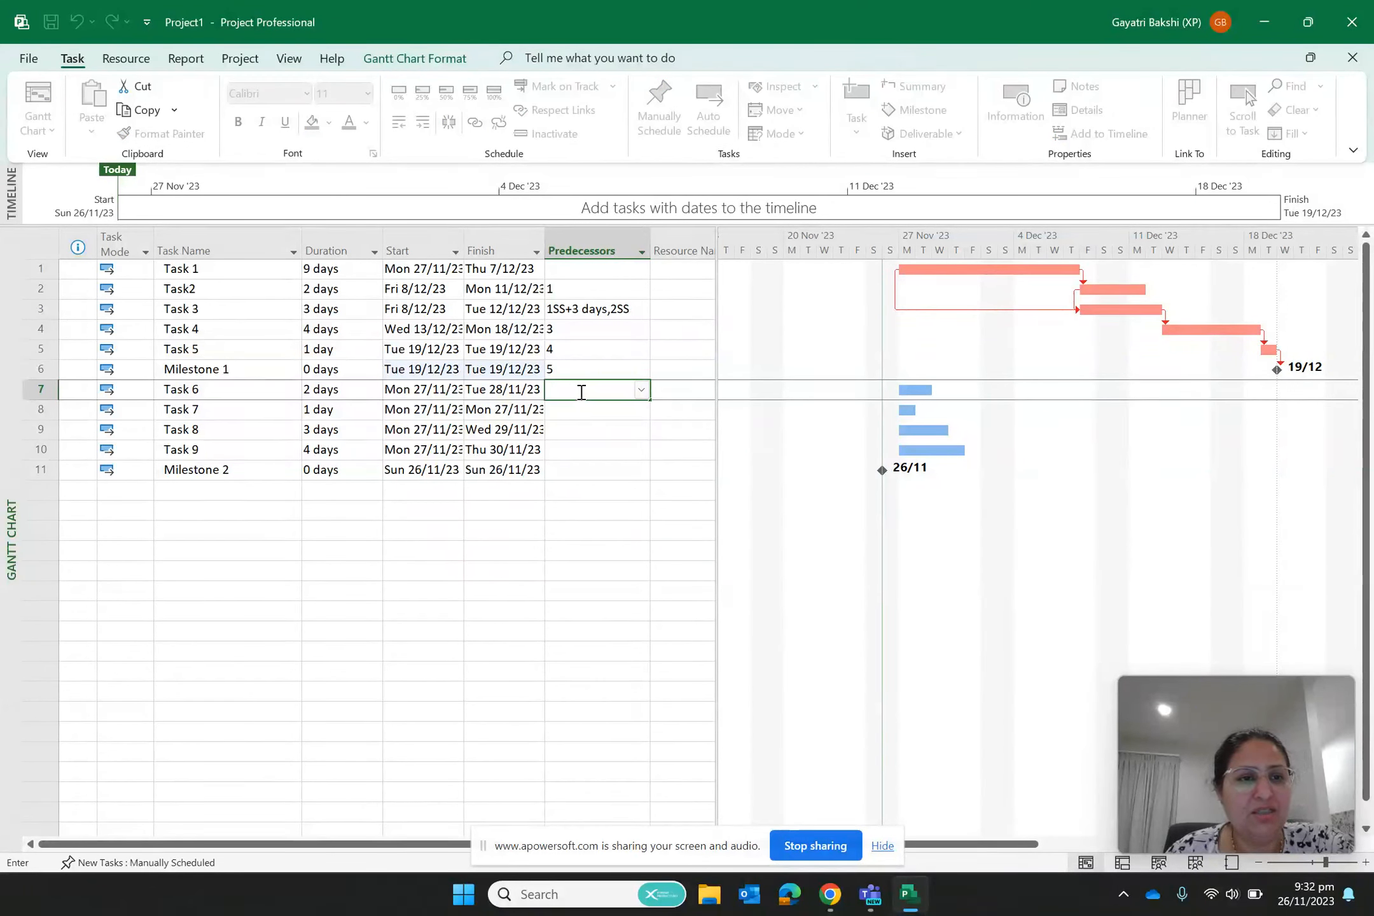
type("6")
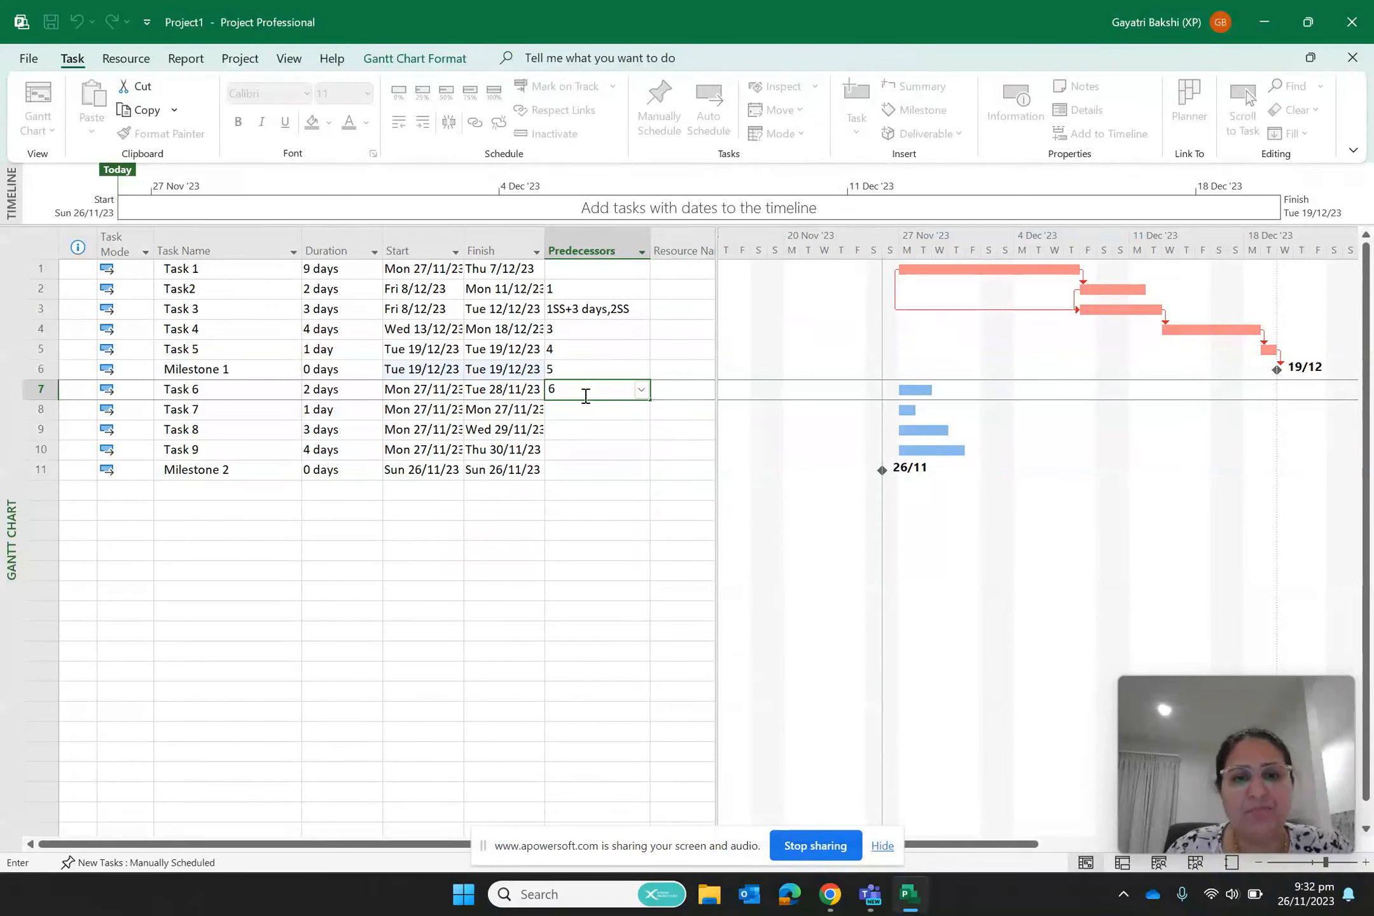
Enter 7 as the predecessor of Task 7.
left_click(580, 417)
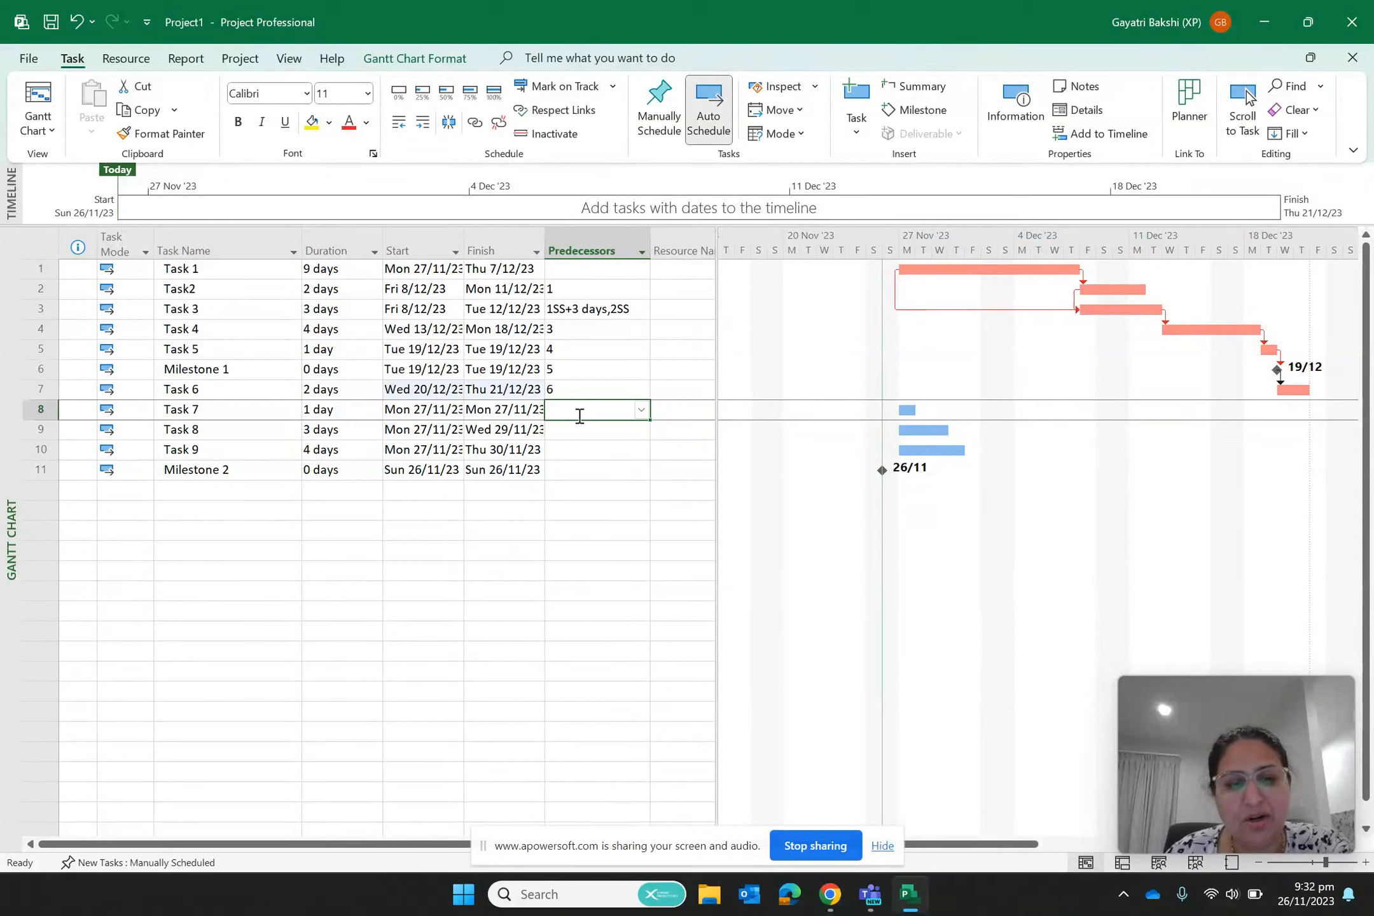
type("7")
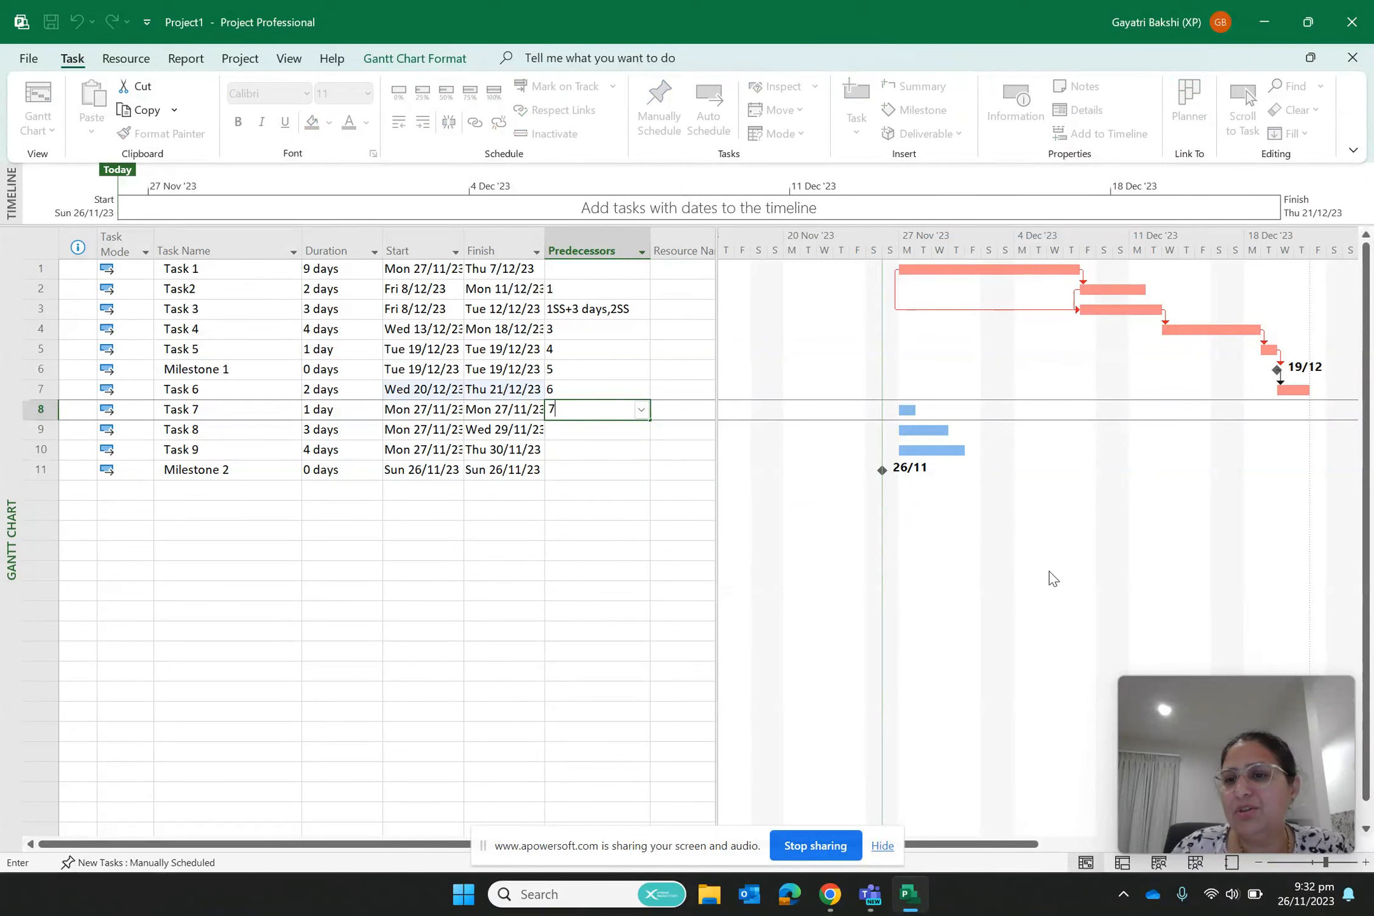
left_click(1156, 571)
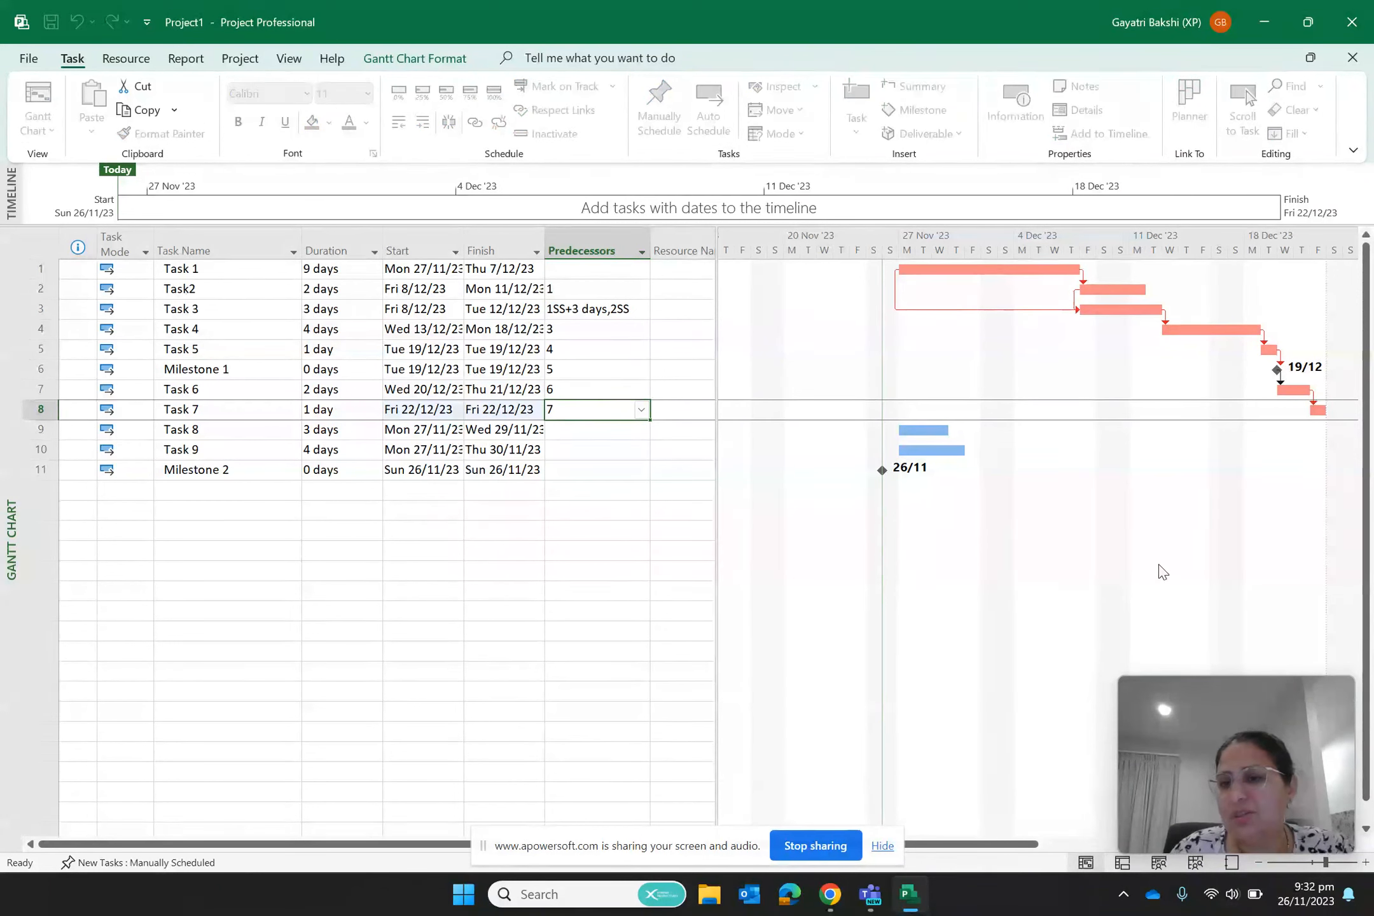
Change the dependency from Task 6 to Task 7 to Start-to-Start (SS).
double_click(1316, 411)
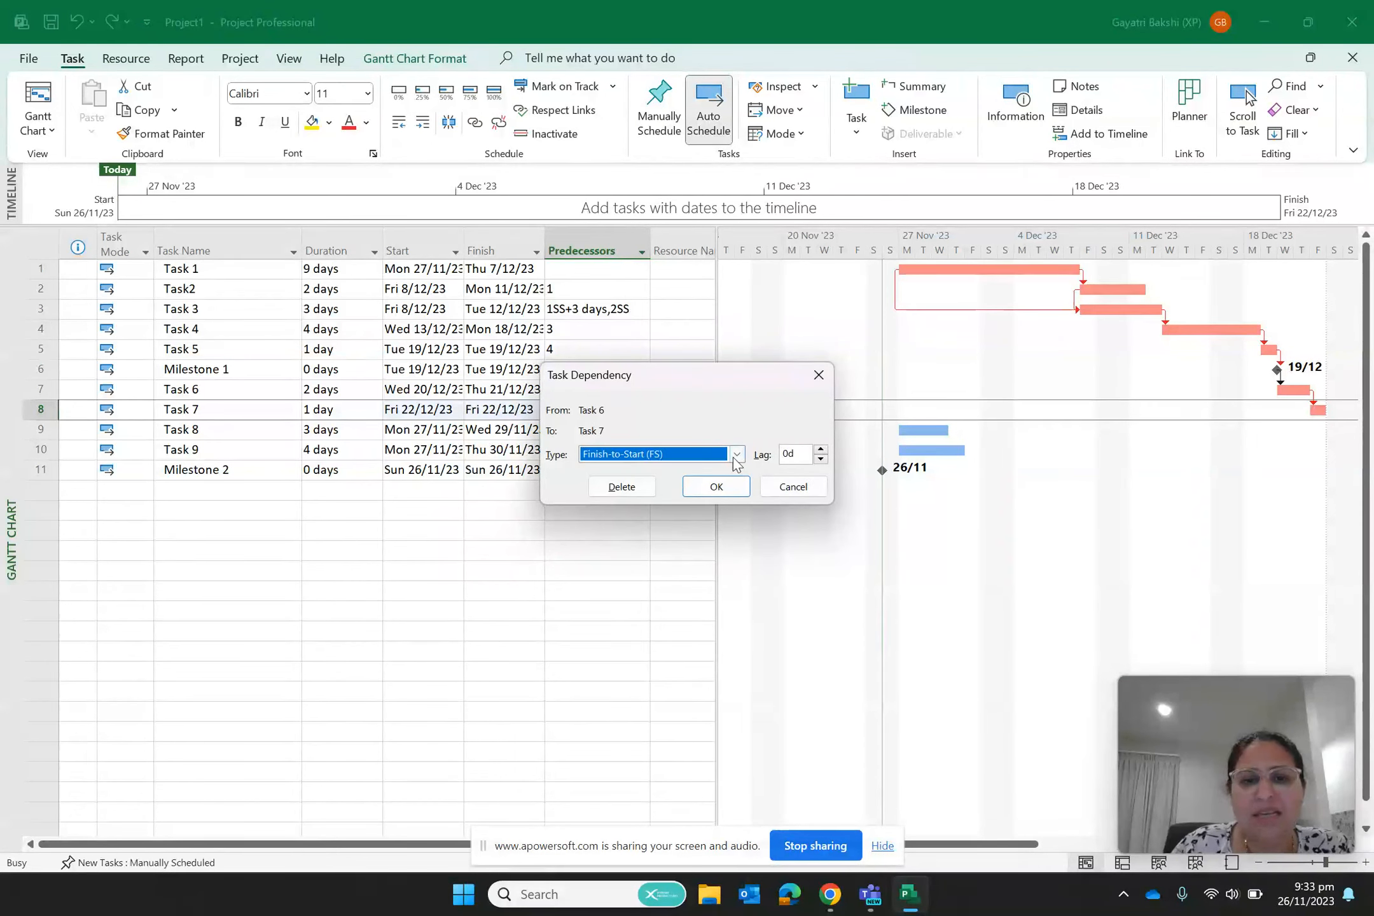
left_click(736, 454)
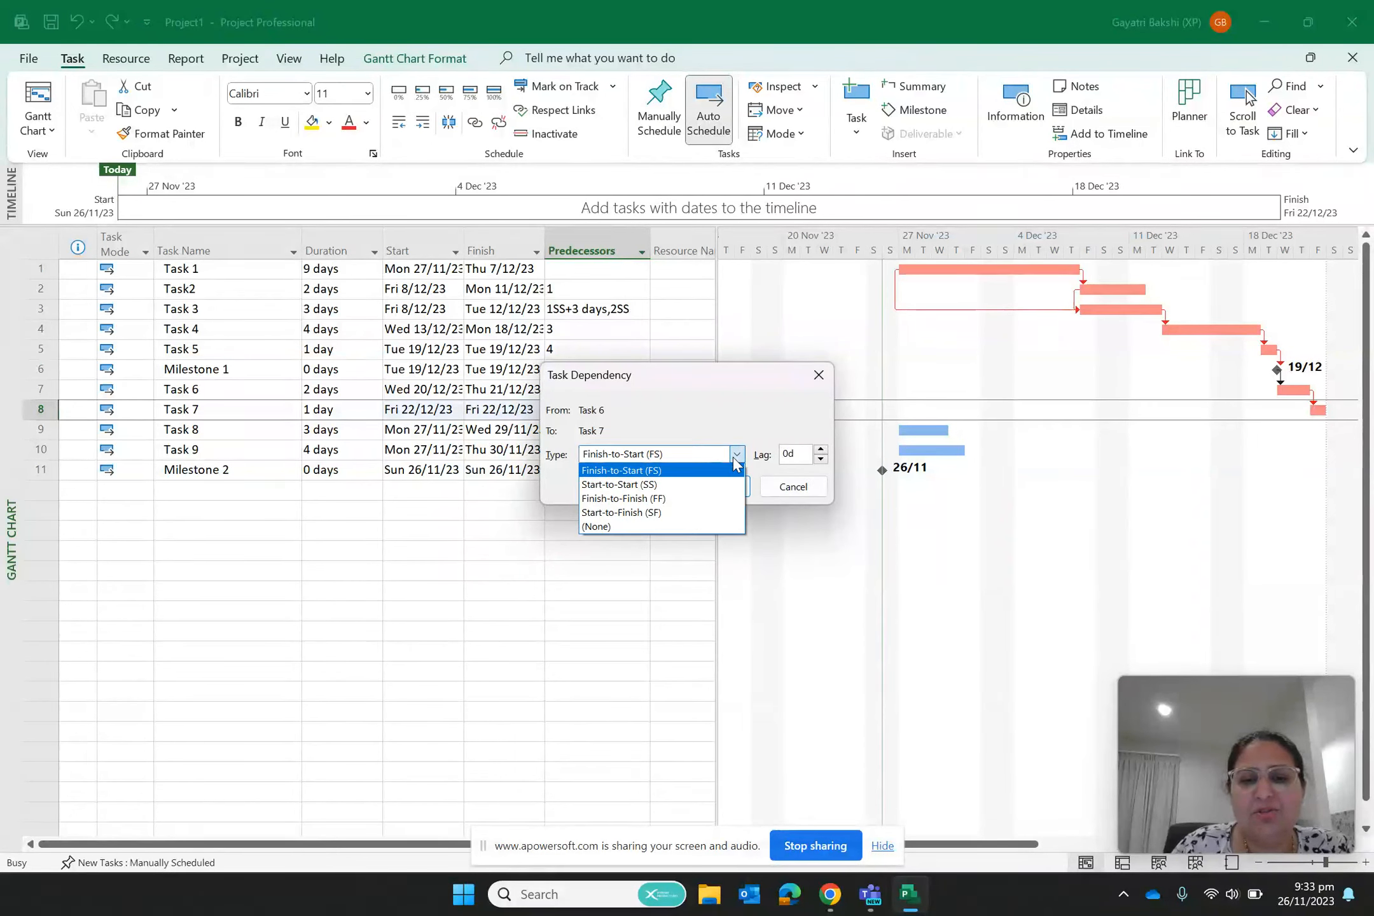
left_click(670, 485)
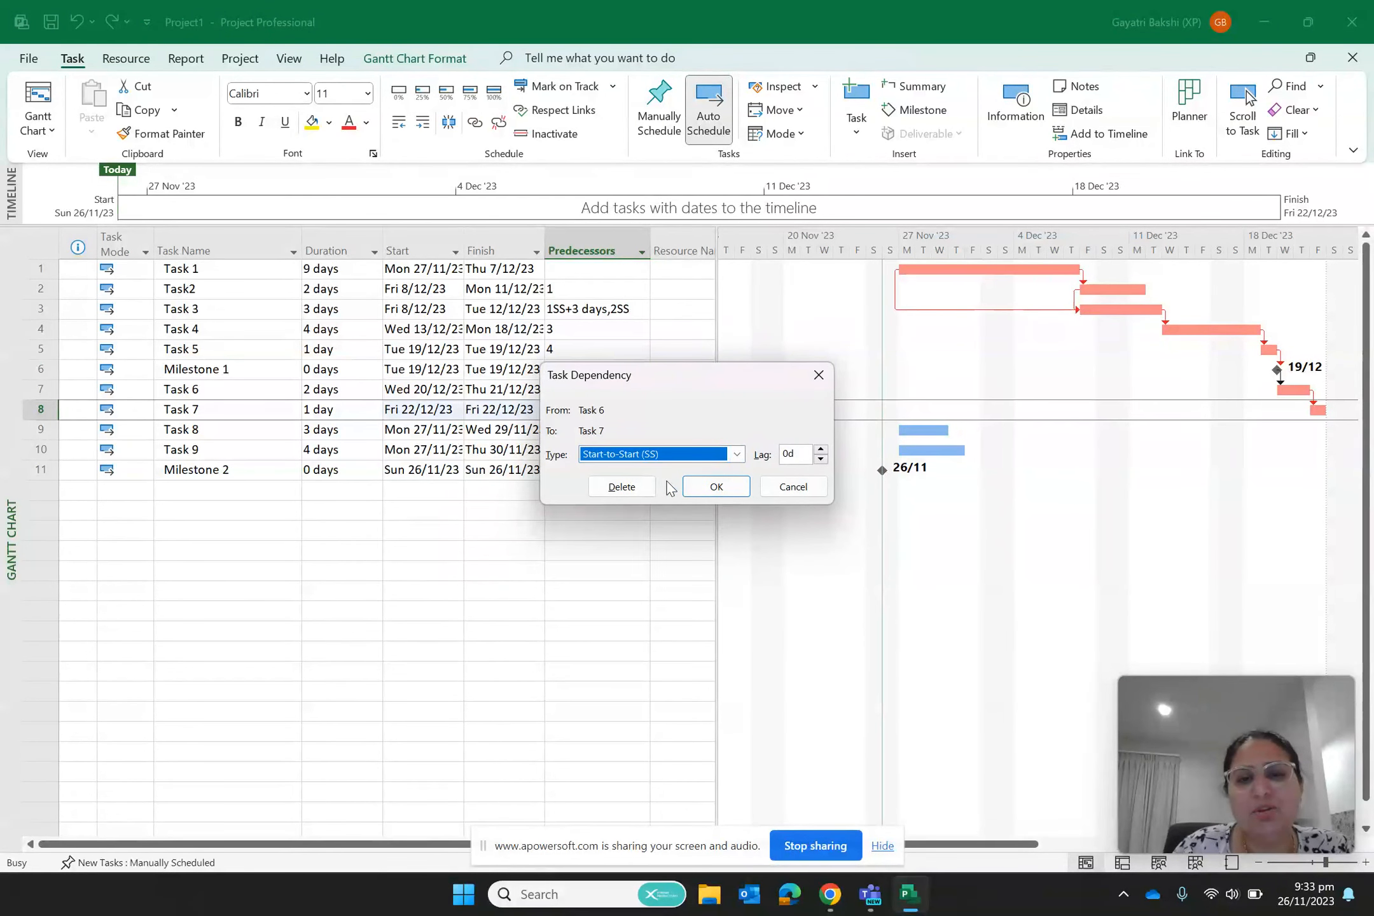
left_click(715, 488)
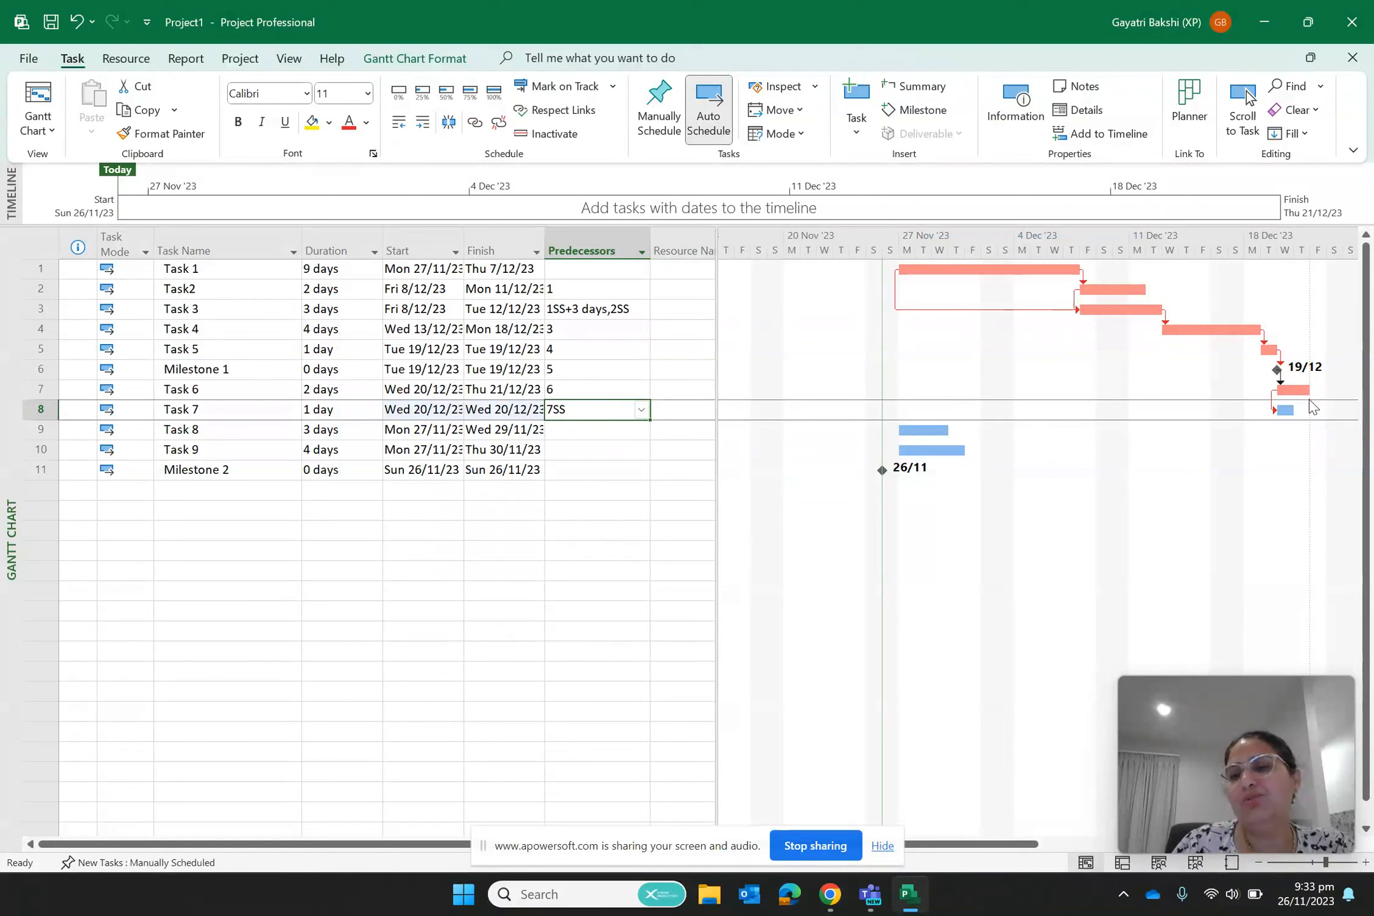
Enter 8 as the predecessor of Task 8 and 9 as the predecessor of Task 9.
left_click(560, 430)
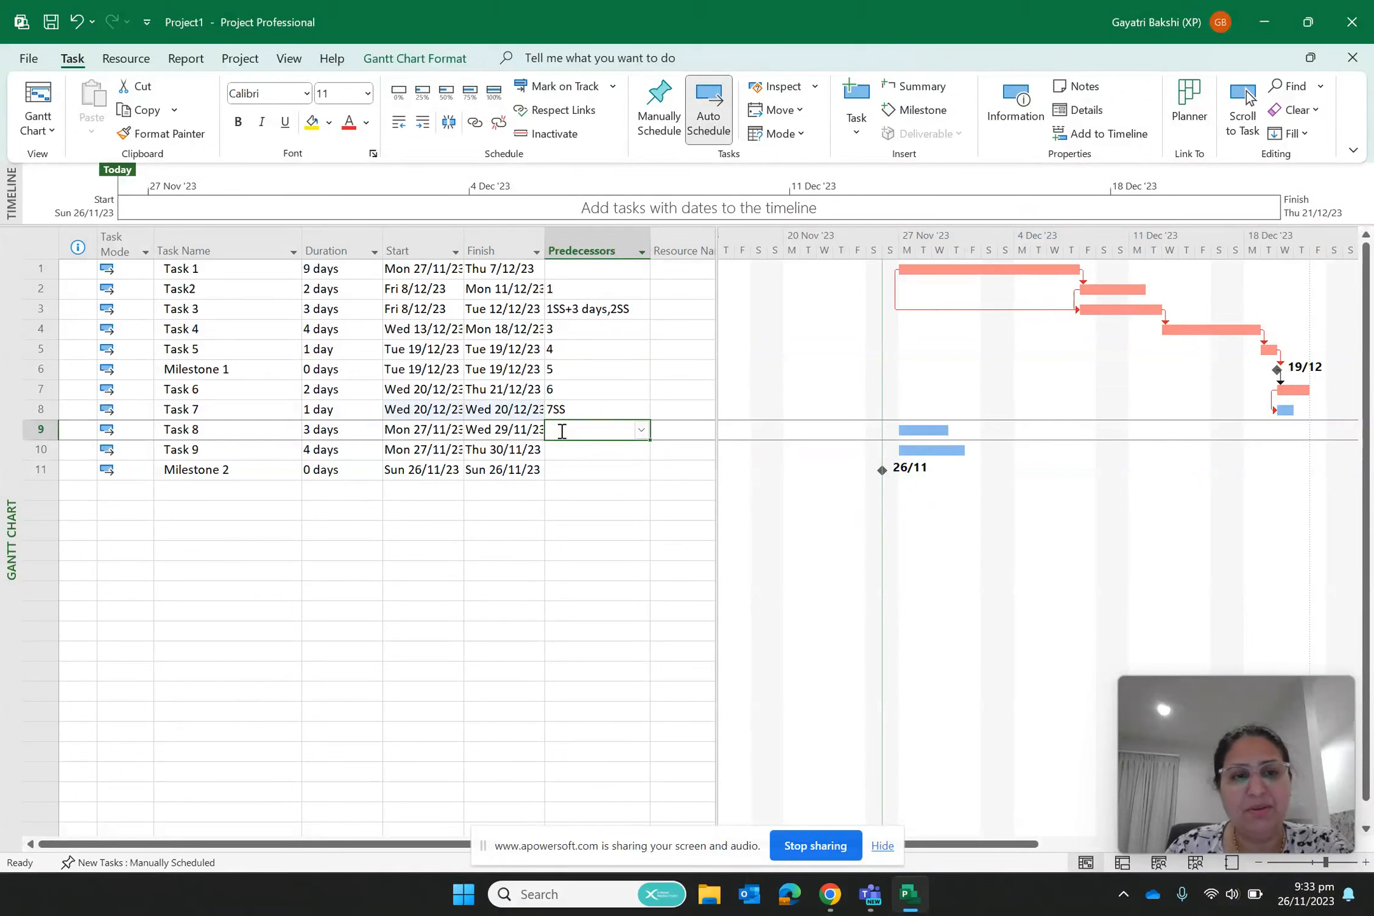
type("8")
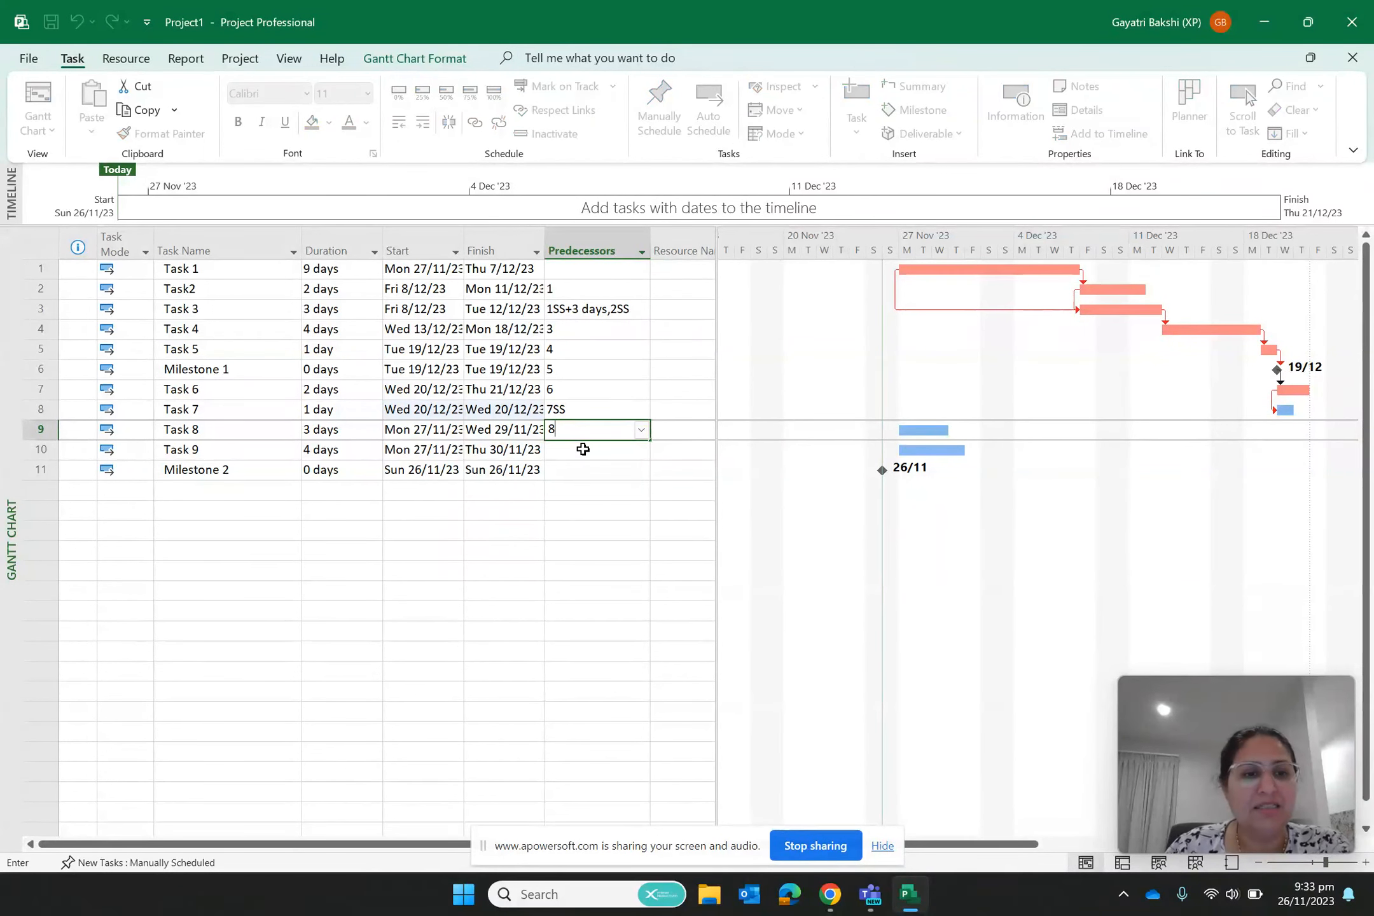
key("Return")
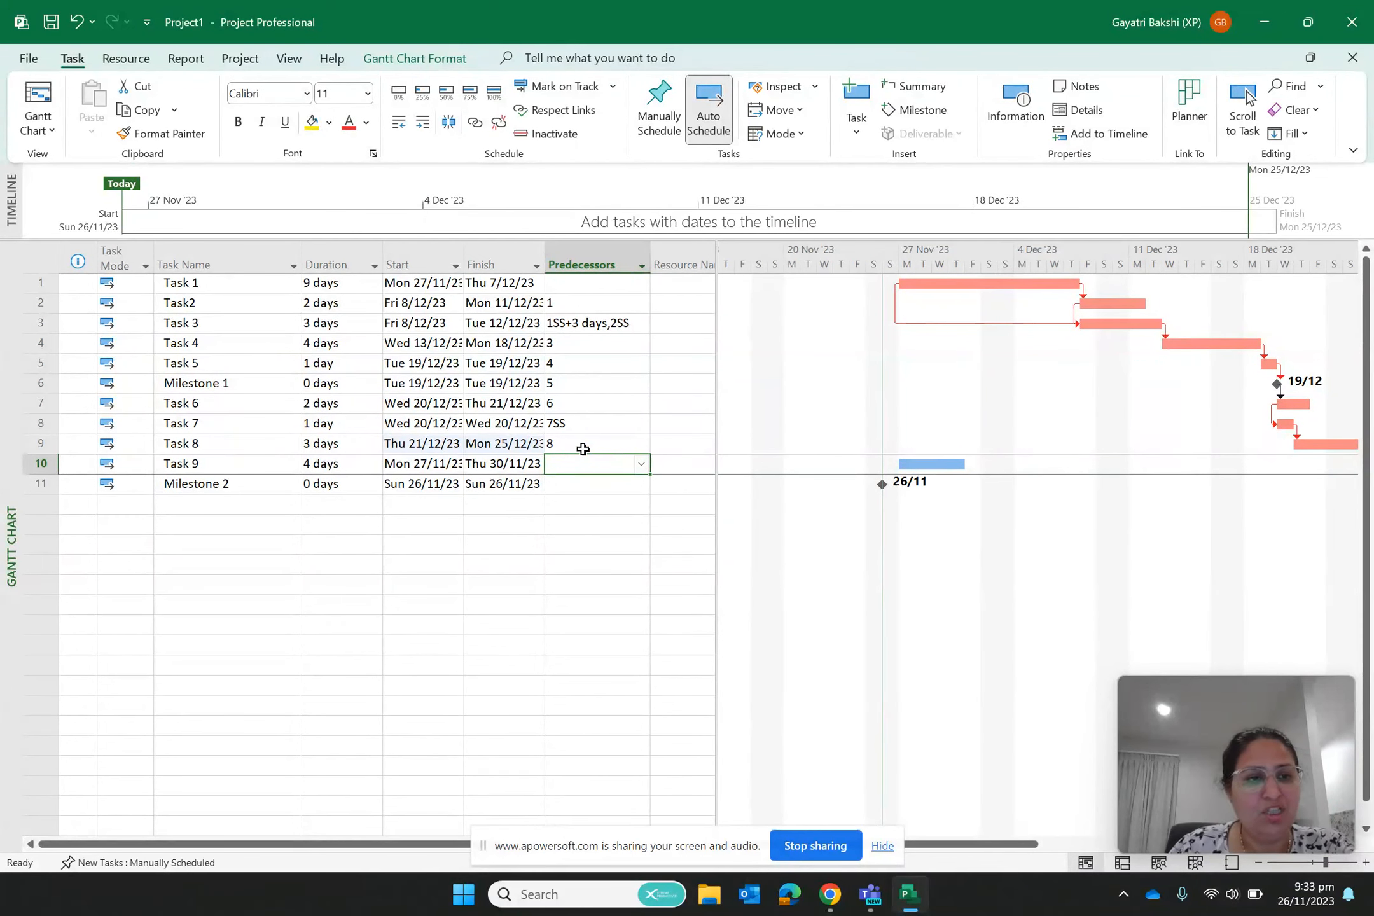
type("9")
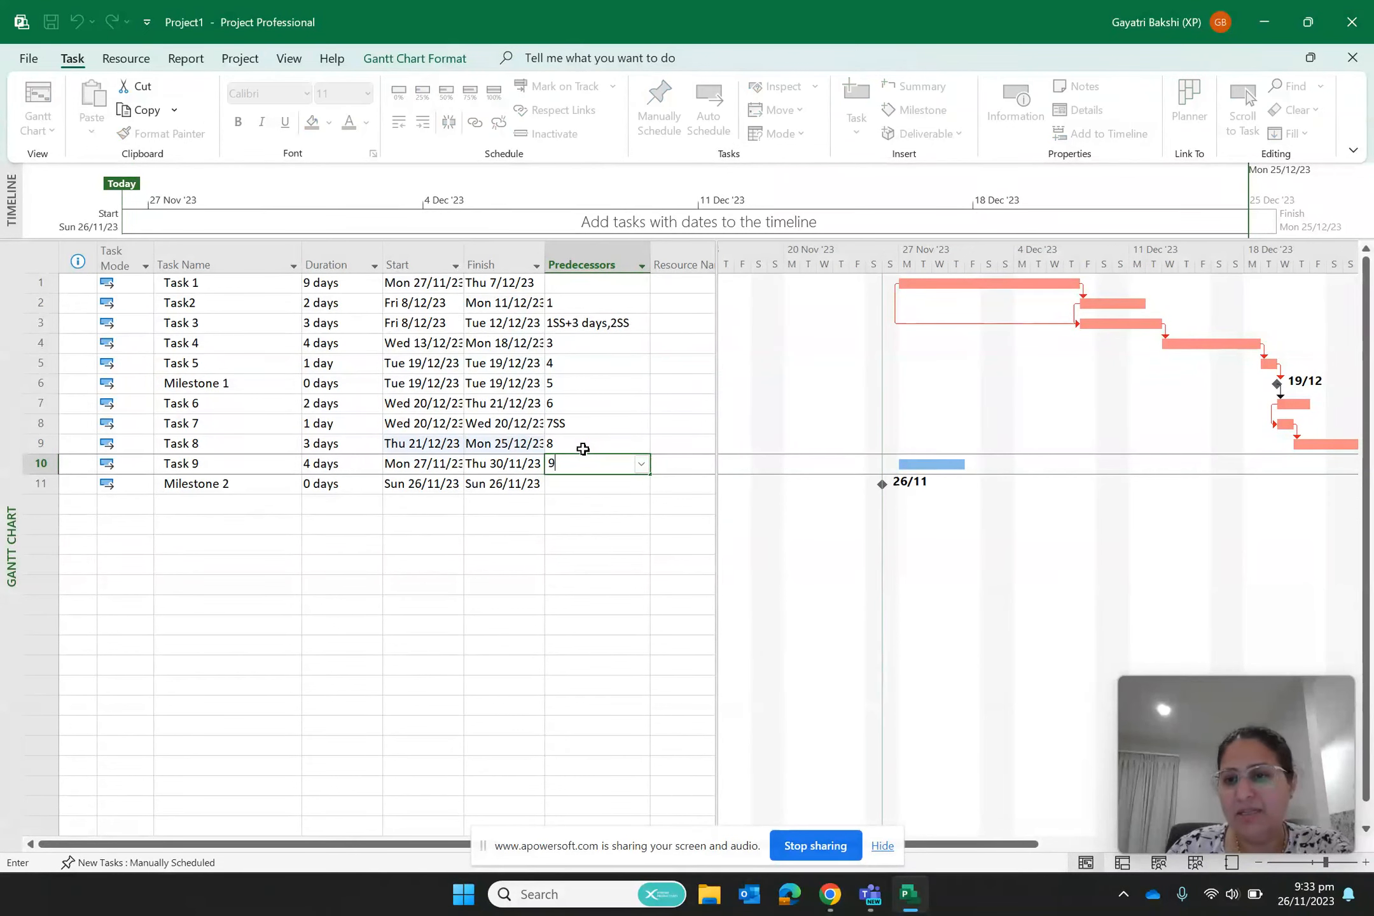
left_click(935, 552)
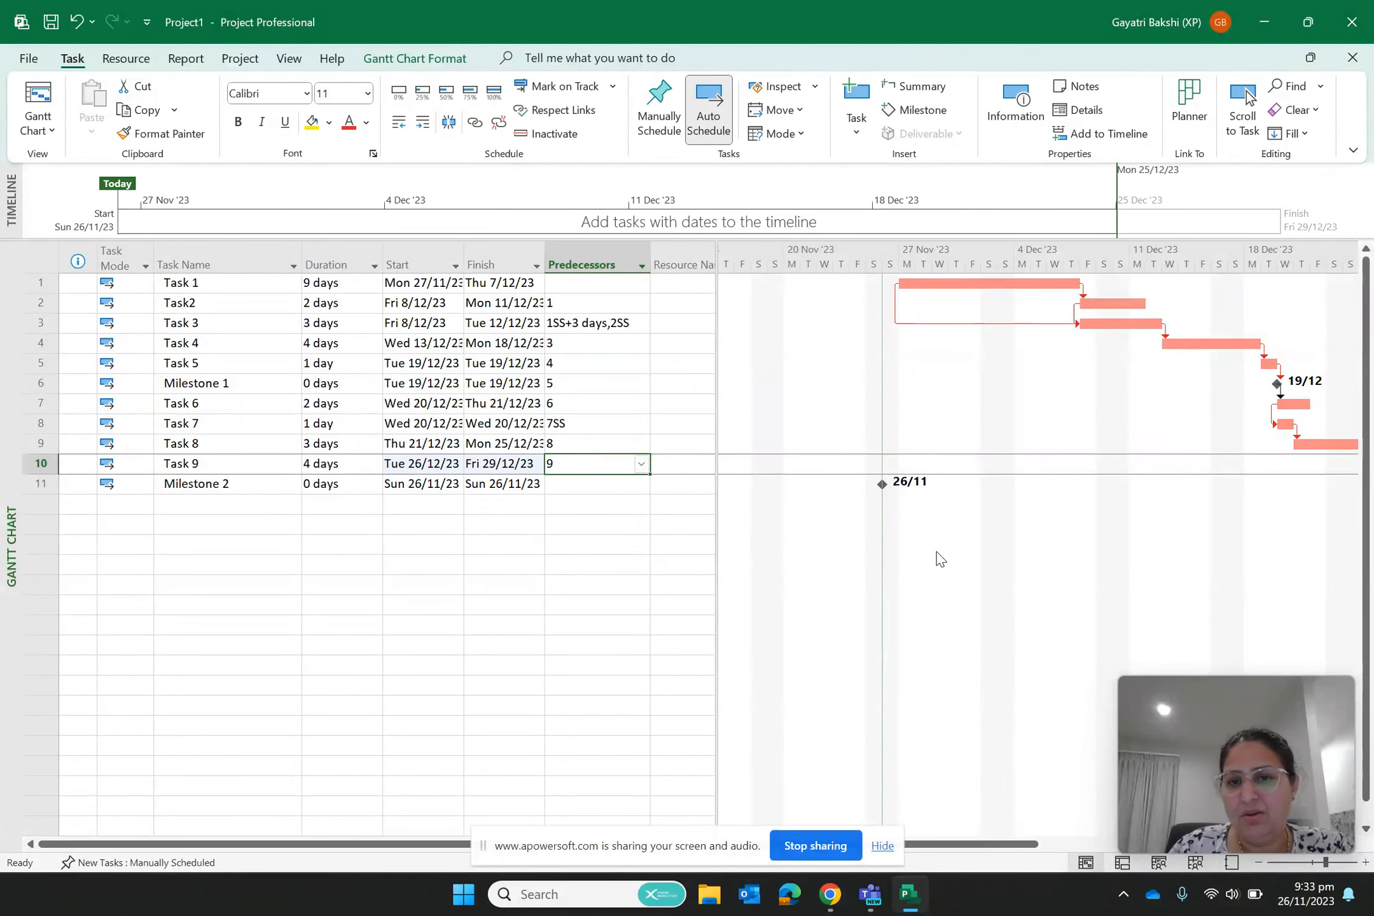
Enter 10 as the predecessor of Milestone 2.
left_click(583, 488)
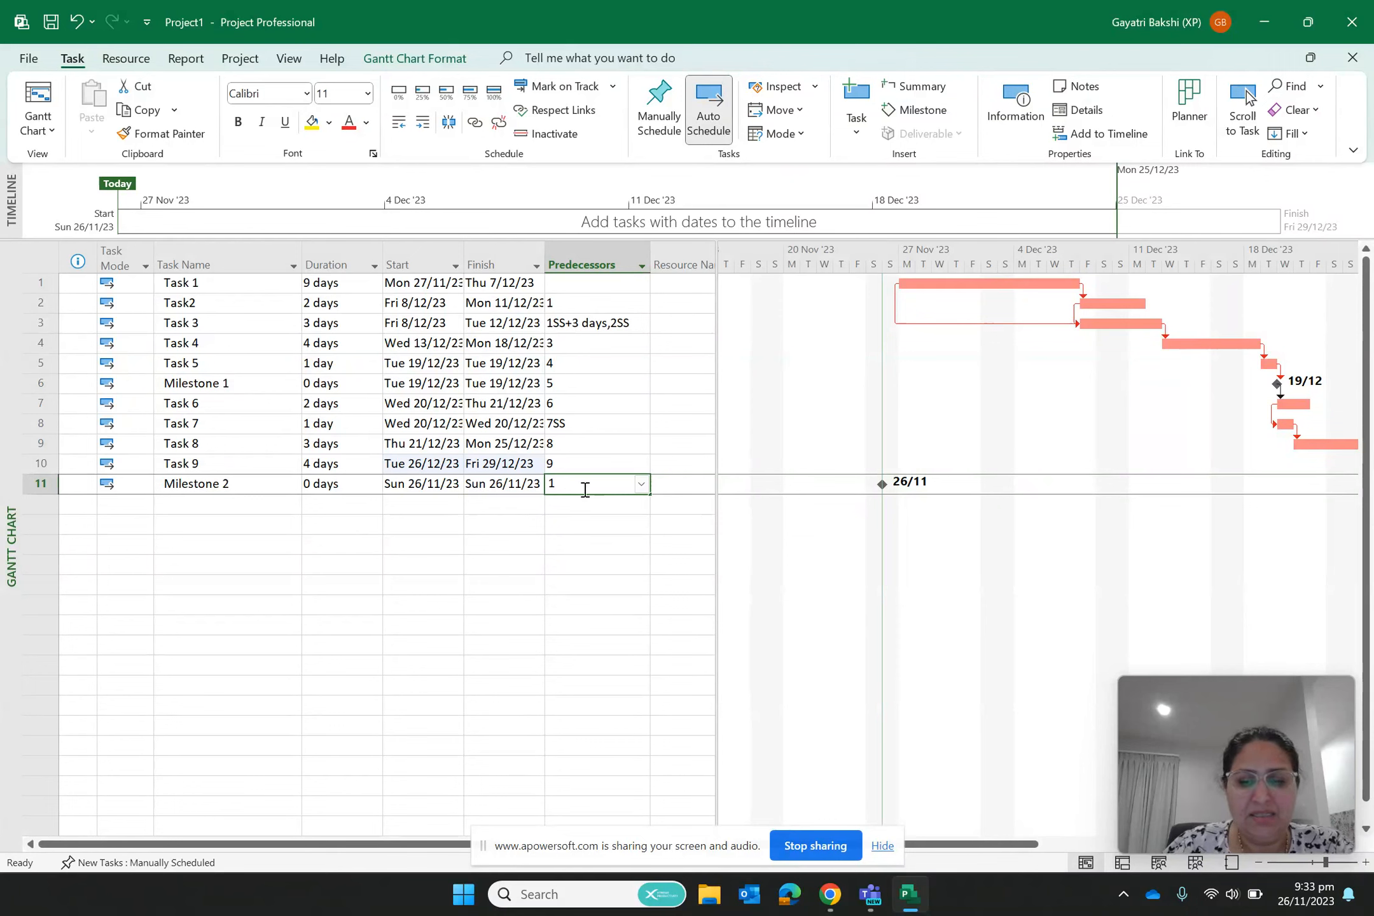
type("19")
type("0")
left_click(1016, 555)
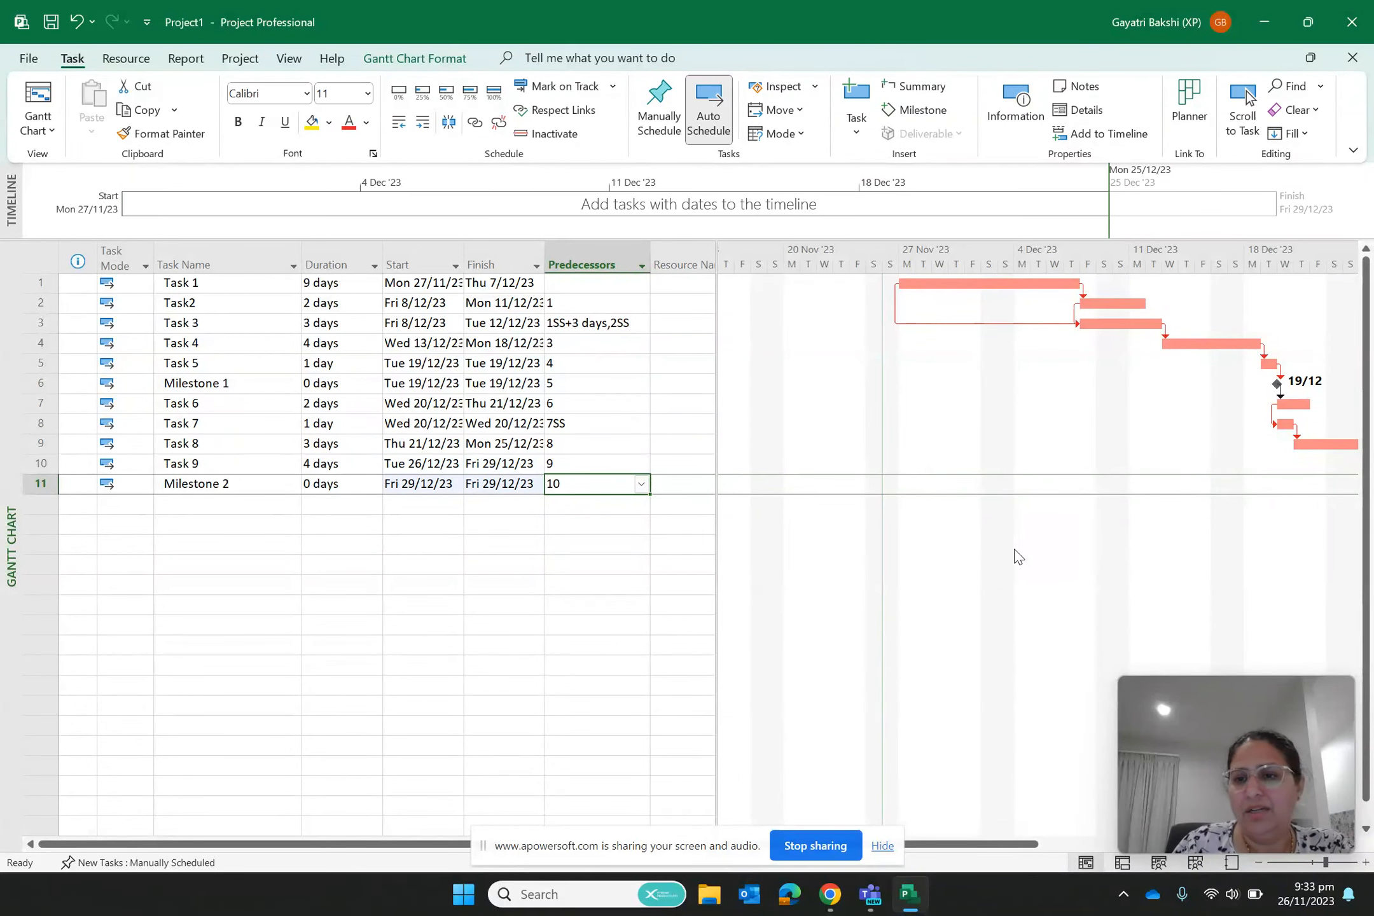
scroll(932, 503, "right", 2)
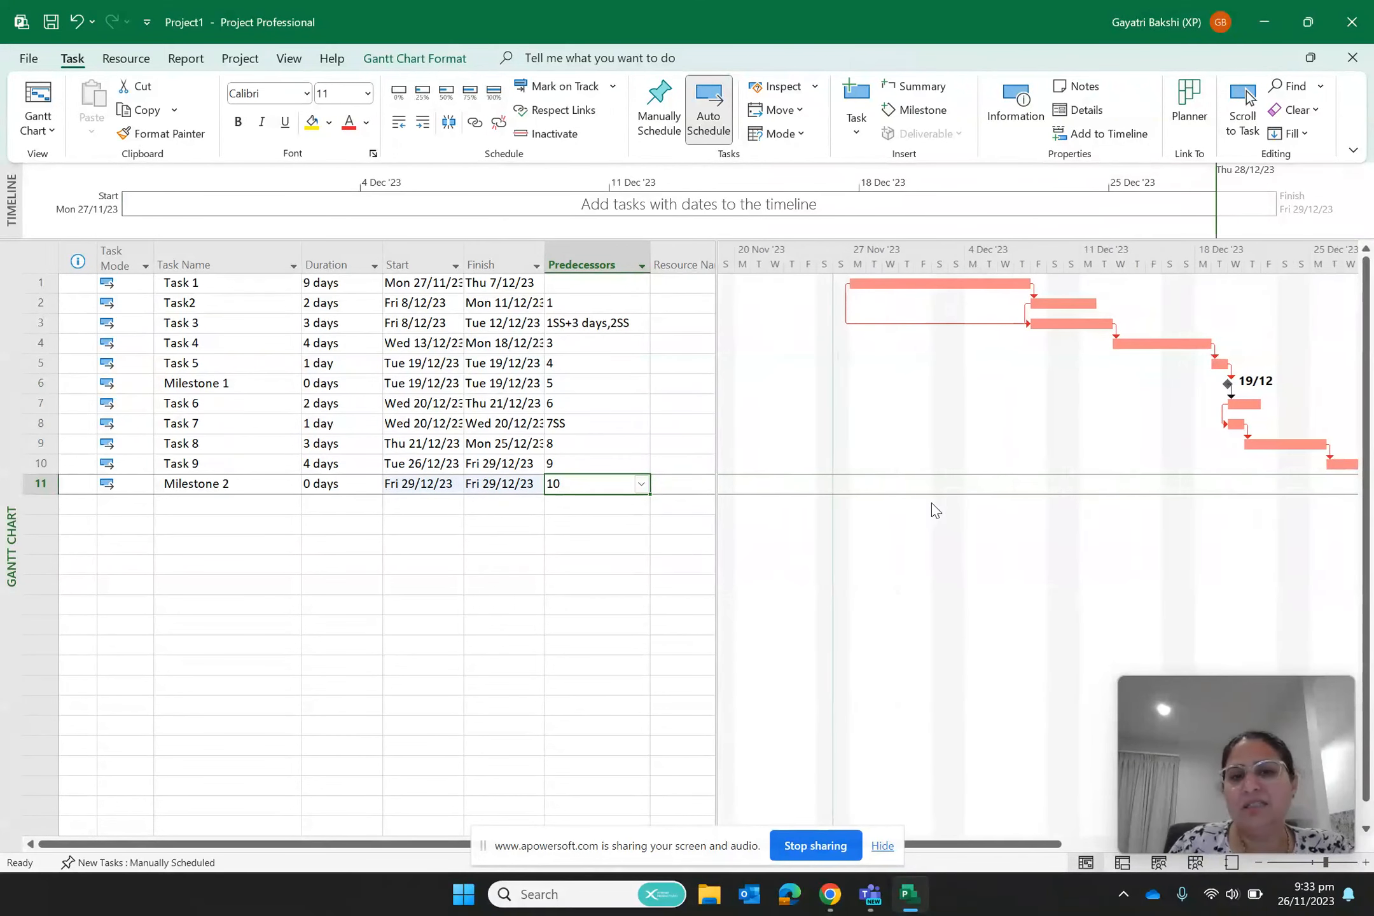
scroll(932, 502, "right", 4)
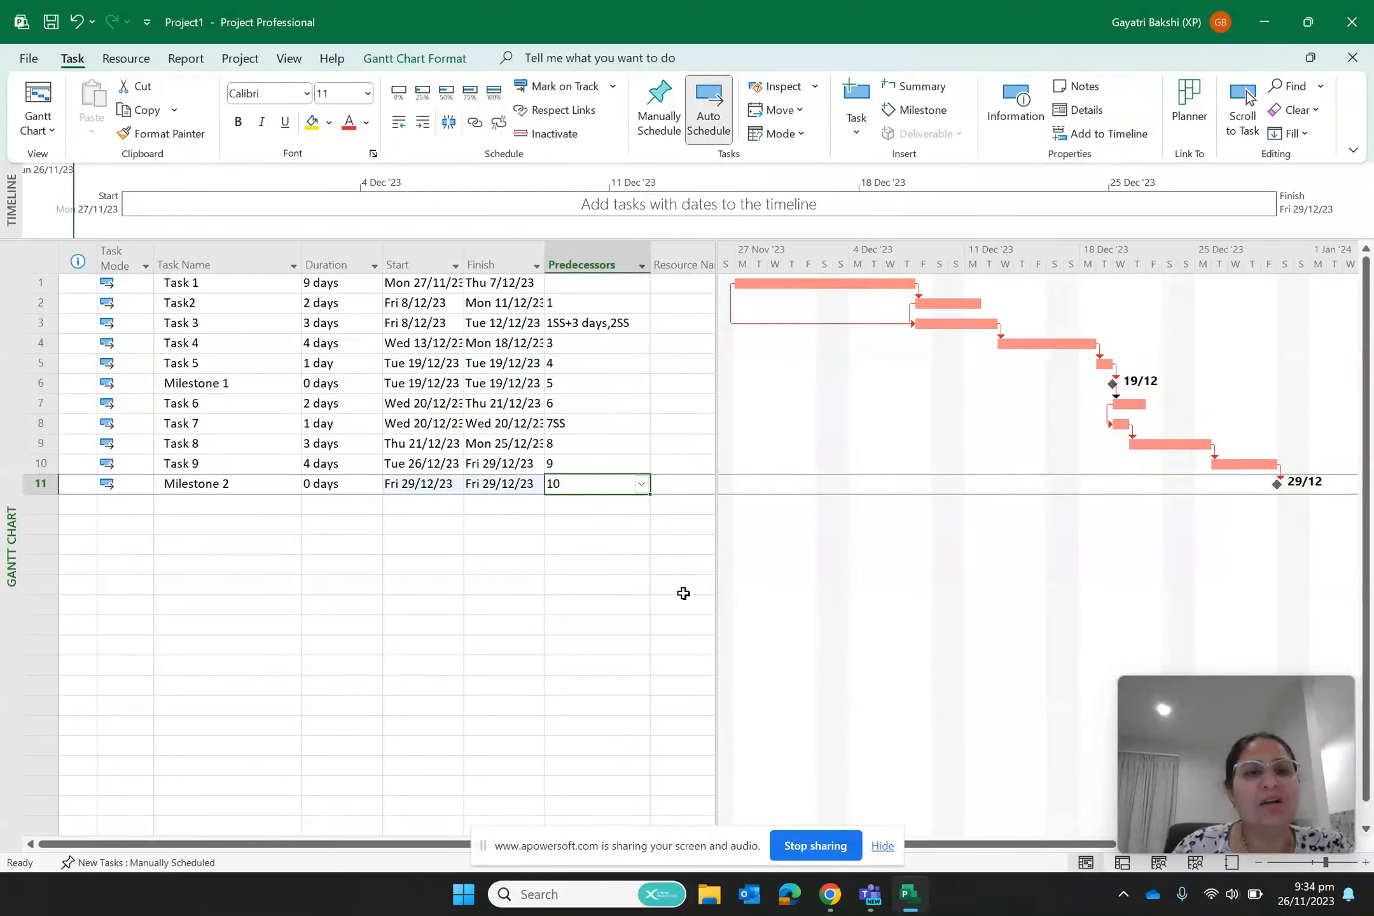
Add Milestone 1 to the project timeline.
left_click(280, 224)
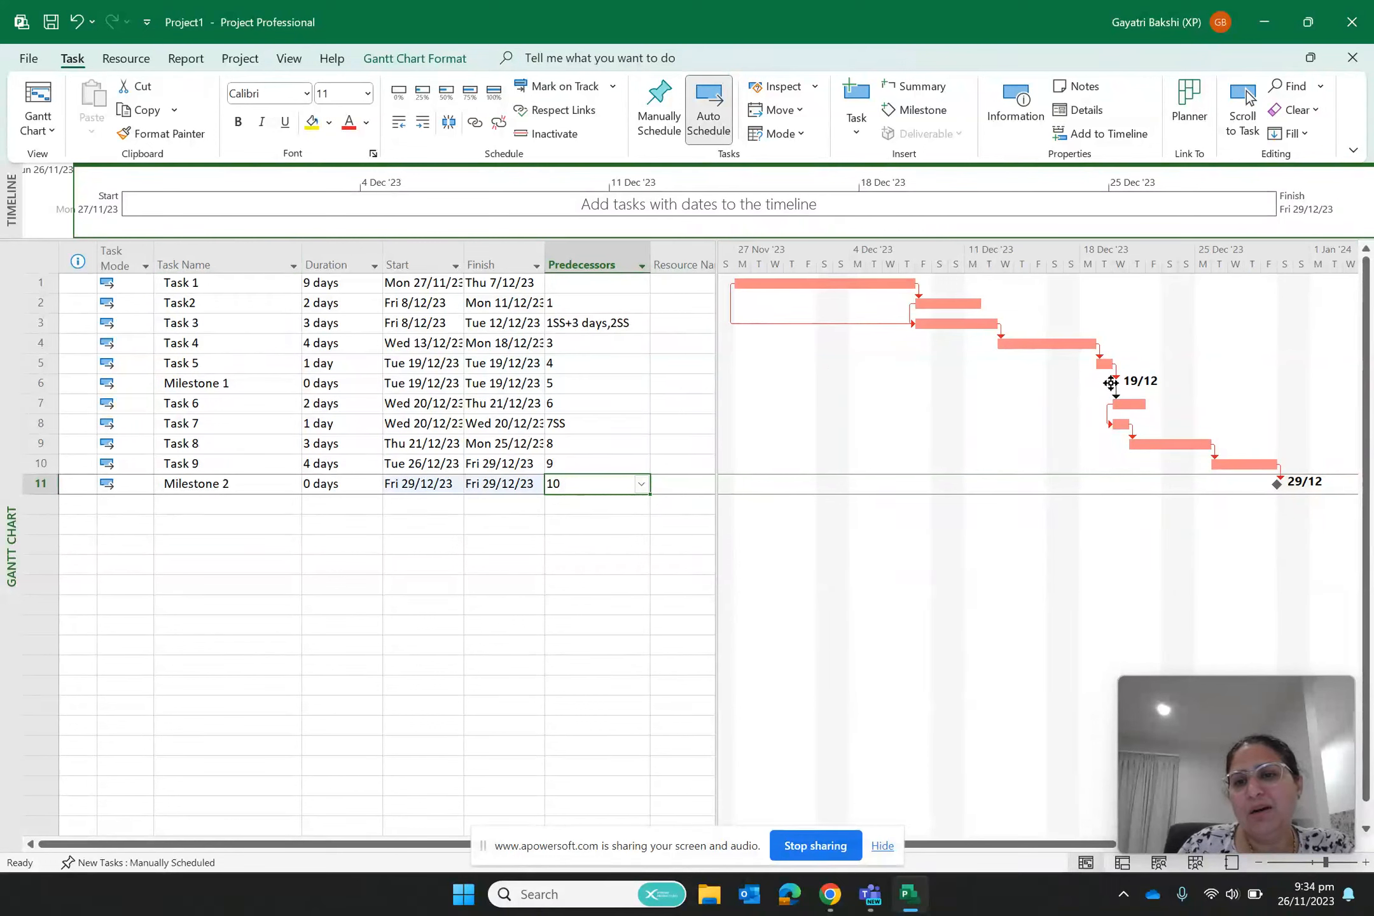
mouse_move(1111, 382)
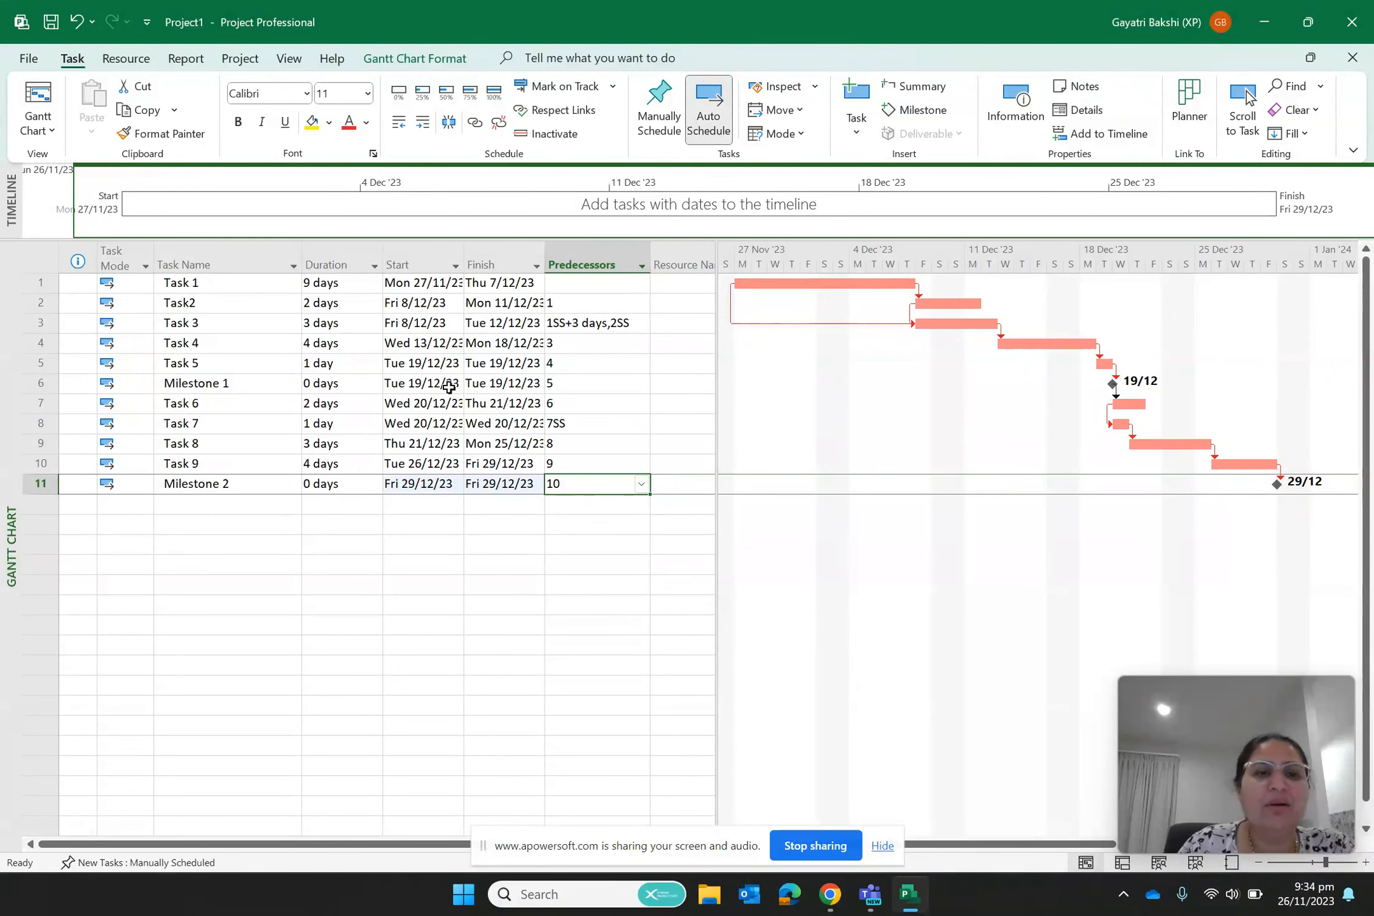
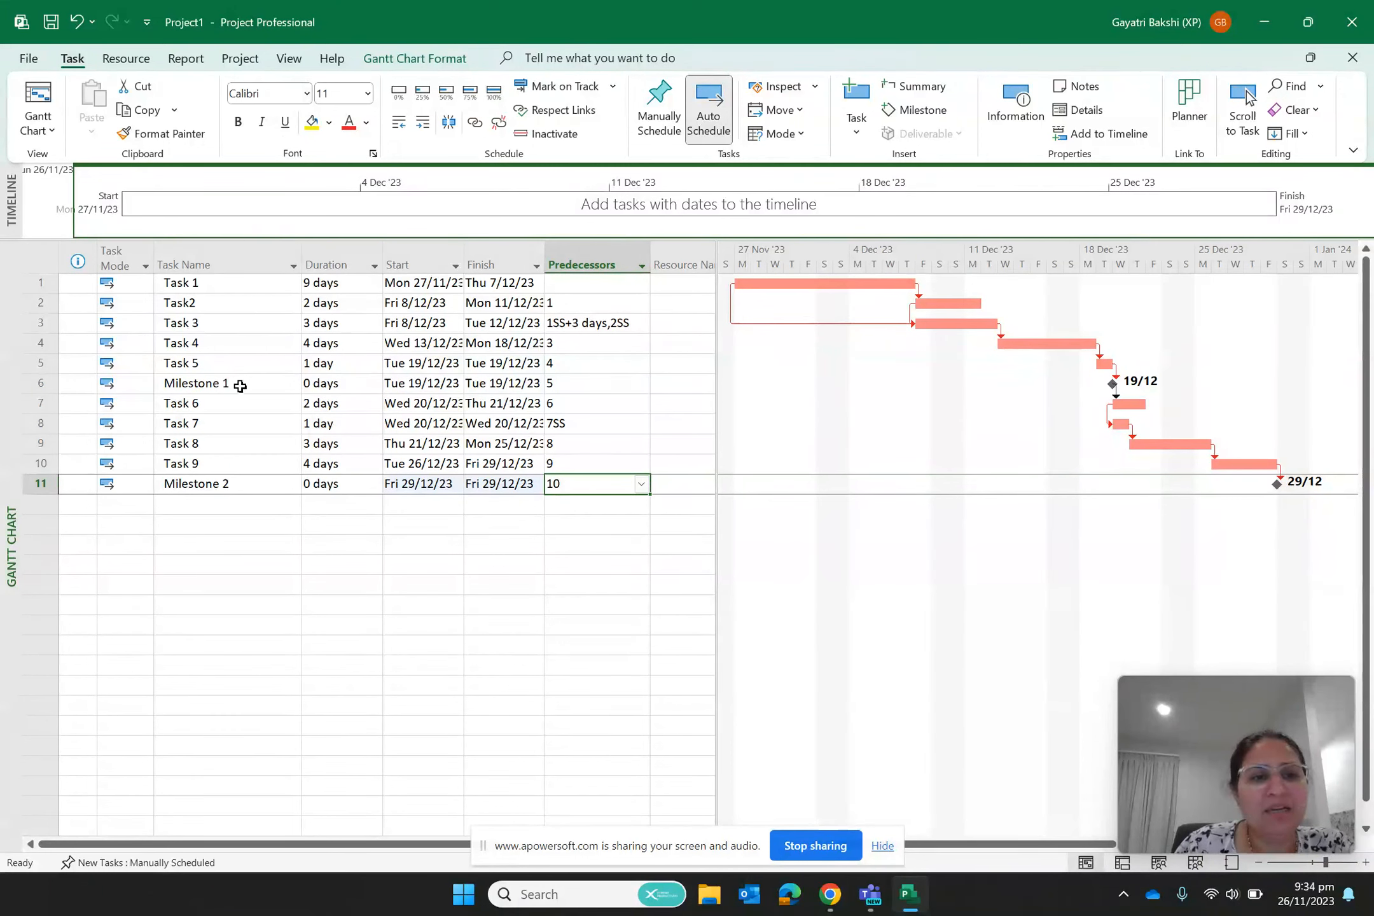
left_click(240, 386)
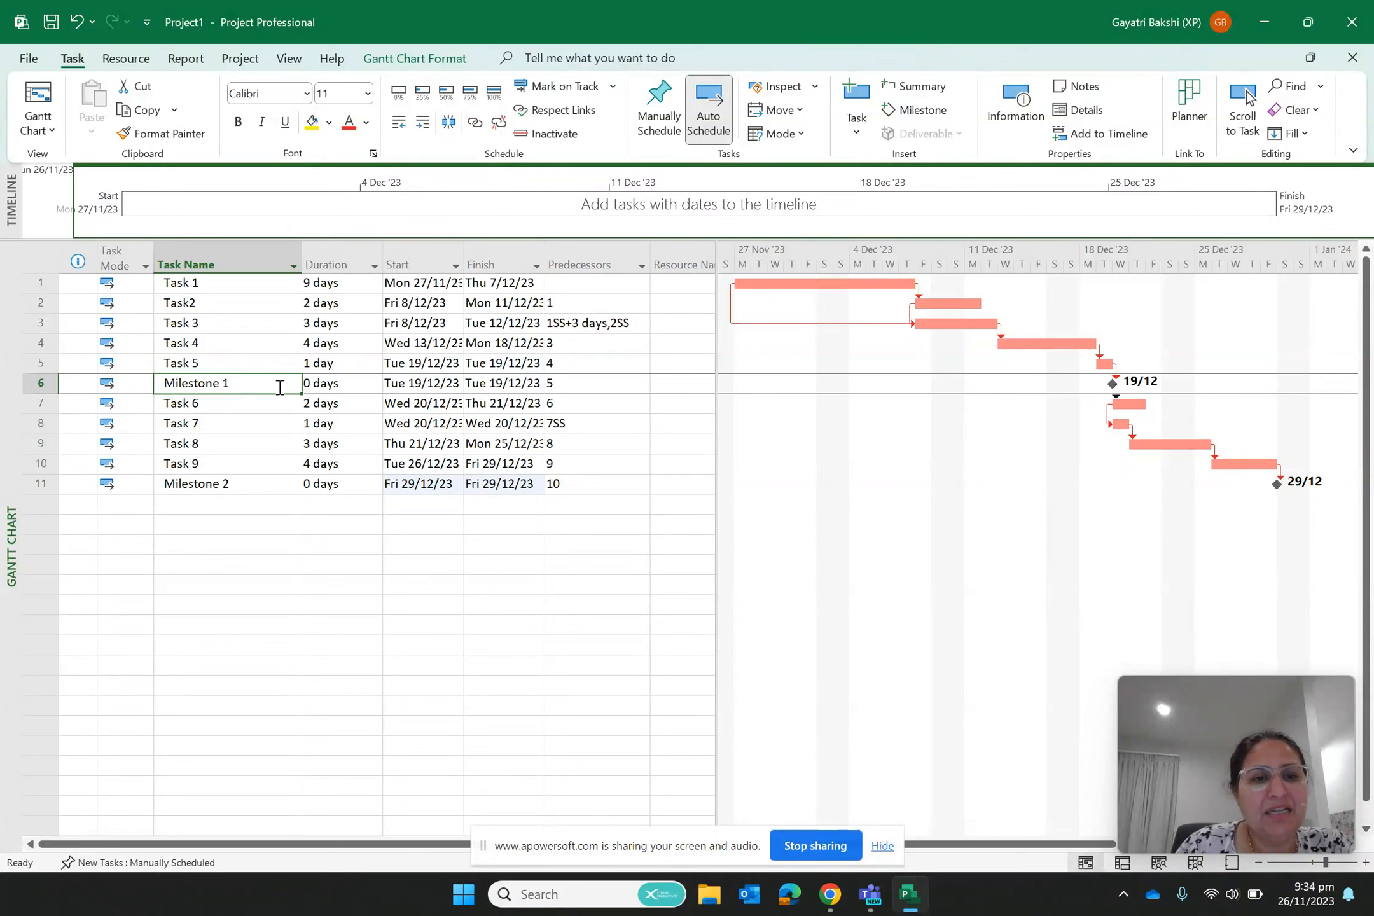
left_click(21, 385)
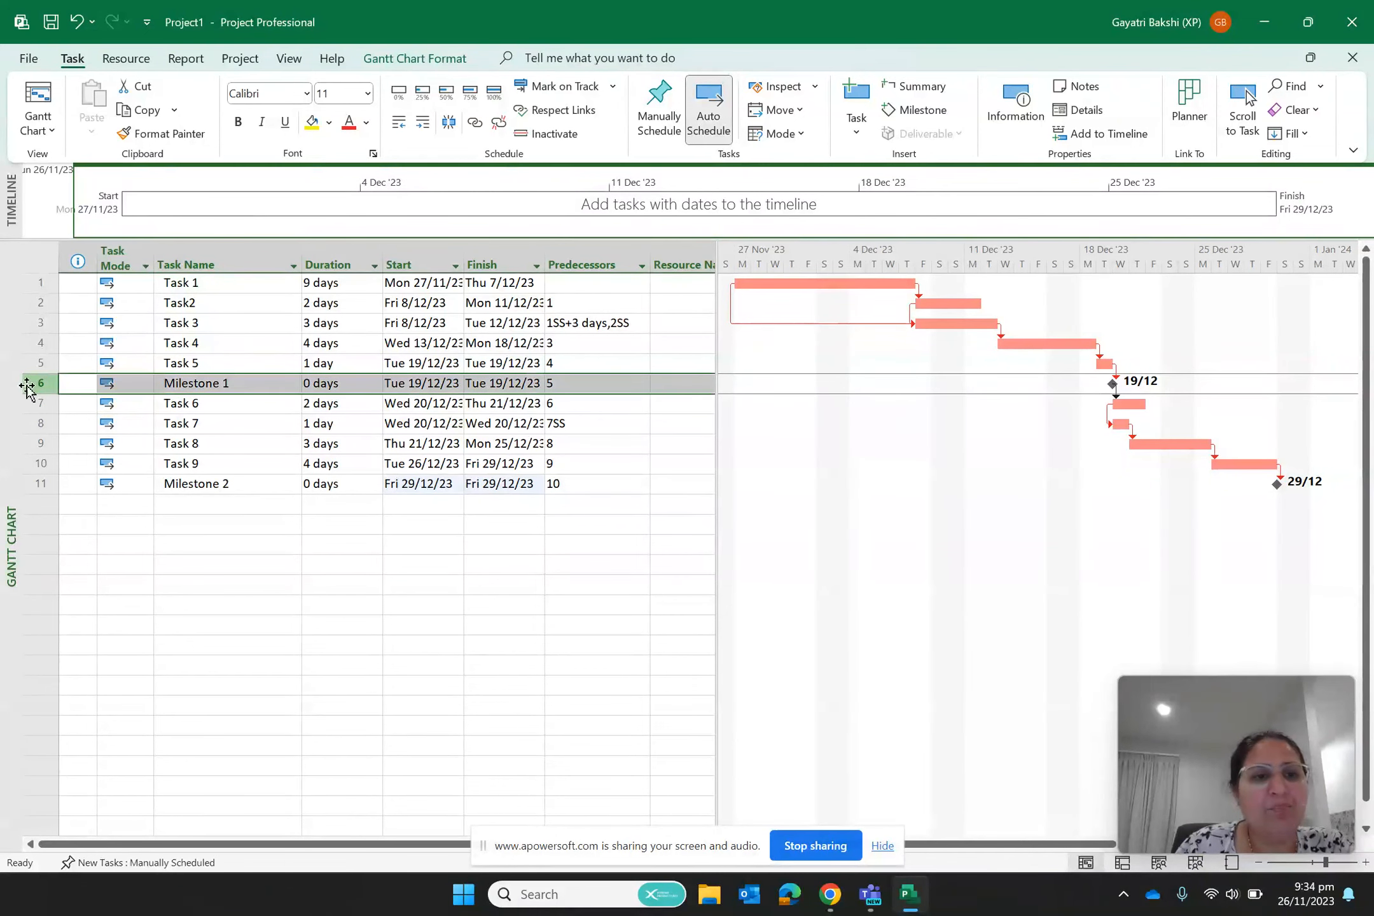
right_click(114, 389)
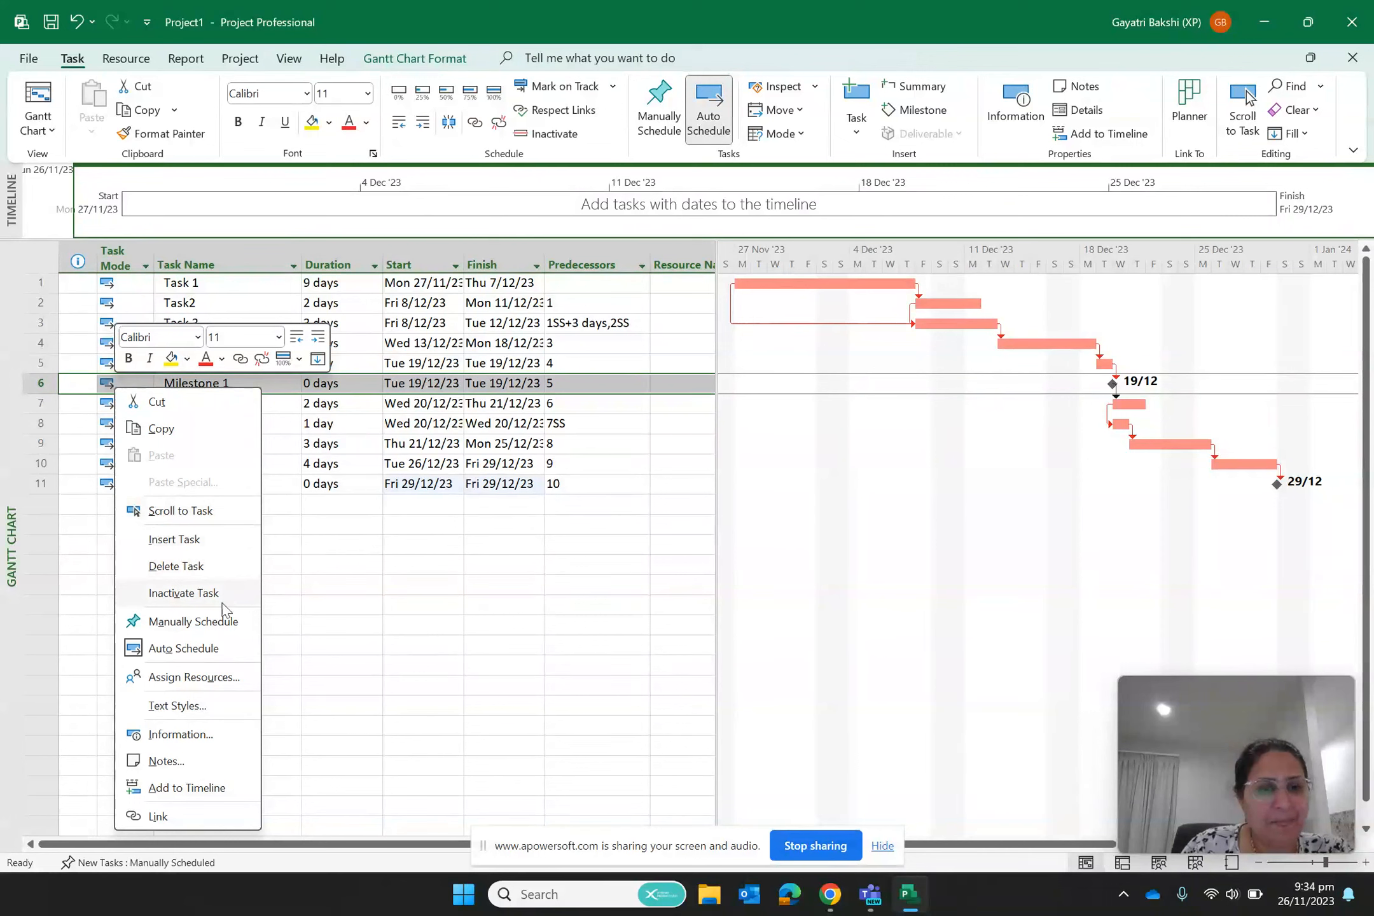
left_click(186, 788)
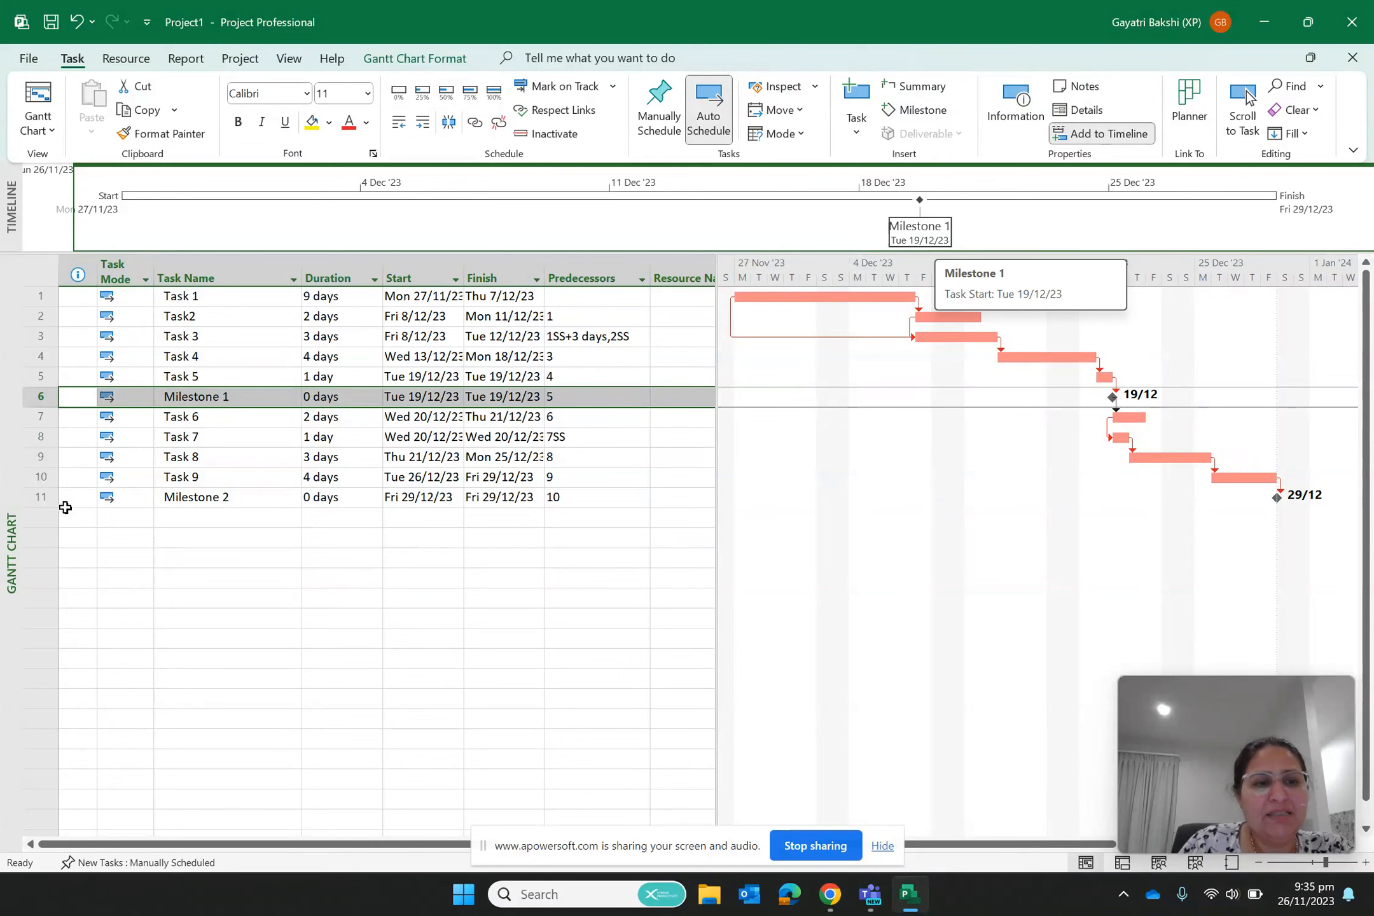
Add Milestone 2 to the project timeline.
left_click(32, 499)
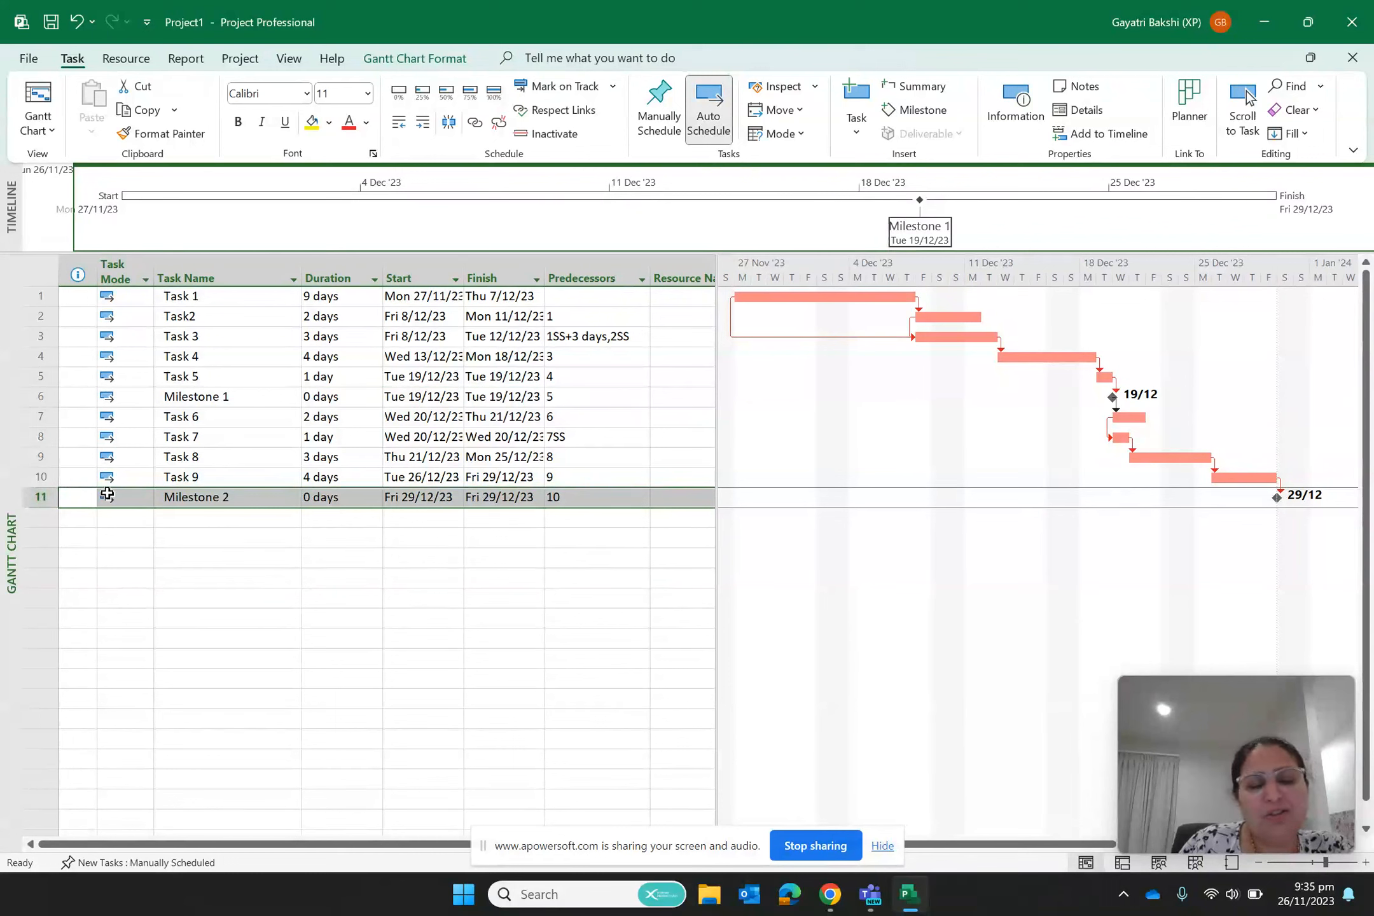
right_click(172, 500)
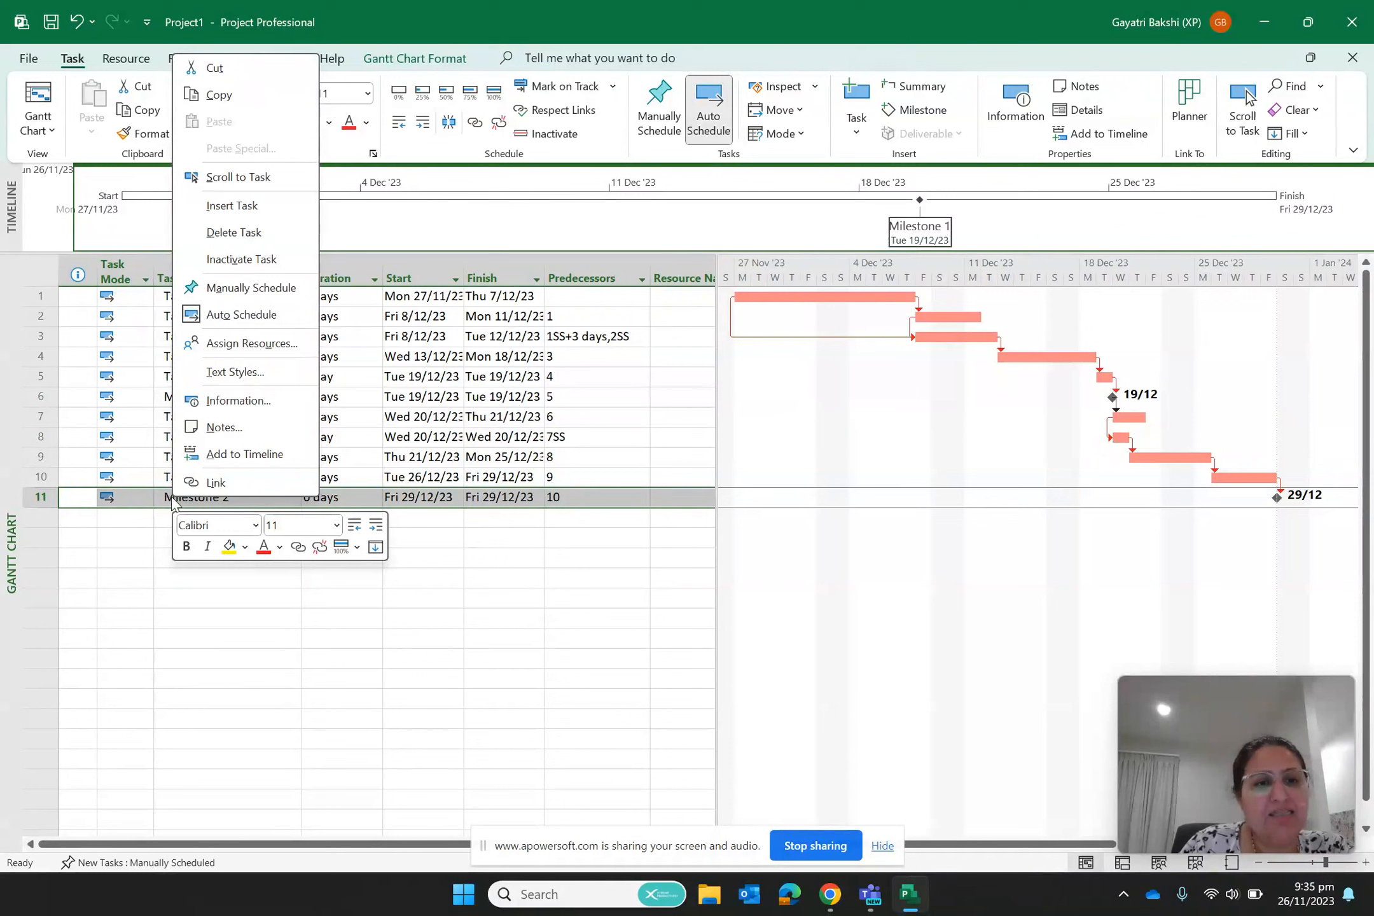
left_click(248, 456)
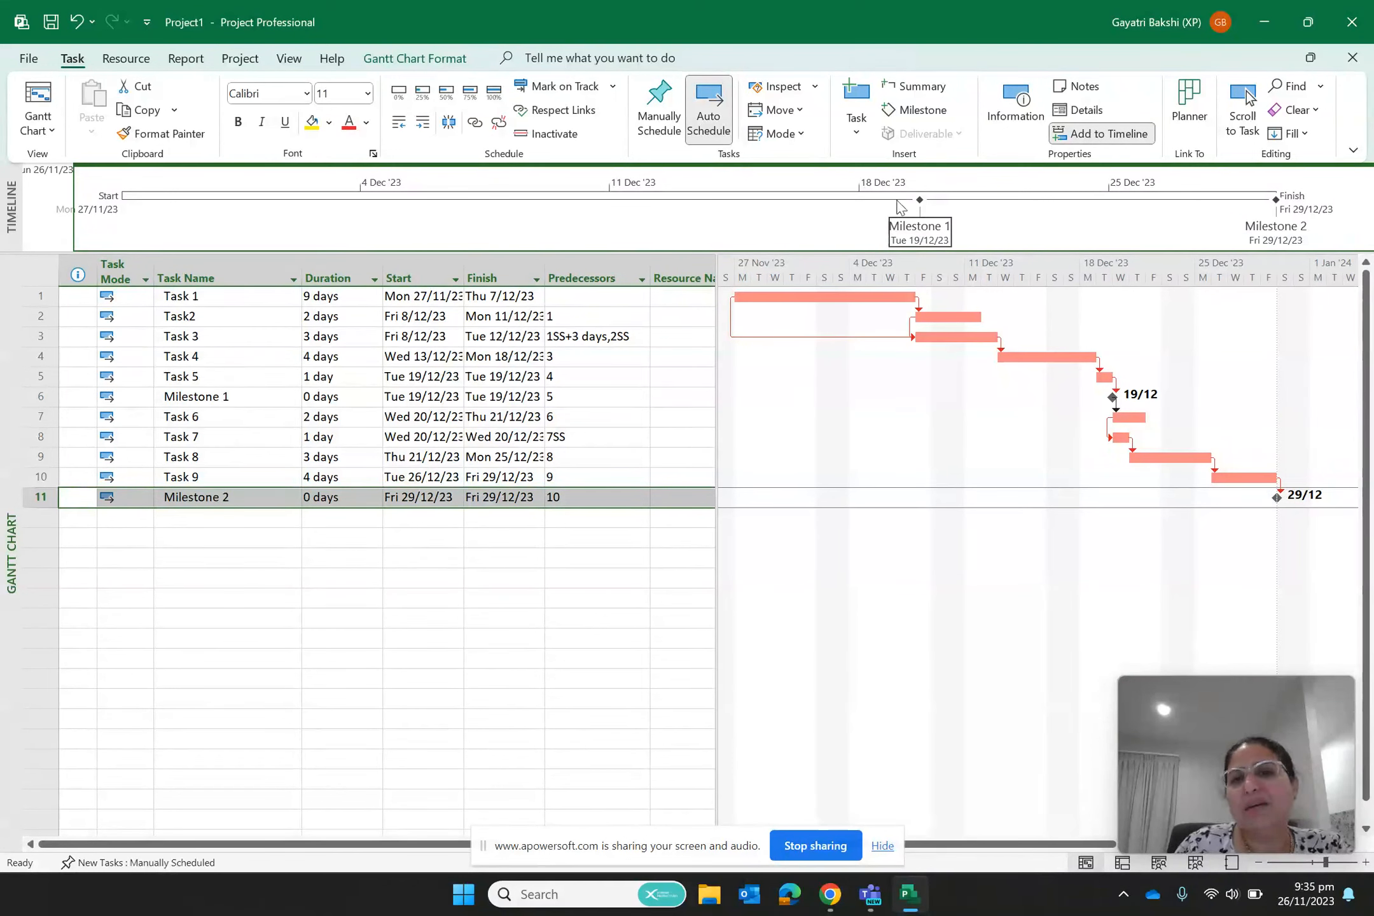
left_click(506, 717)
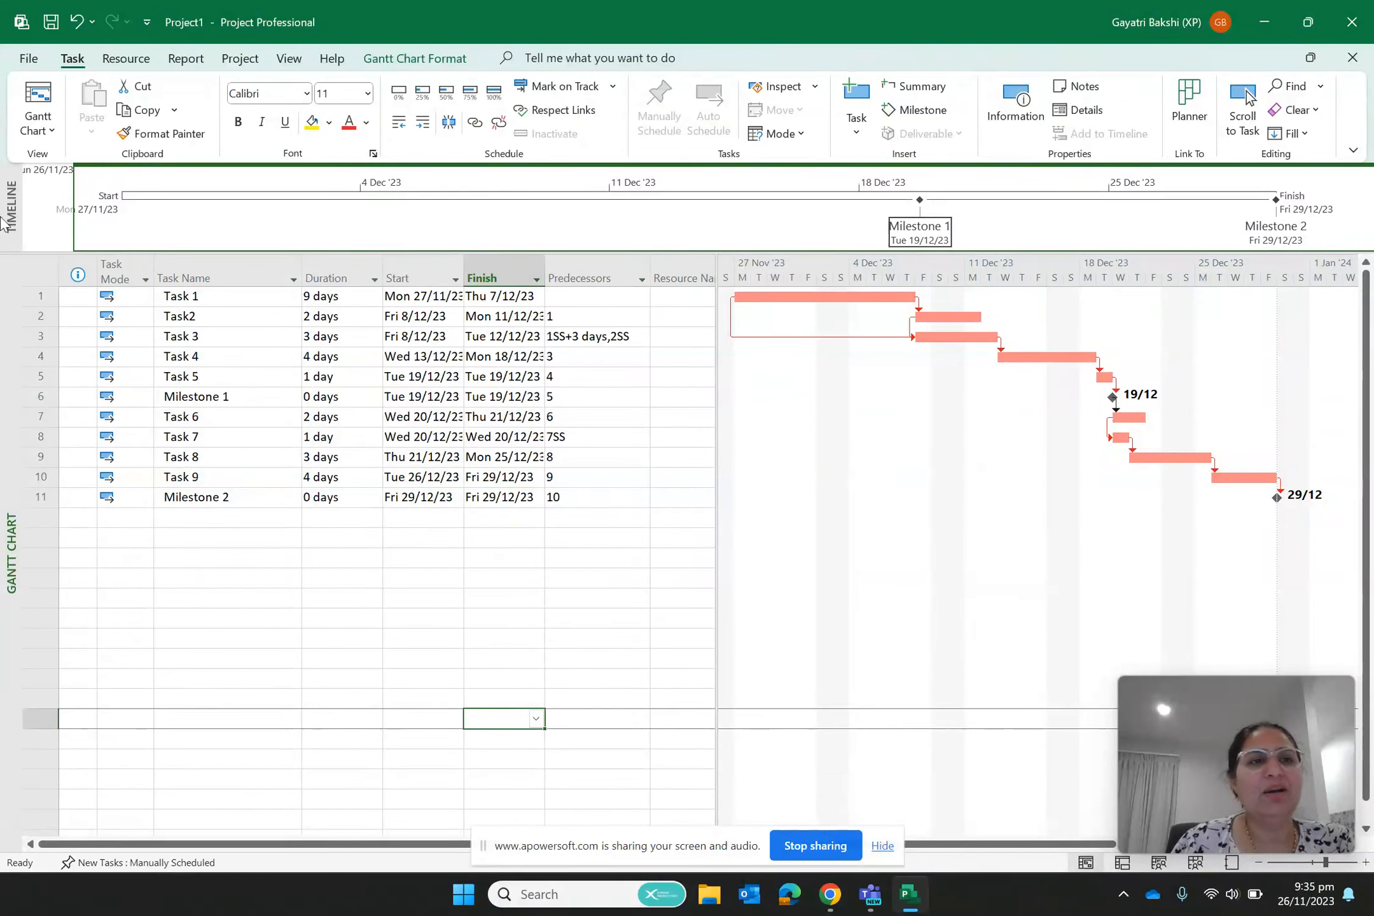
right_click(34, 270)
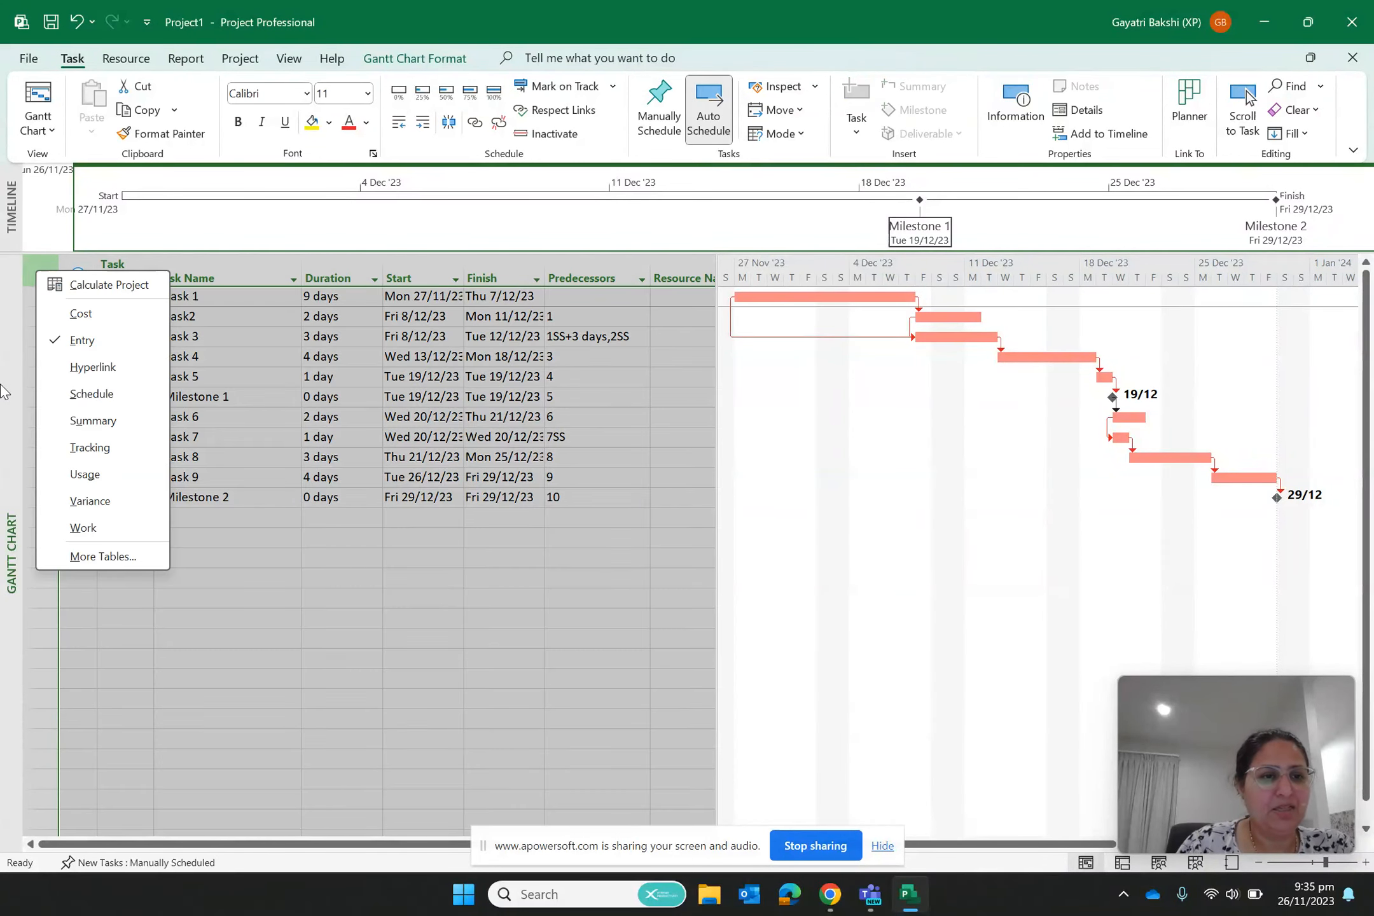
key("Escape")
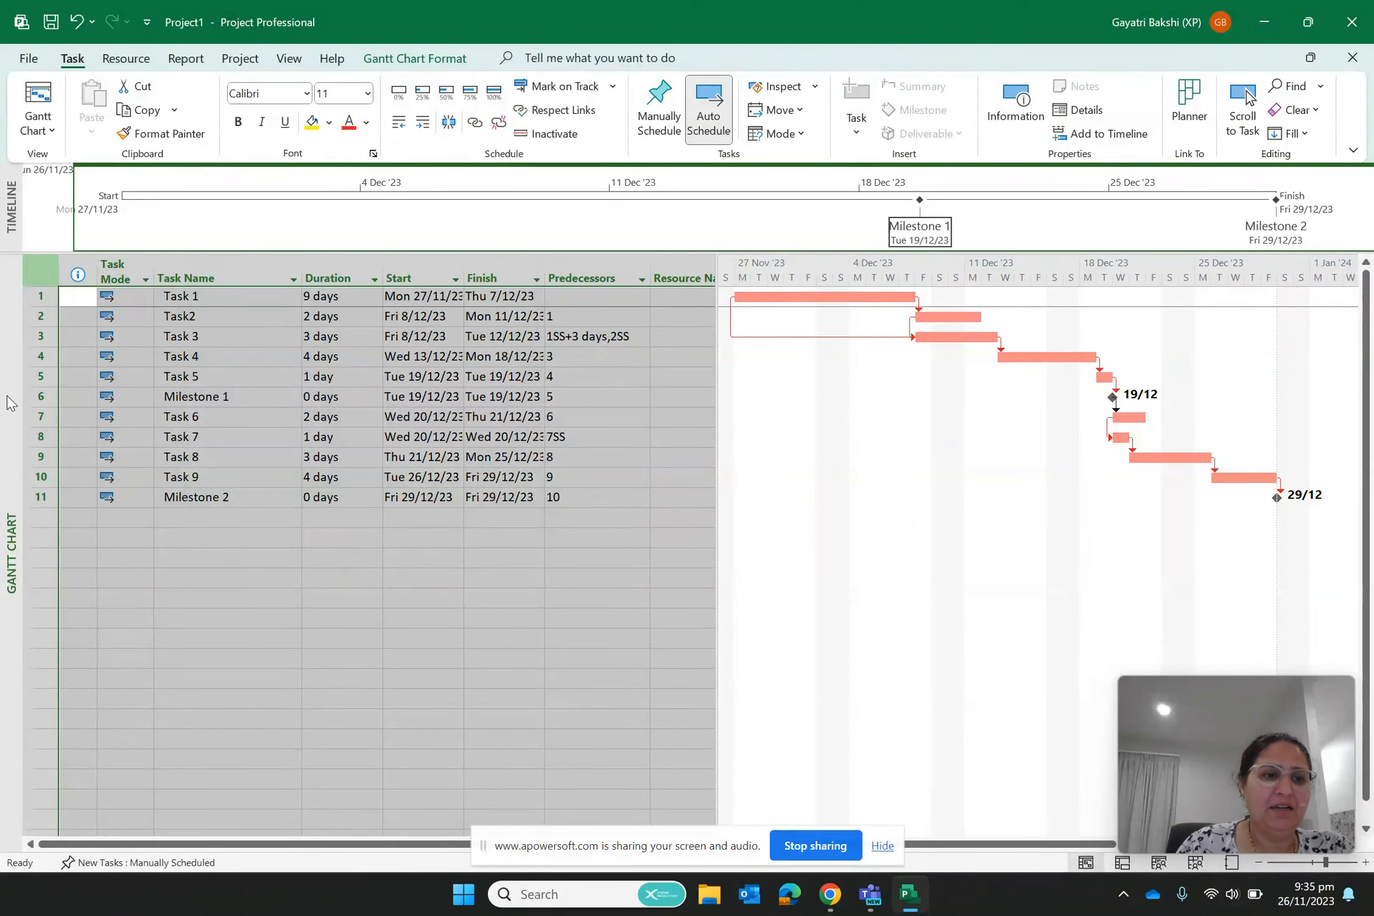
Switch to the Network Diagram view and examine the task boxes and their links from Task 1 through Task 6.
right_click(10, 403)
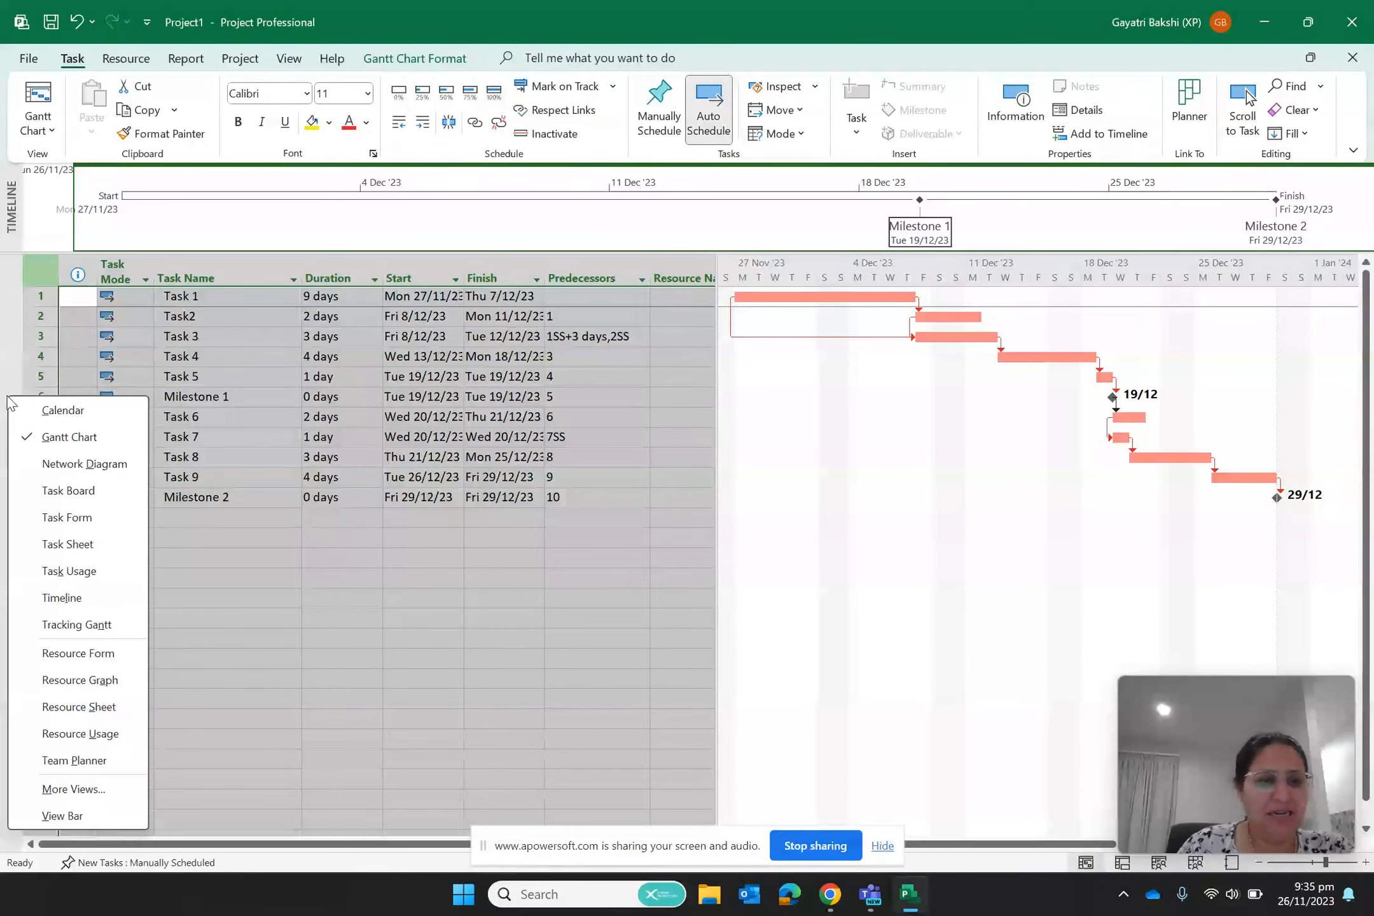
left_click(61, 468)
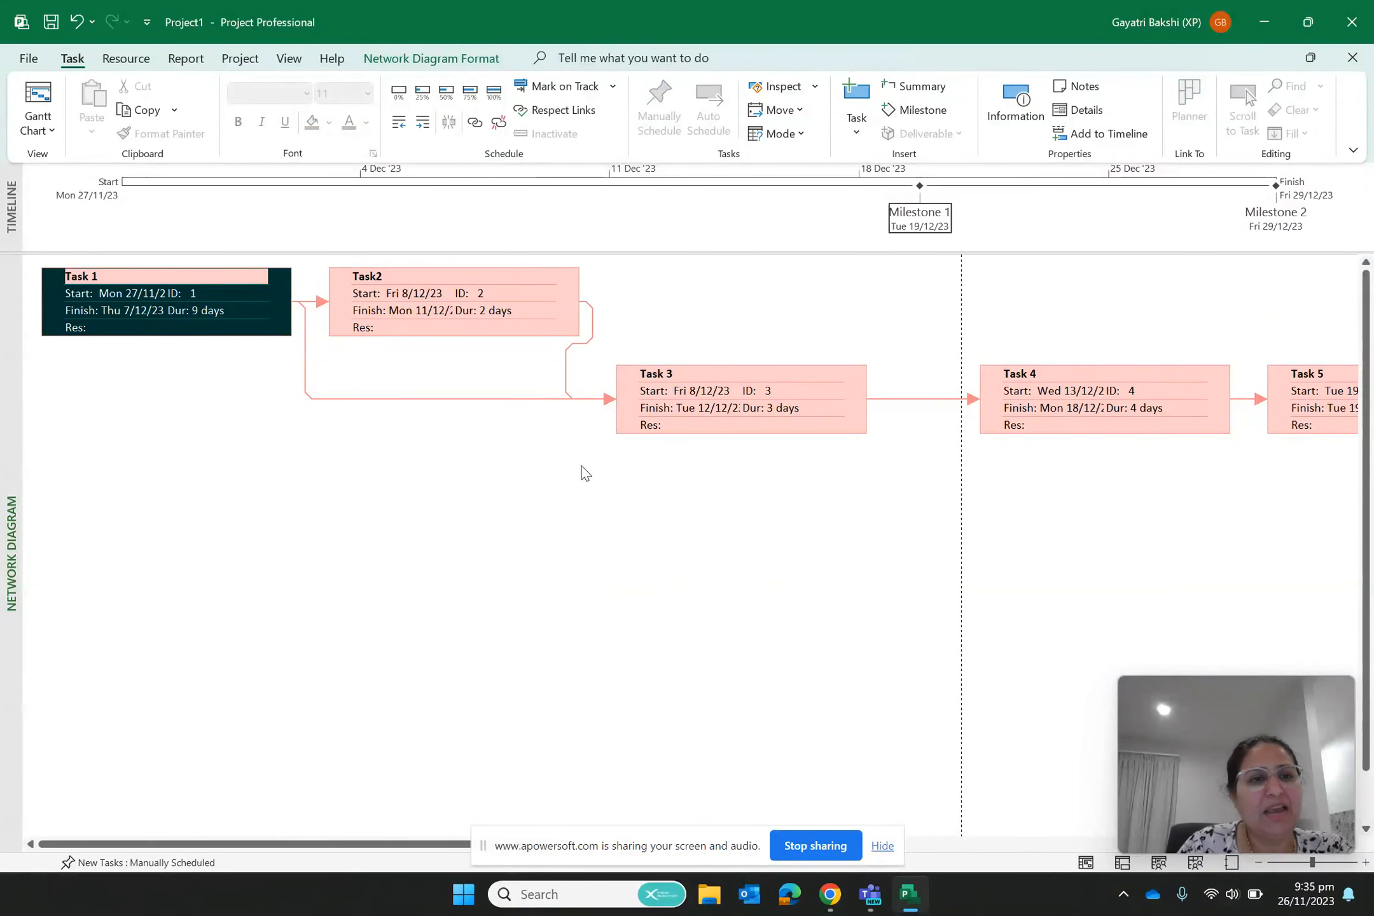
scroll(849, 565, "right", 3)
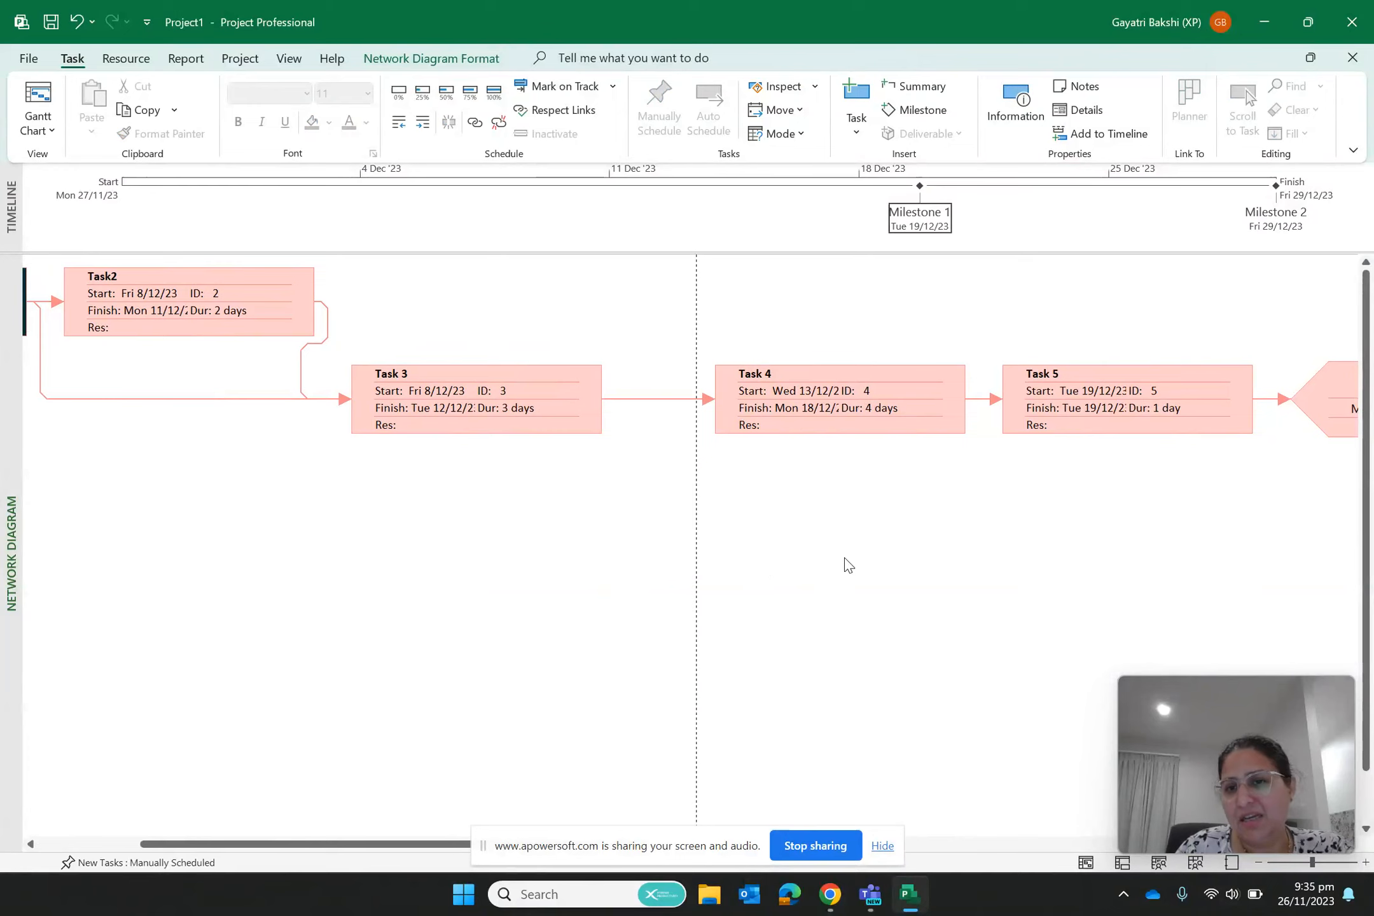
scroll(850, 564, "right", 6)
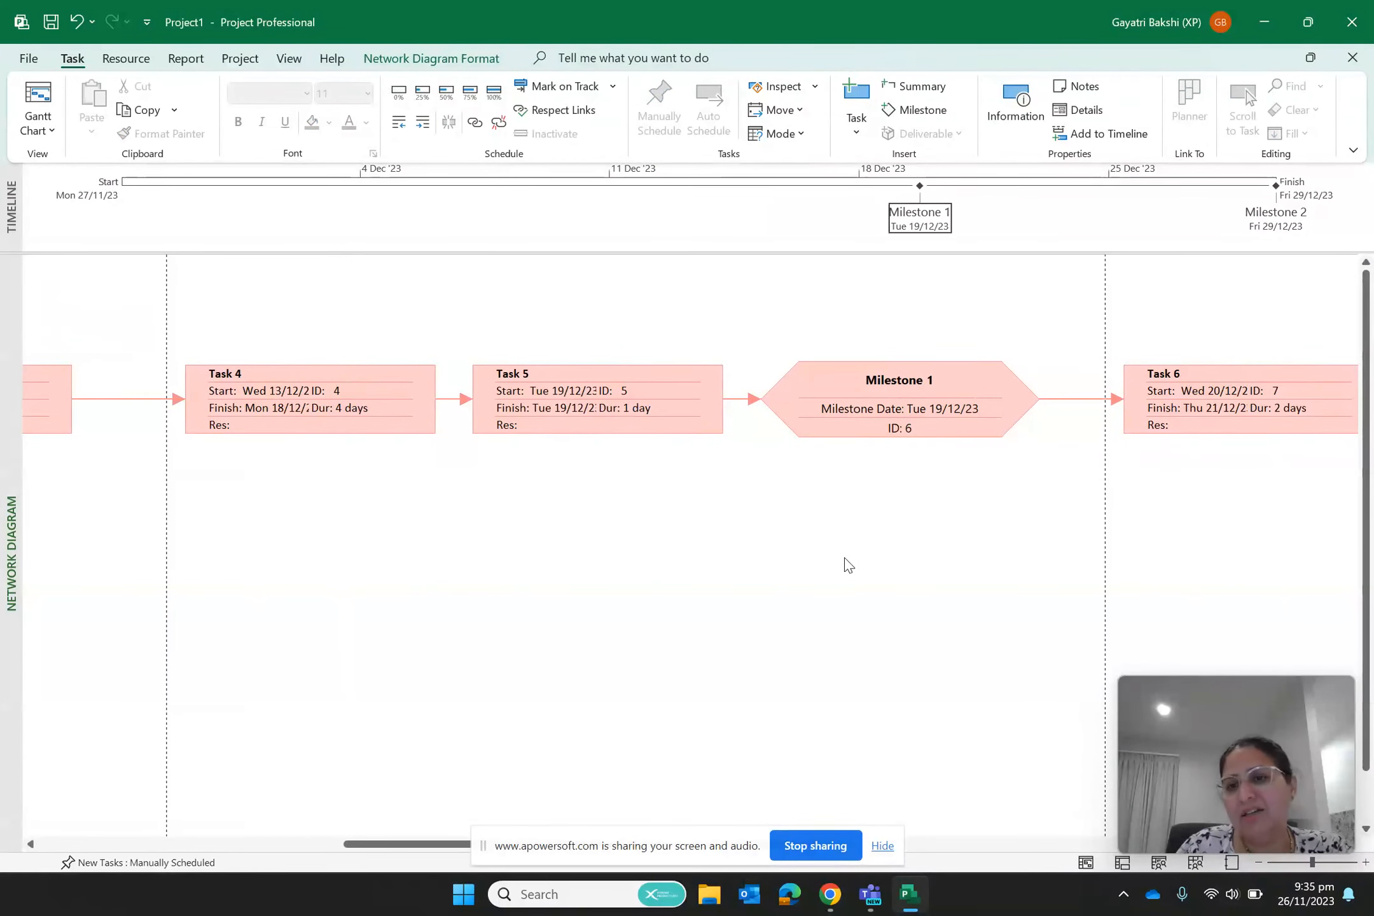
scroll(850, 565, "right", 4)
scroll(849, 564, "left", 4)
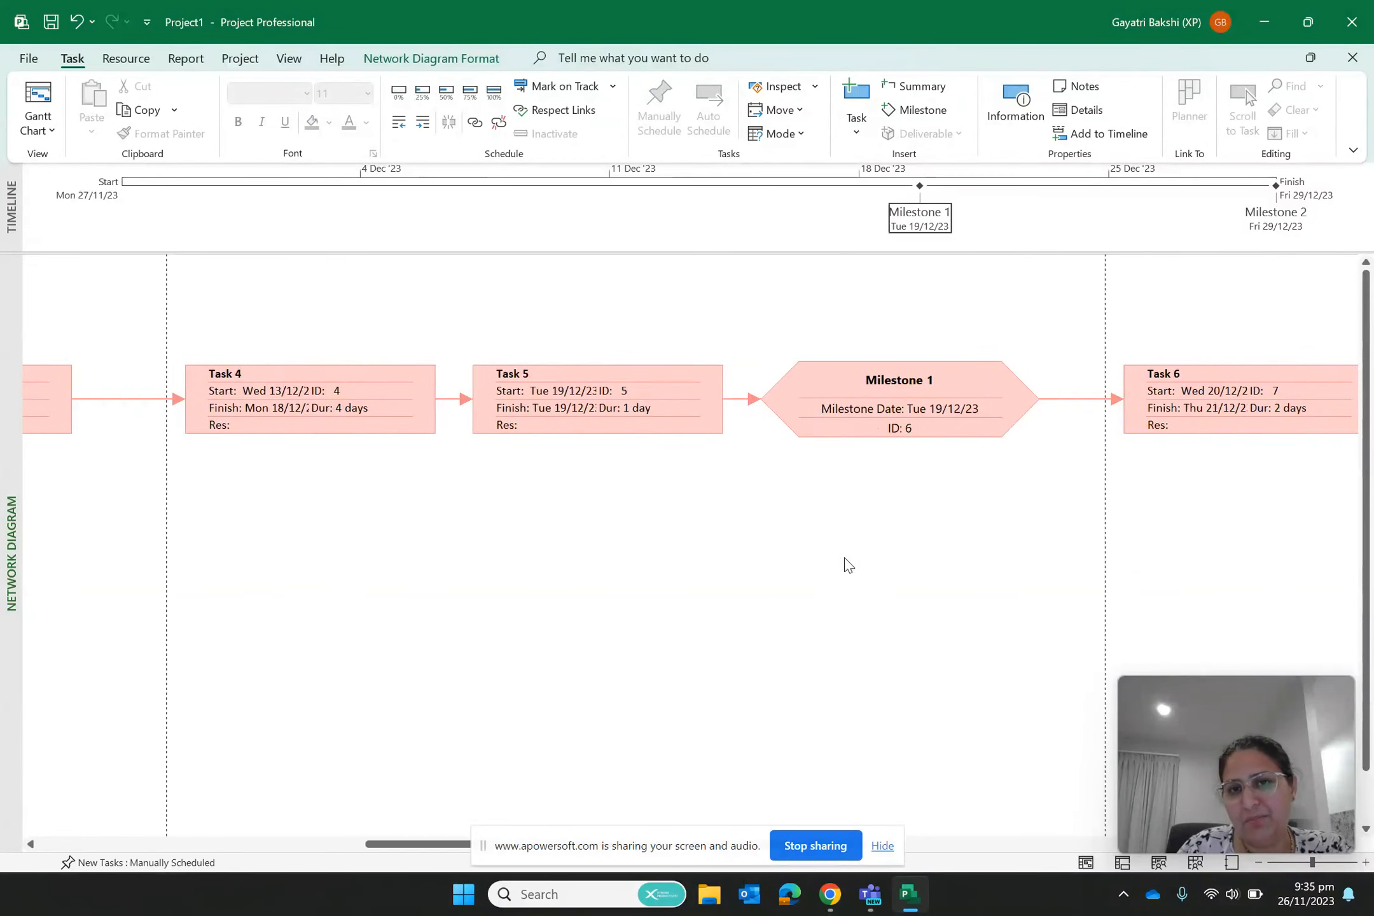
scroll(849, 565, "left", 2)
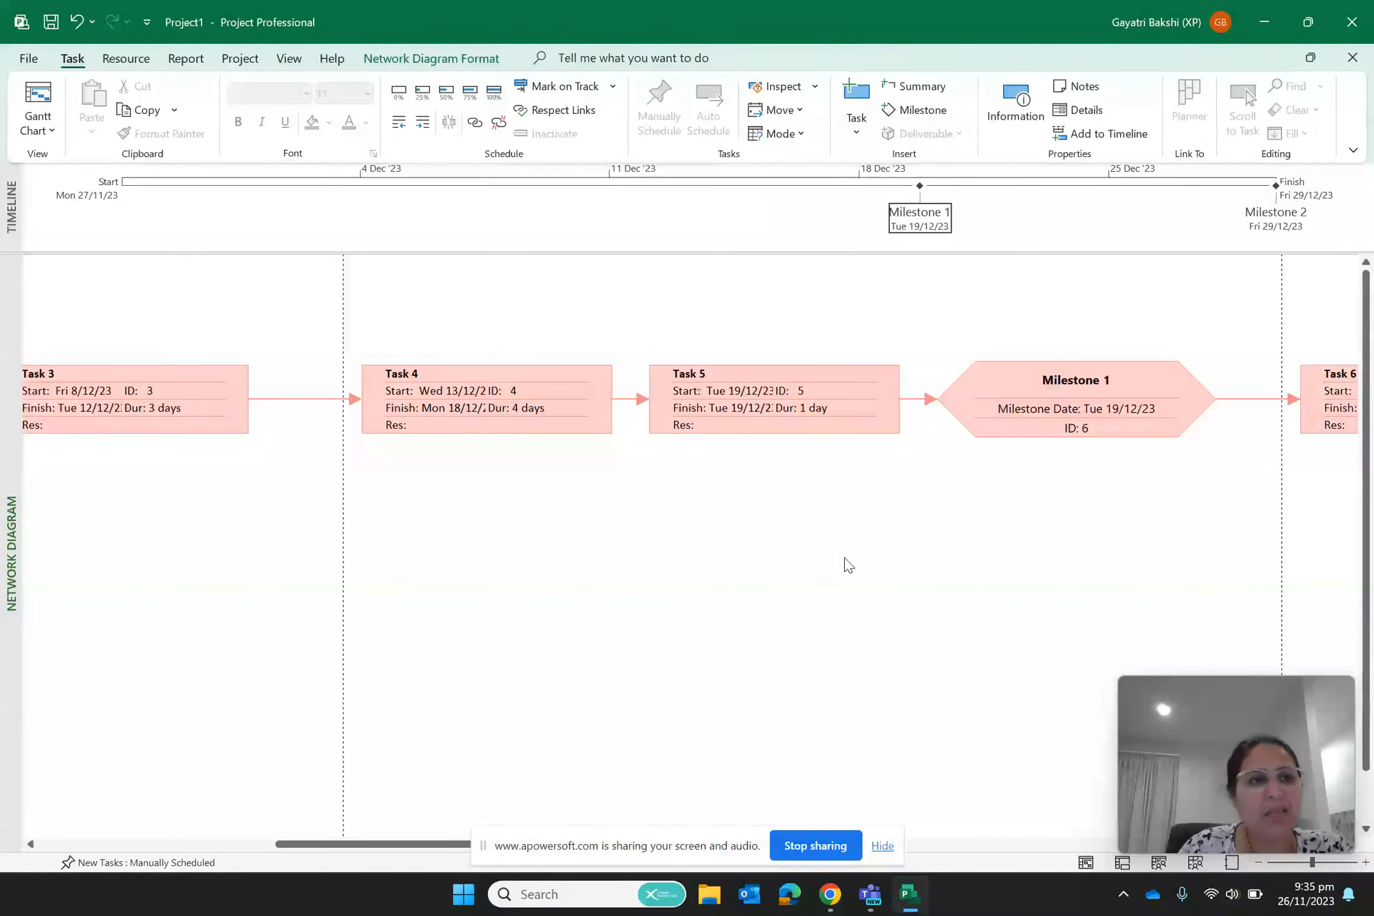
Return to the Gantt Chart view and widen the task table to reveal the full Resource Names and Add New Column columns.
right_click(3, 297)
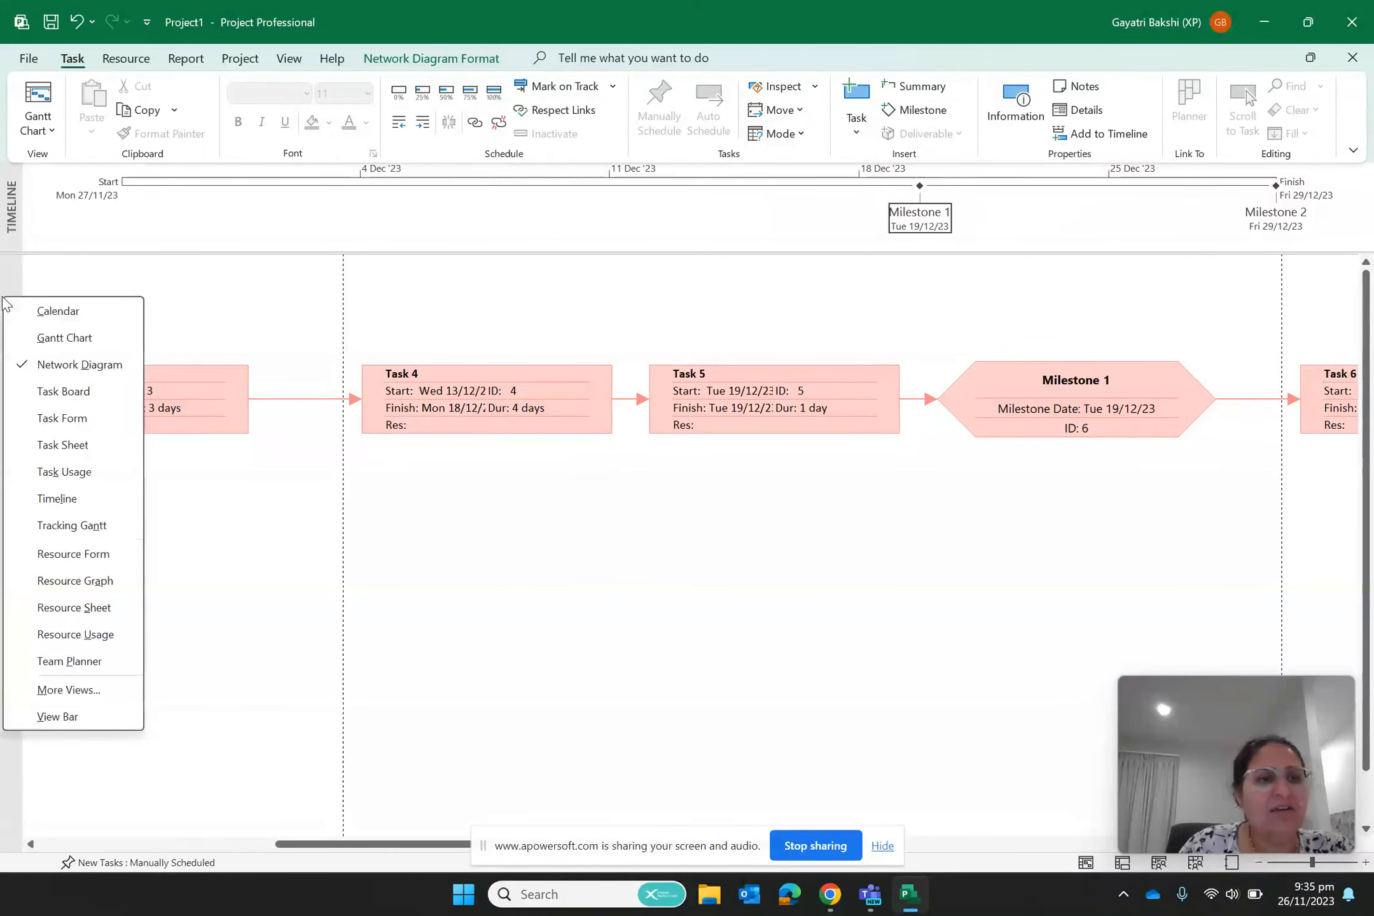
left_click(52, 344)
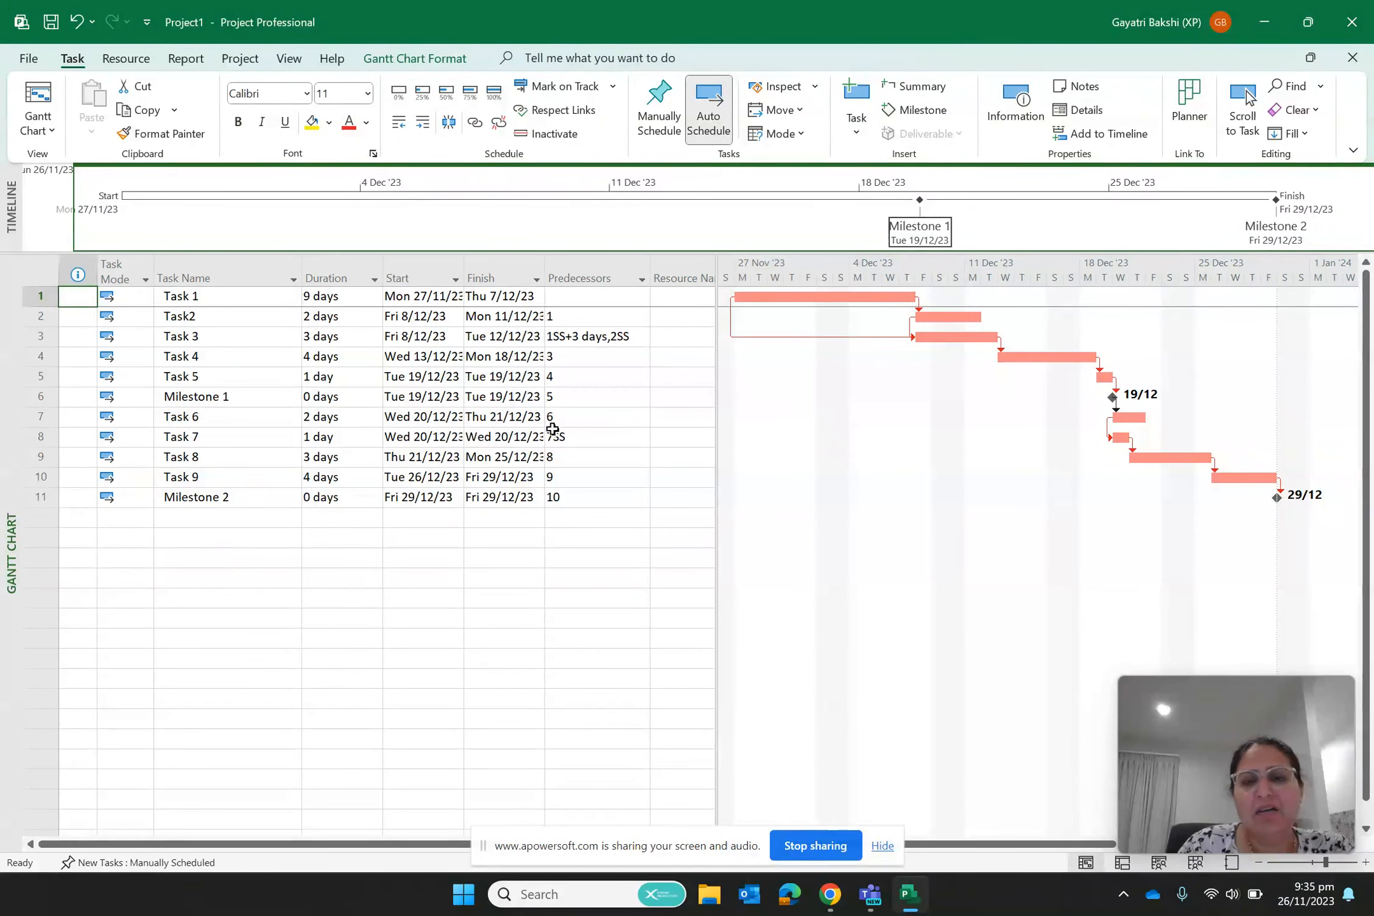
left_click_drag(715, 387, 863, 382)
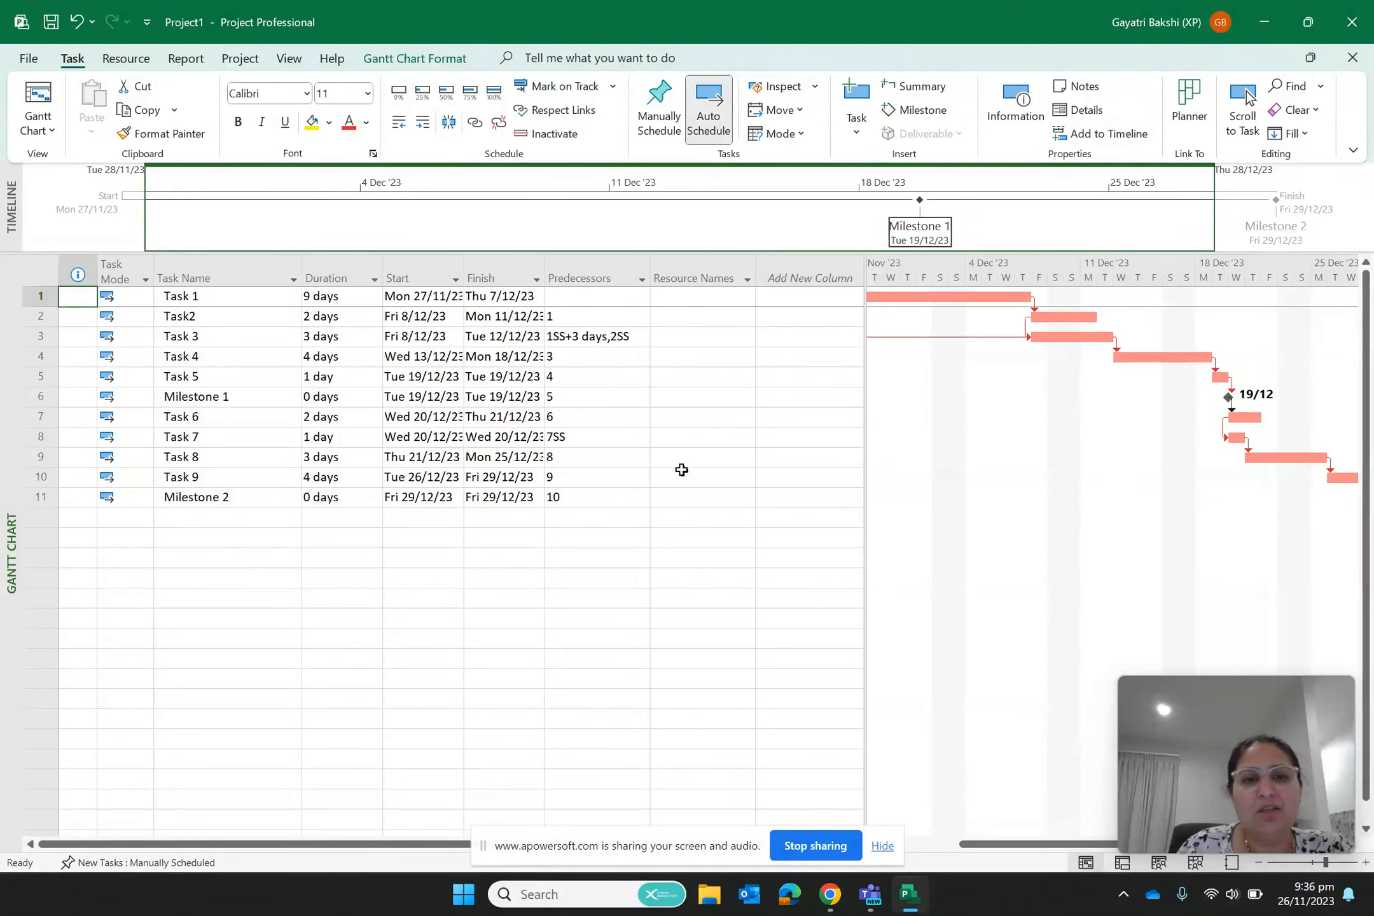
Start a note on Task 1 with the text "Project is starting on 27 Nov 2023 and".
right_click(79, 302)
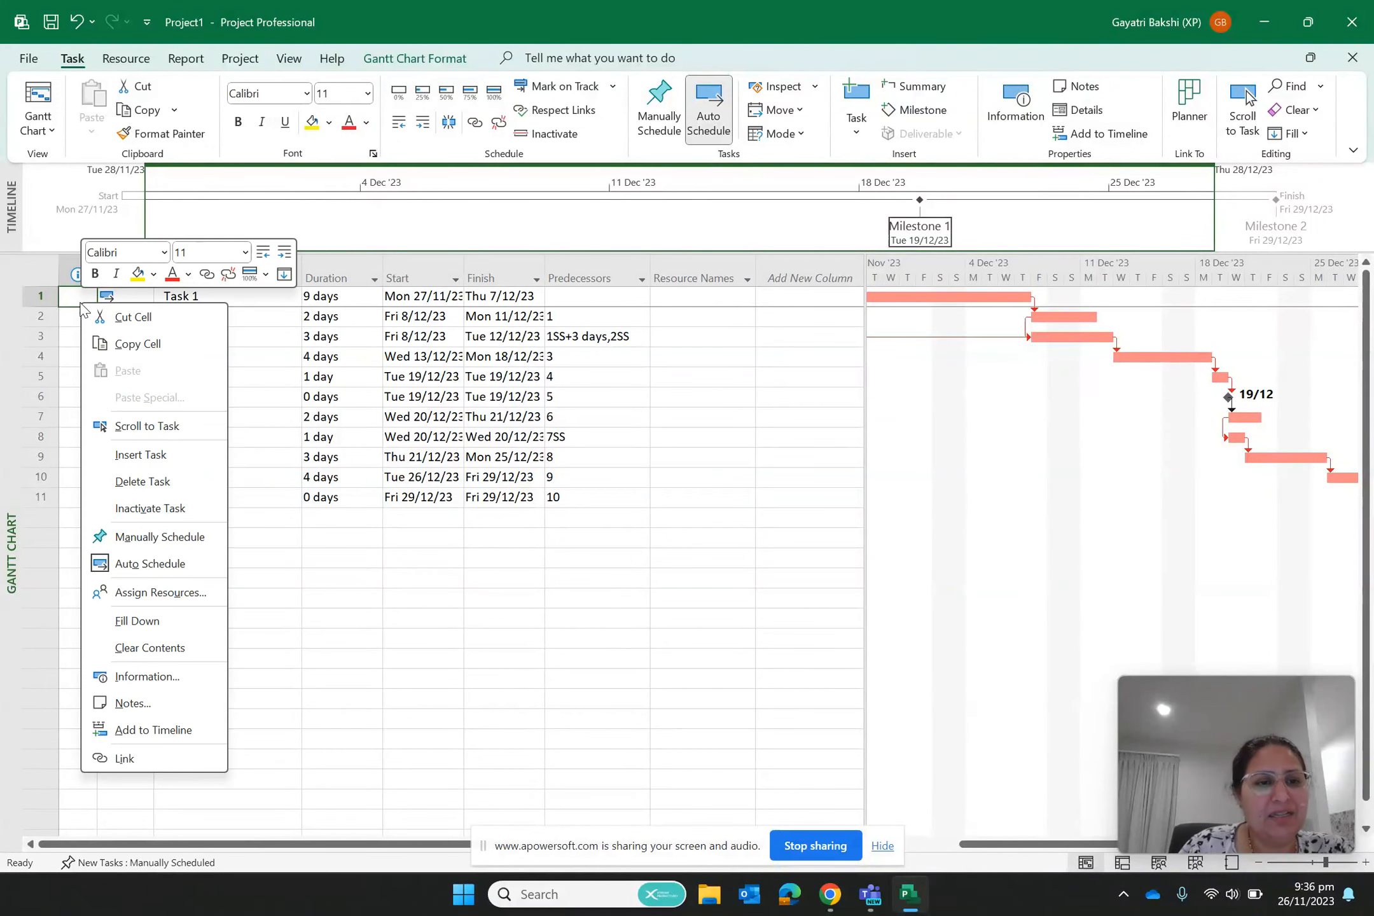
left_click(143, 702)
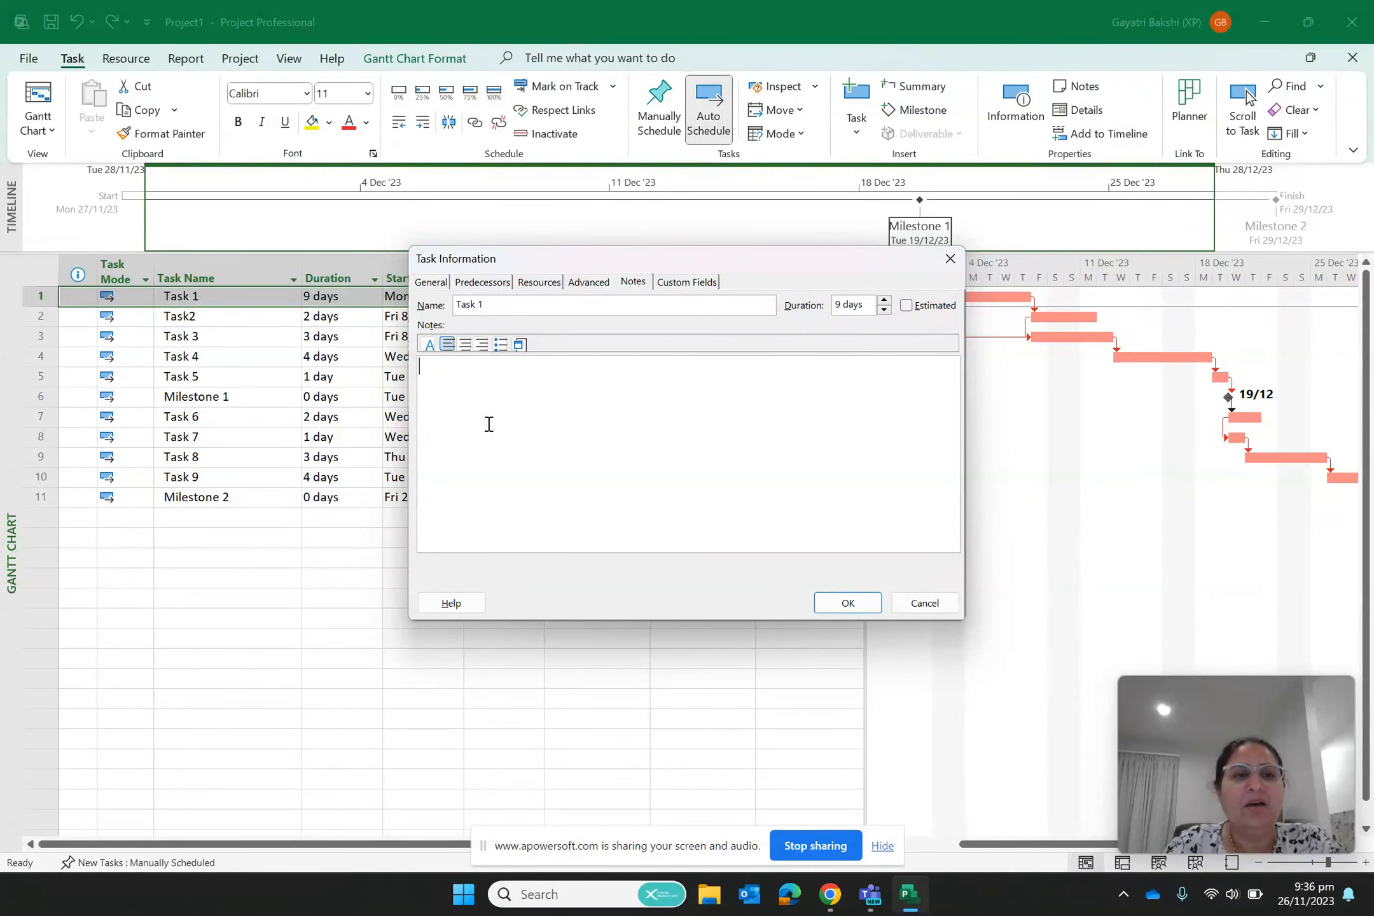
type("Oeih===")
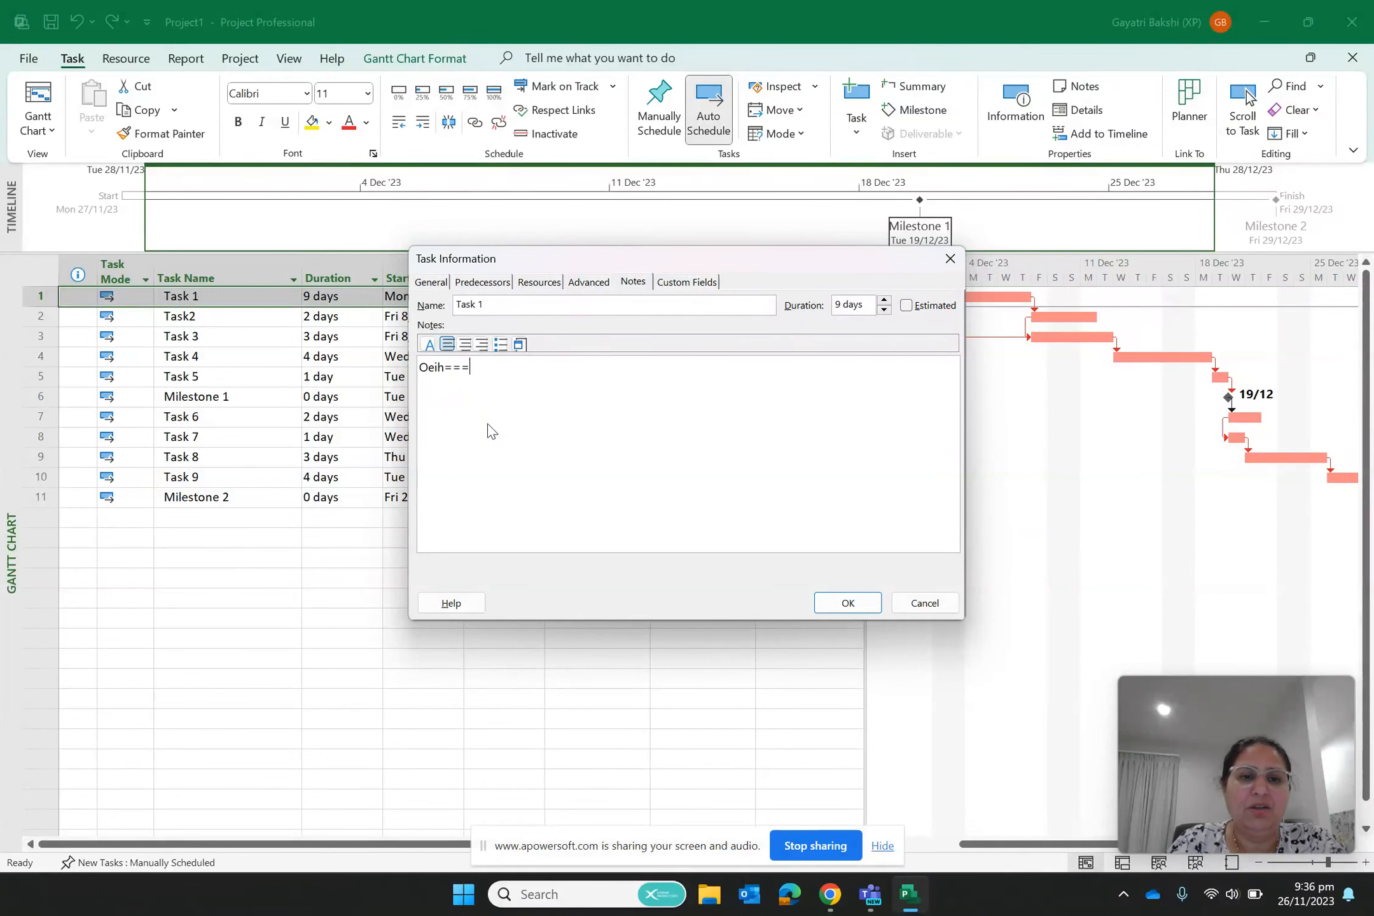
key("BackSpace")
key("BackSpace")
key("BackSpace")
key("BackSpace")
key("BackSpace")
type("Project is ")
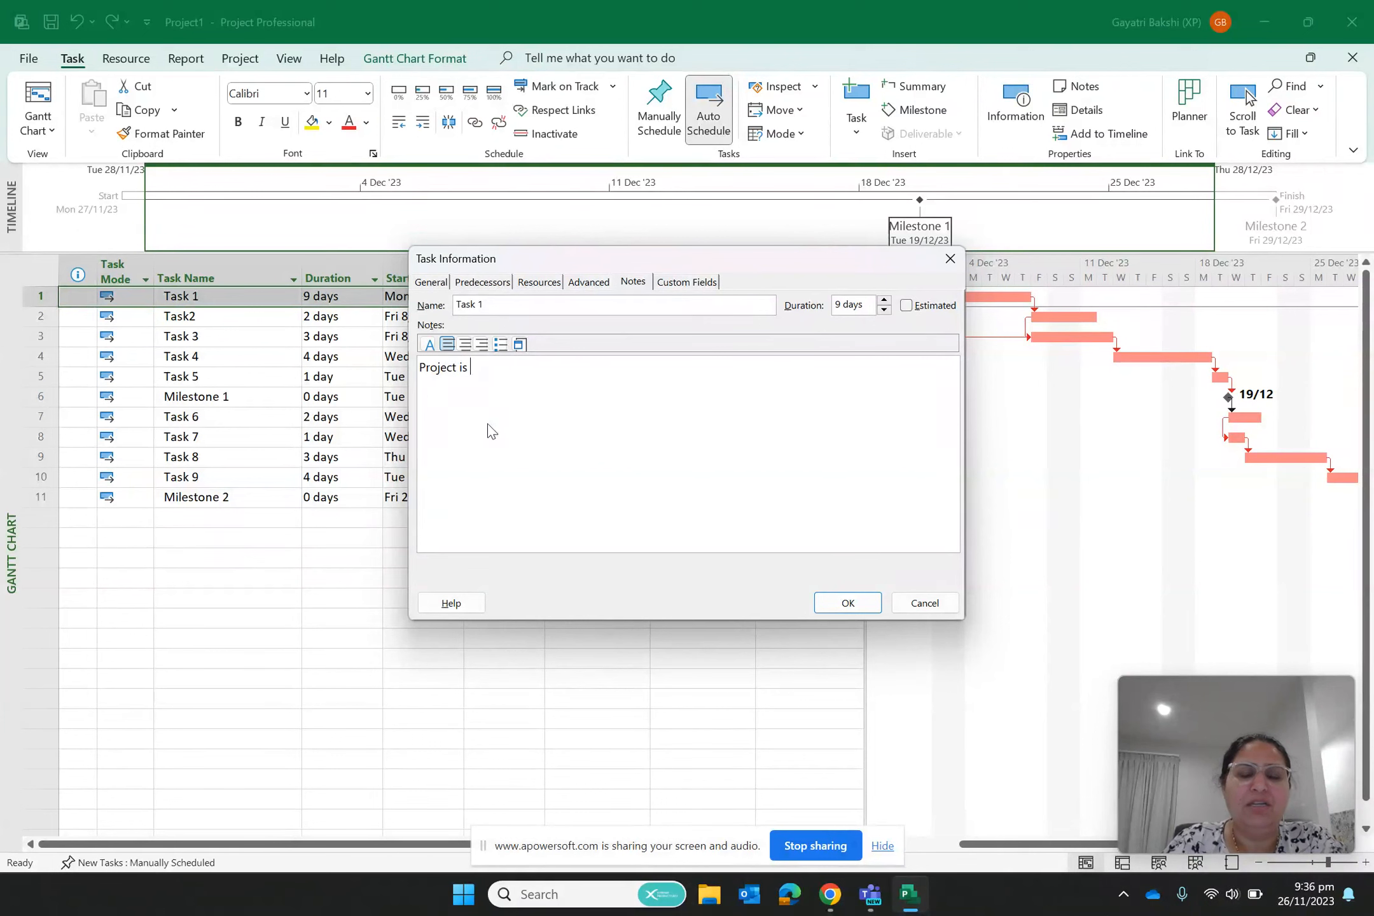
type("starting on 27 Nov 202")
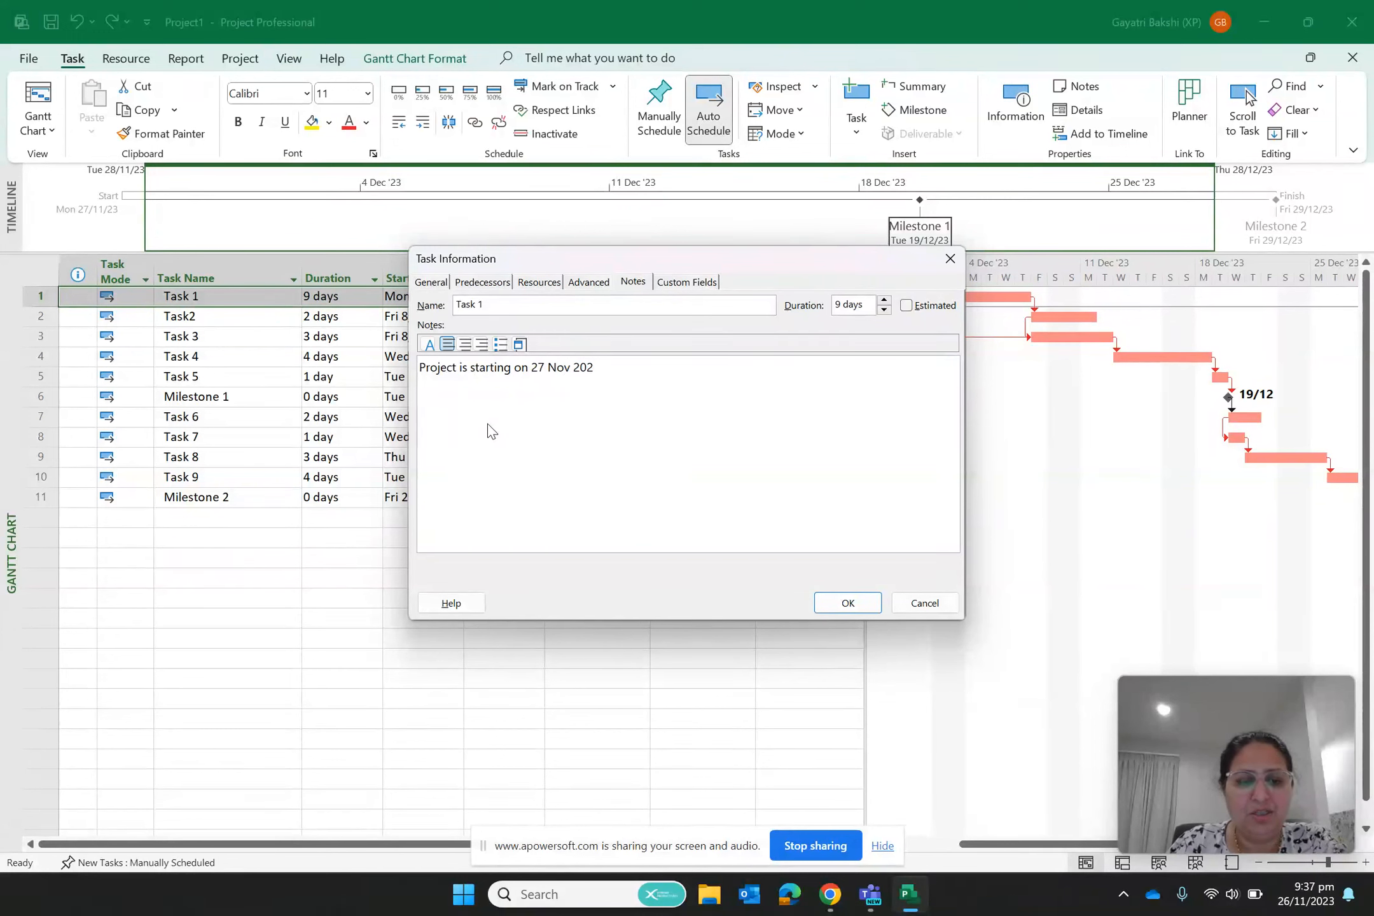
type("3 and ")
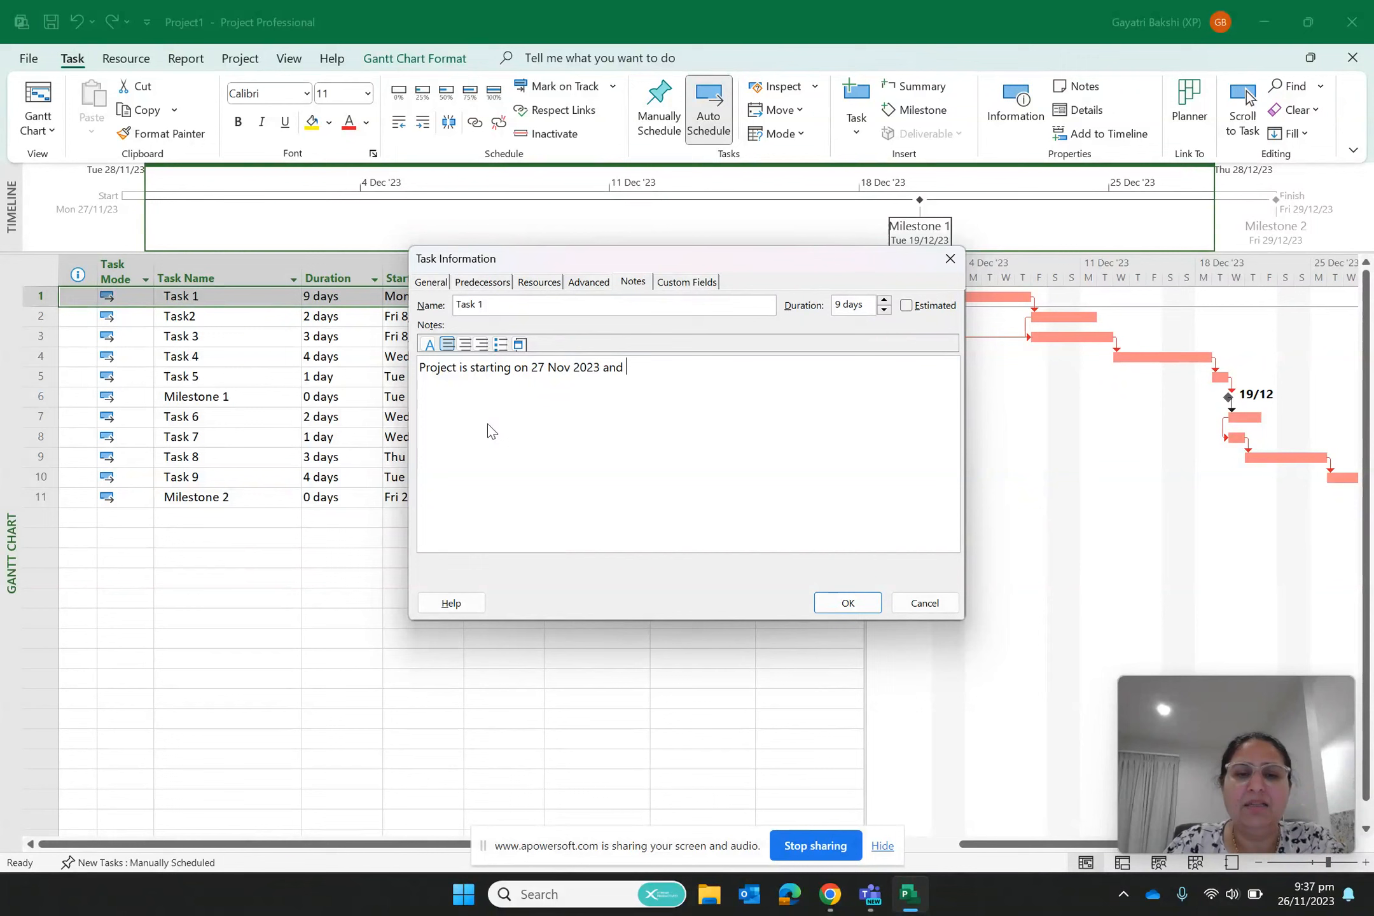
type("it's the")
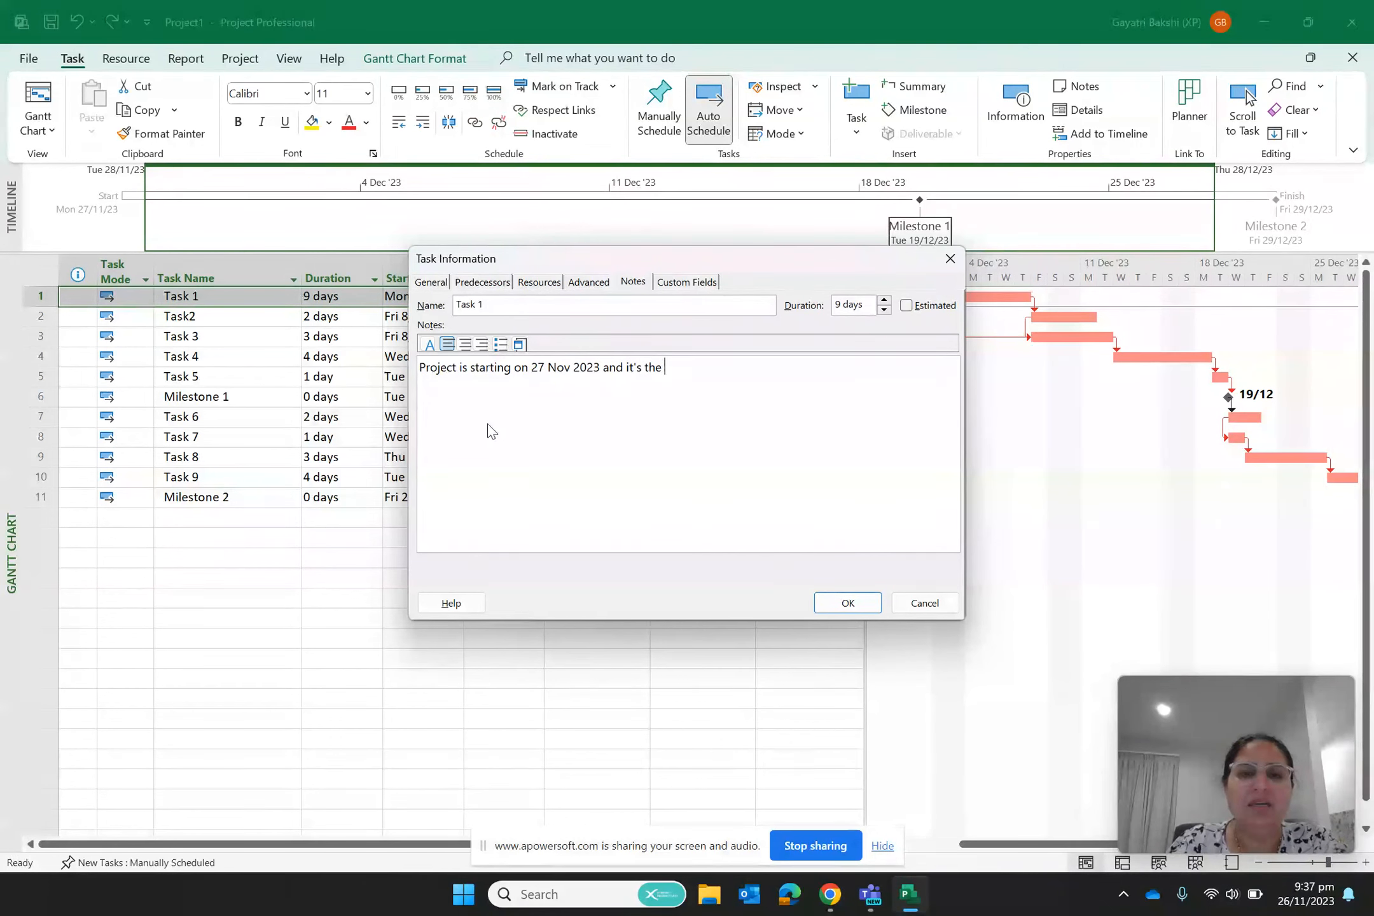
key("BackSpace")
key("BackSpace")
key("BackSpace")
key("BackSpace")
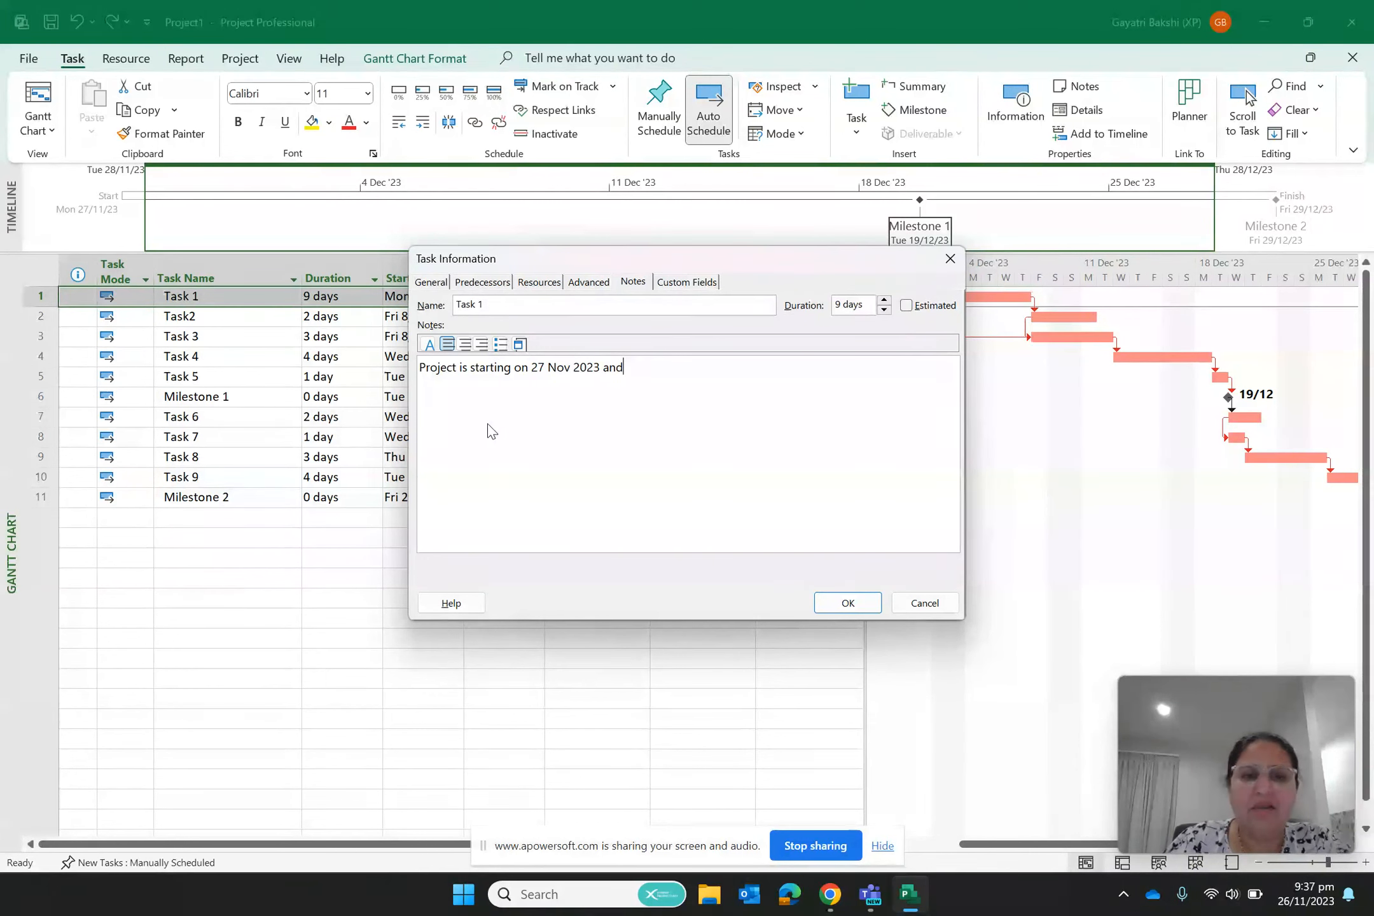
Insert the words "scheduled date" before "27 Nov 2023" in the Task 1 note.
key("Left")
key("Left")
key("Left")
key("Left")
key("Left")
key("Left")
key("Left")
key("Left")
key("Left")
key("Left")
key("Left")
key("Left")
key("Left")
key("Left")
key("Left")
key("Left")
key("Left")
key("Left")
key("Left")
key("Left")
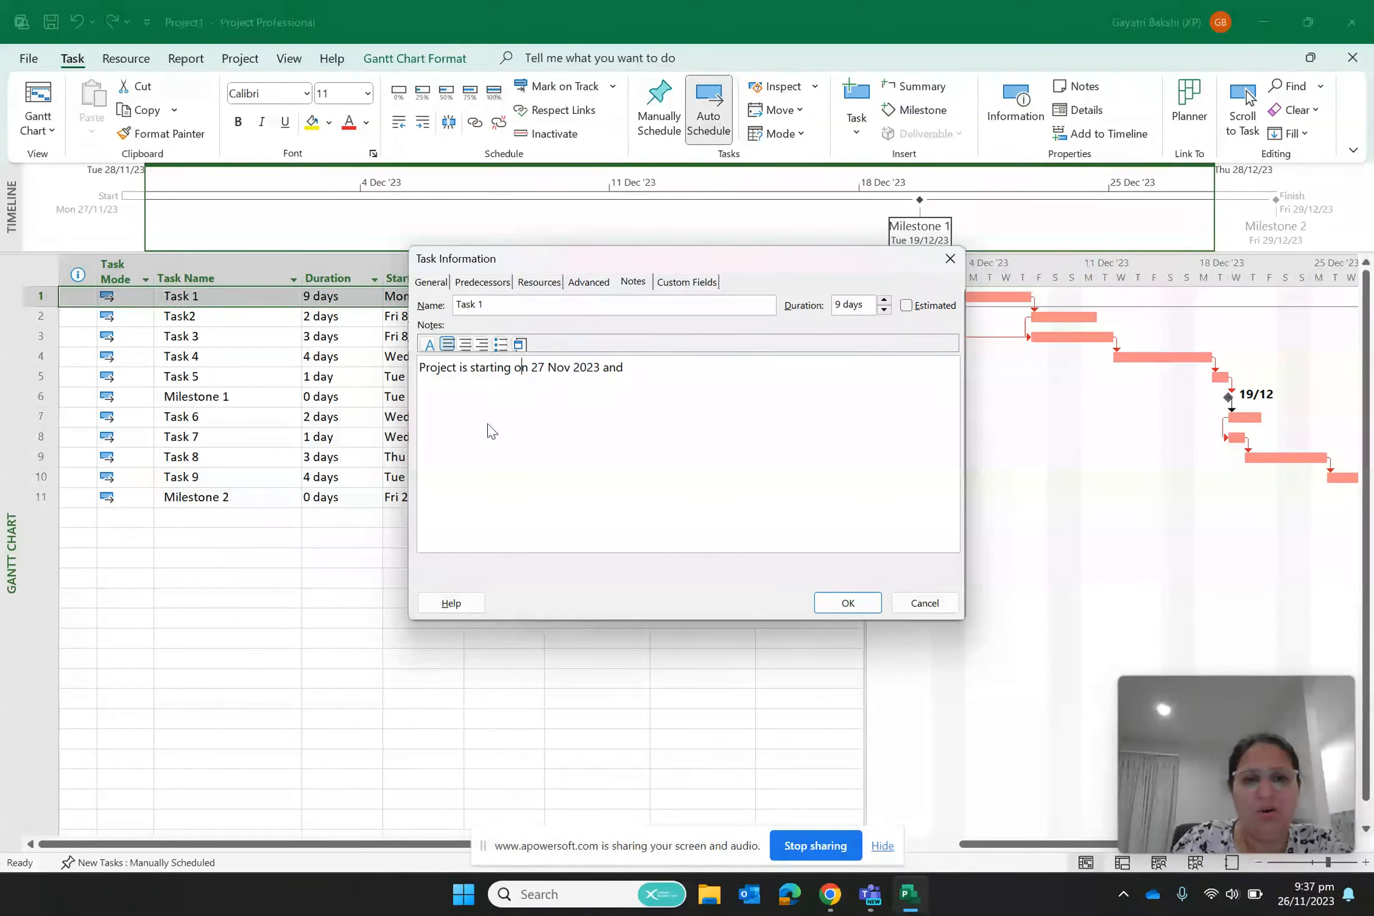
type("s ")
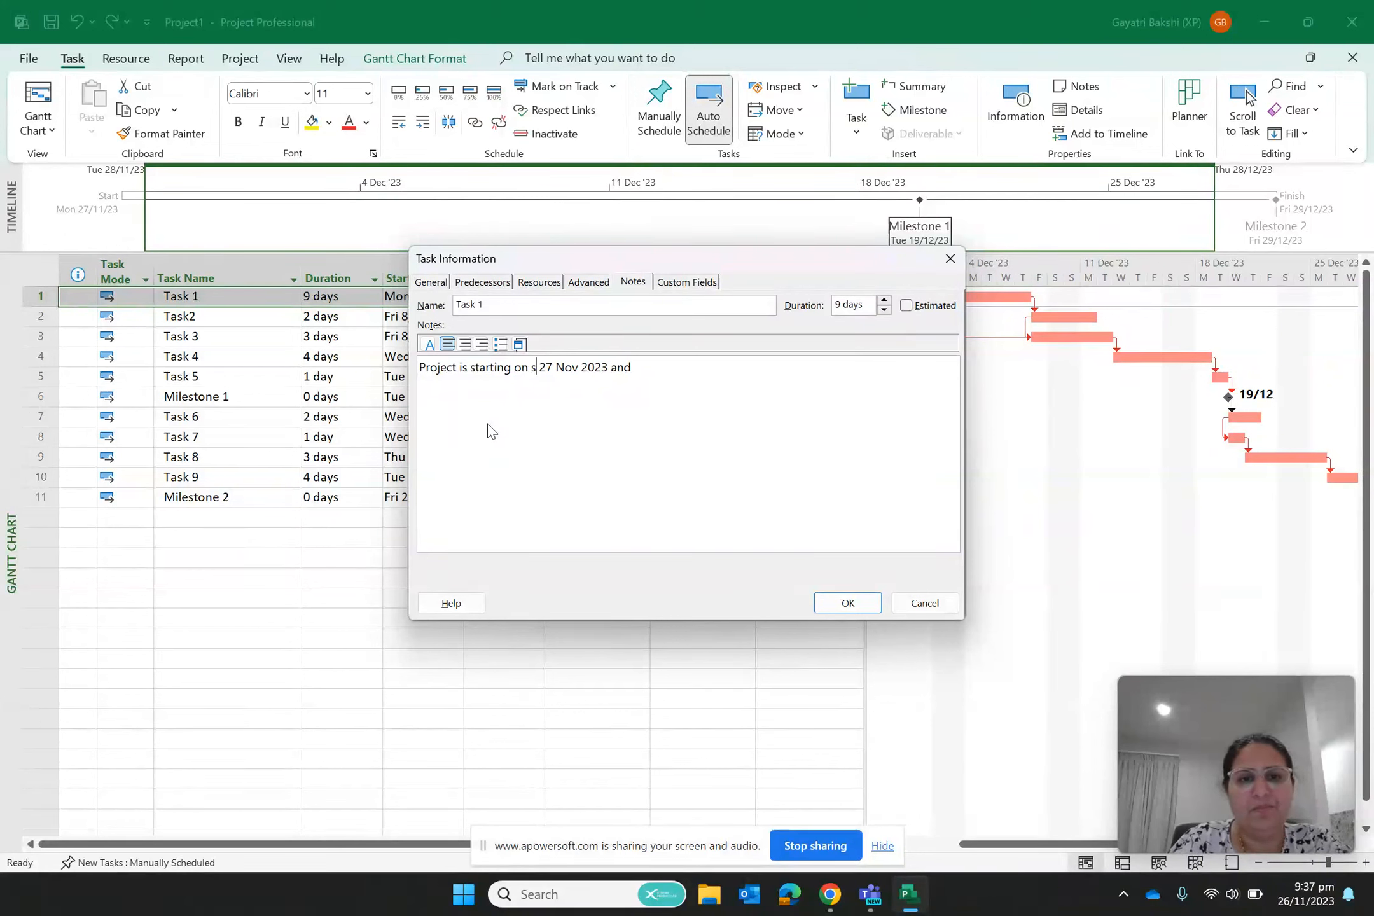
type("ch")
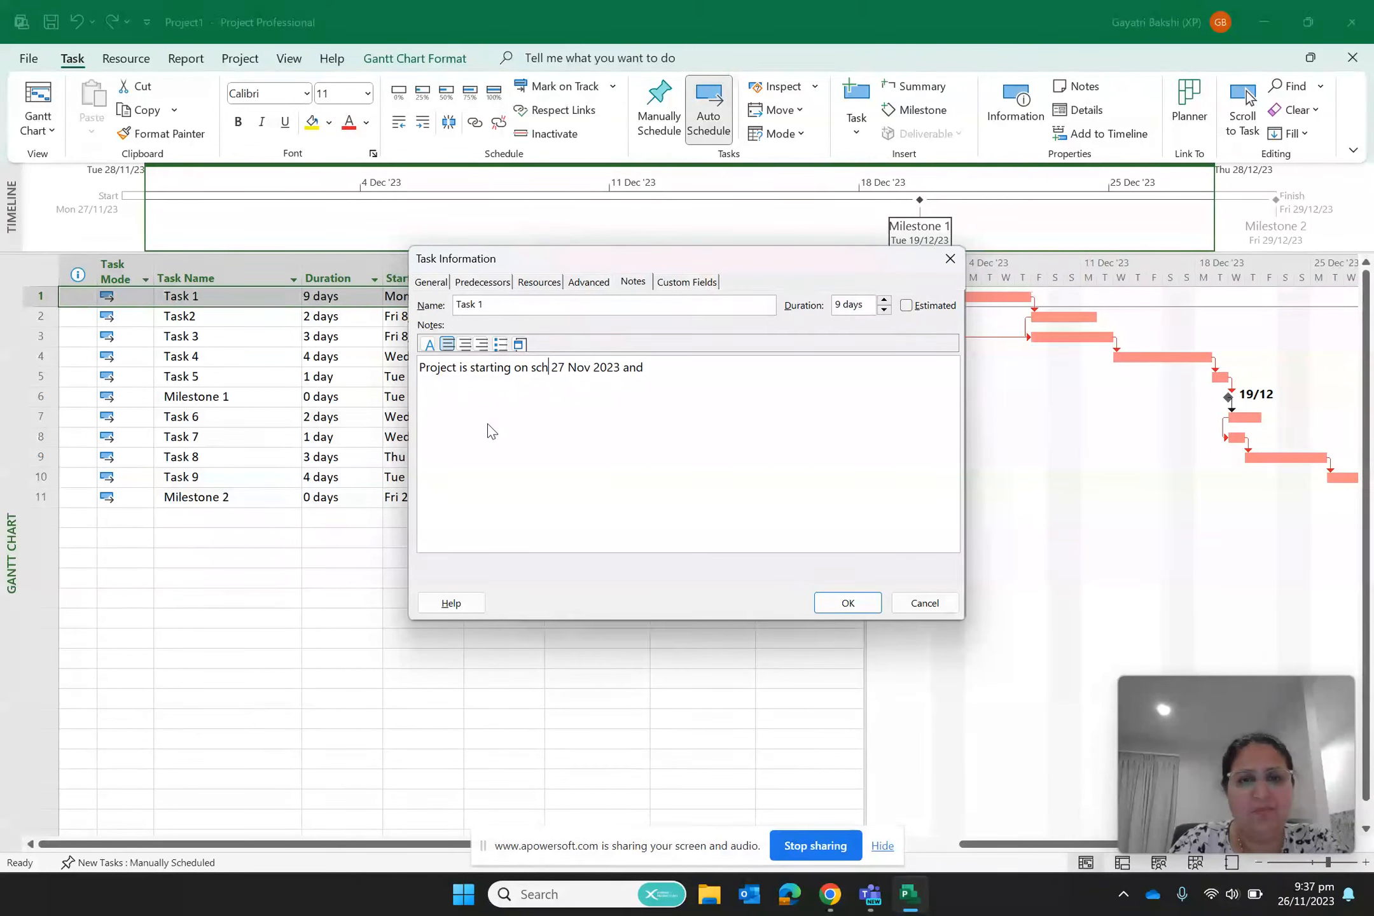
type("eduled date")
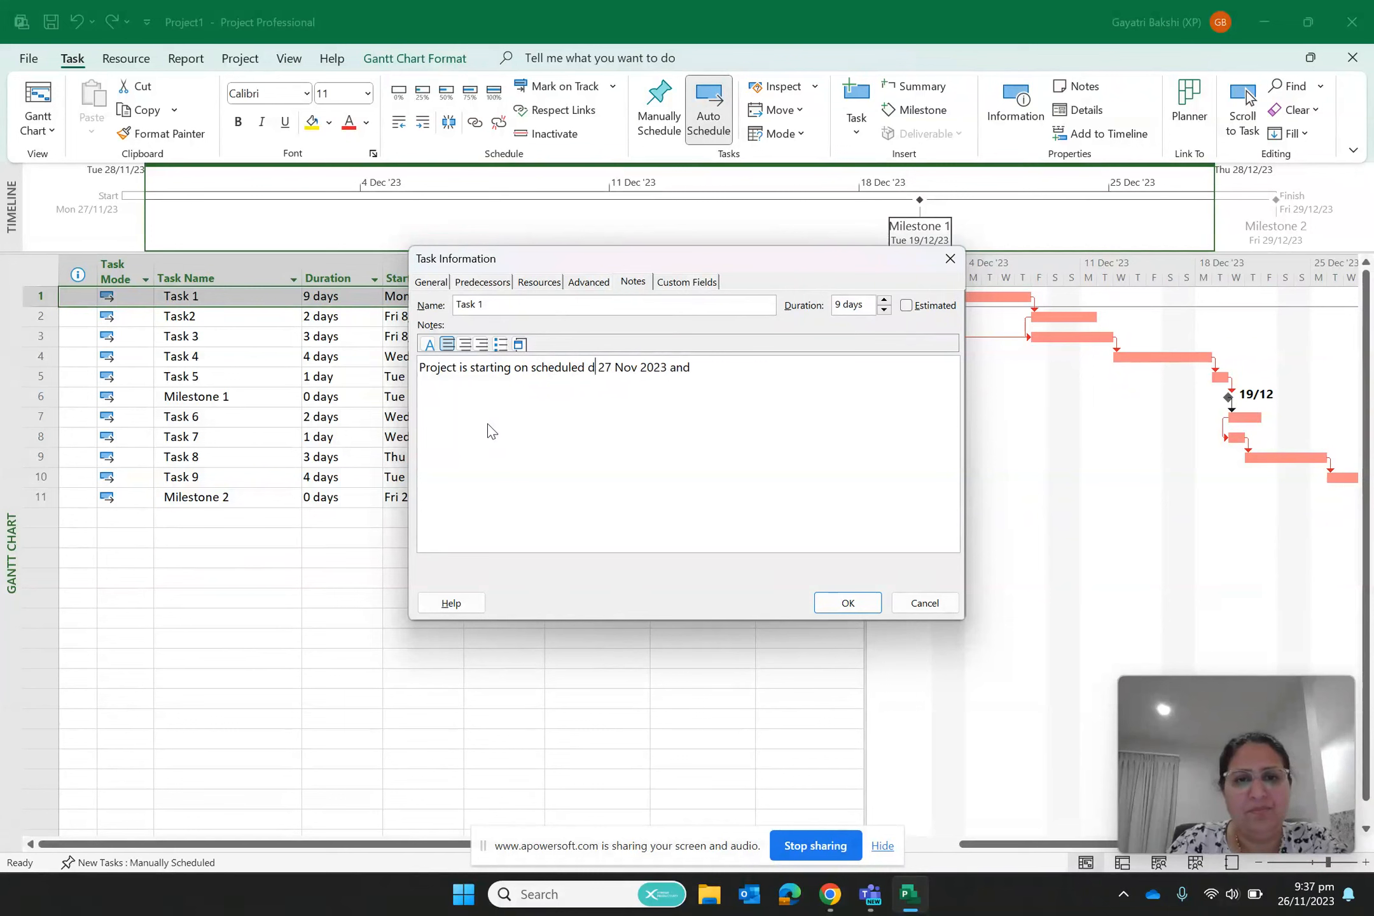
Replace the trailing "and" in the Task 1 note with a full stop and save the note.
left_click(719, 361)
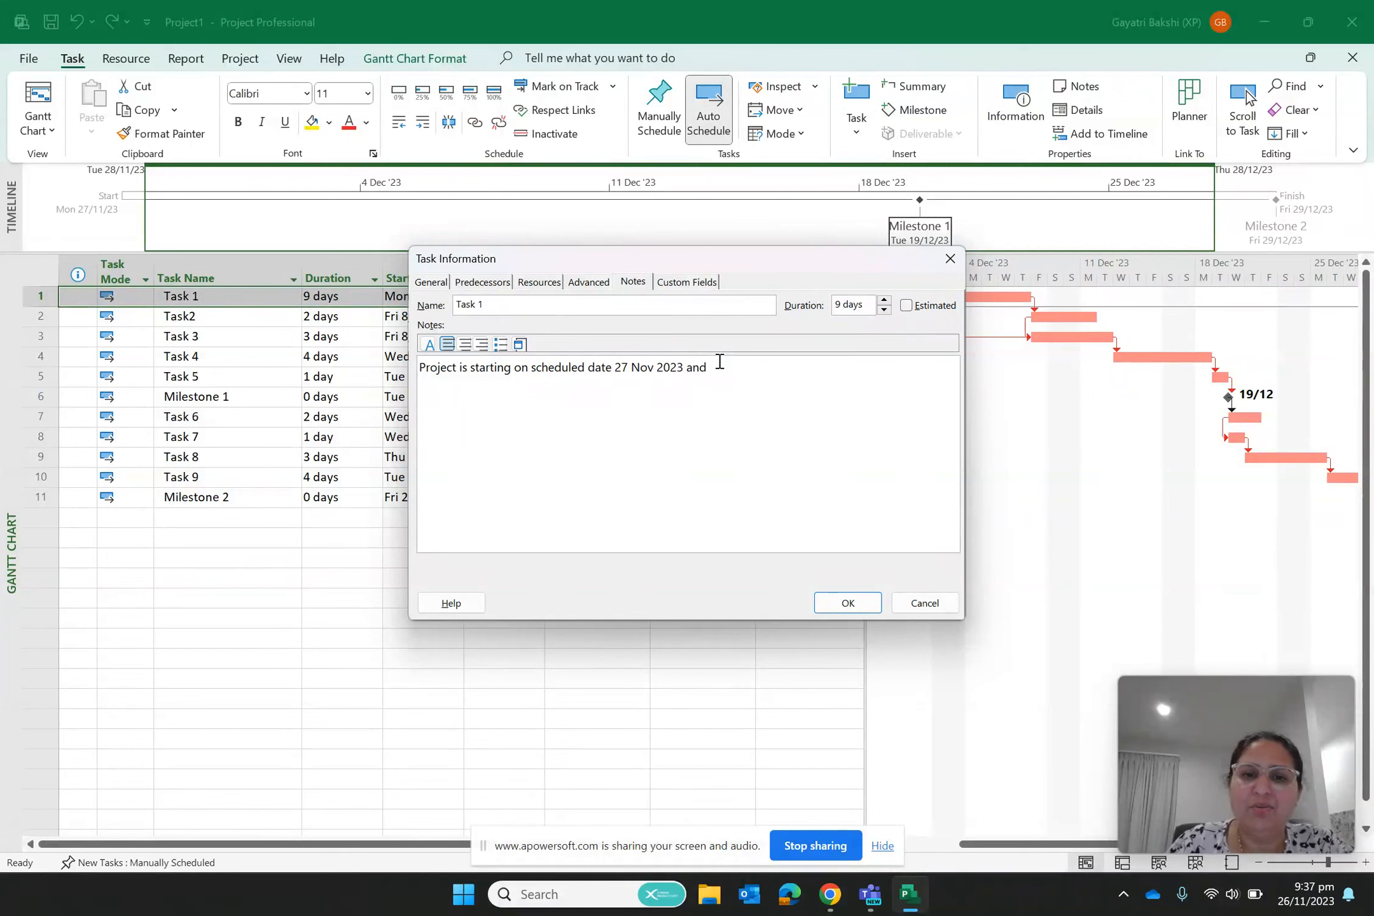
key("BackSpace")
key("BackSpace")
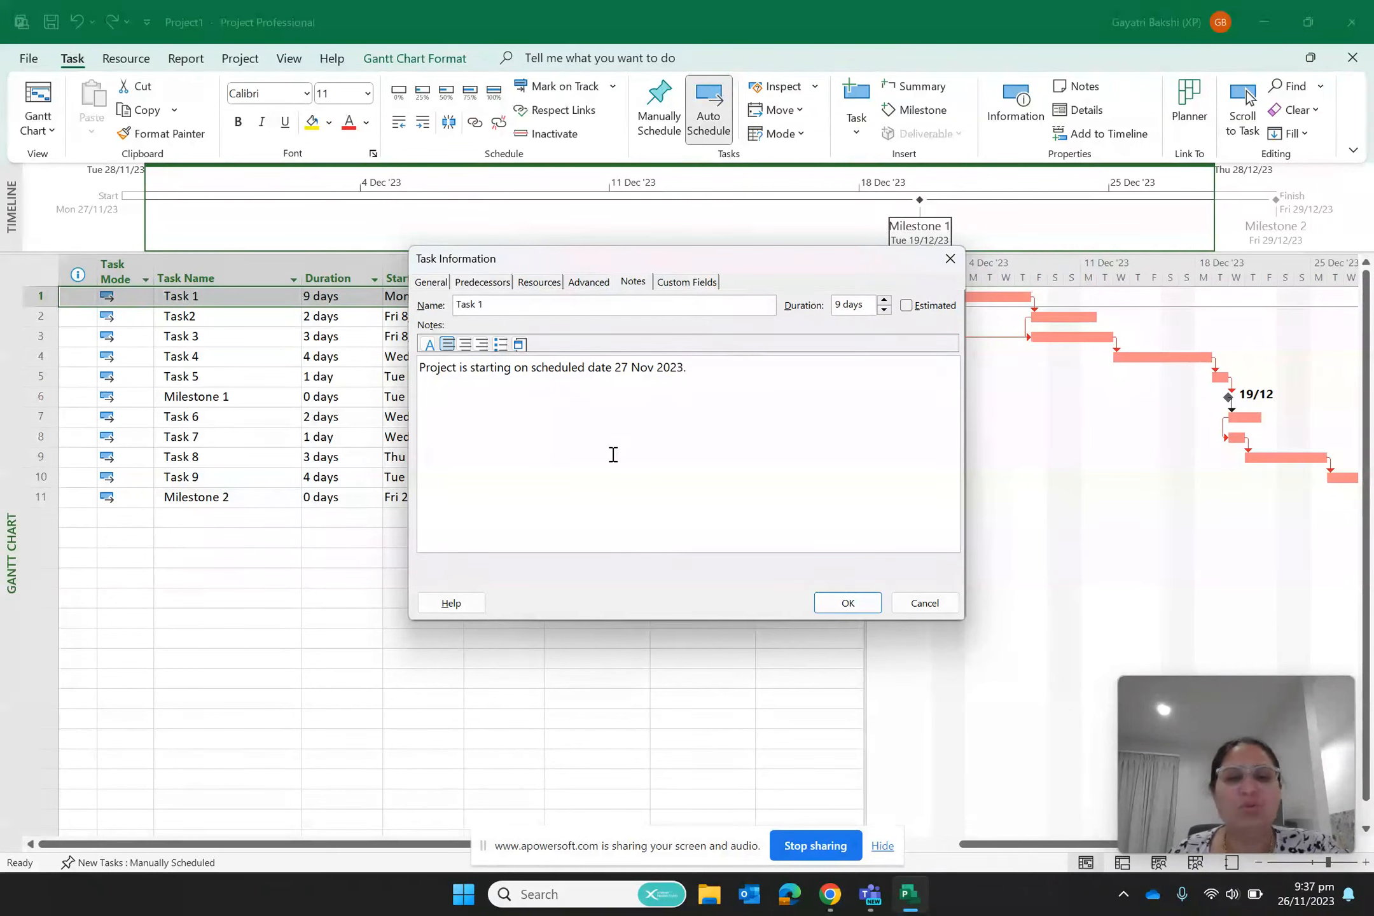
left_click(846, 602)
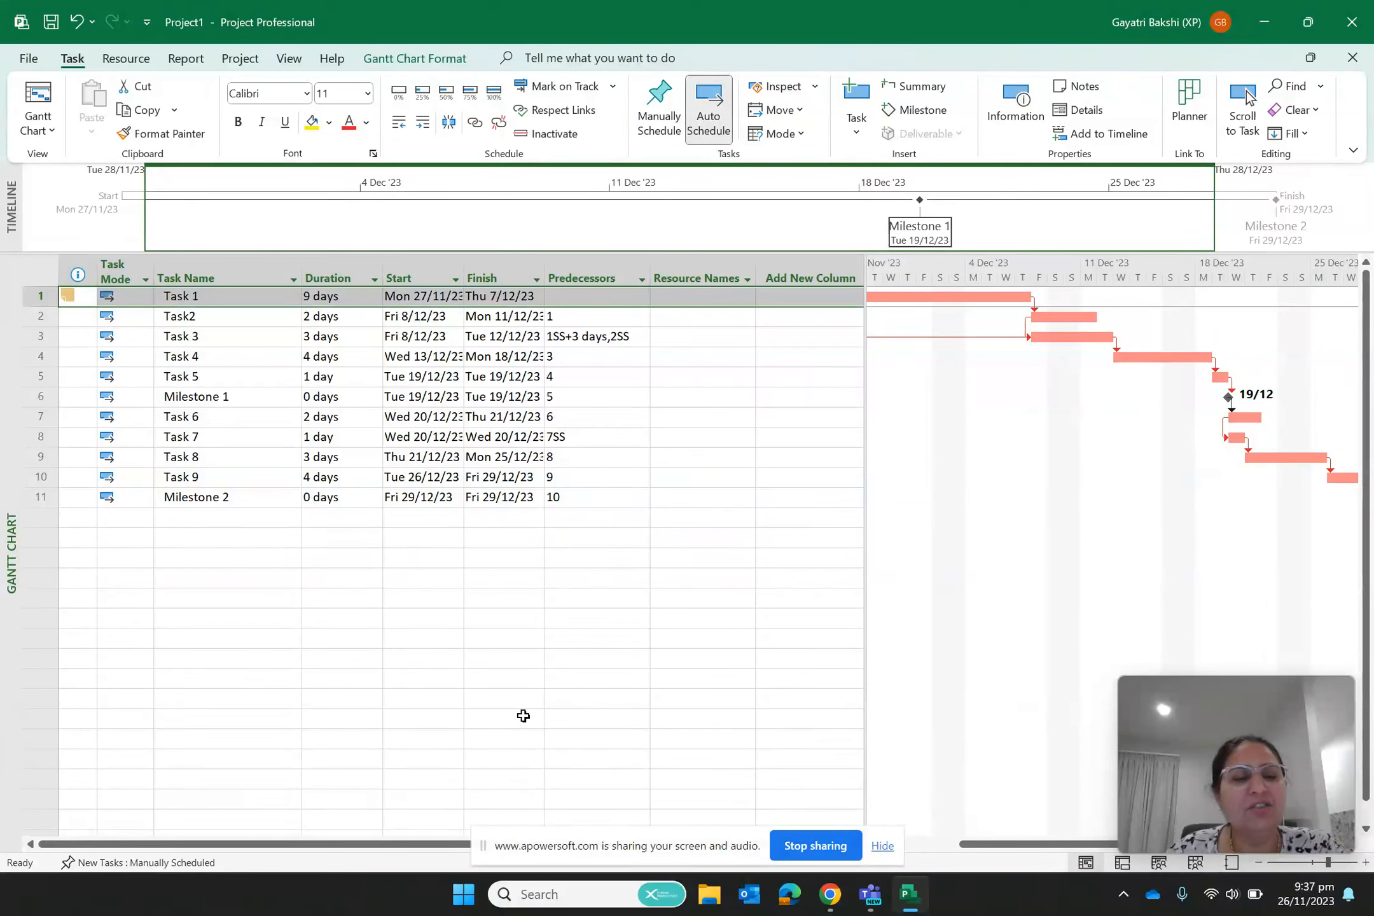
Reopen Task 1's saved note, check the task's predecessors, and close the task information.
left_click(69, 297)
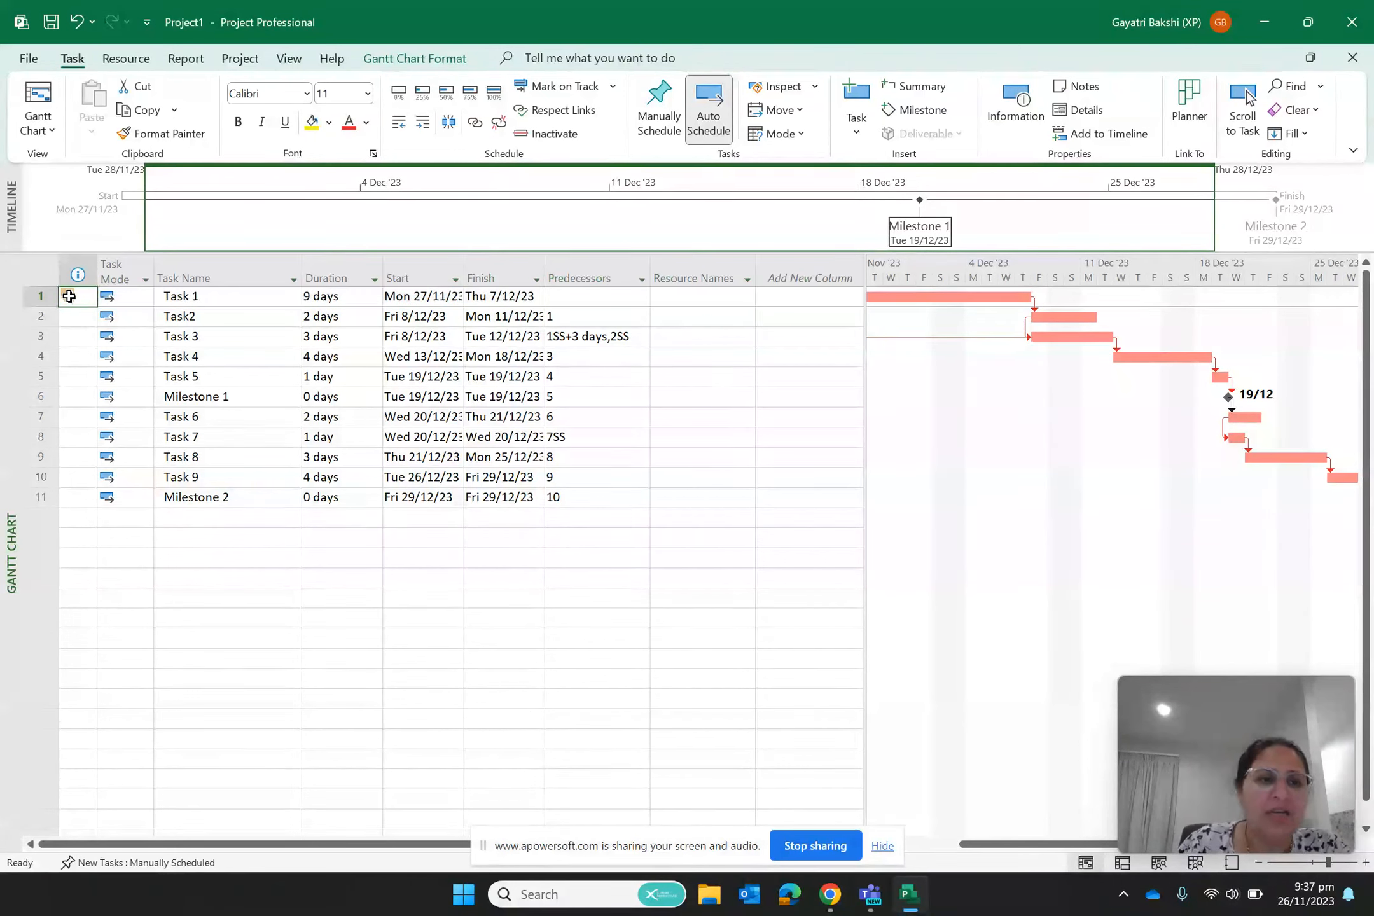
double_click(69, 296)
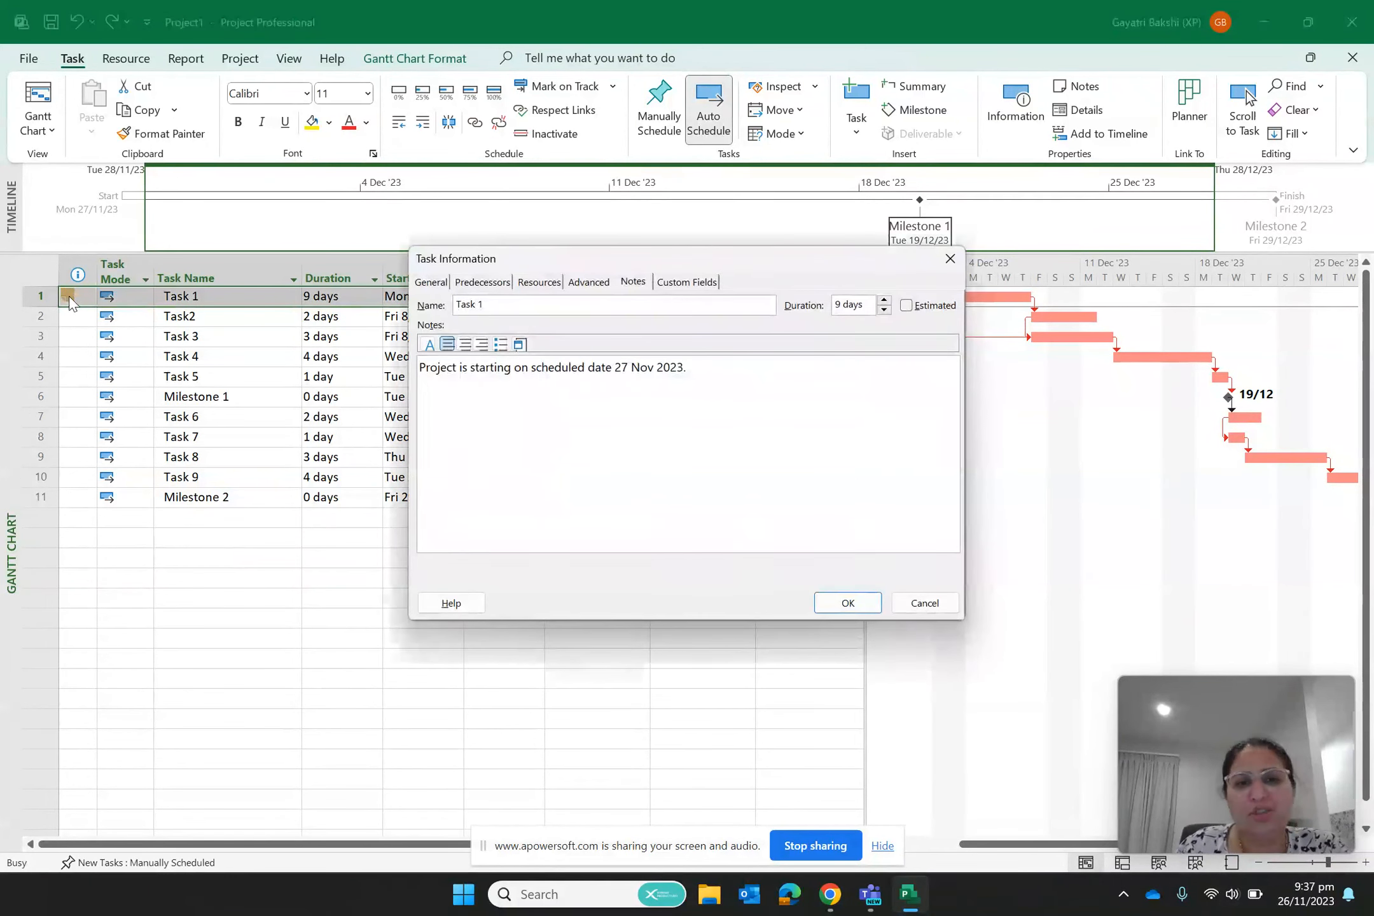
left_click(471, 284)
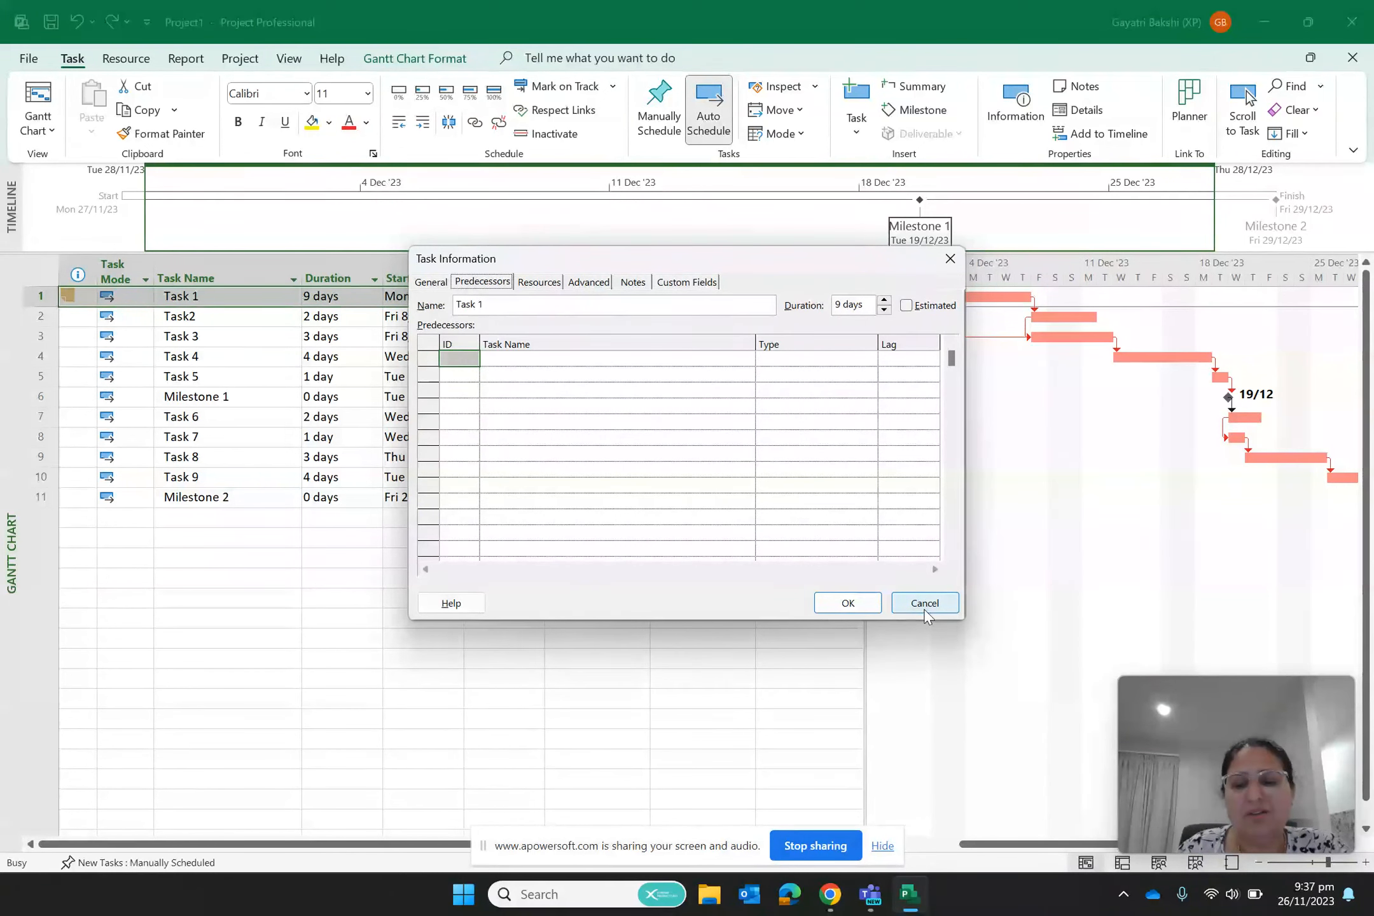
left_click(860, 604)
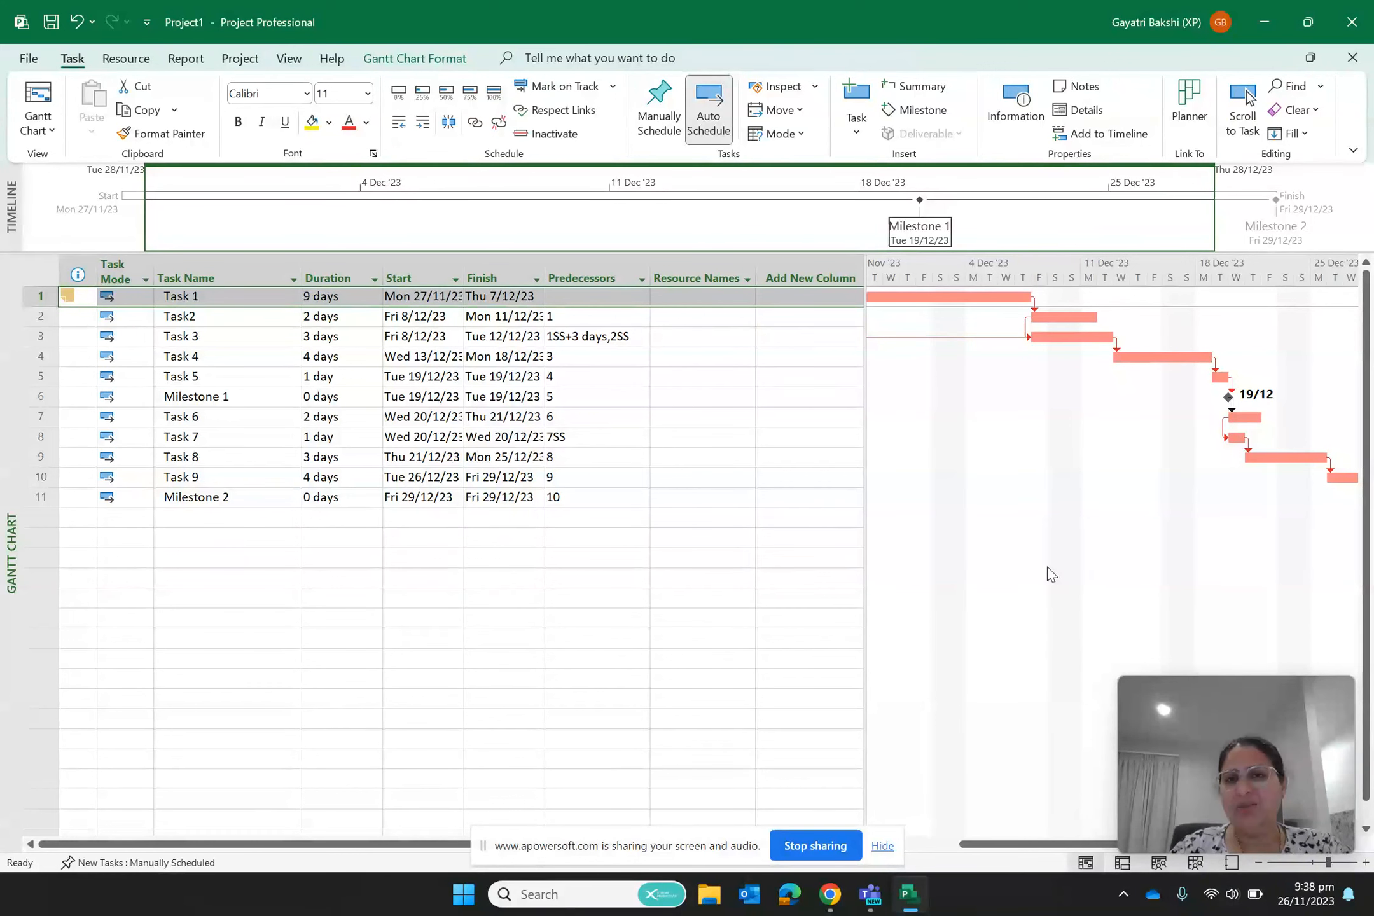
mouse_move(1218, 780)
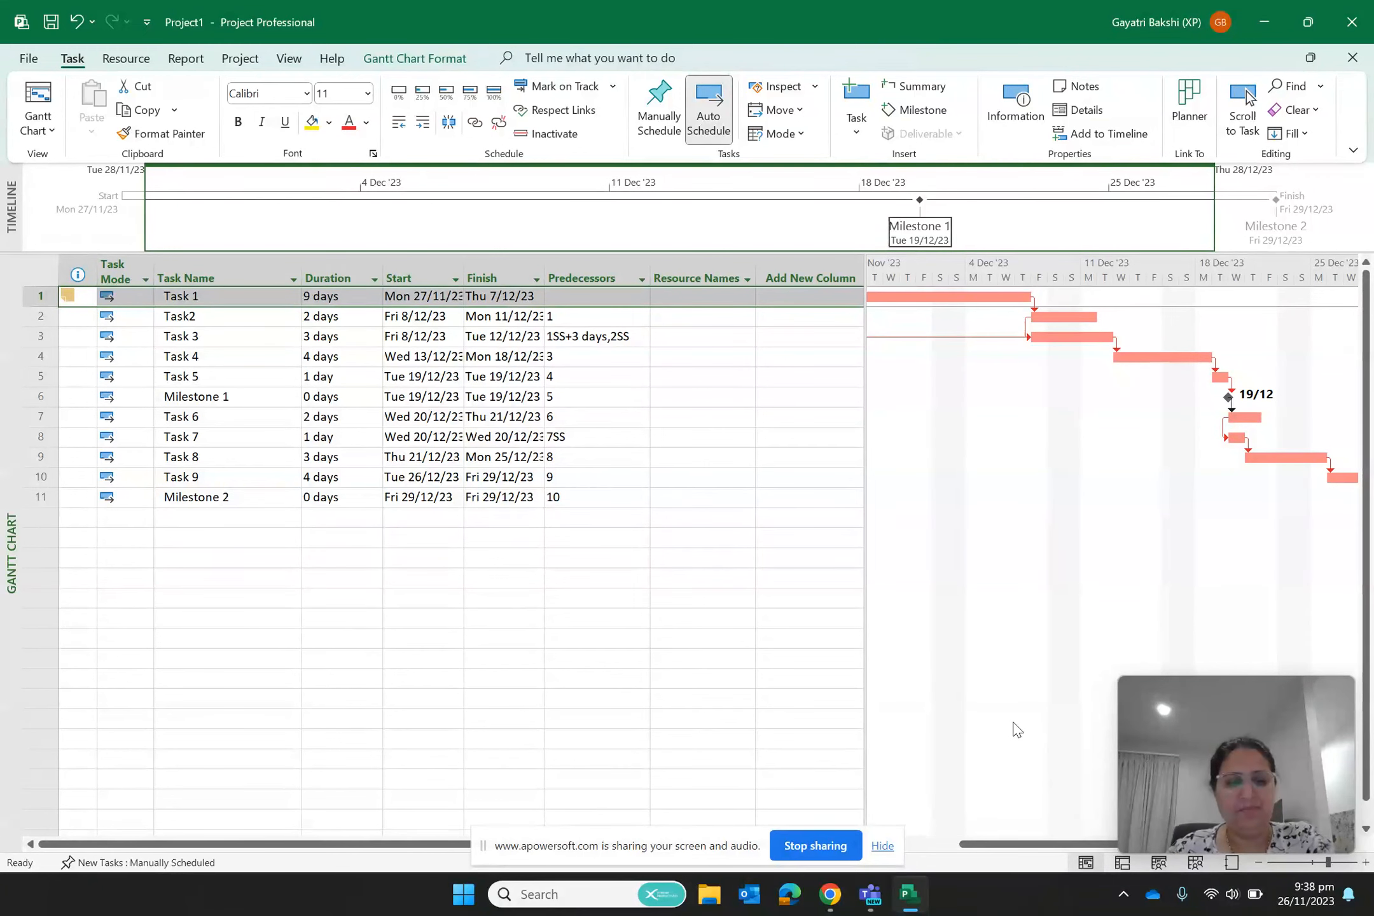
key("alt+Tab")
key("alt+Tab")
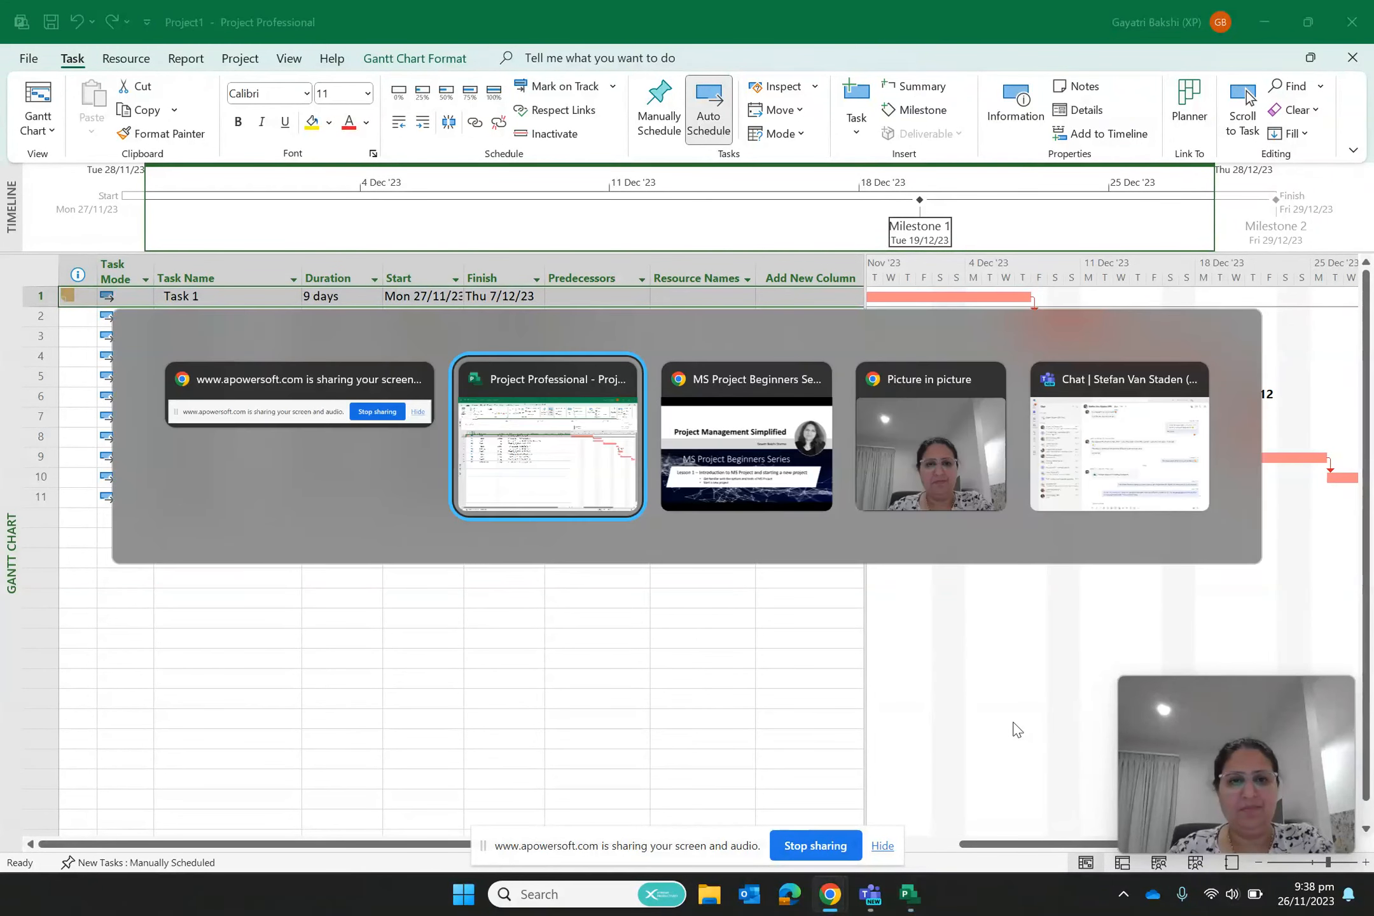
key("alt+Tab")
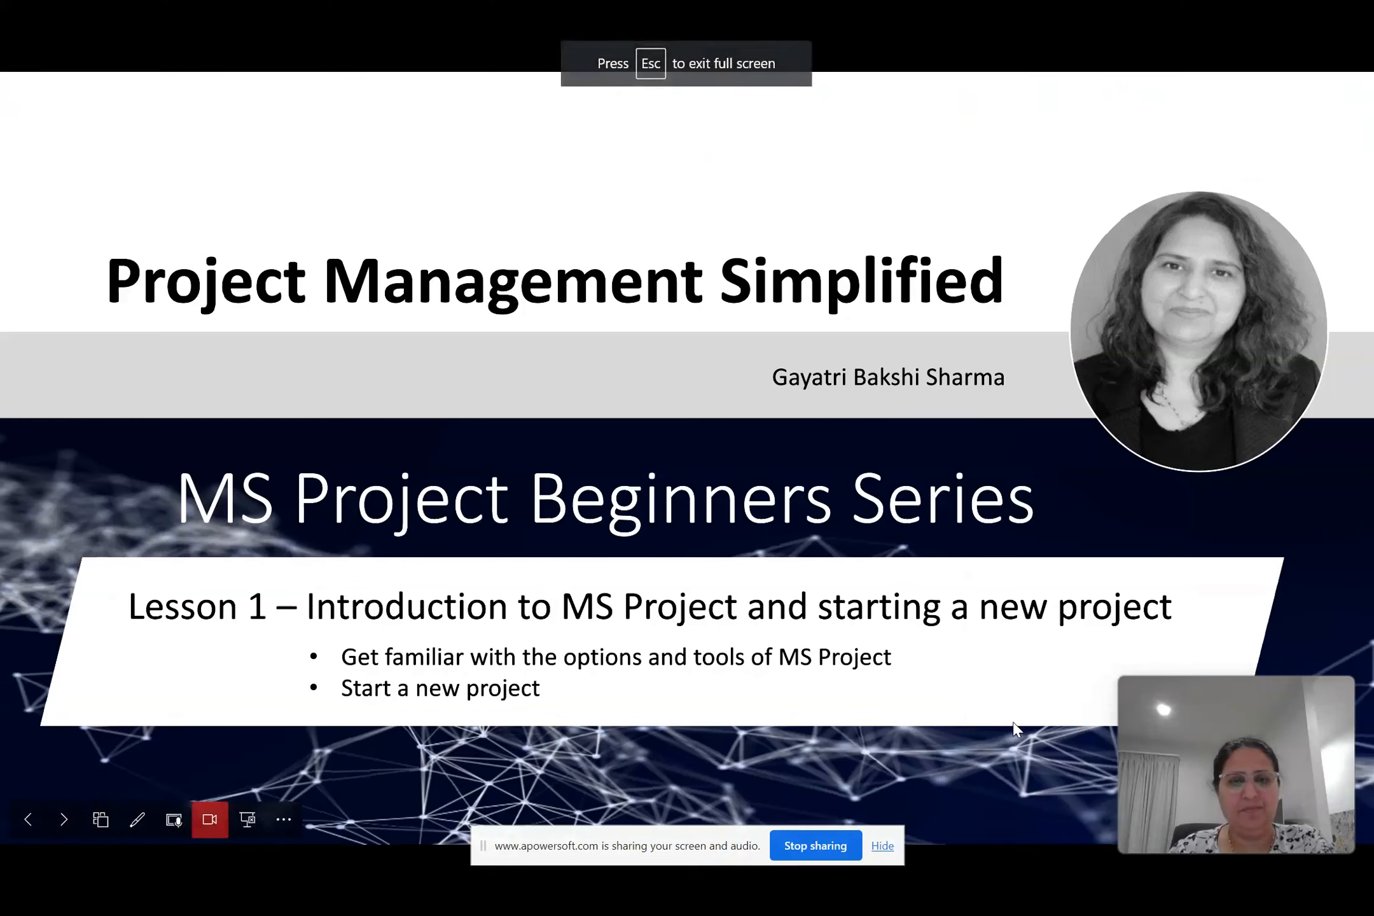
key("Escape")
left_click(545, 14)
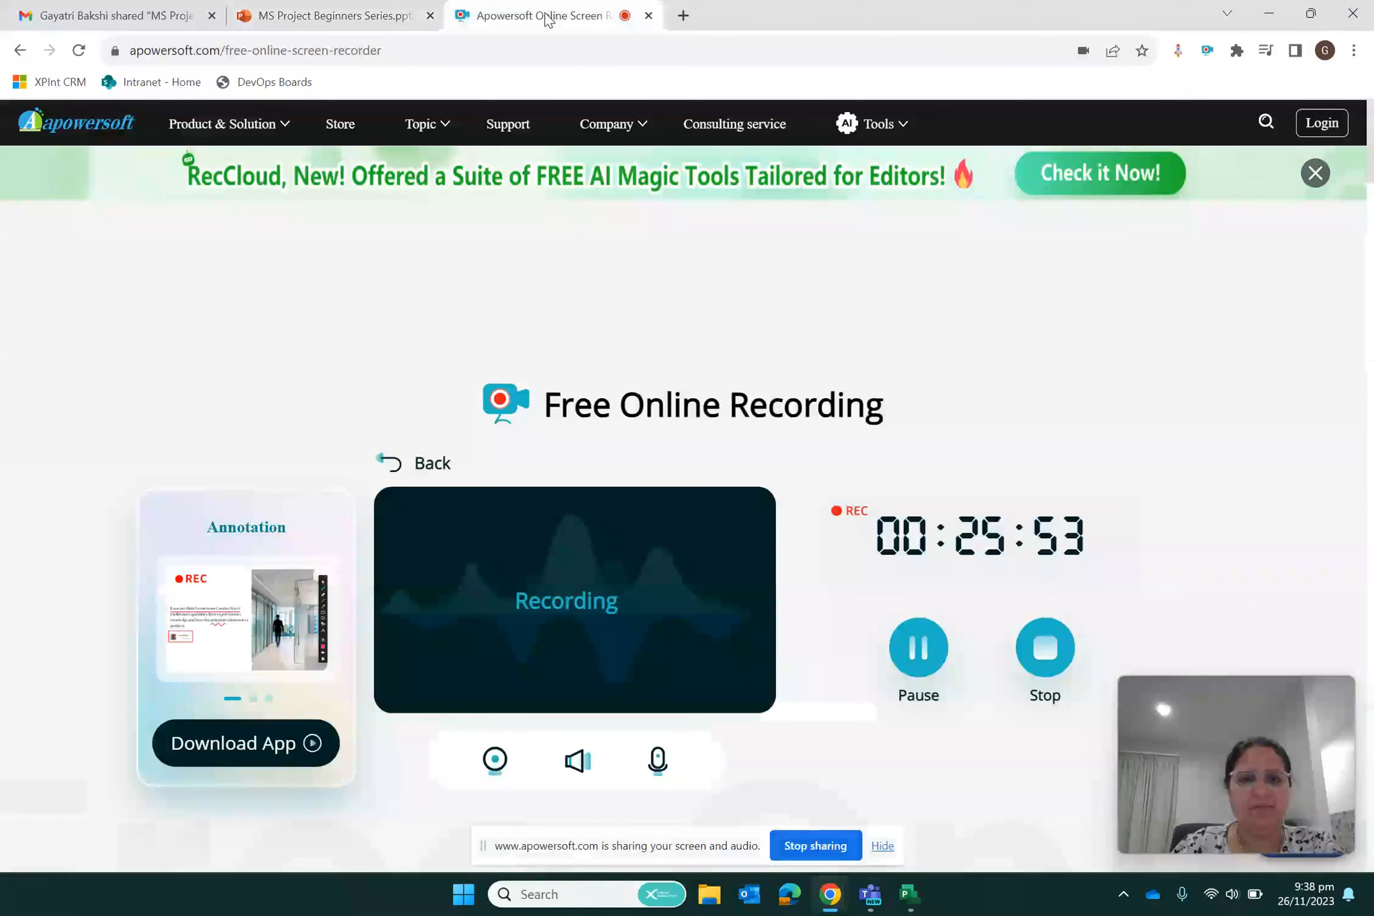